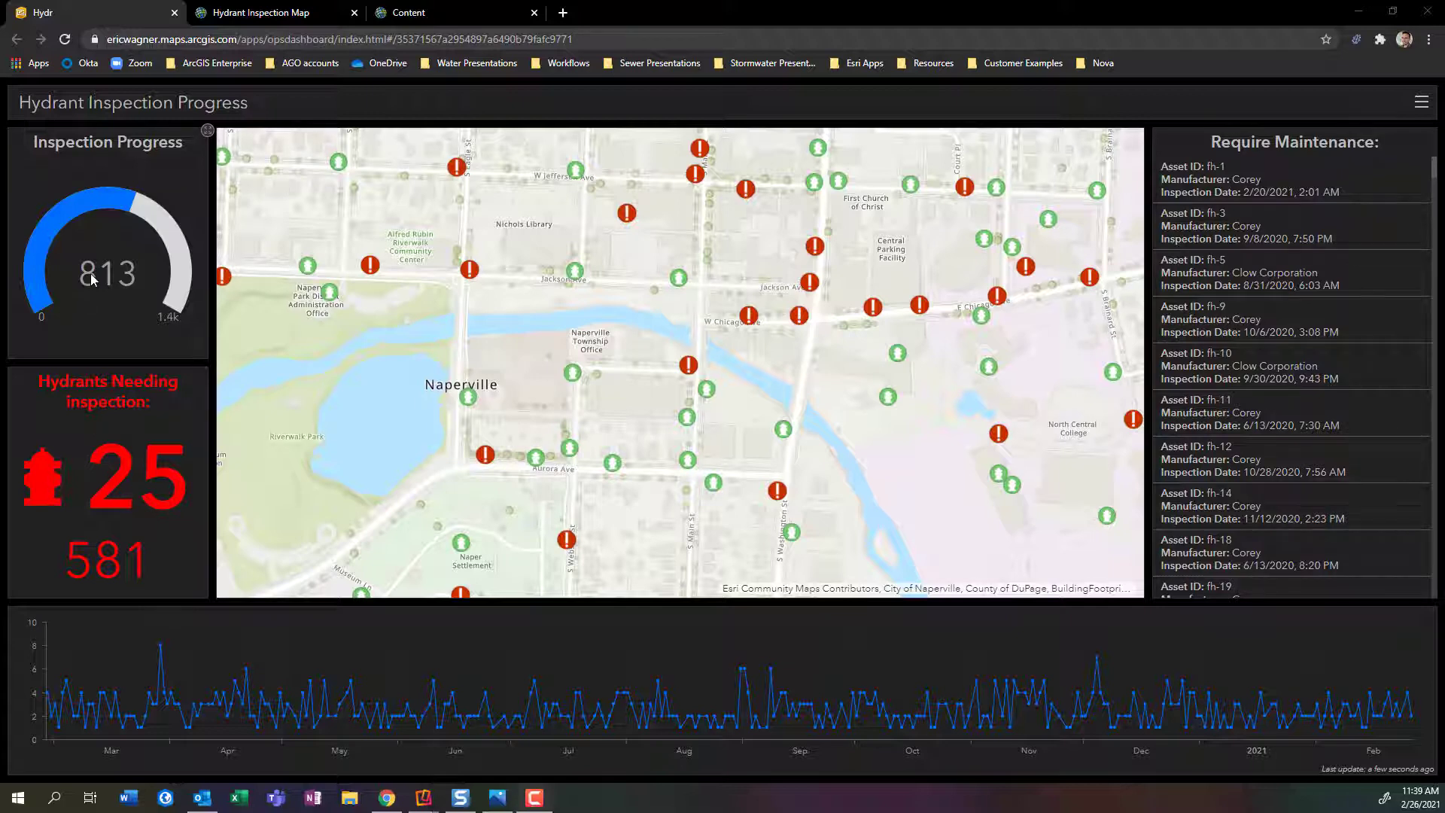
Open the item page of the Hydrant Inspection Map web map from the AAA Hydrant Demo content folder.
click(262, 16)
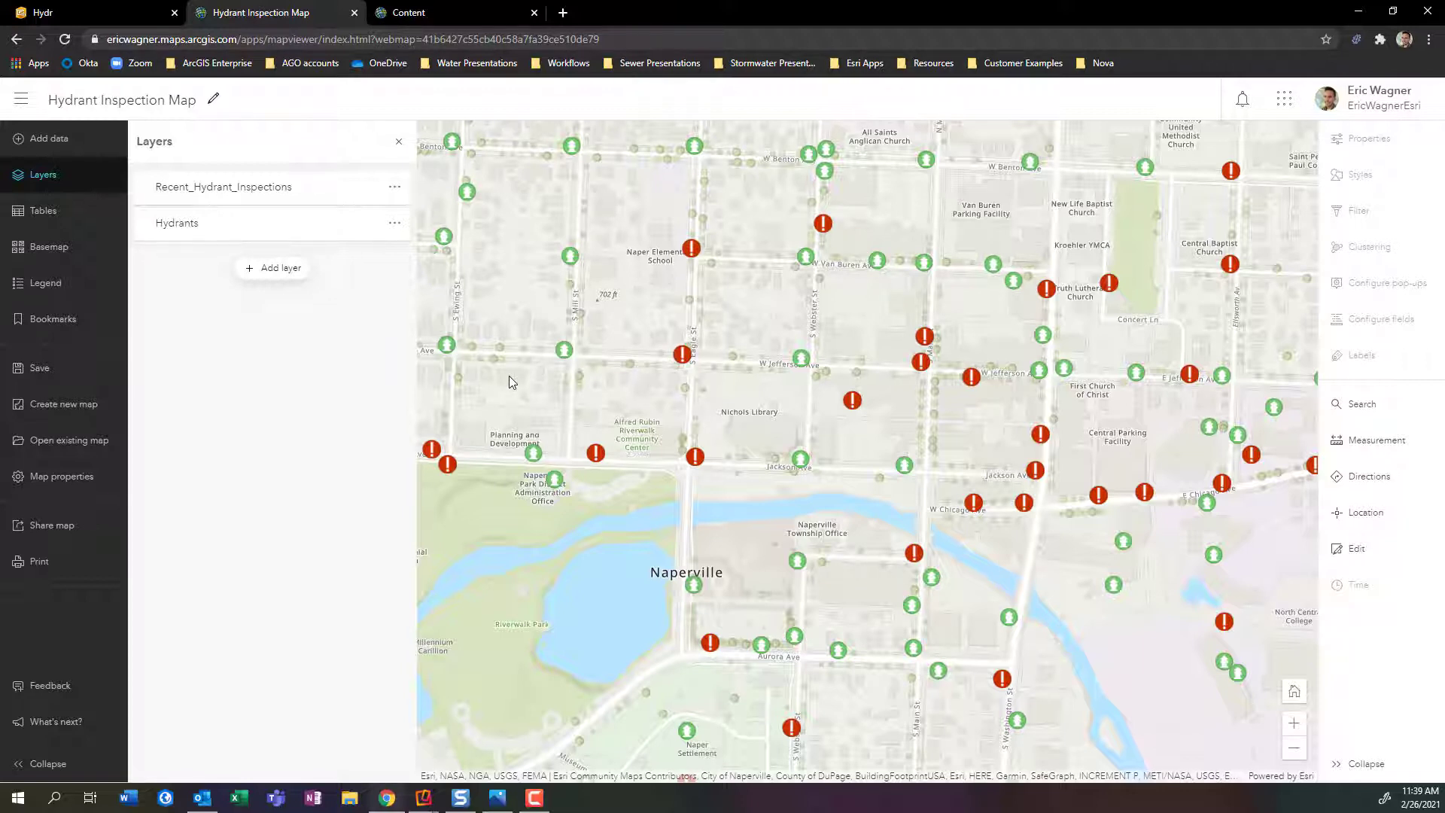
click(444, 8)
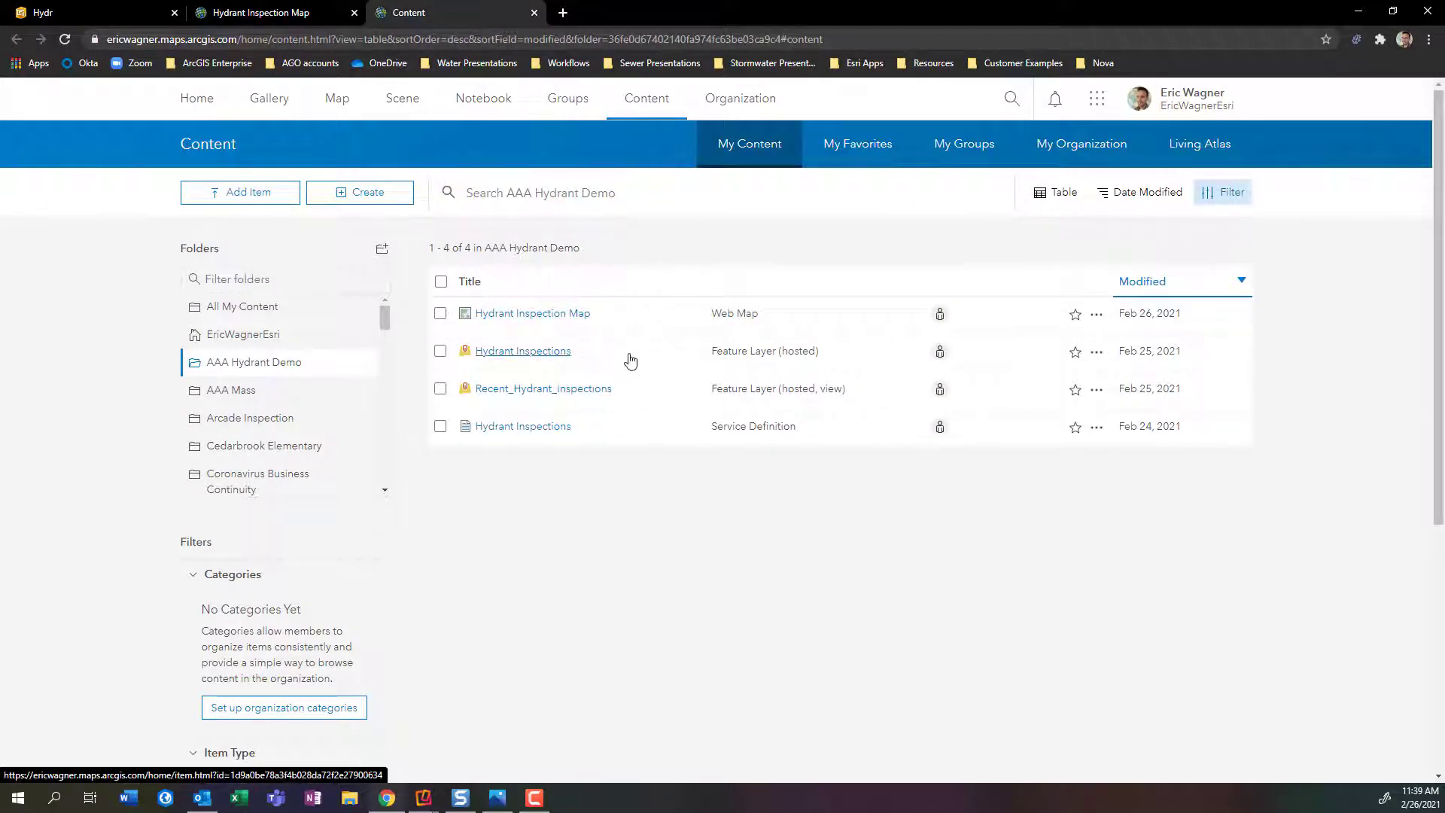
click(525, 317)
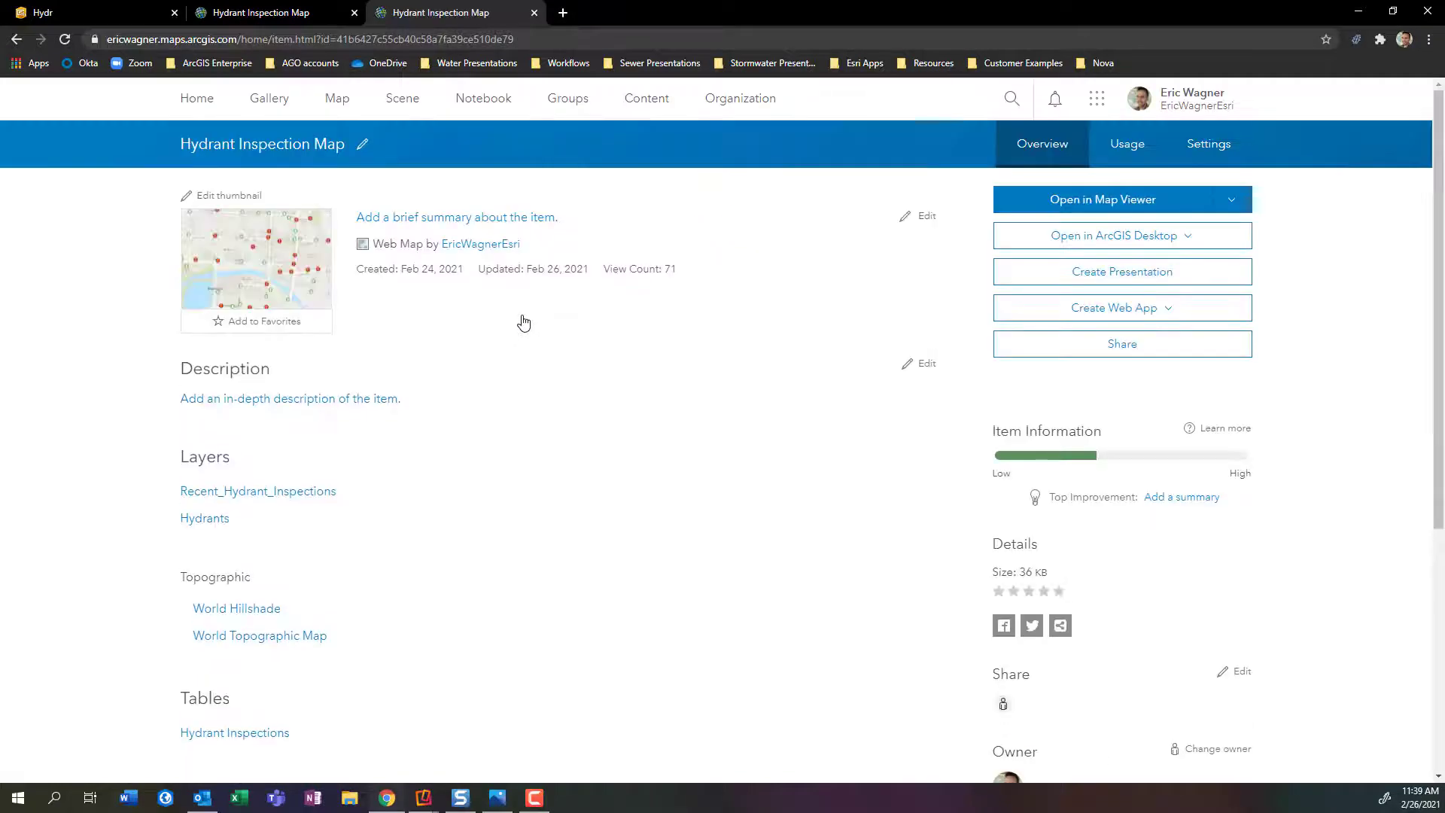
Create a dashboard from the web map, titled "Hydrant Inspection Dashboard" and saved in the AAA Hydrant Demo folder.
click(1176, 316)
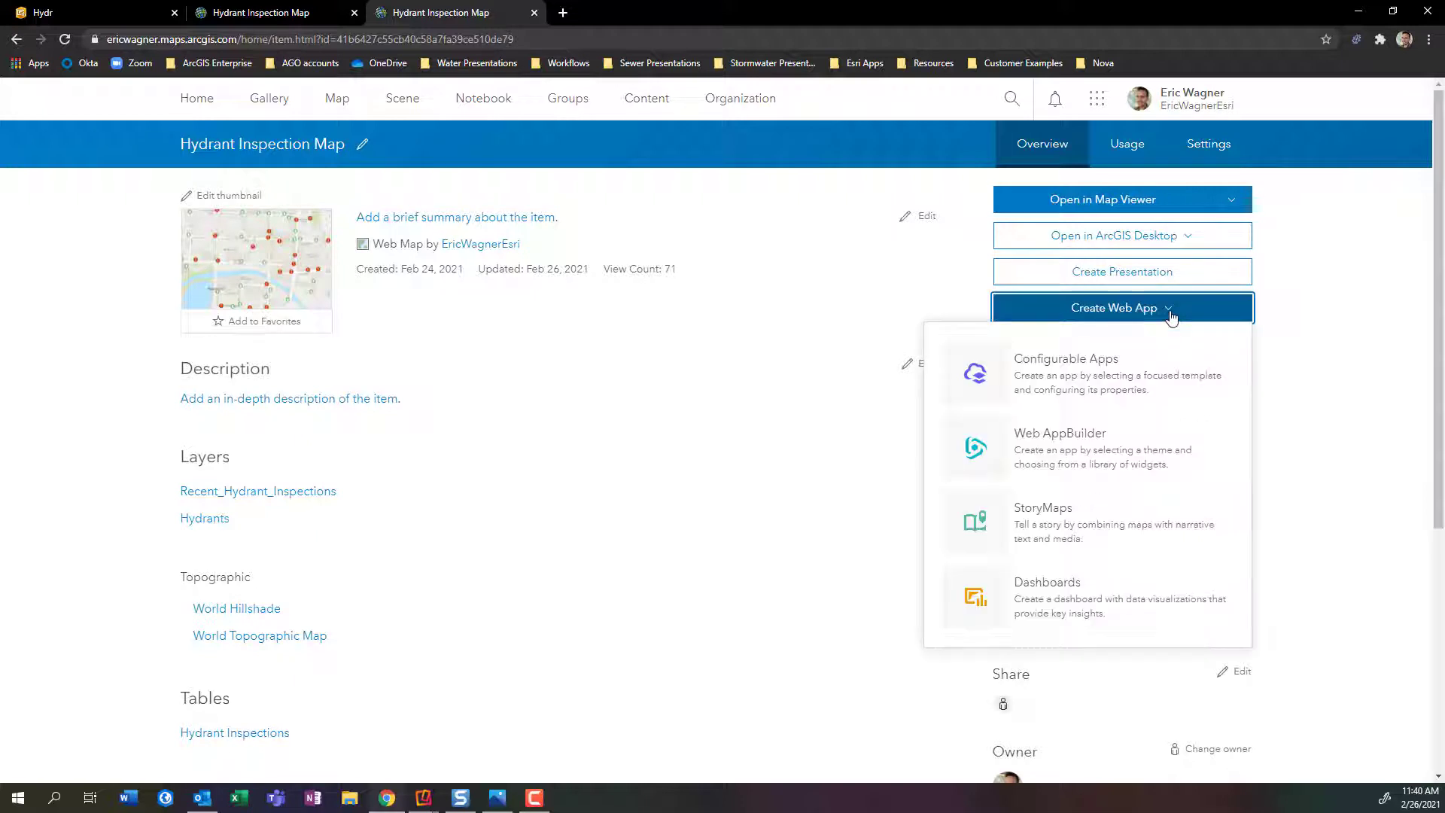
click(1098, 600)
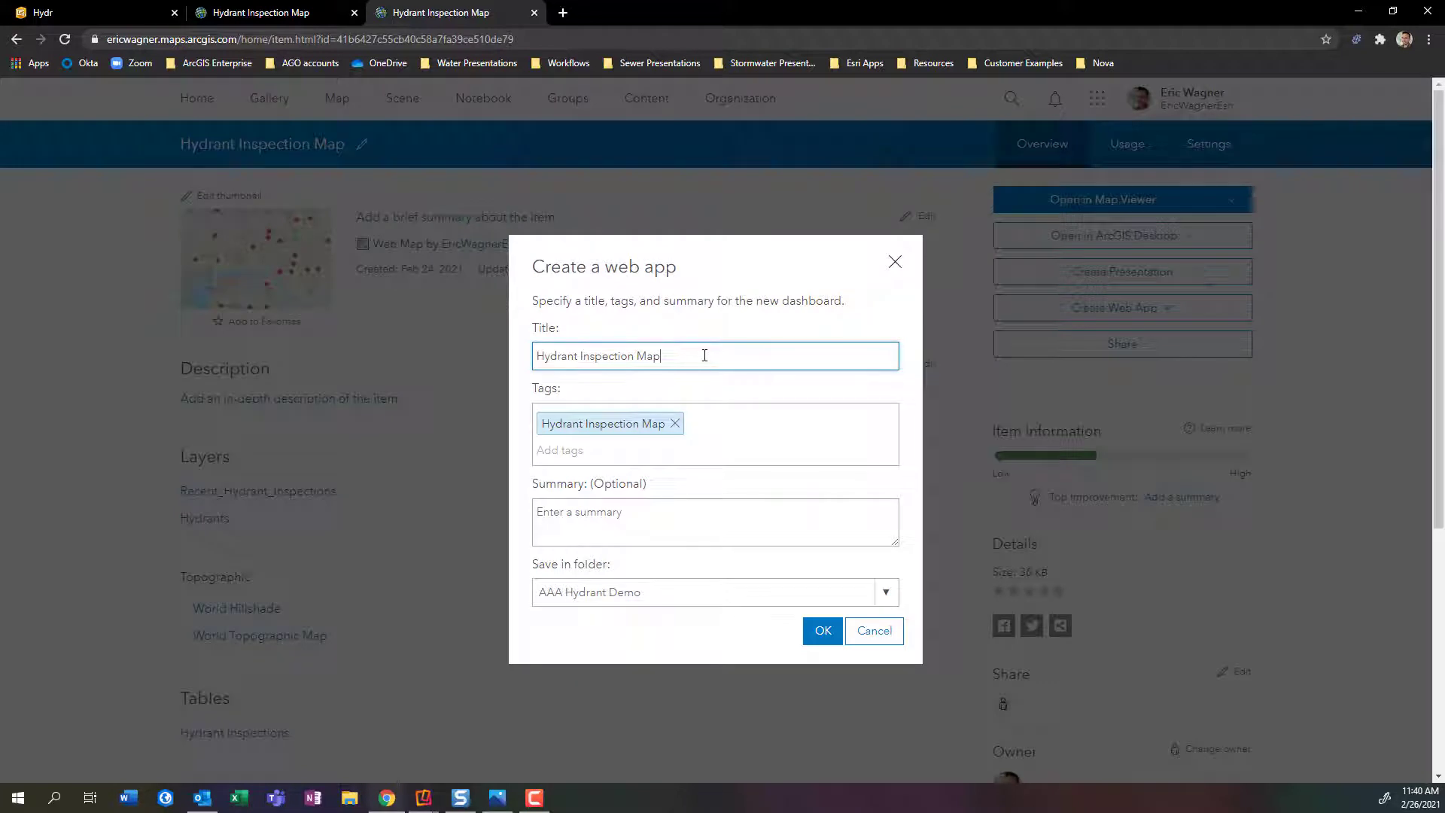
key(BackSpace)
key(BackSpace)
text(Dashboard)
click(823, 630)
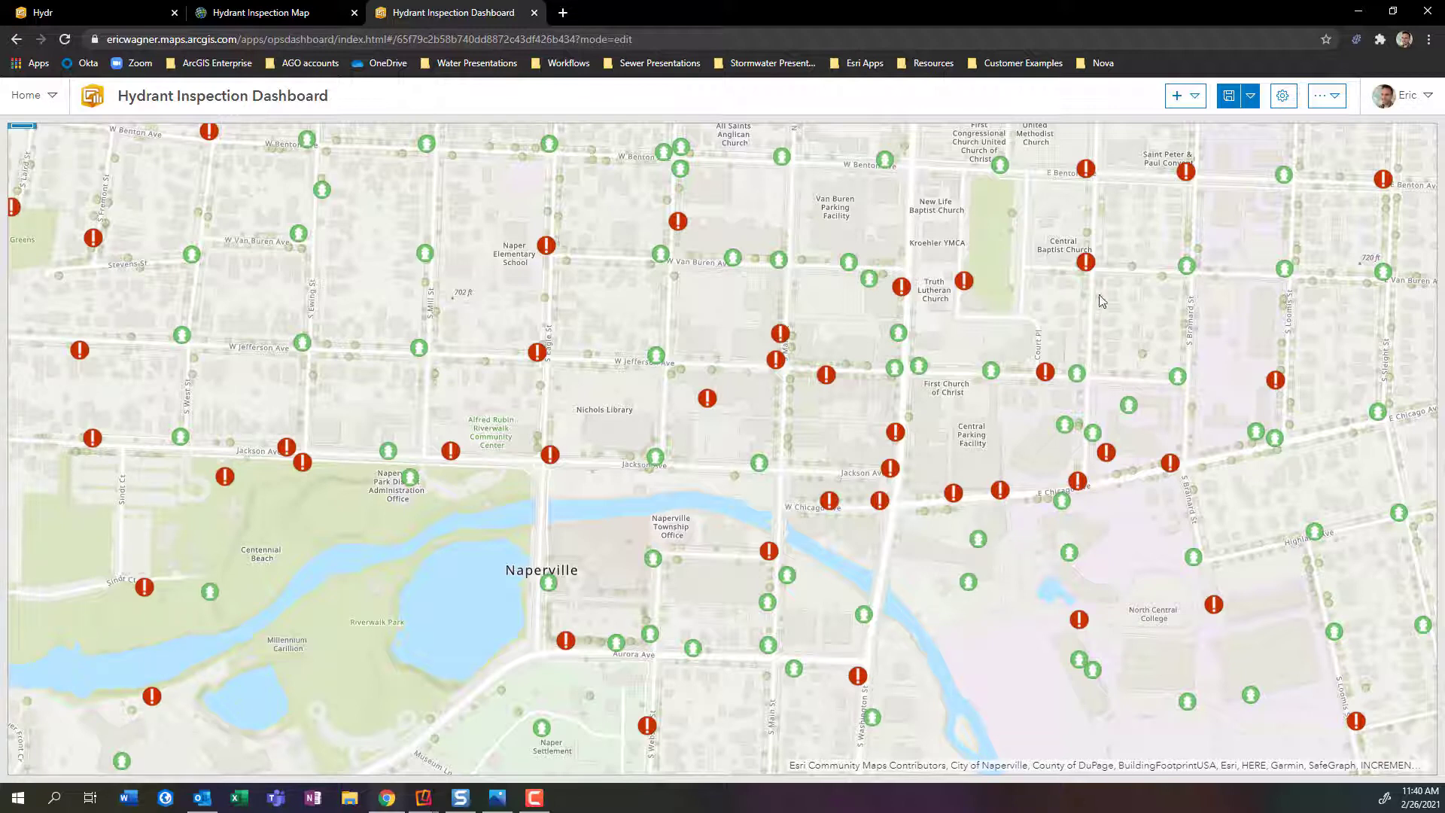
Add a header to the dashboard with the title "Hydrant Inspection Monitoring".
click(1196, 98)
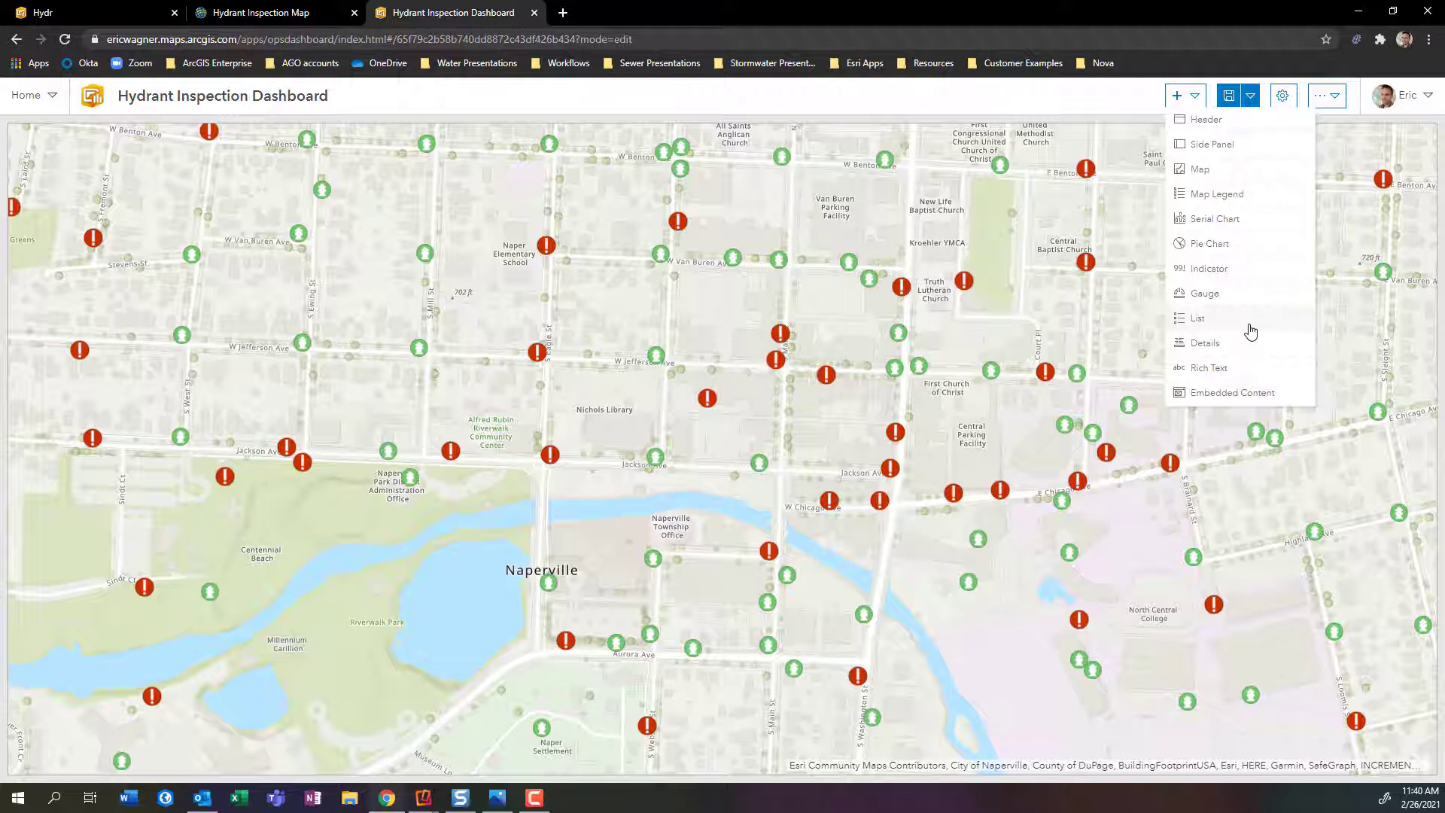
click(1220, 130)
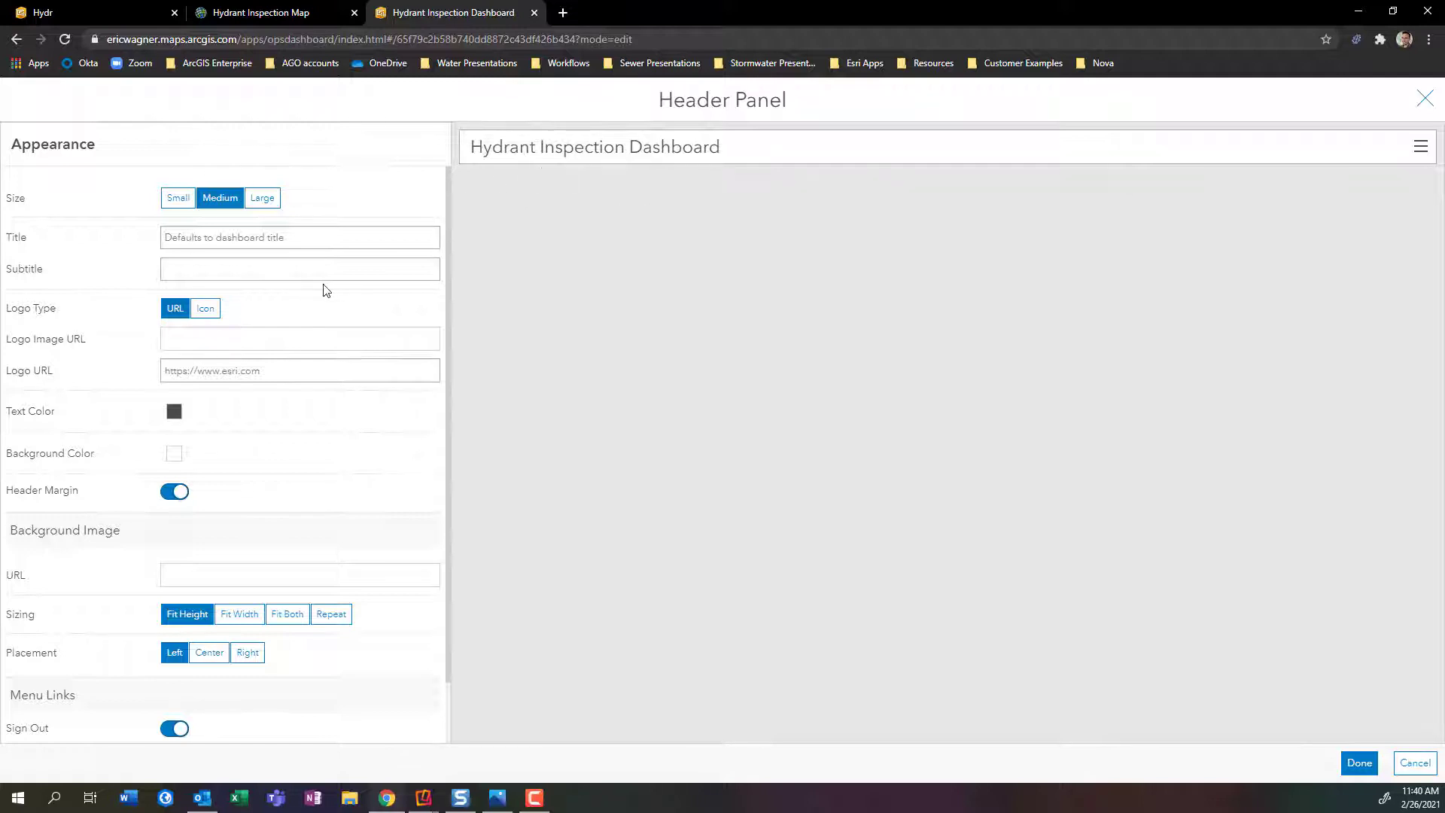
click(304, 236)
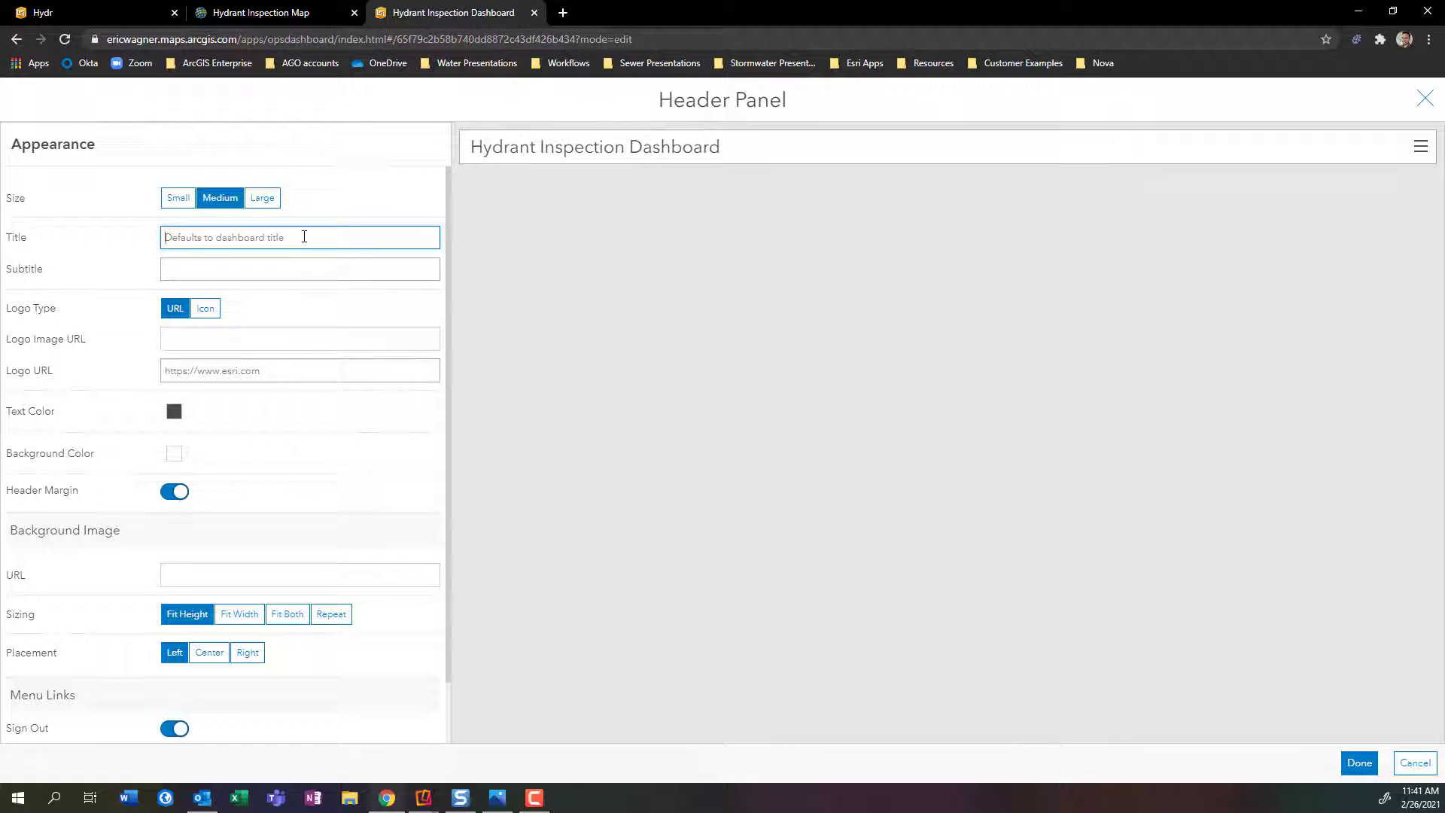
text(Hydrant )
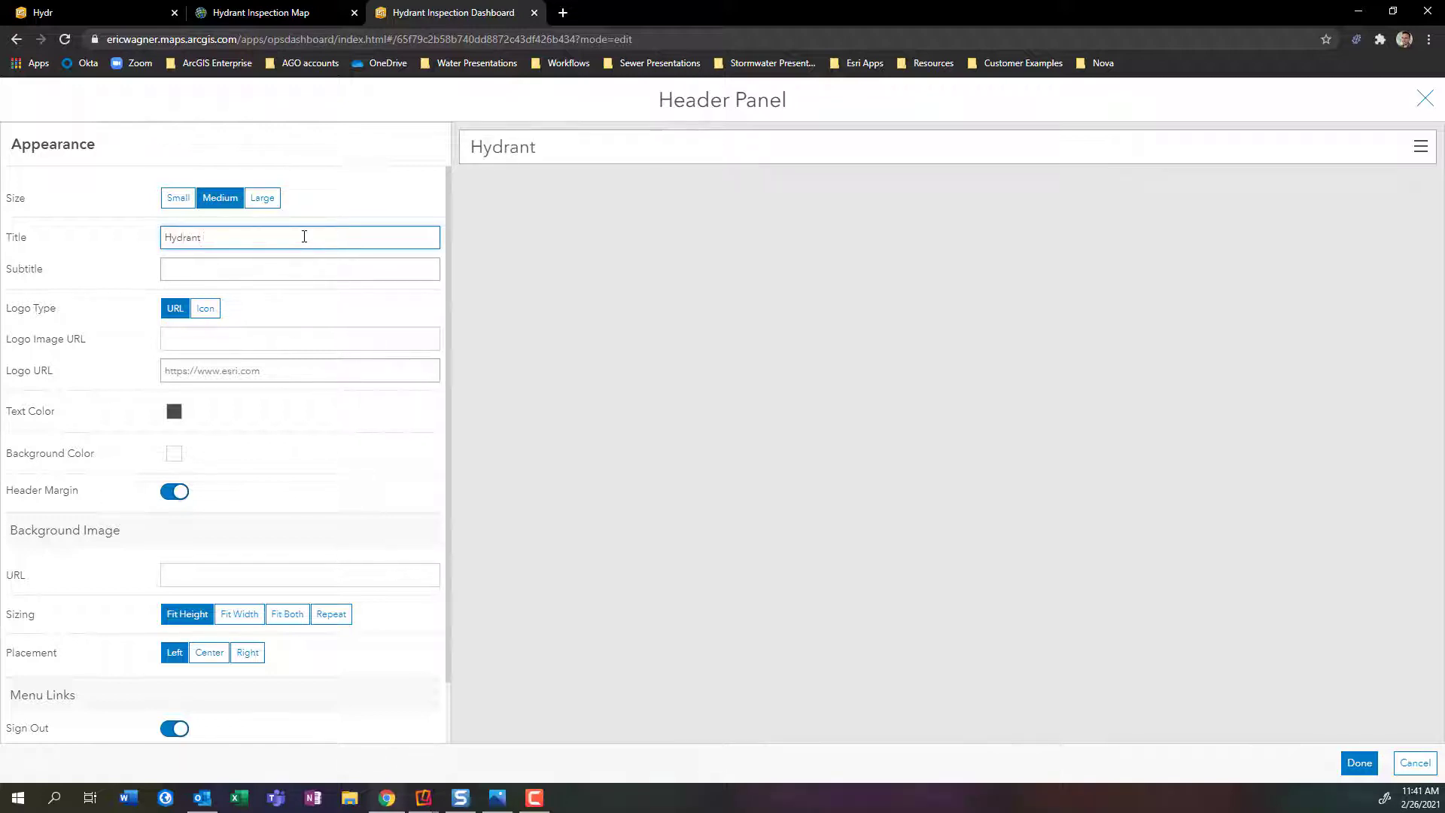
text(Inspection M)
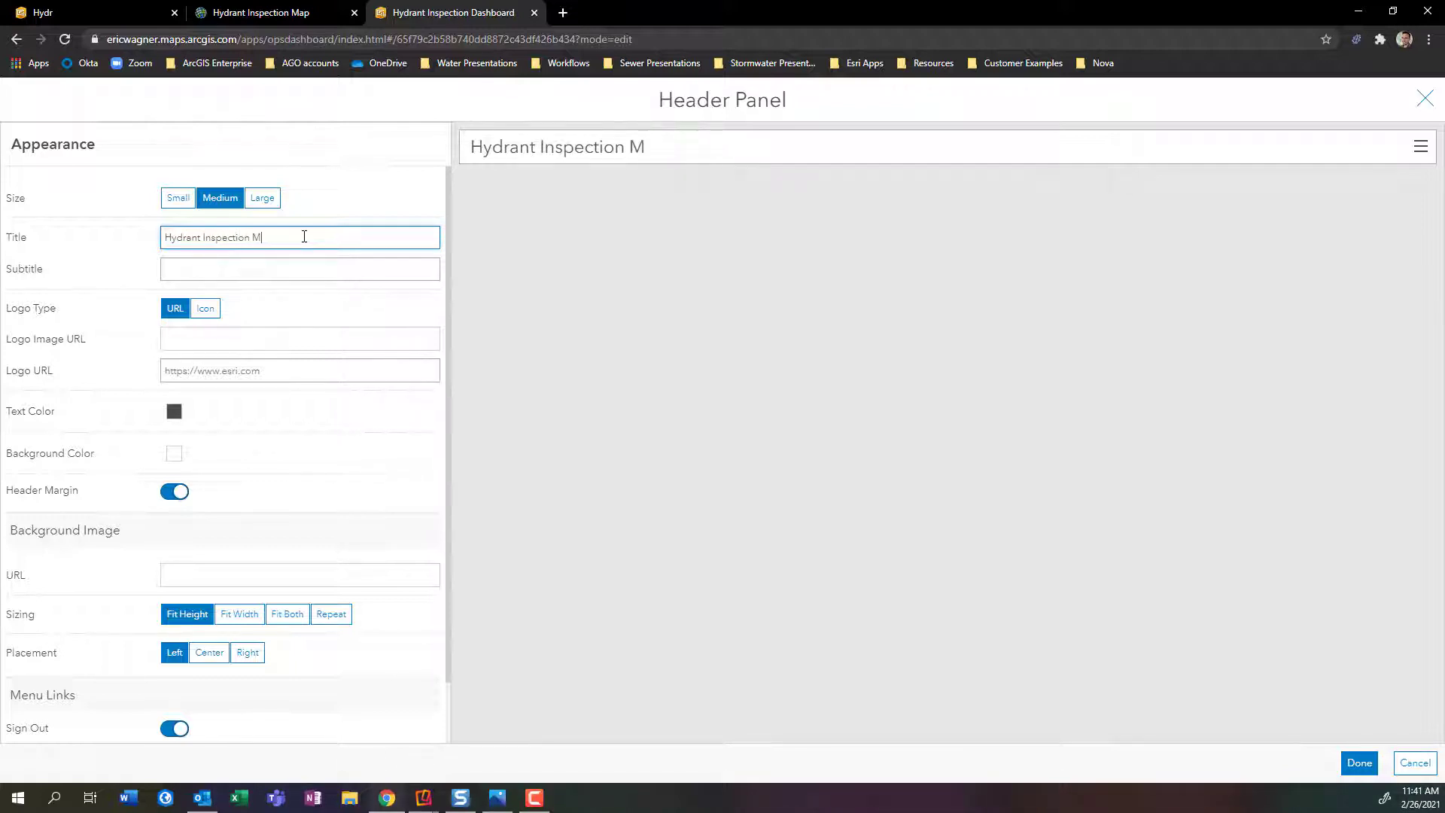
text(onitoring)
scroll(322, 475, down, 1)
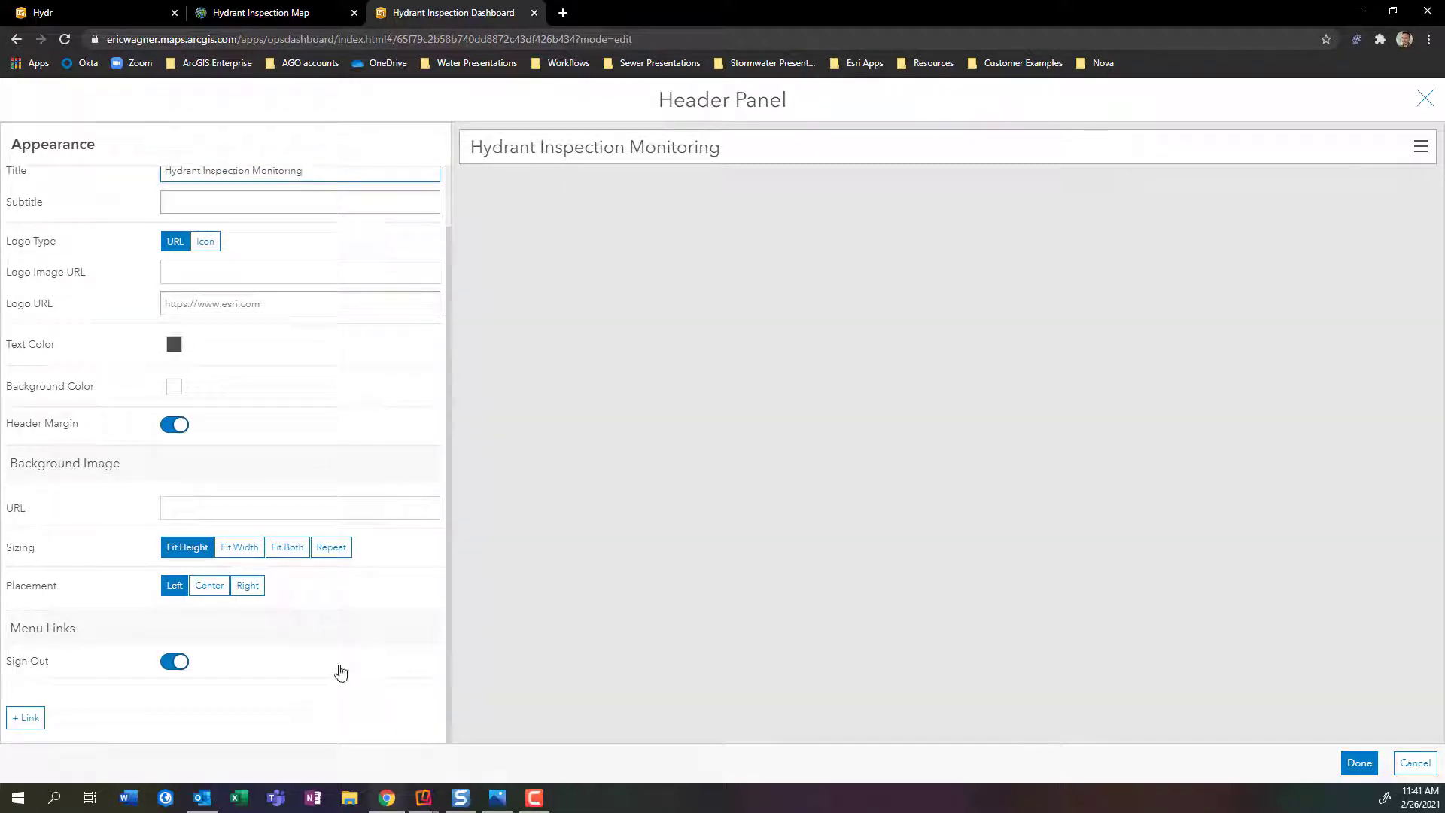
click(1358, 763)
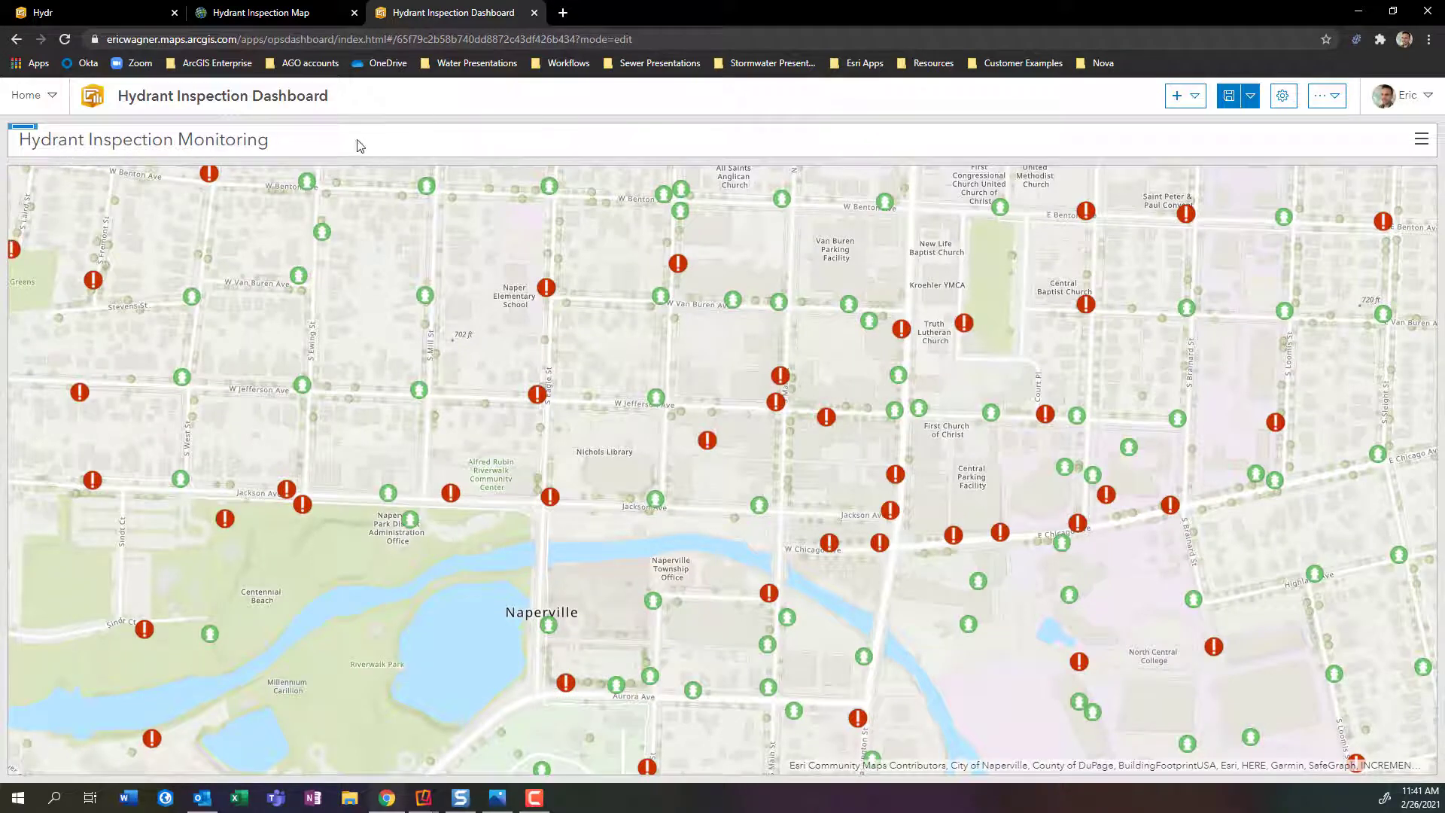
Add a gauge element to the dashboard based on the Recent_Hydrant_Inspections layer.
click(1194, 97)
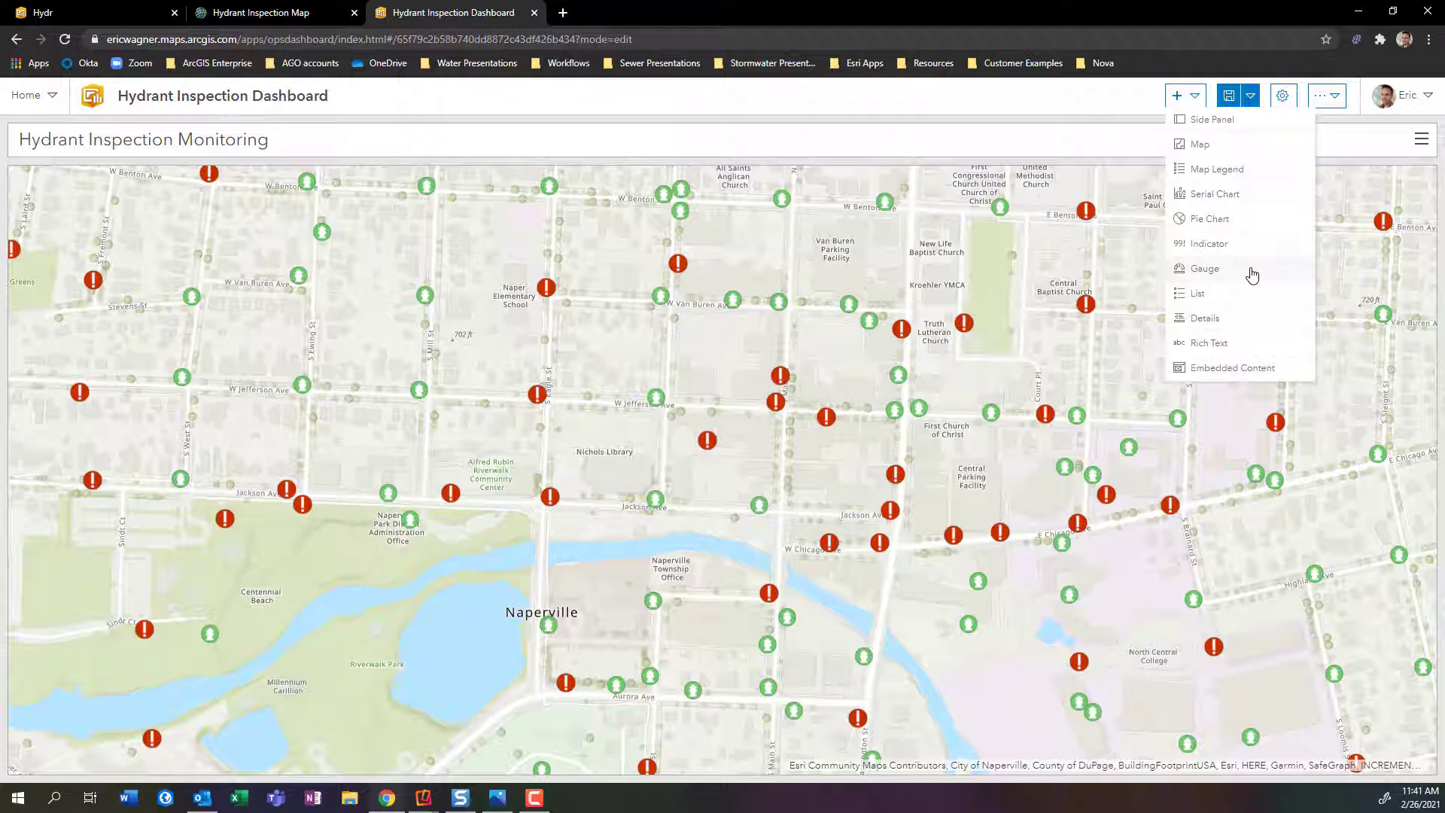
click(1204, 269)
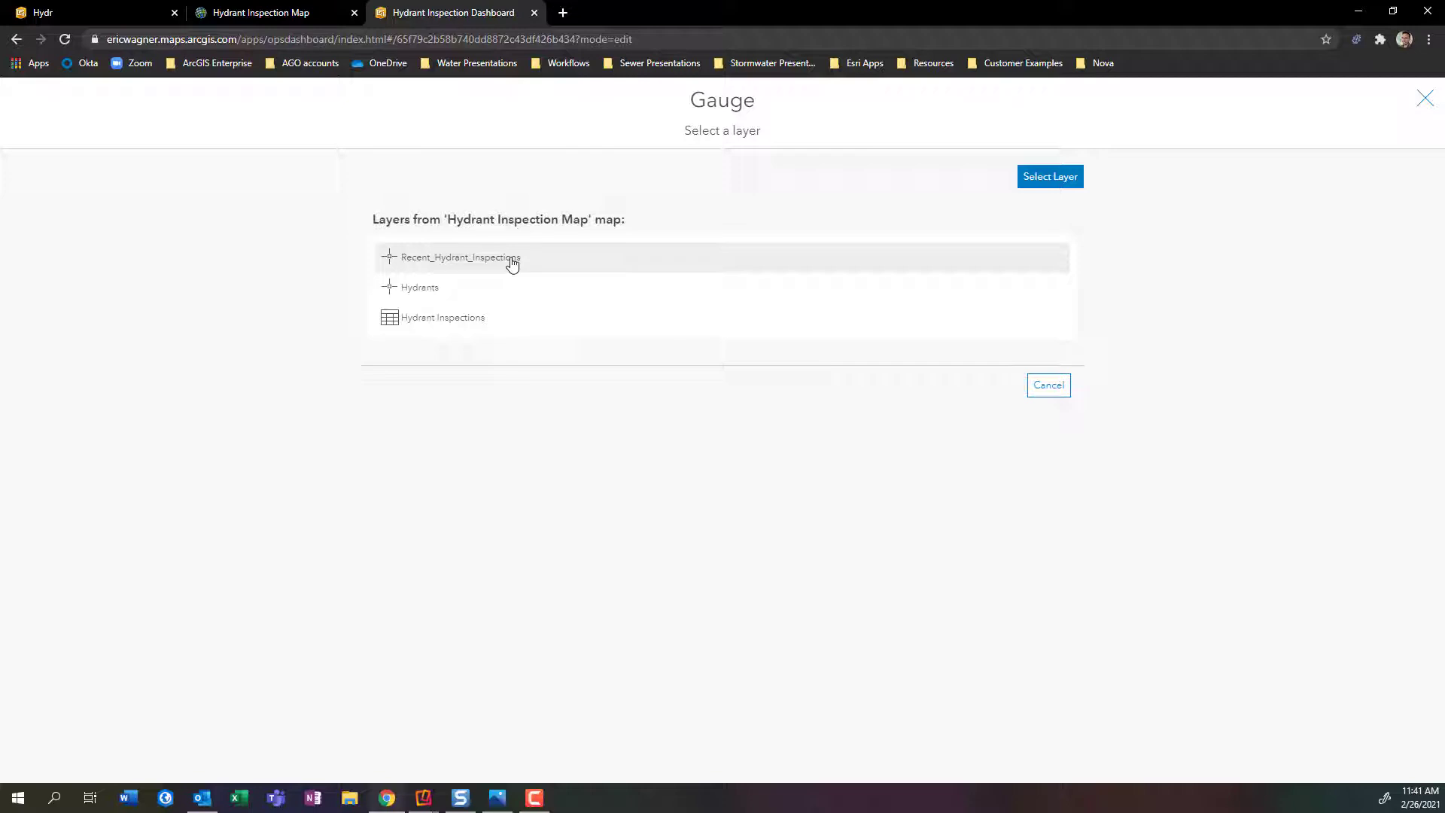
click(462, 261)
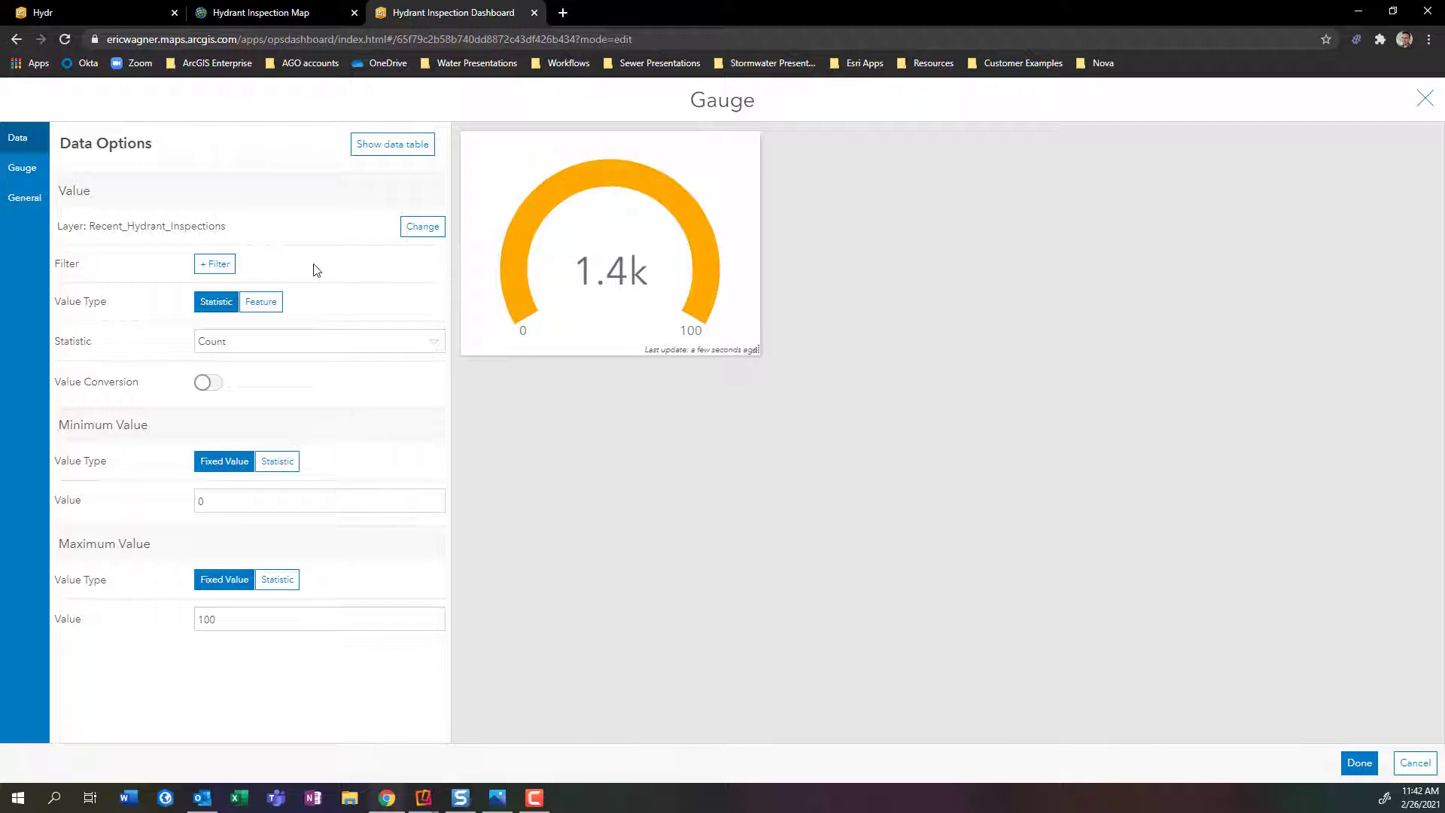
Add a filter to the gauge's value that uses the InspectionDate field.
click(214, 269)
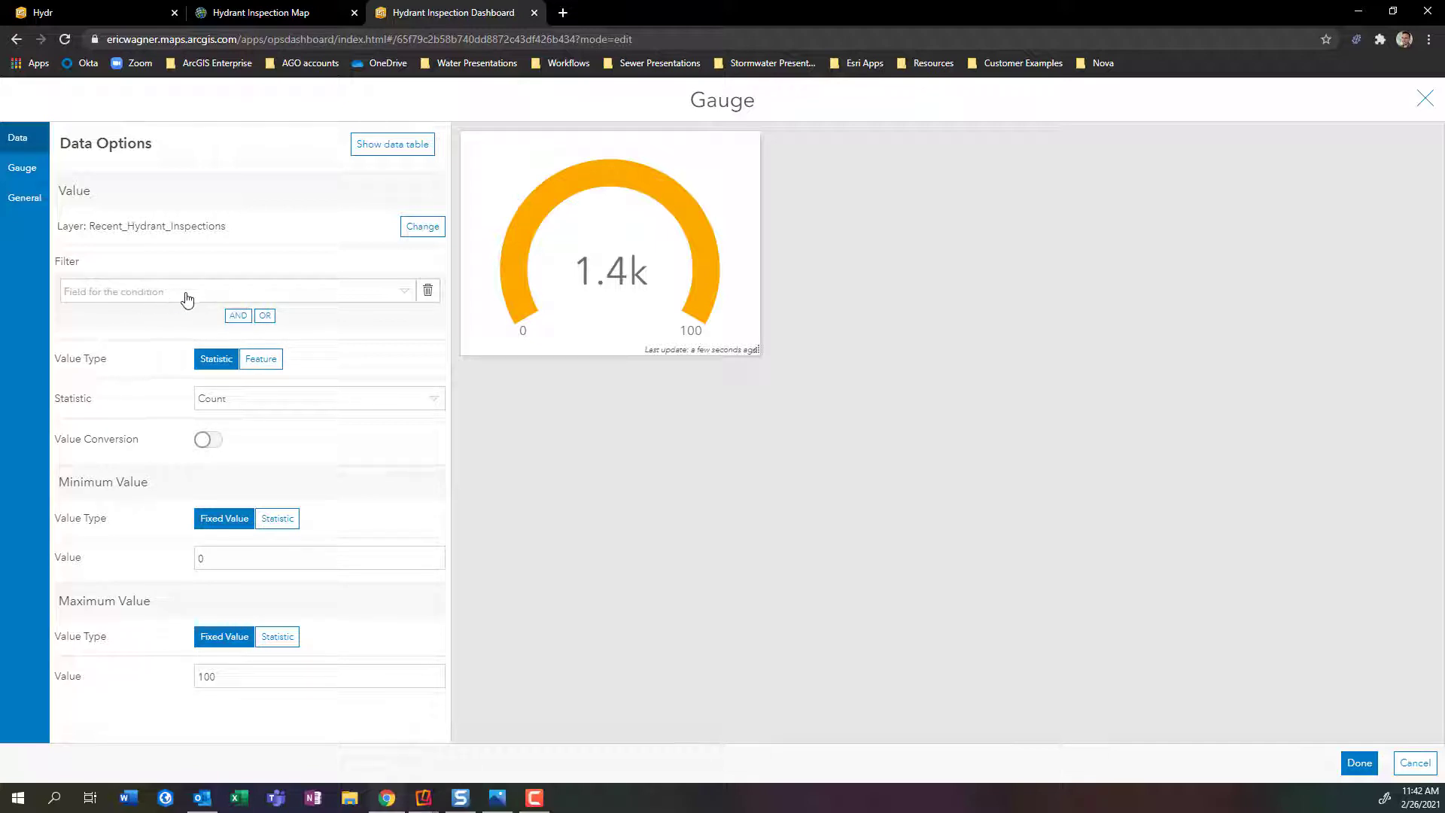
click(187, 290)
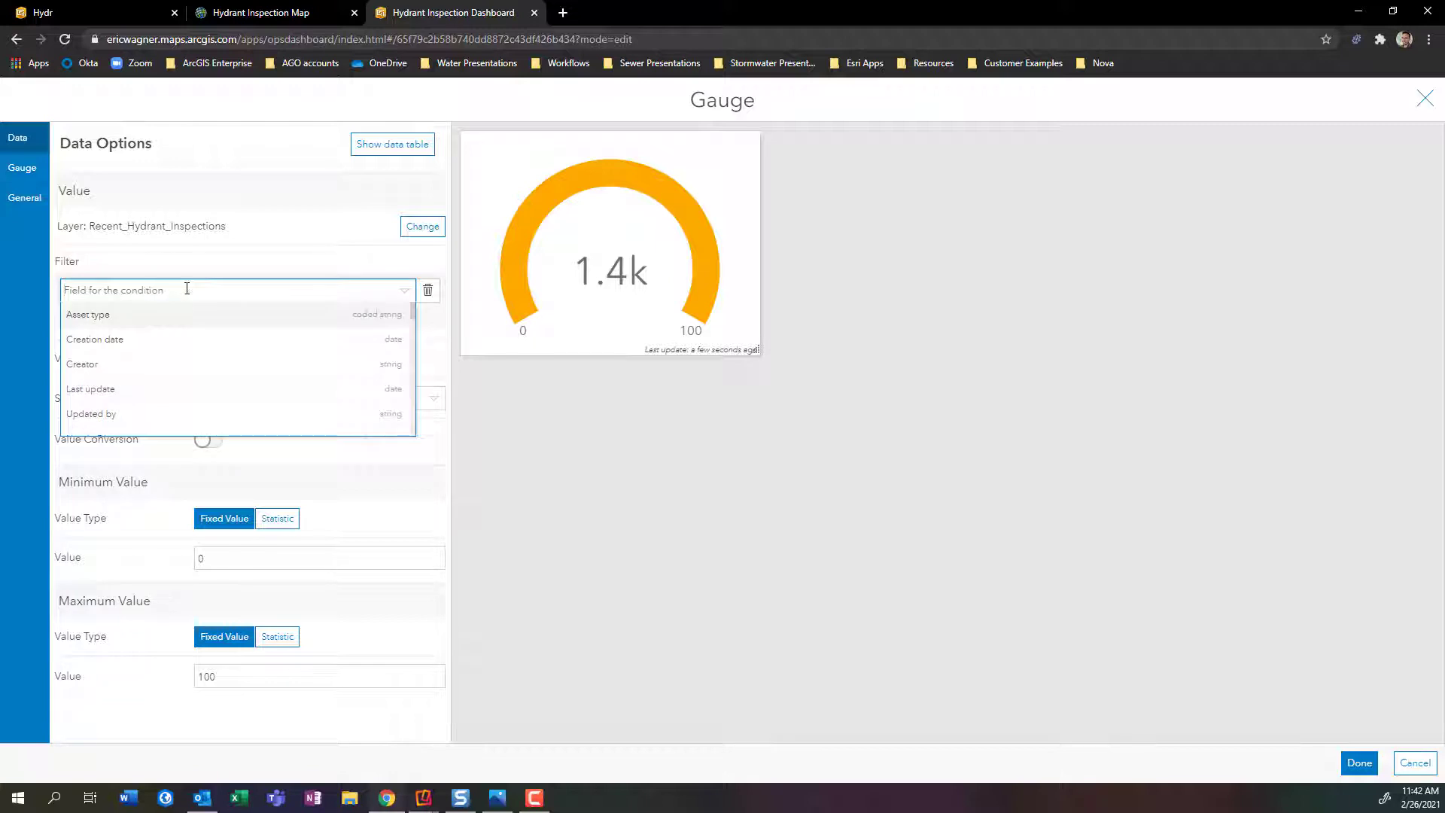
scroll(205, 350, down, 5)
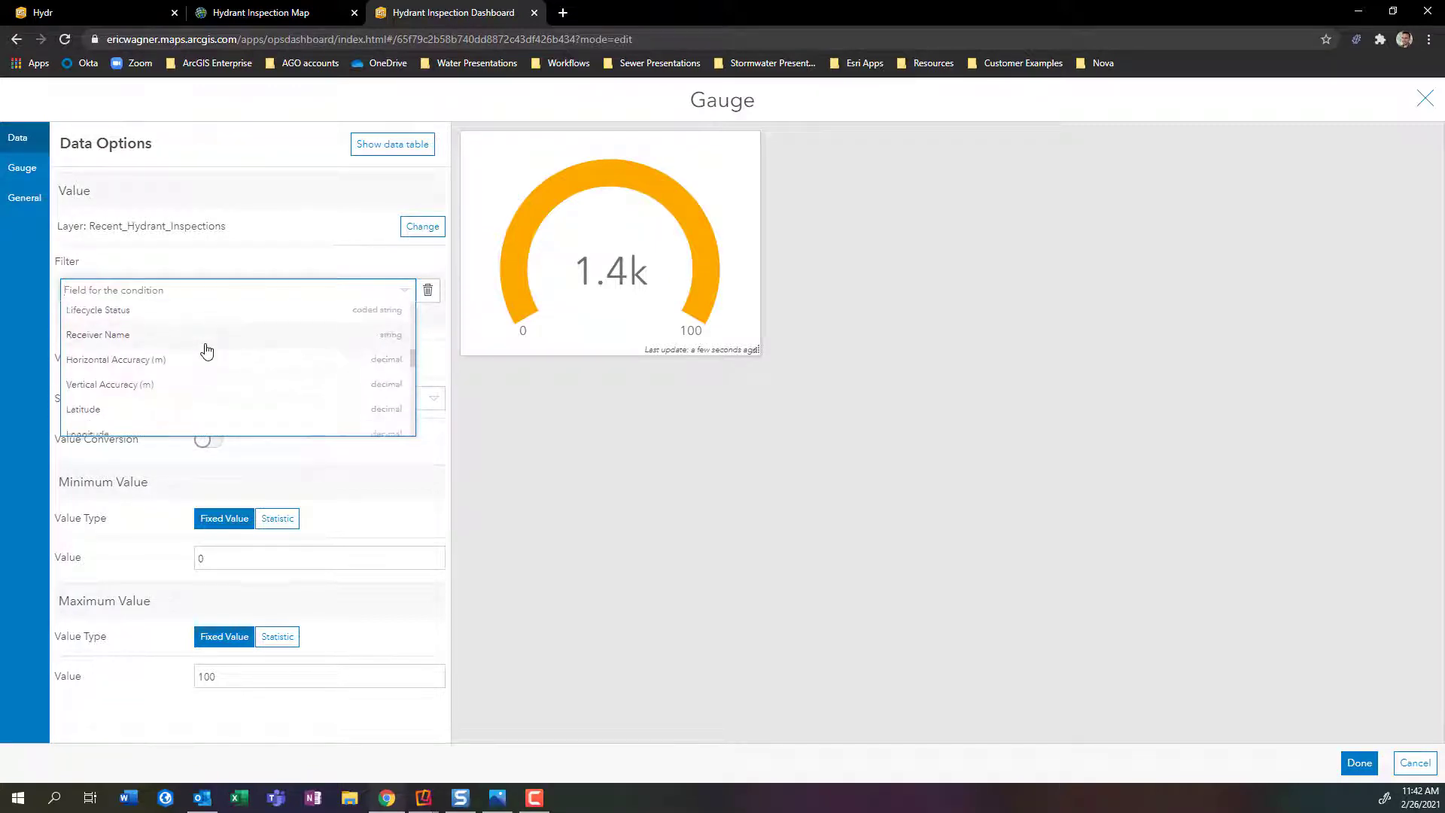
scroll(207, 351, down, 1)
scroll(207, 351, down, 4)
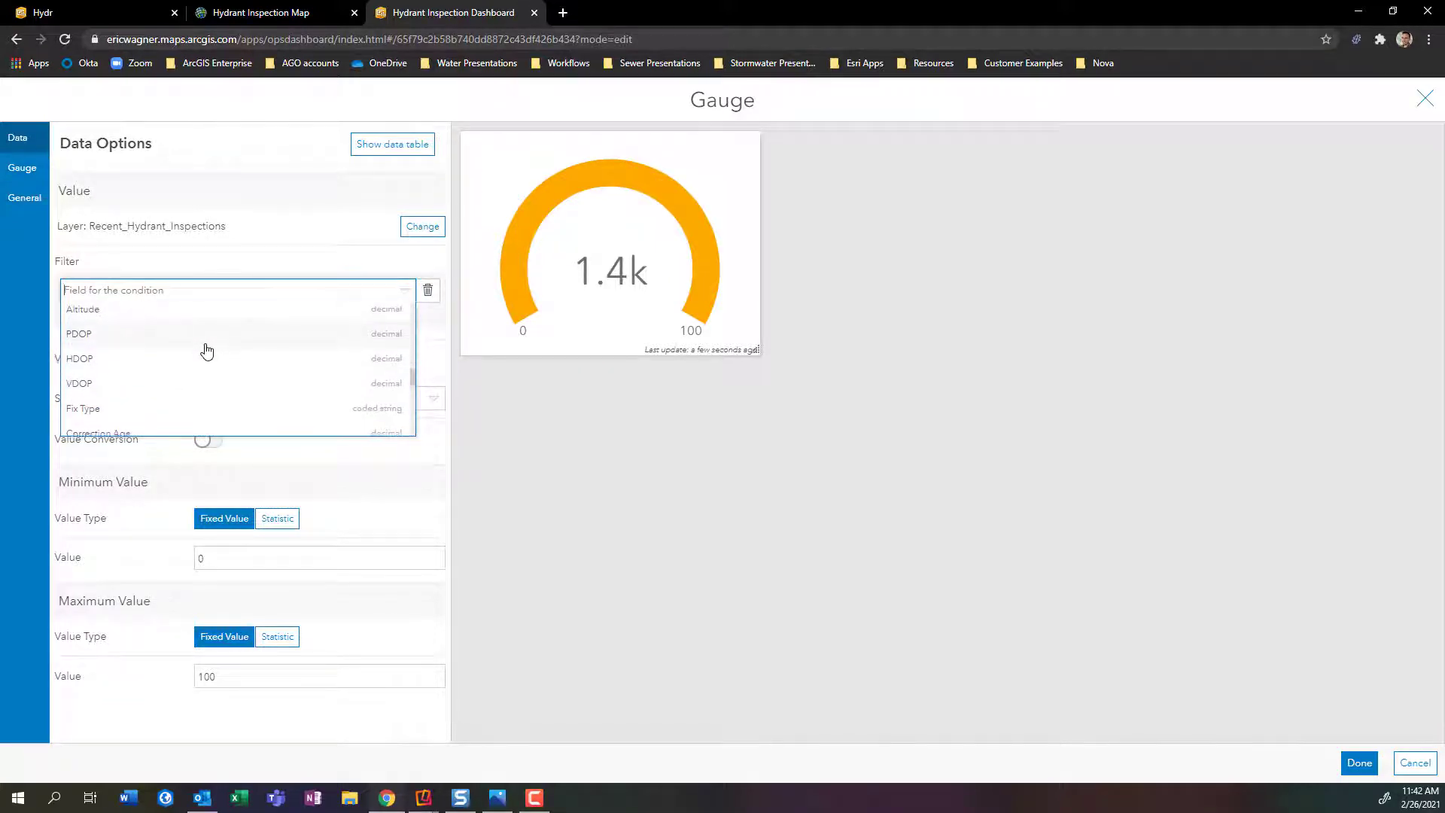
scroll(207, 351, down, 5)
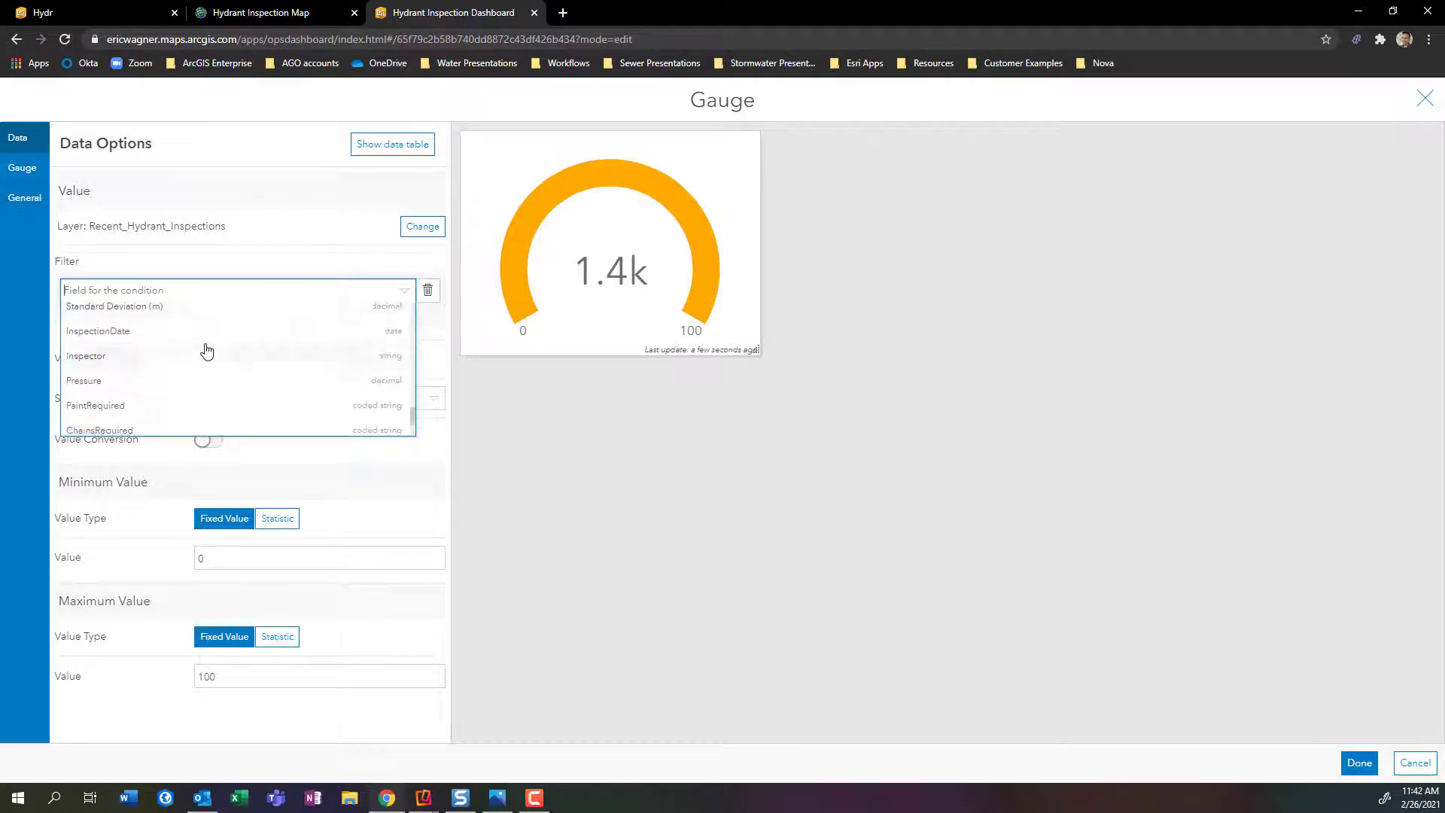
scroll(210, 349, up, 2)
click(207, 339)
Set the InspectionDate filter condition to "is within the last" 365 days.
click(351, 331)
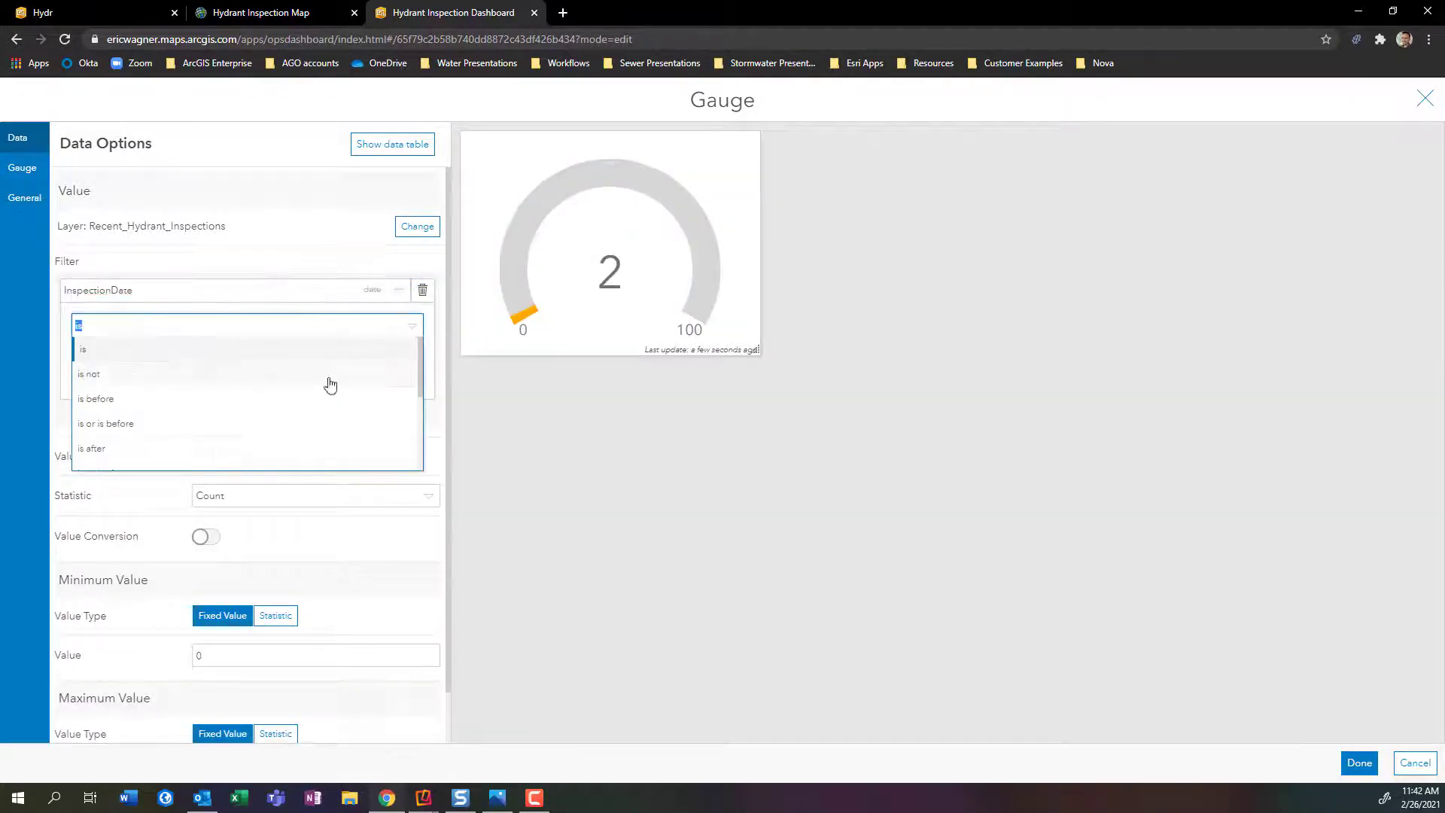
scroll(325, 384, down, 3)
click(287, 356)
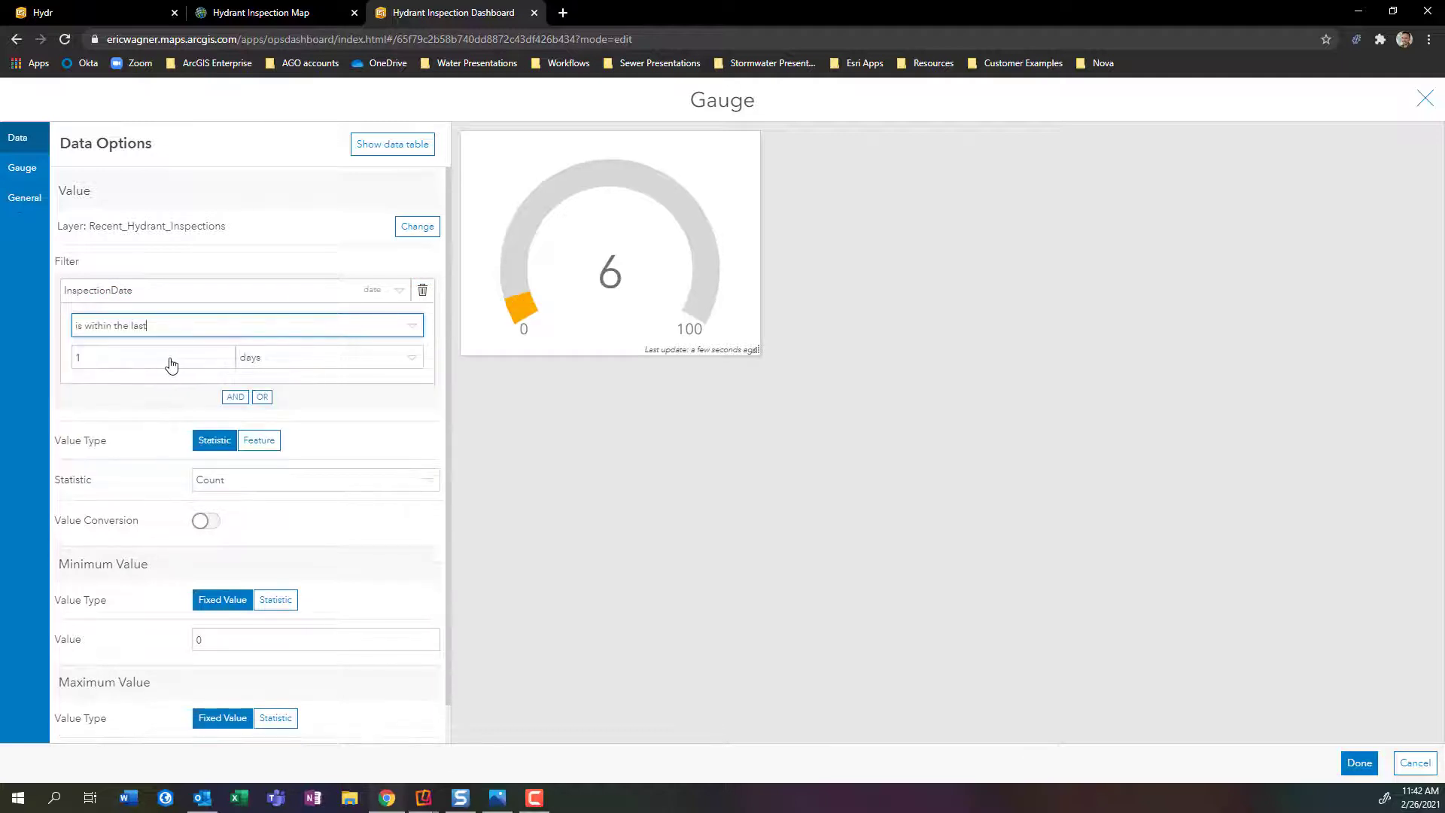
double_click(171, 358)
text(3)
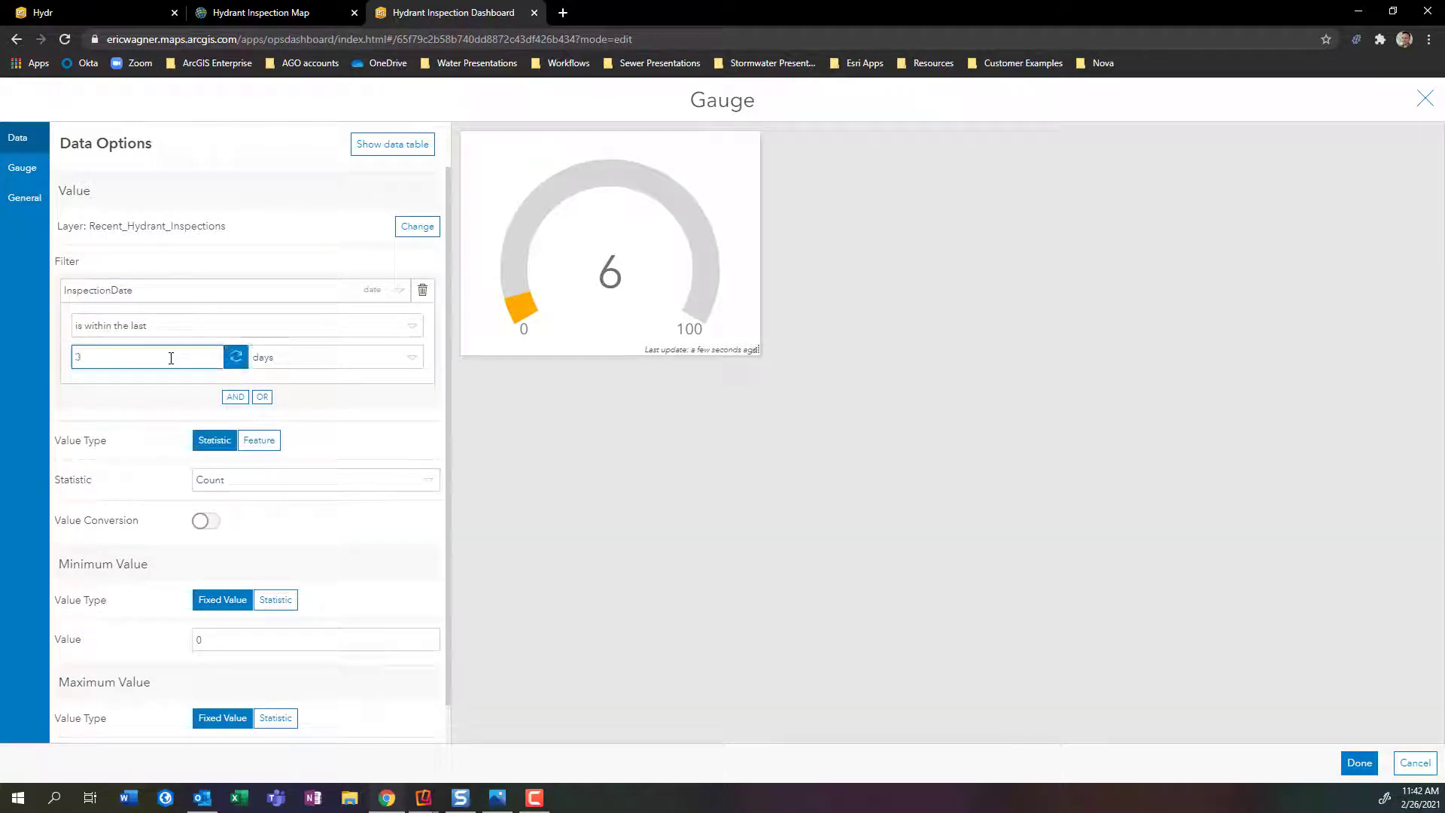
text(65)
click(236, 357)
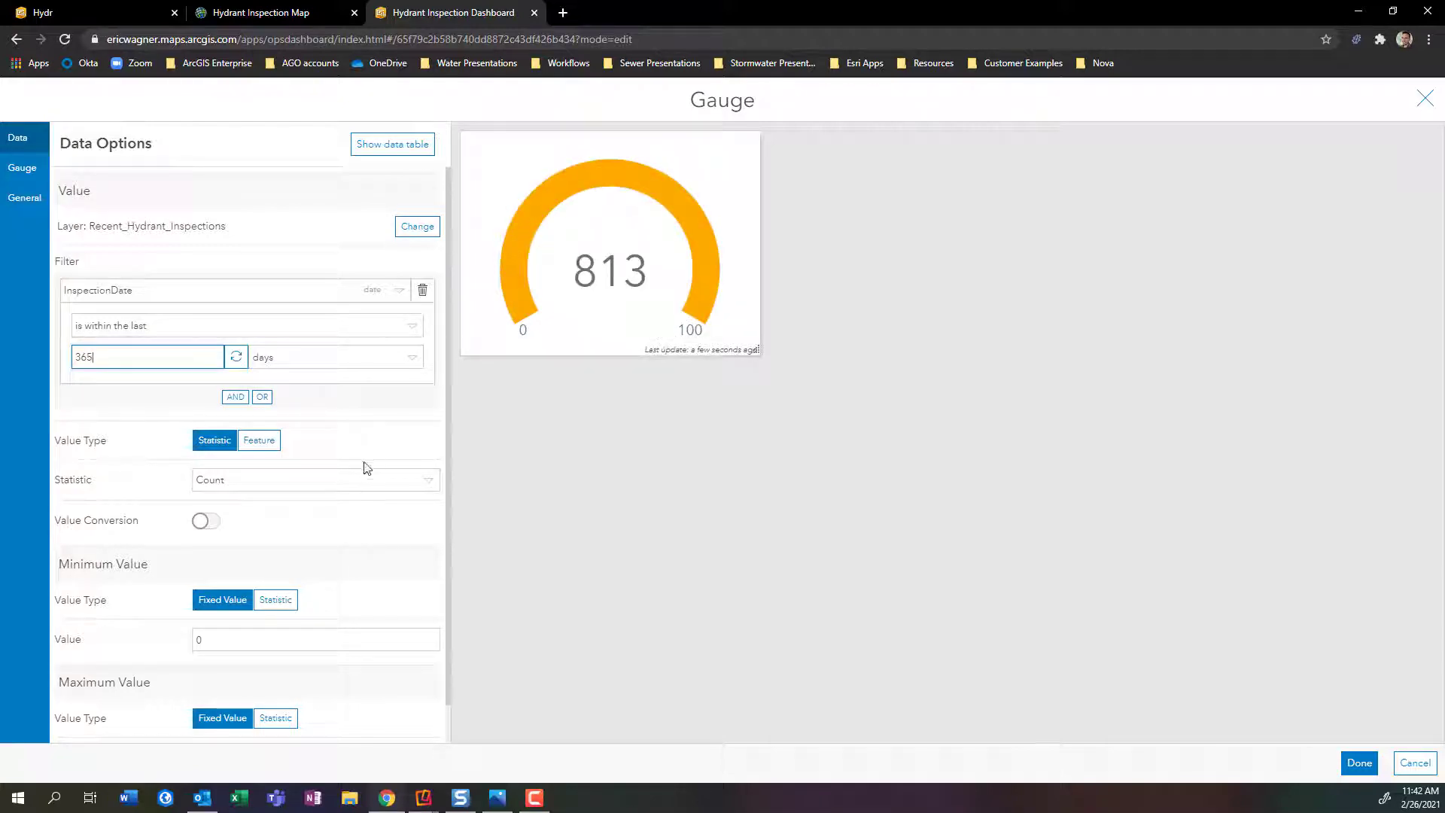
Make the gauge's maximum value a count statistic from the Hydrants layer and open the gauge's appearance options.
scroll(354, 617, down, 1)
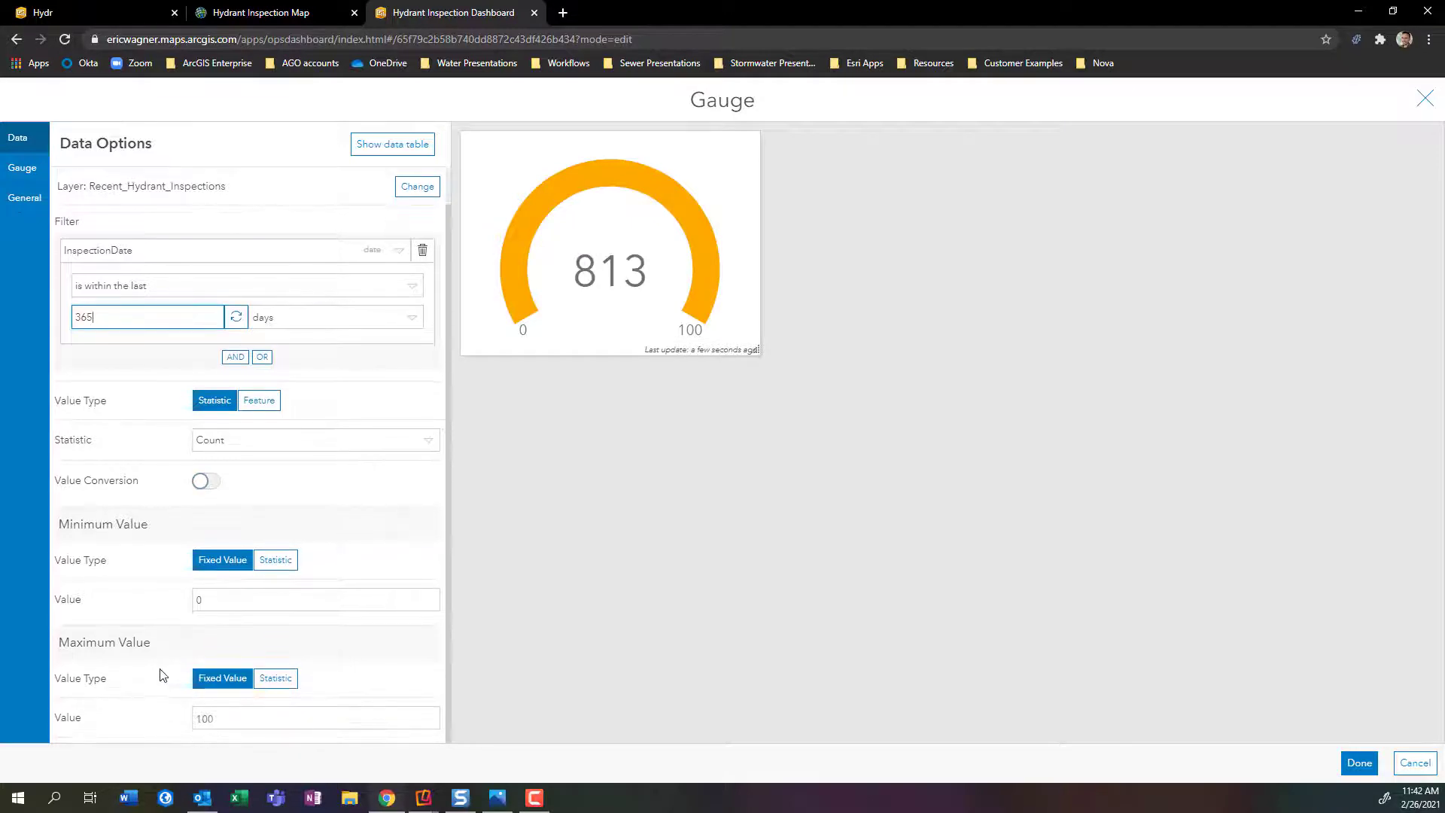
drag(60, 644, 153, 646)
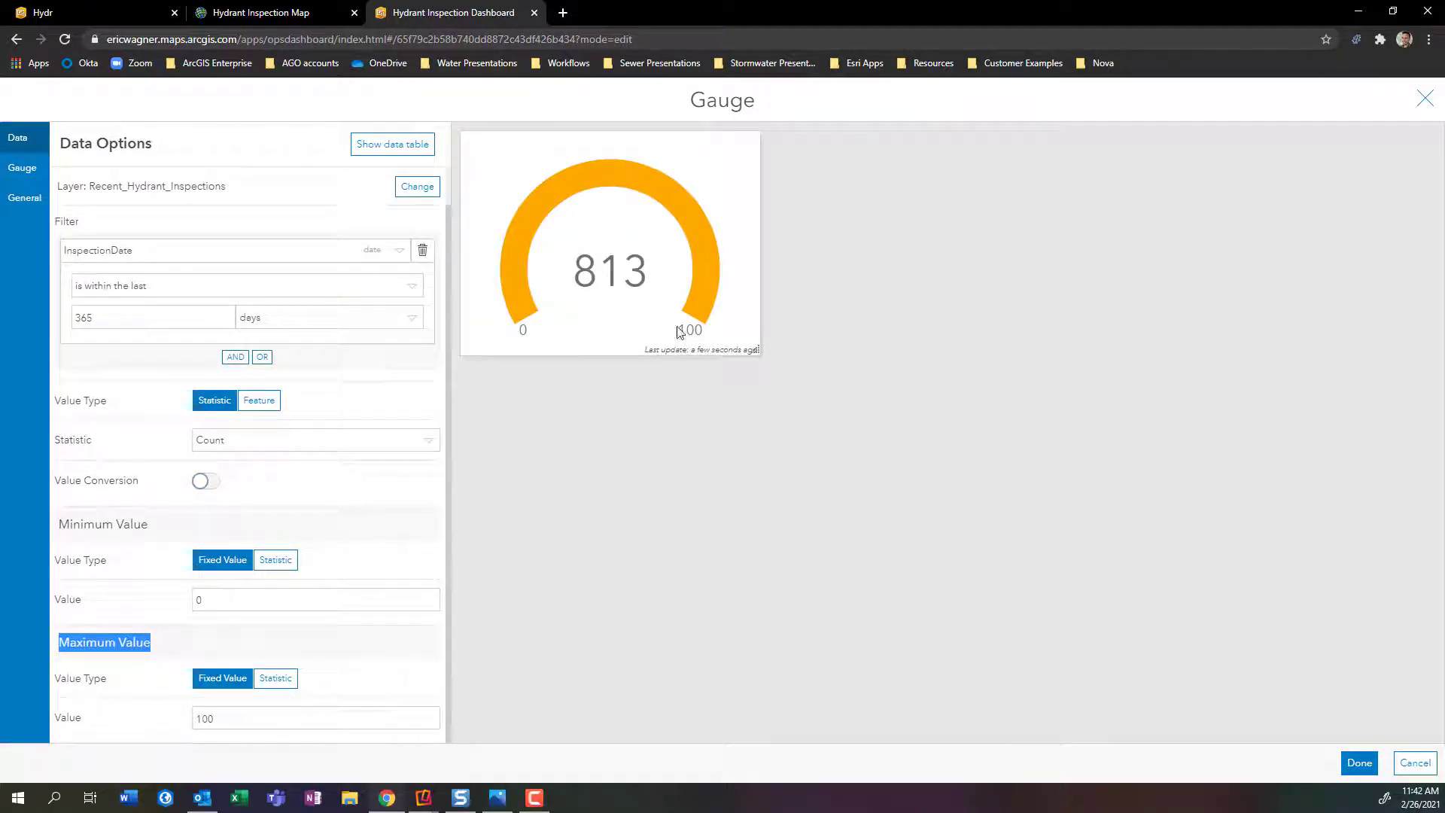
click(276, 678)
scroll(332, 677, down, 2)
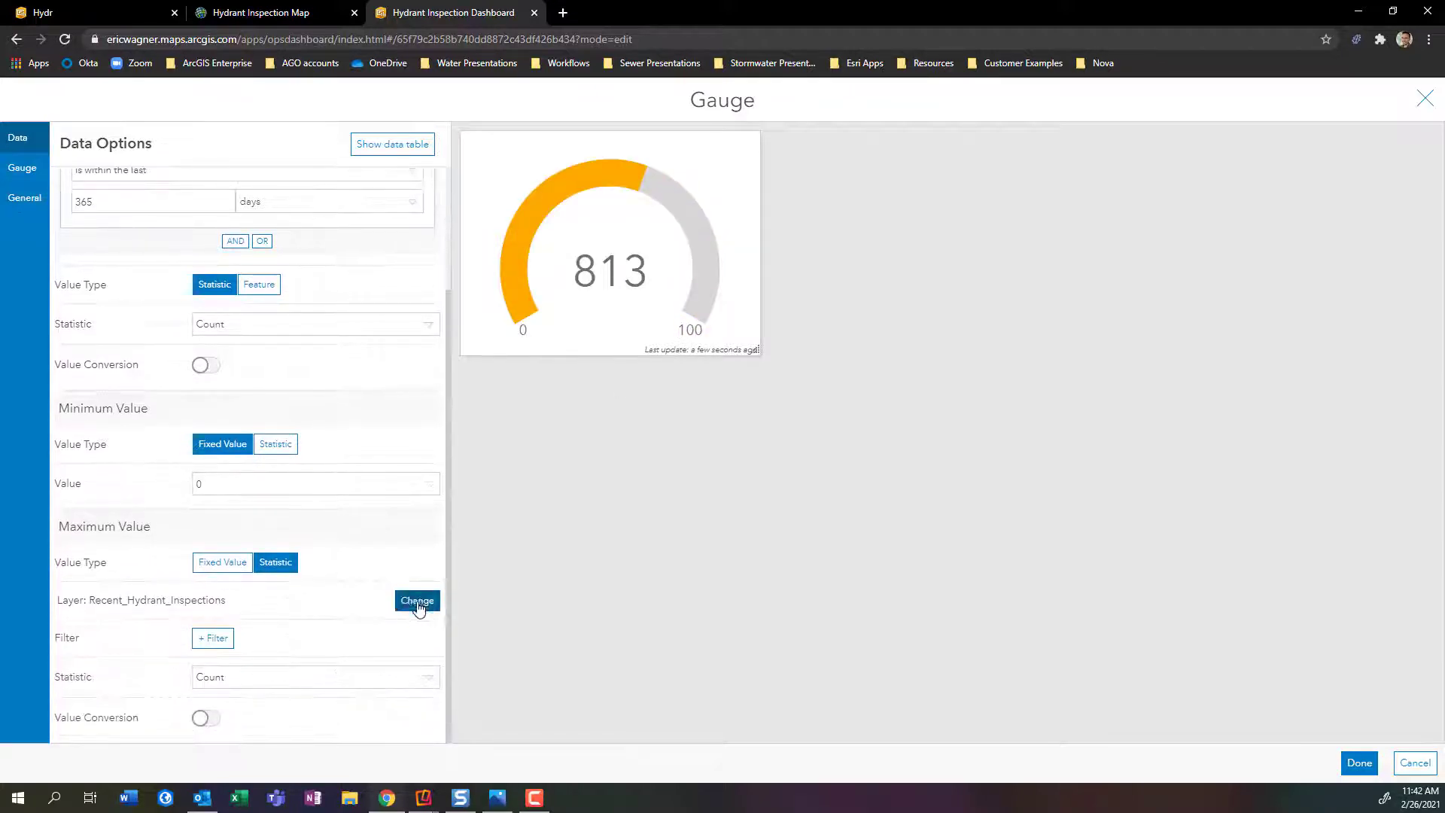
click(417, 600)
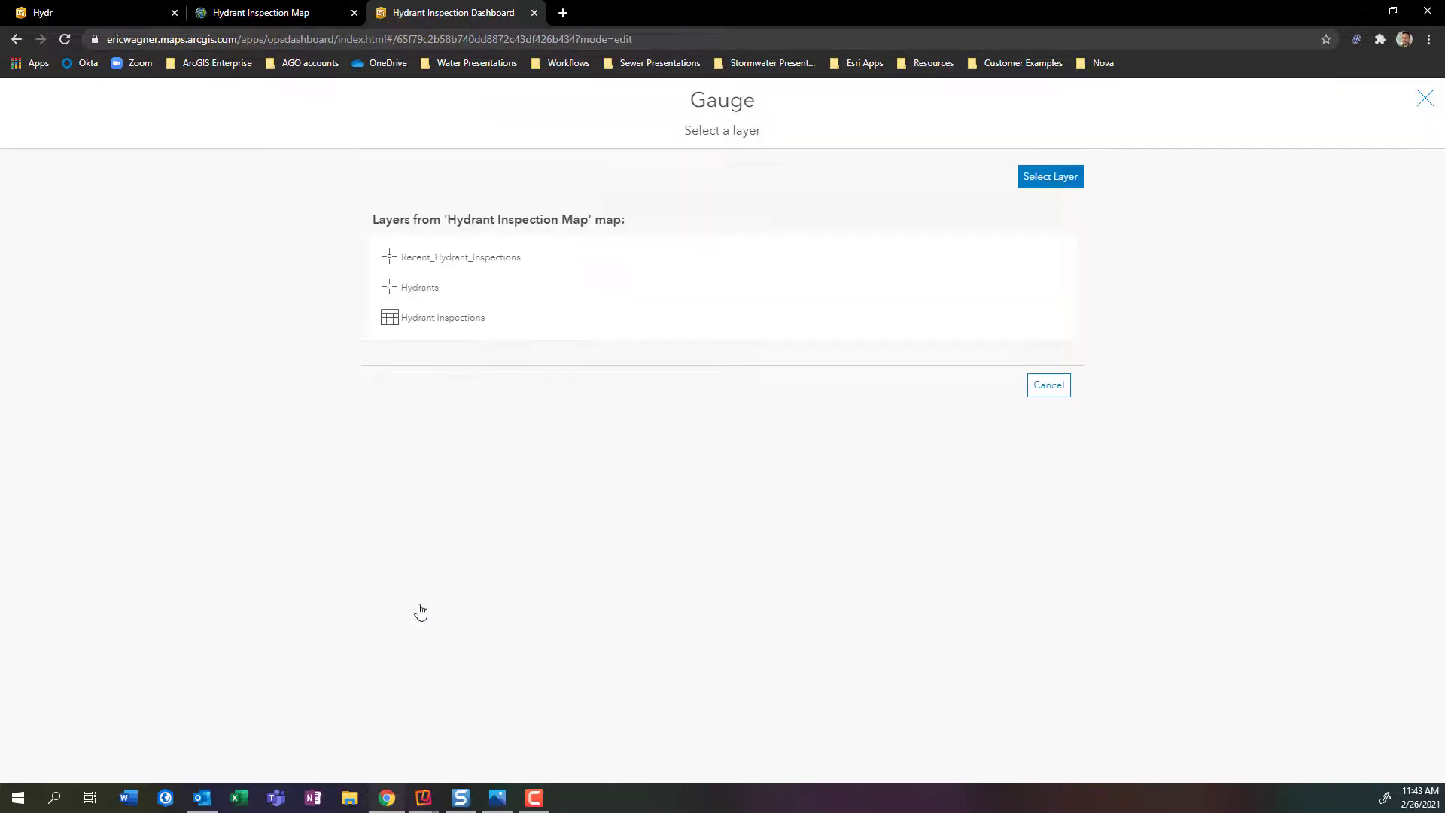
click(439, 293)
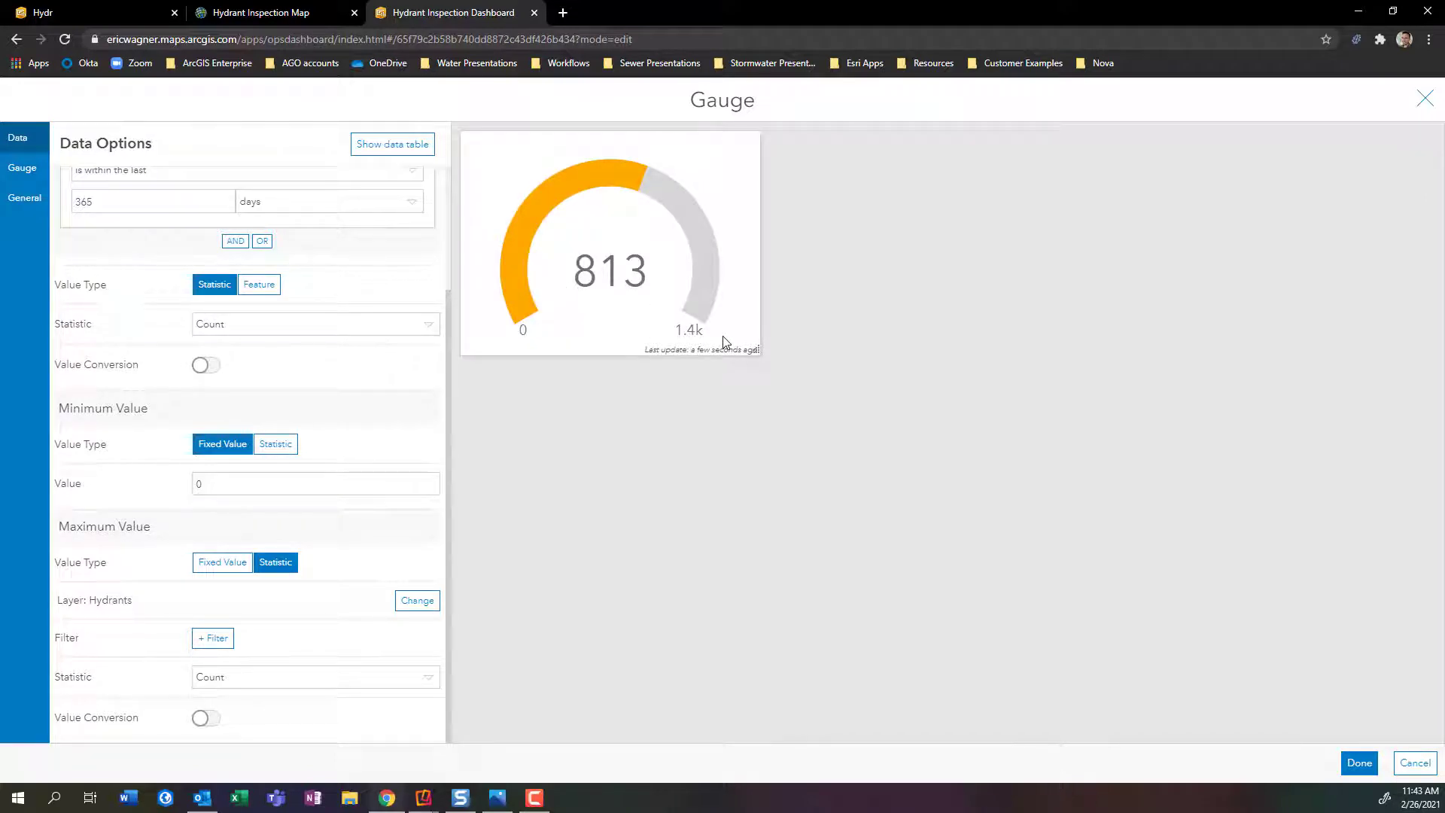
click(22, 172)
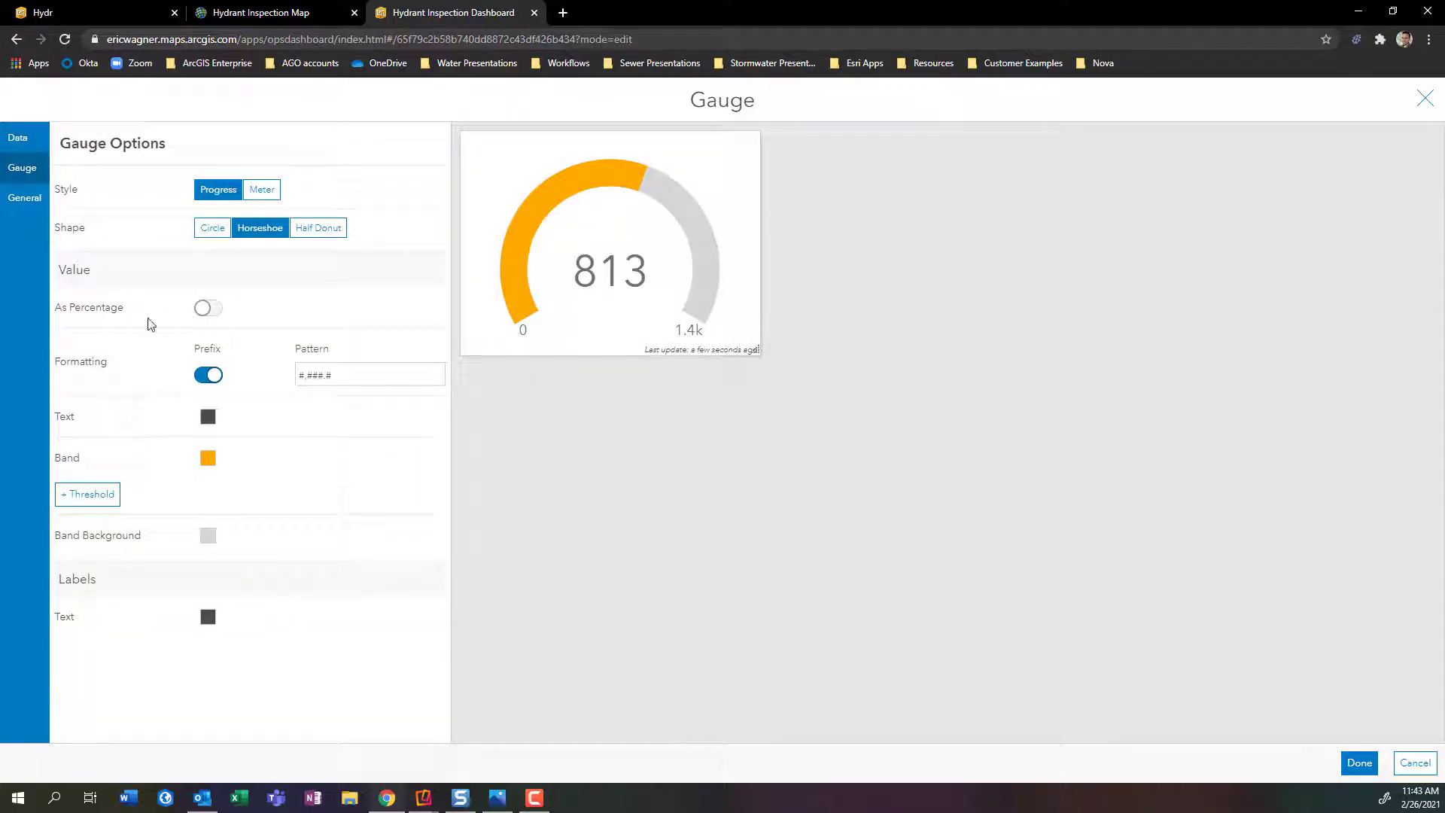
Try the Half Donut and Circle shapes for the gauge and return to Horseshoe.
click(329, 238)
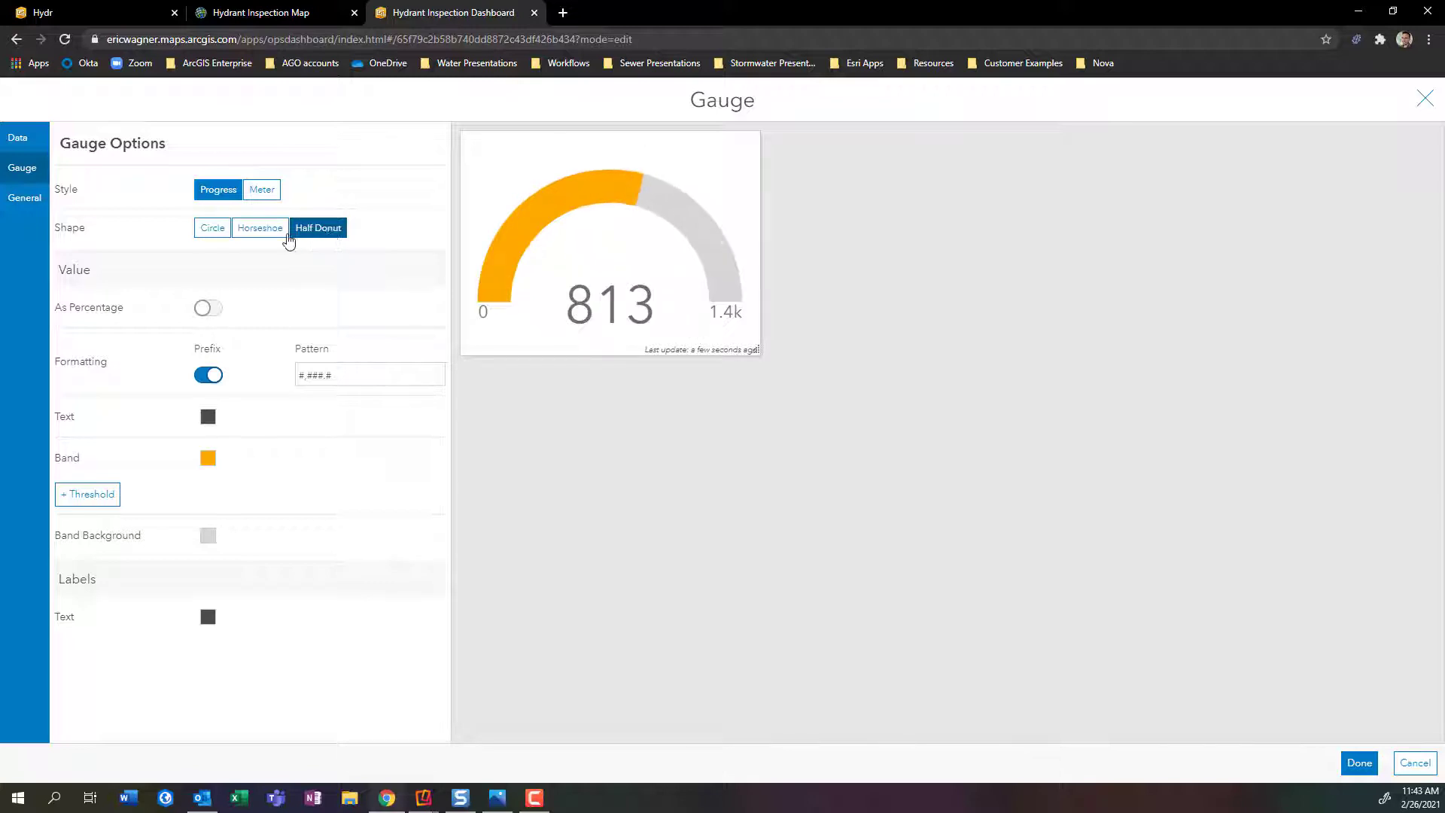
click(253, 237)
click(220, 234)
click(253, 234)
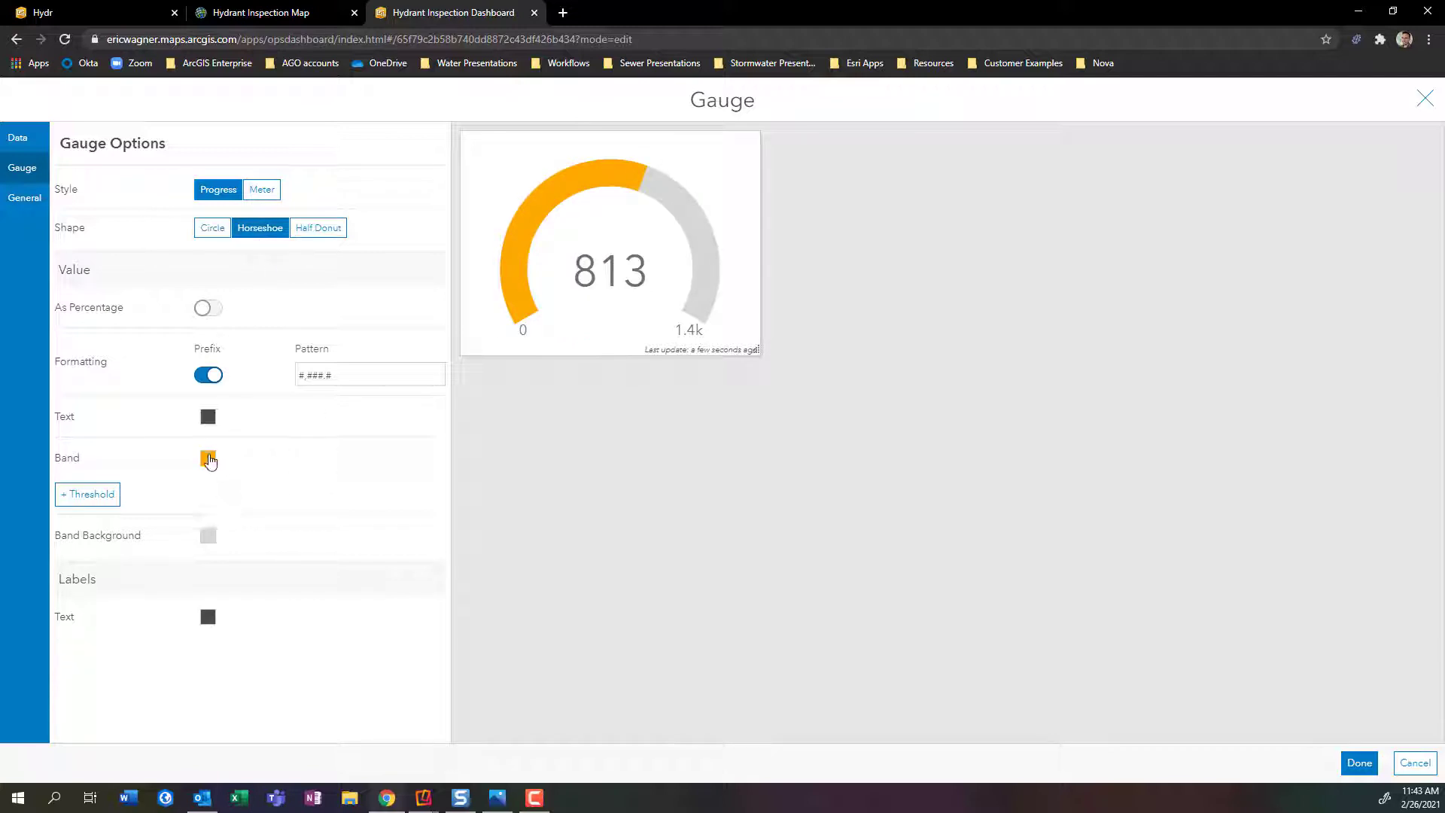
Change the gauge's band color to blue.
click(208, 459)
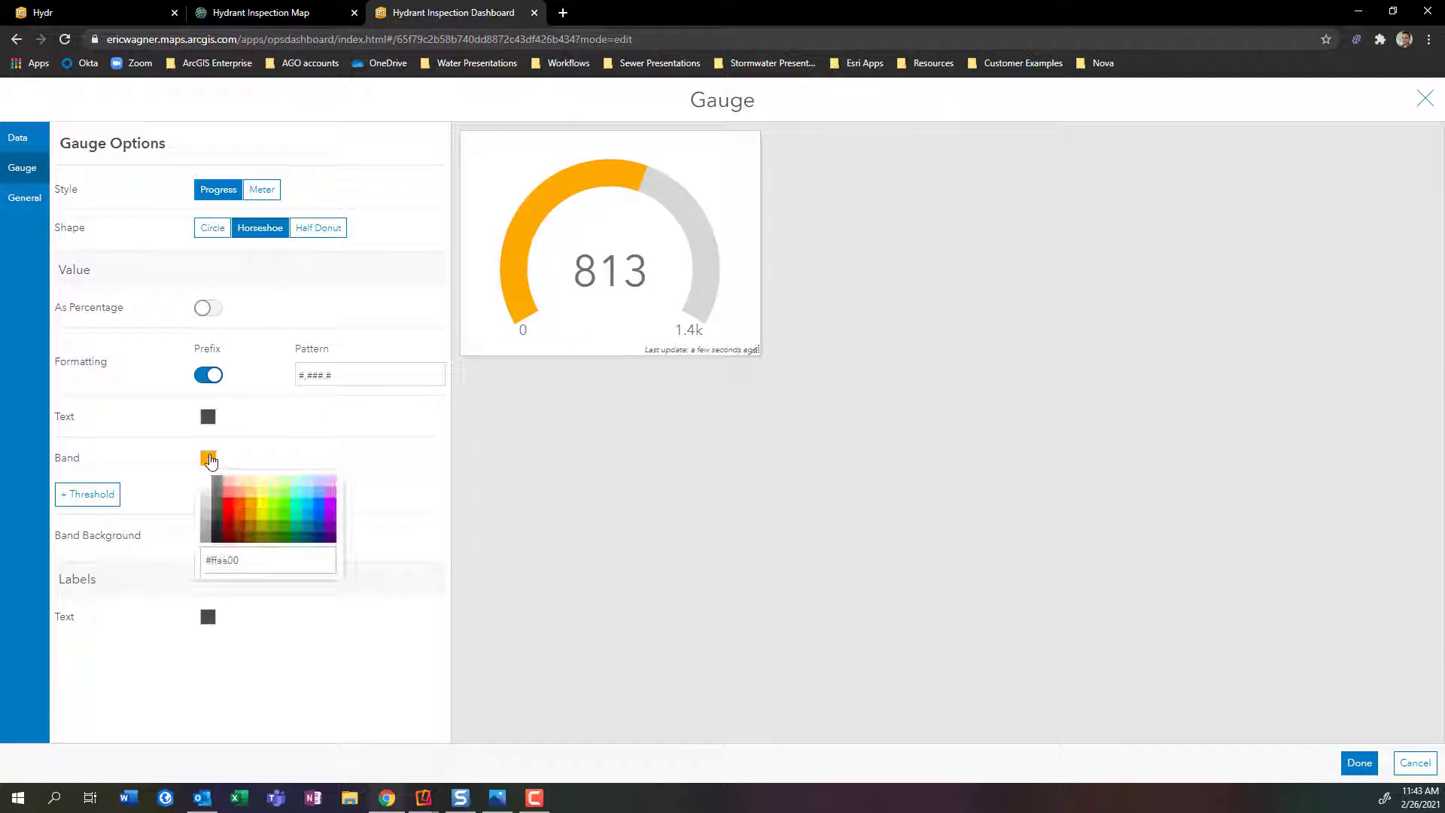
click(321, 510)
click(321, 680)
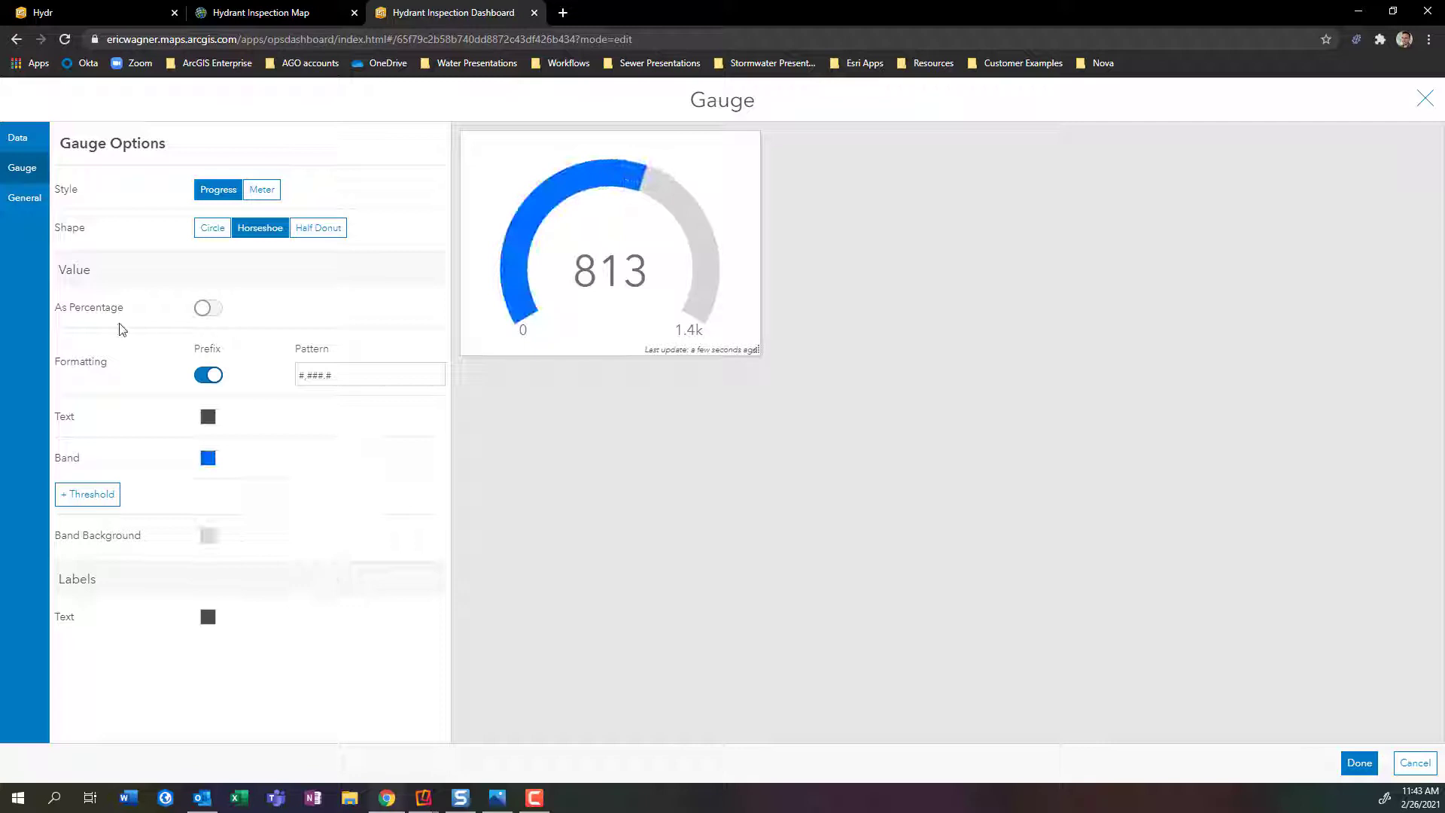
Give the gauge the title "Inspection Progress:" in its general options.
click(27, 200)
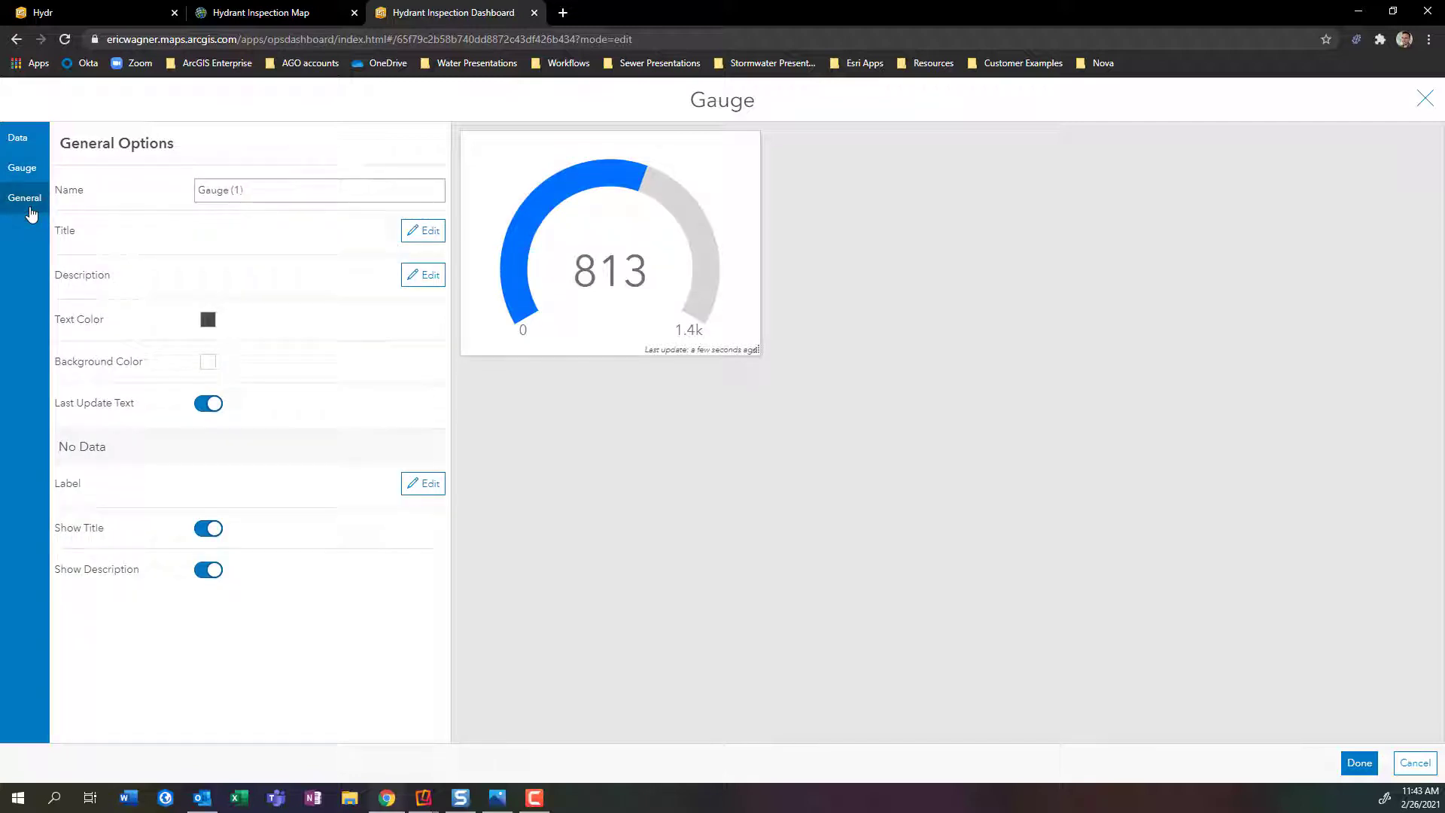
click(420, 233)
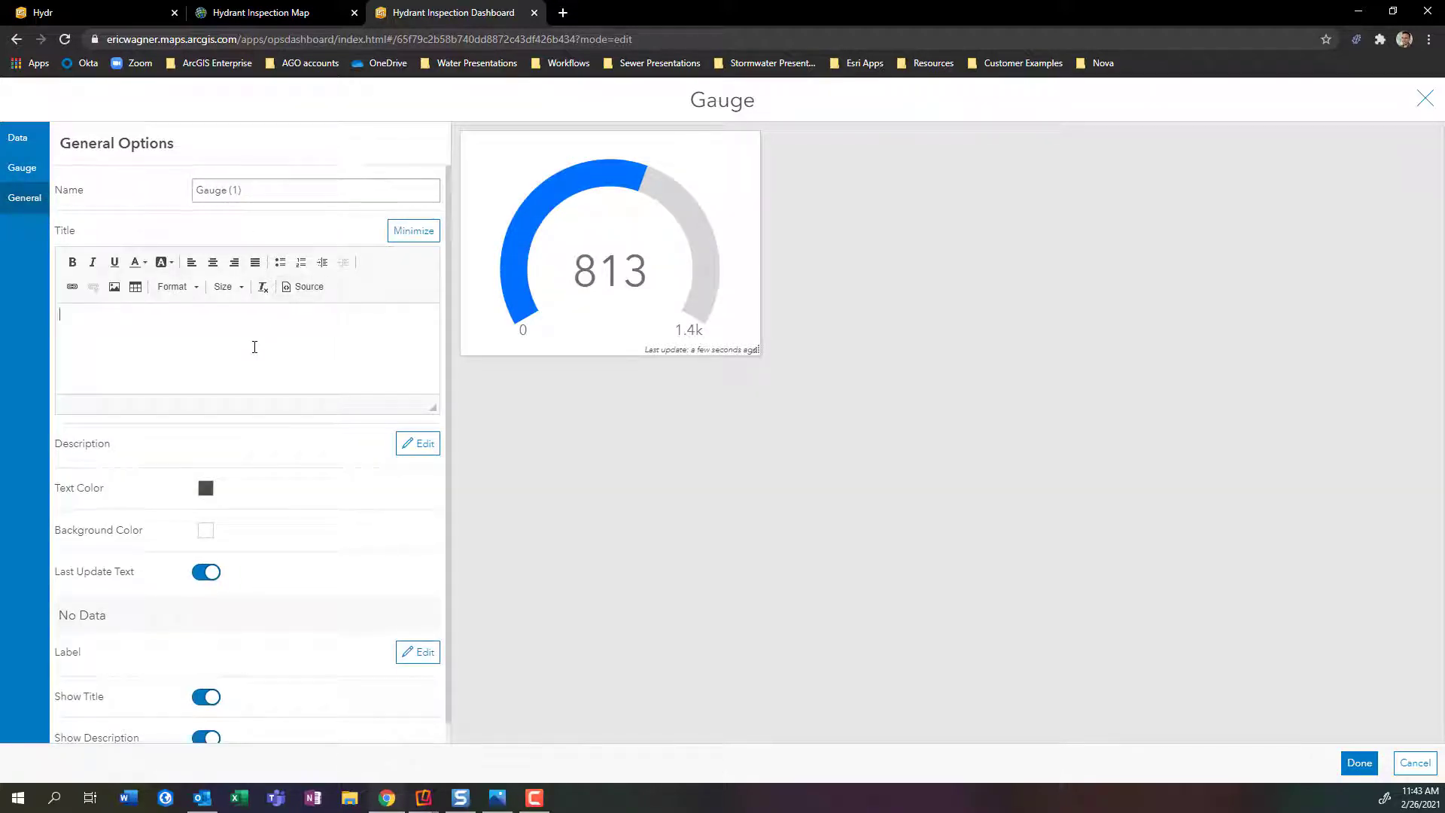
text(Inspection Progress)
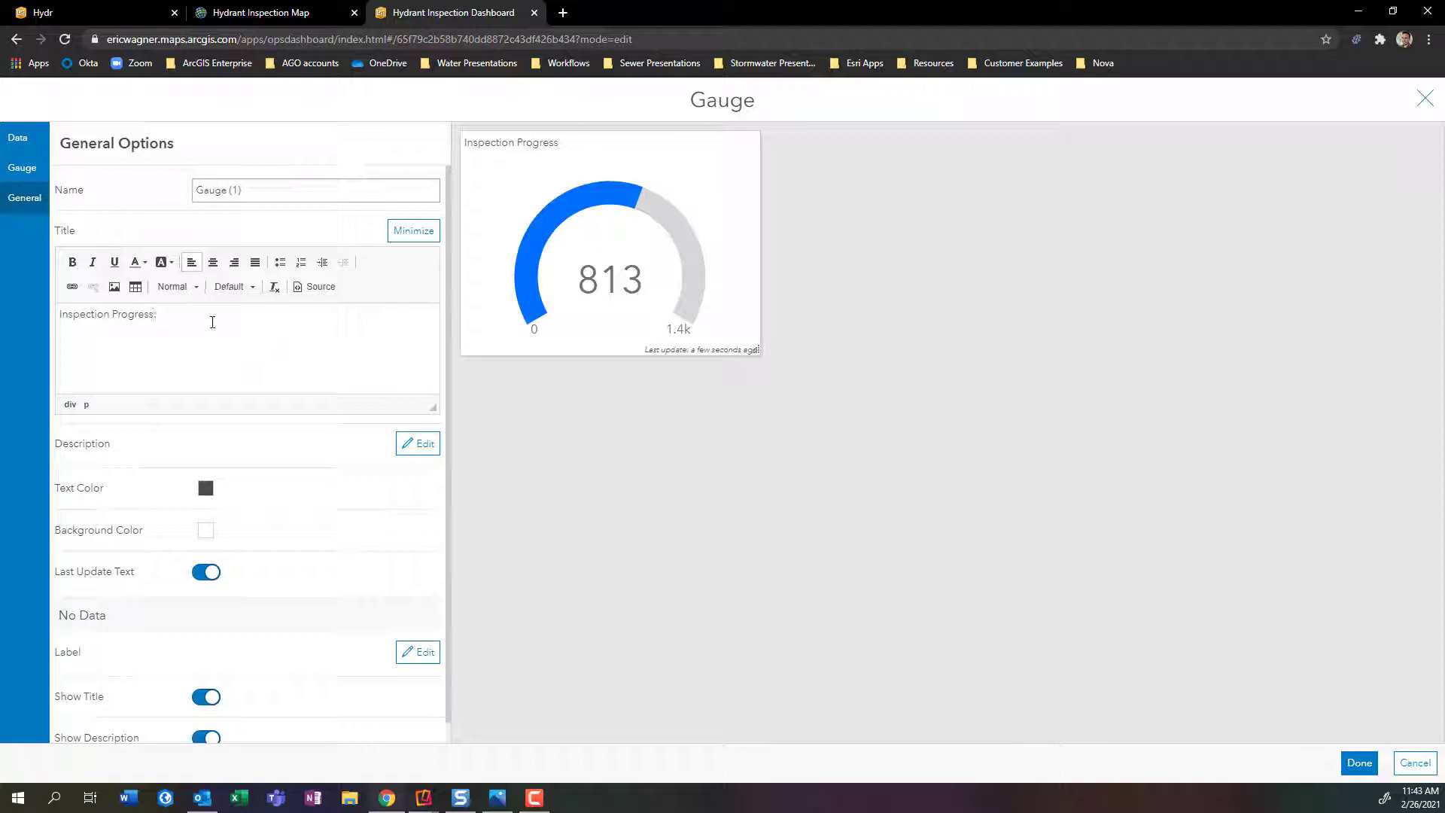
Make the gauge title bold and centered with a font size of 22.
drag(212, 322, 61, 314)
click(71, 263)
click(213, 262)
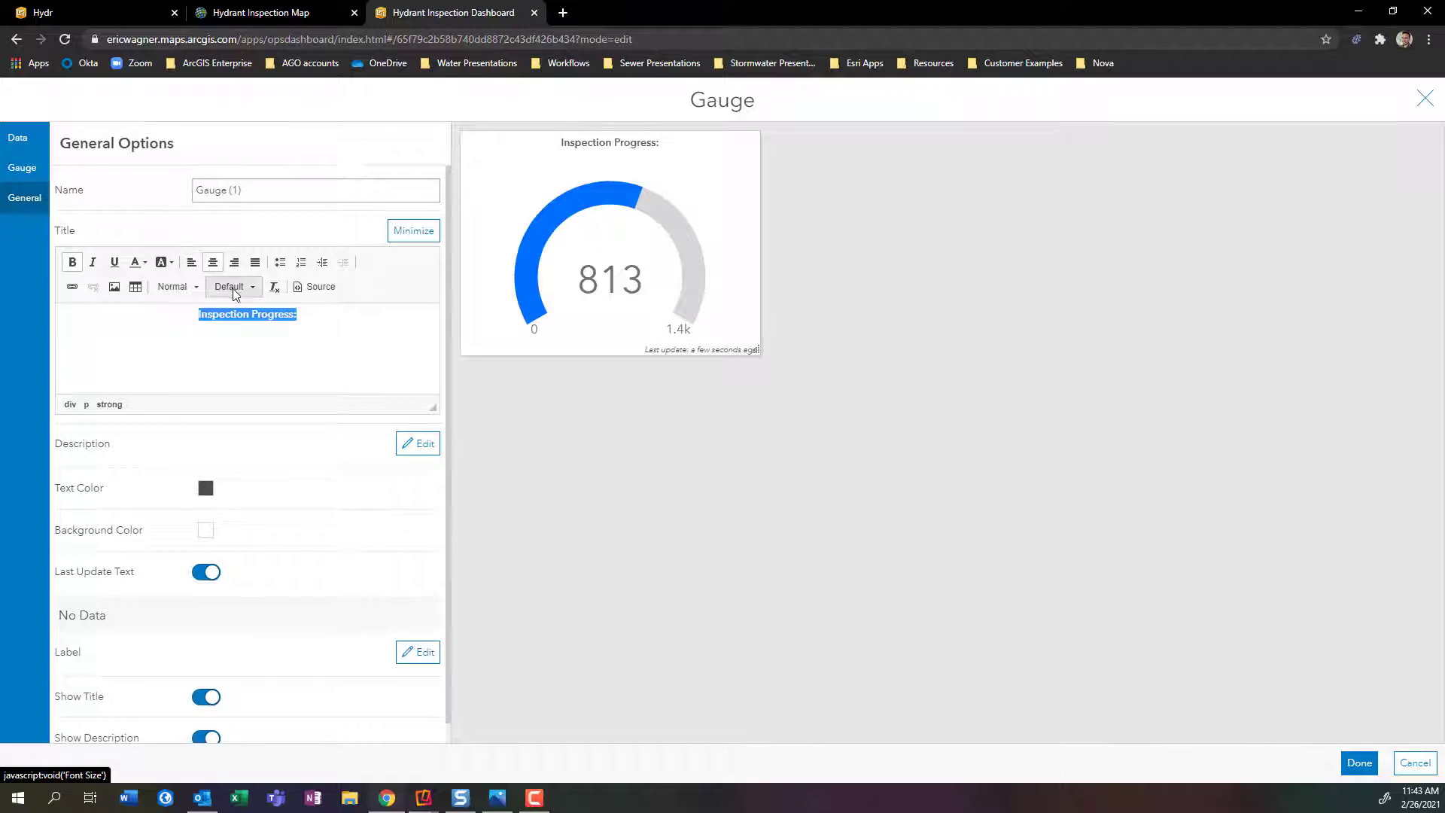
click(231, 286)
scroll(260, 368, down, 2)
scroll(259, 368, down, 2)
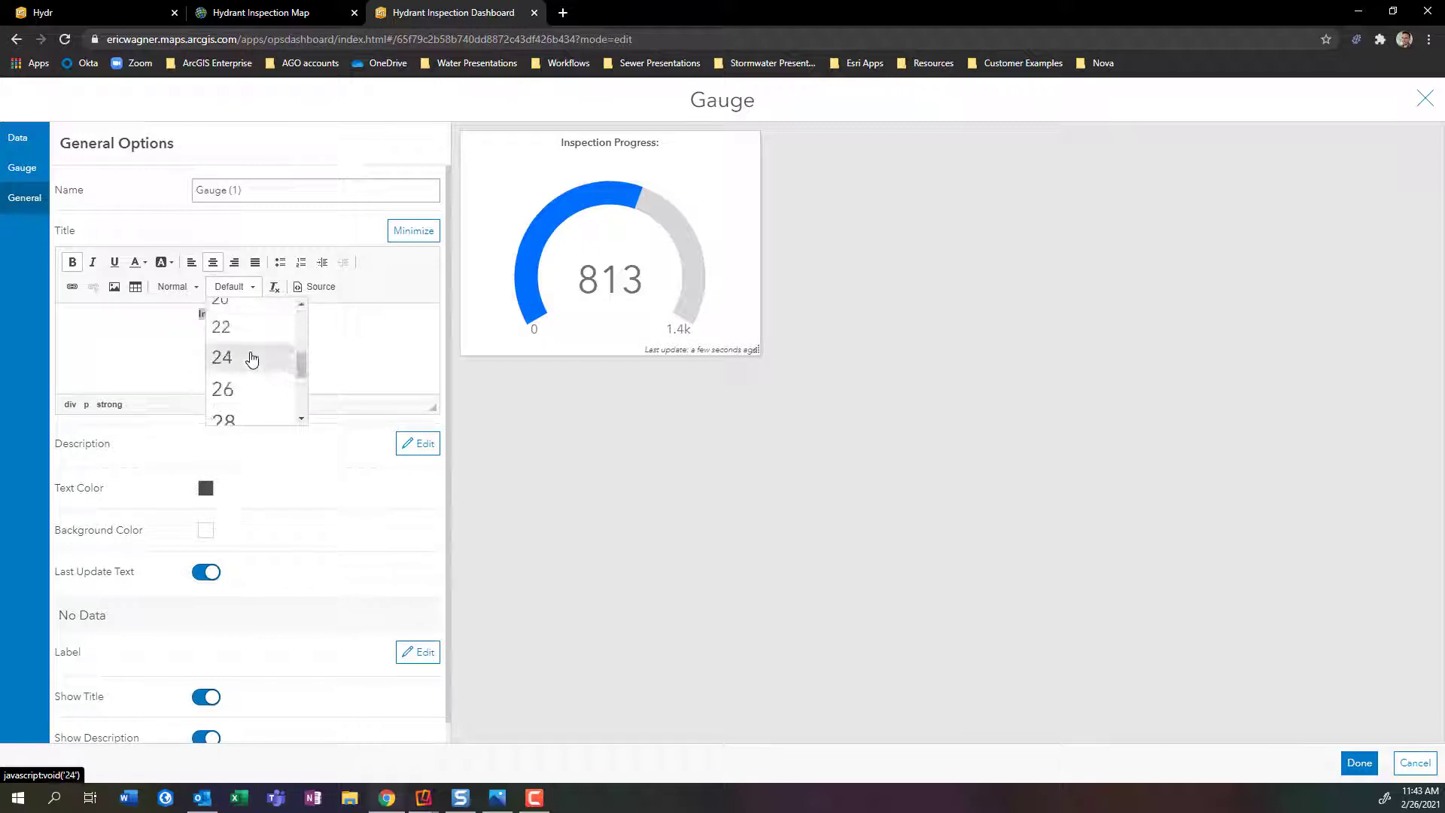
click(245, 330)
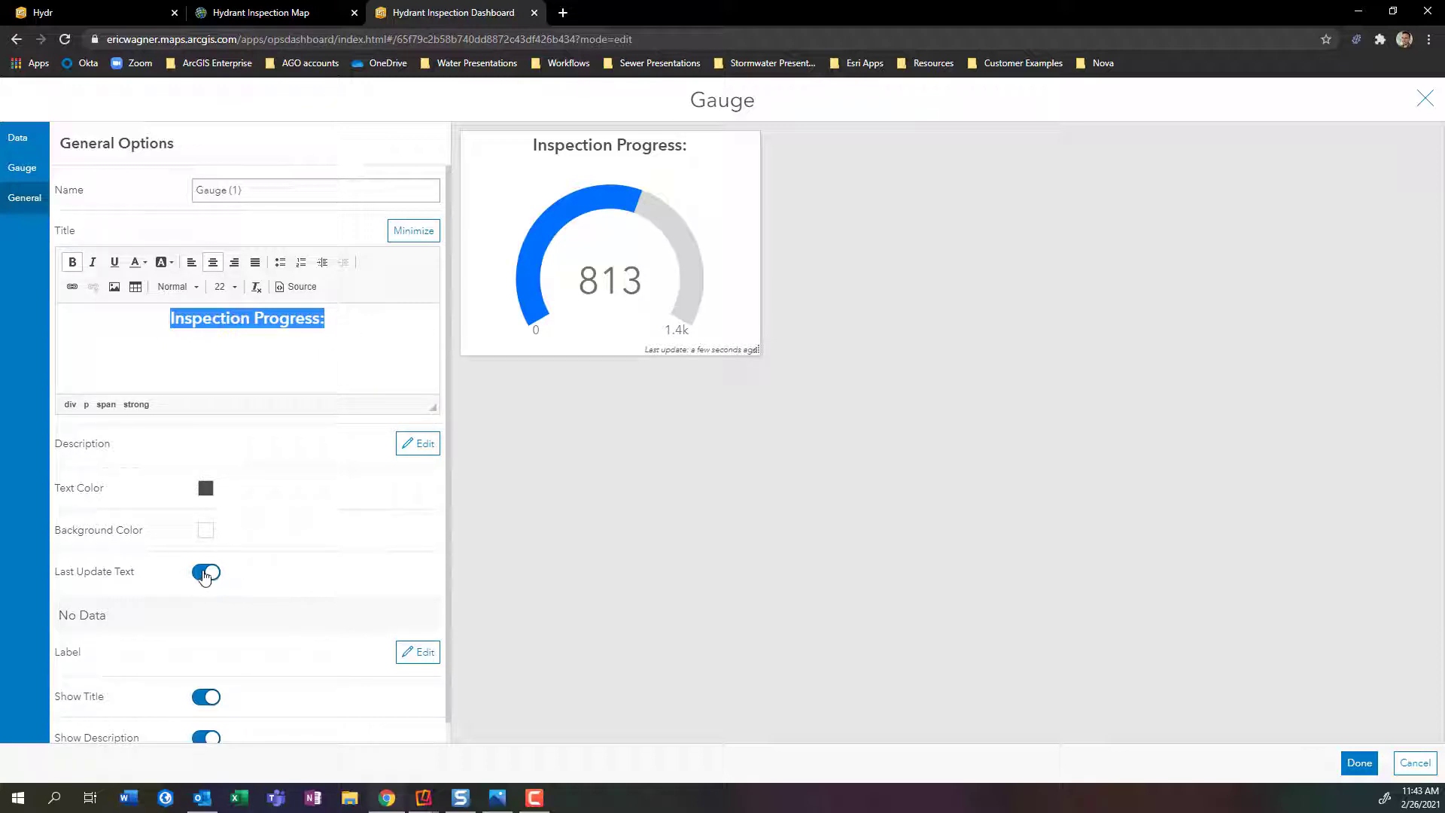
Turn off the gauge's last update text and add the finished gauge to the dashboard.
click(204, 574)
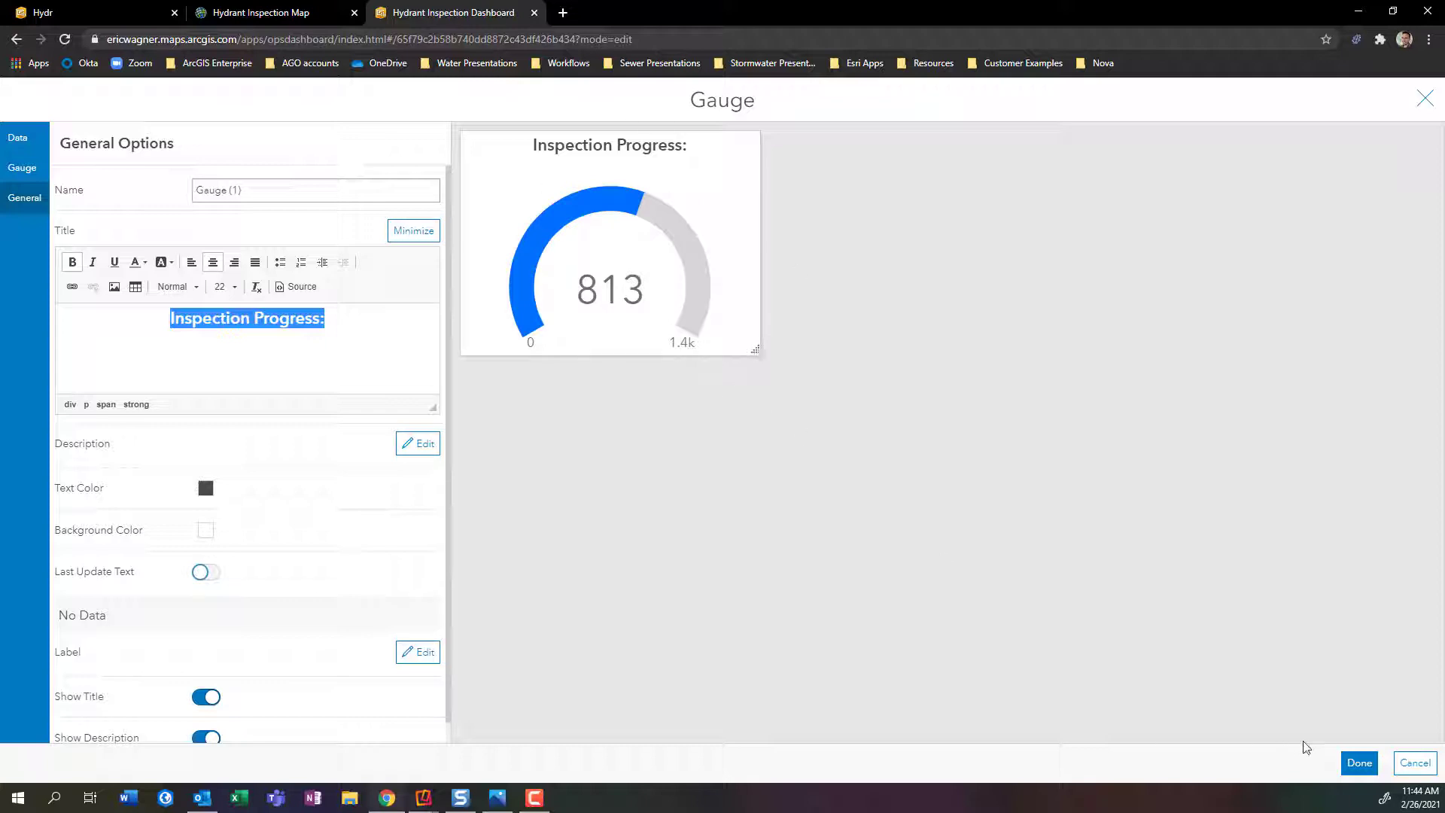
click(1359, 763)
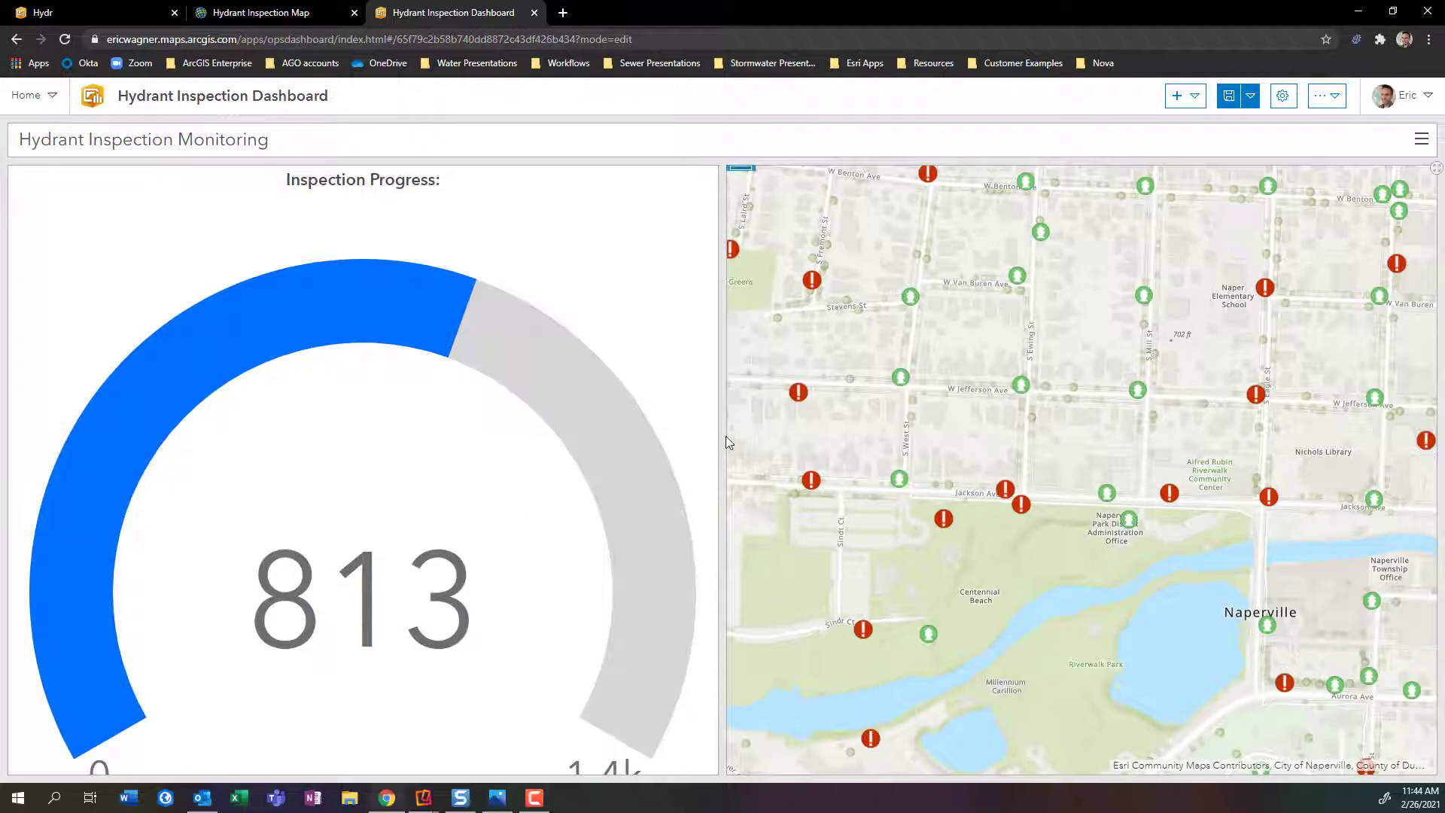
Try the gauge at a narrower width and docked below the map, and move it back to the map's left side.
drag(724, 434, 321, 435)
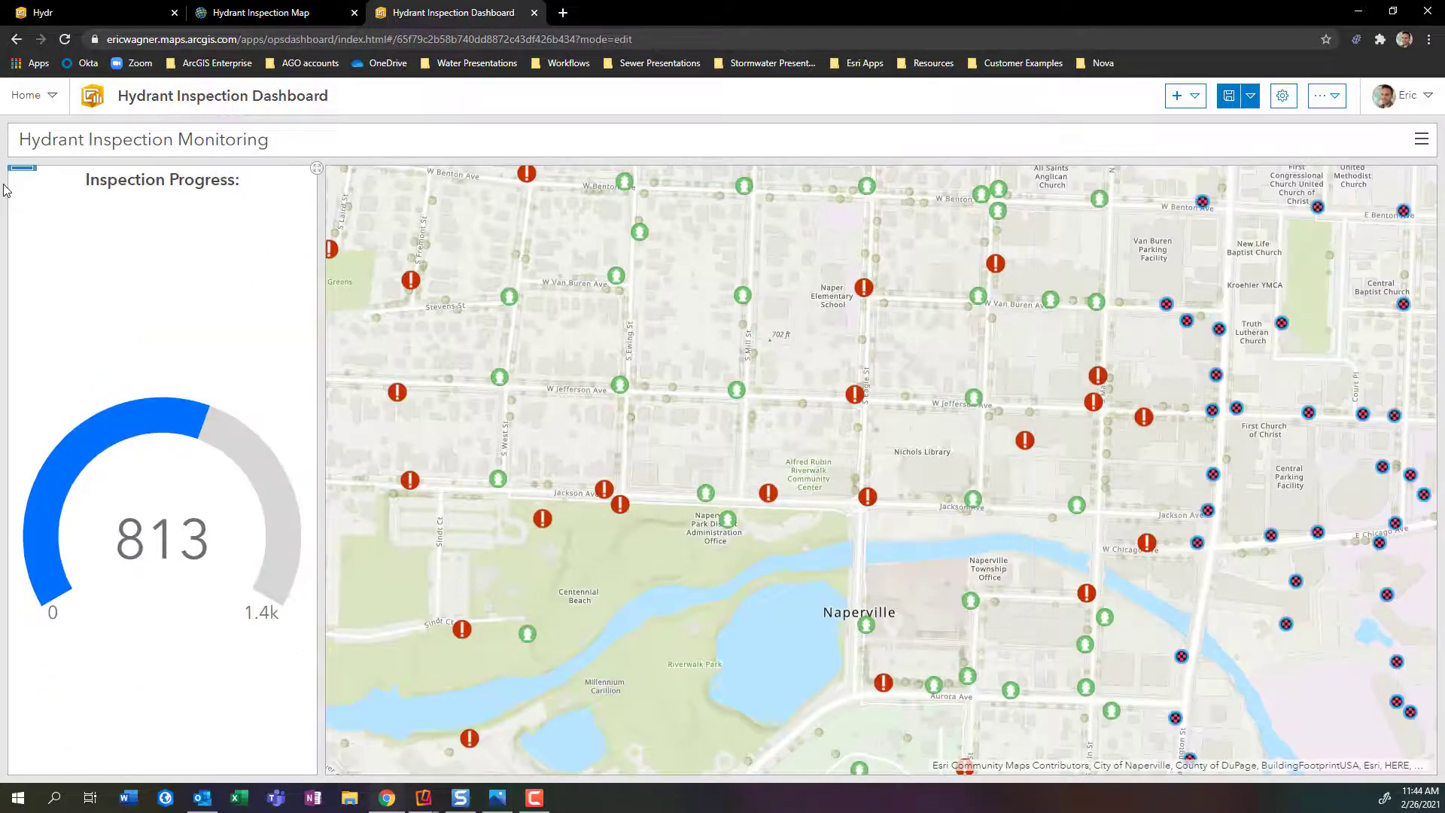
mouse_move(23, 177)
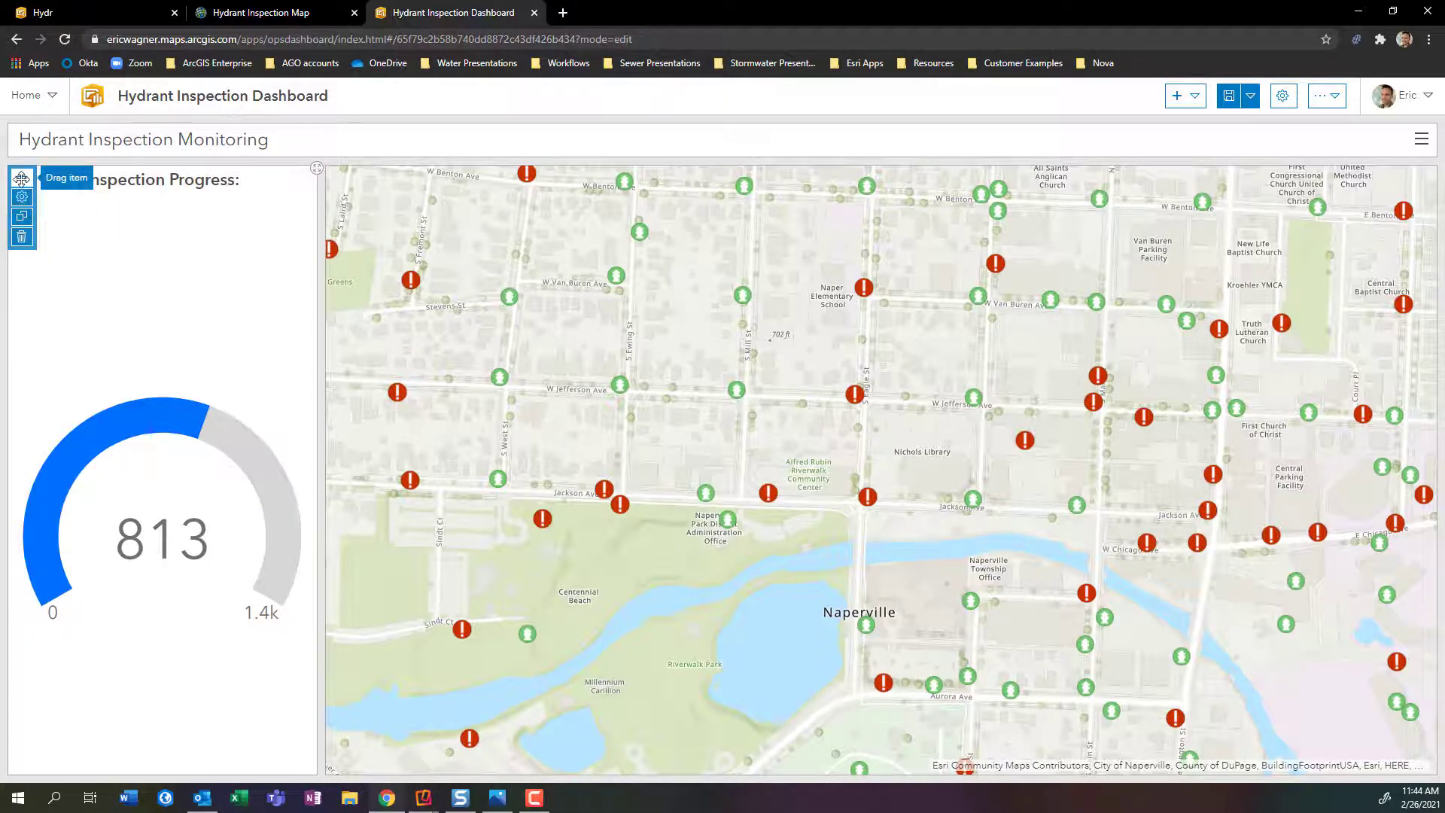
drag(21, 176, 886, 748)
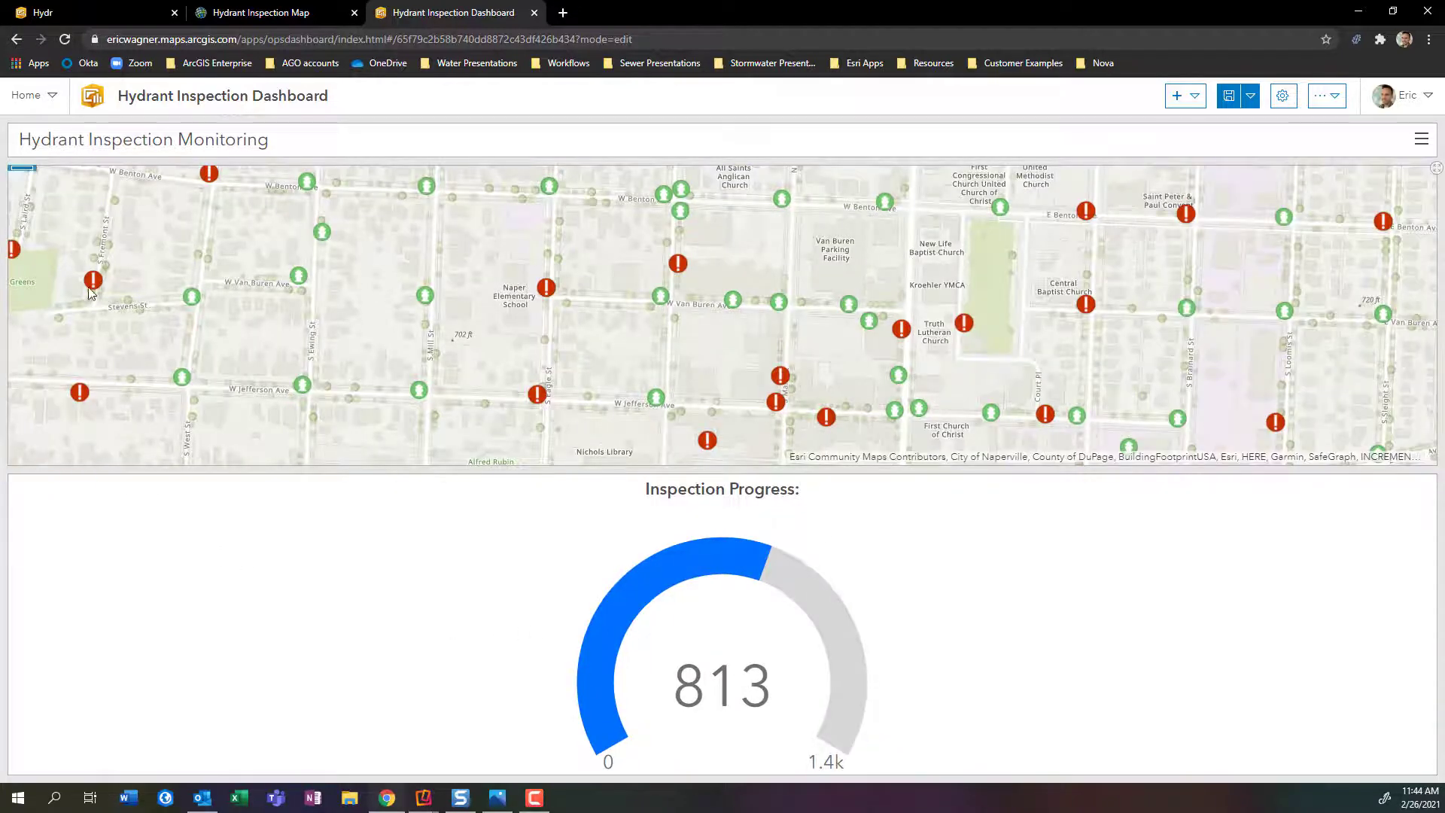
drag(22, 485, 30, 319)
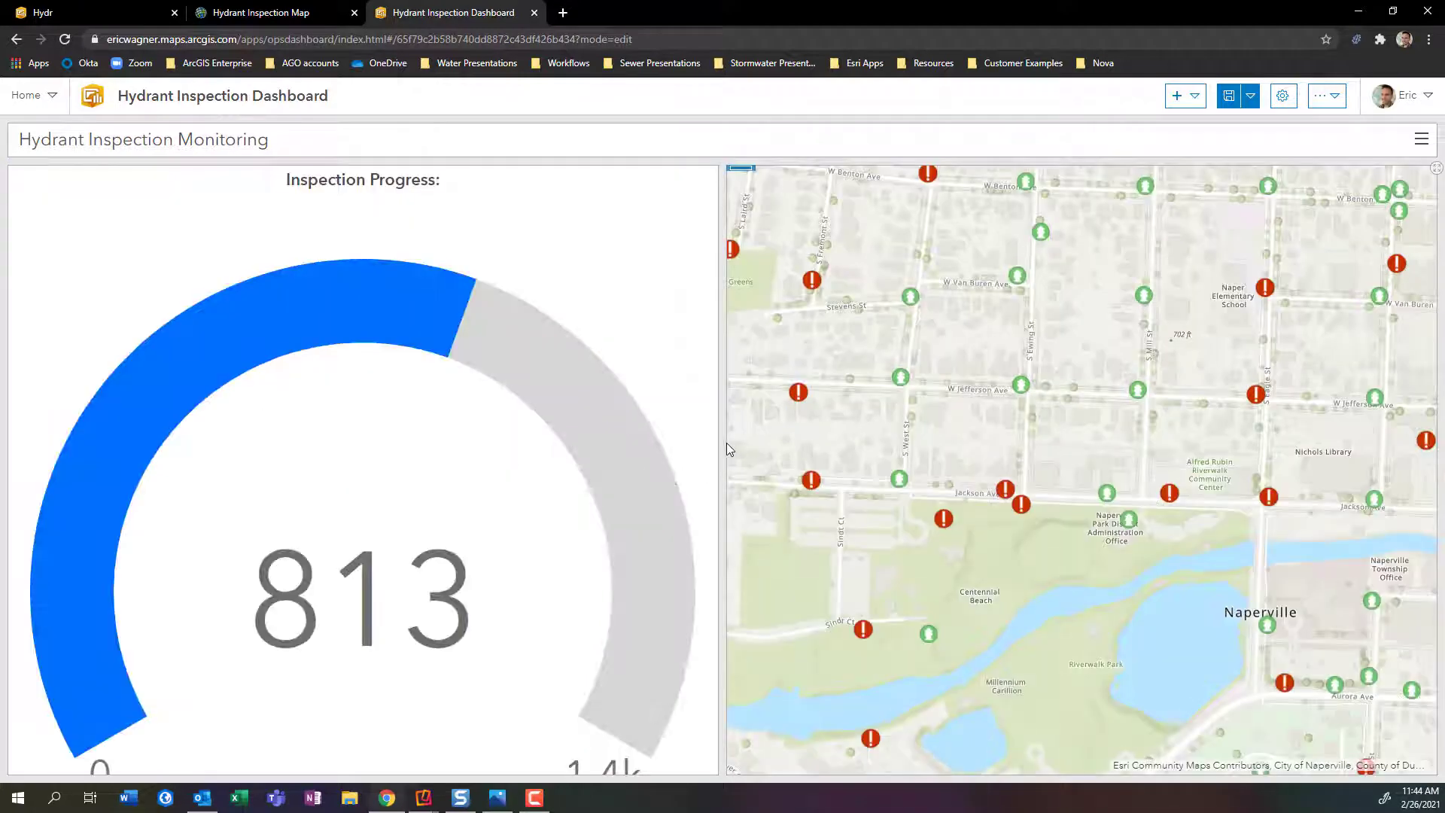
Narrow the gauge to about one sixth of the dashboard width so the map takes the rest.
drag(725, 449, 254, 464)
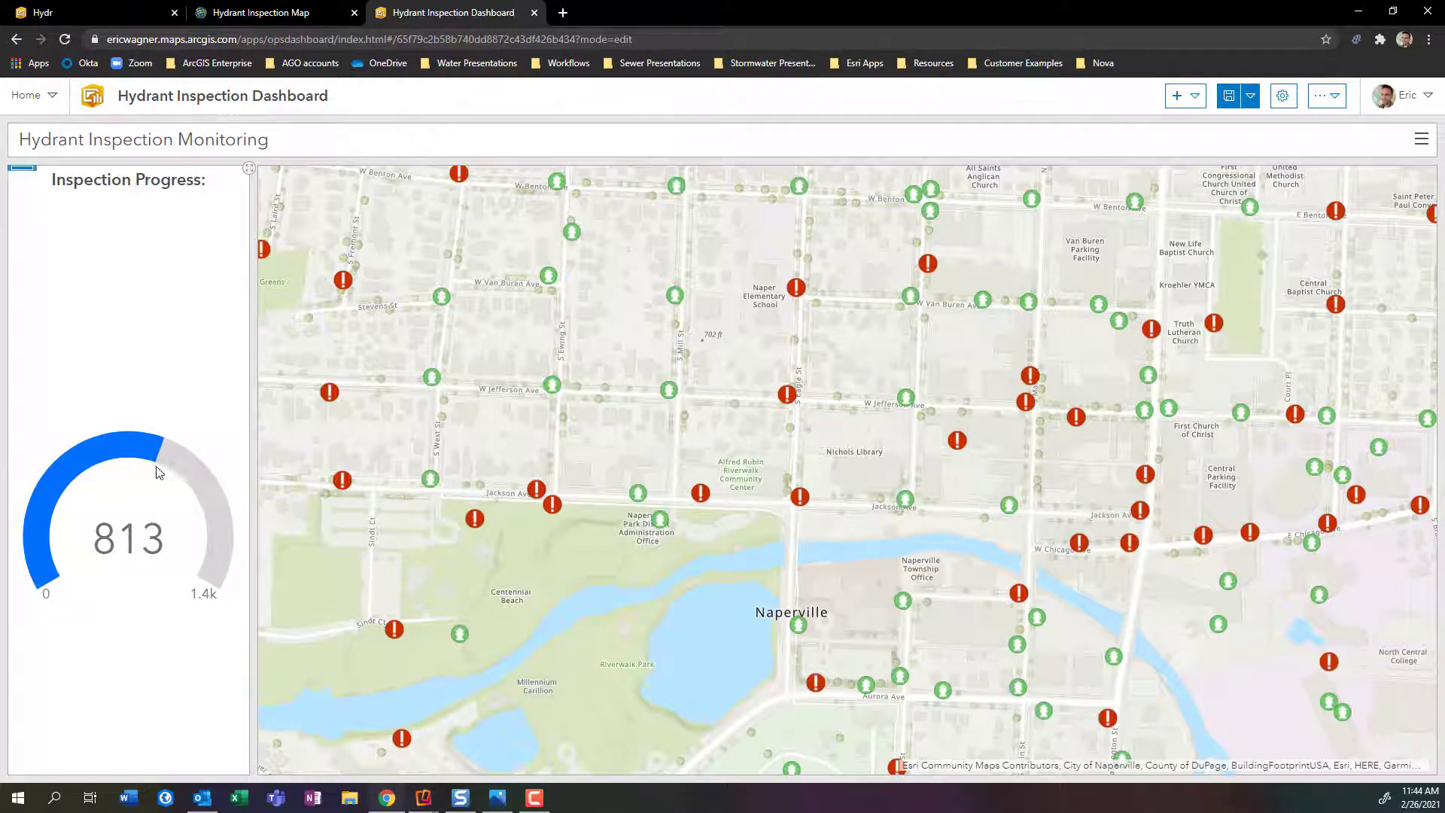
Add an indicator element based on the Recent_Hydrant_Inspections layer.
click(1201, 100)
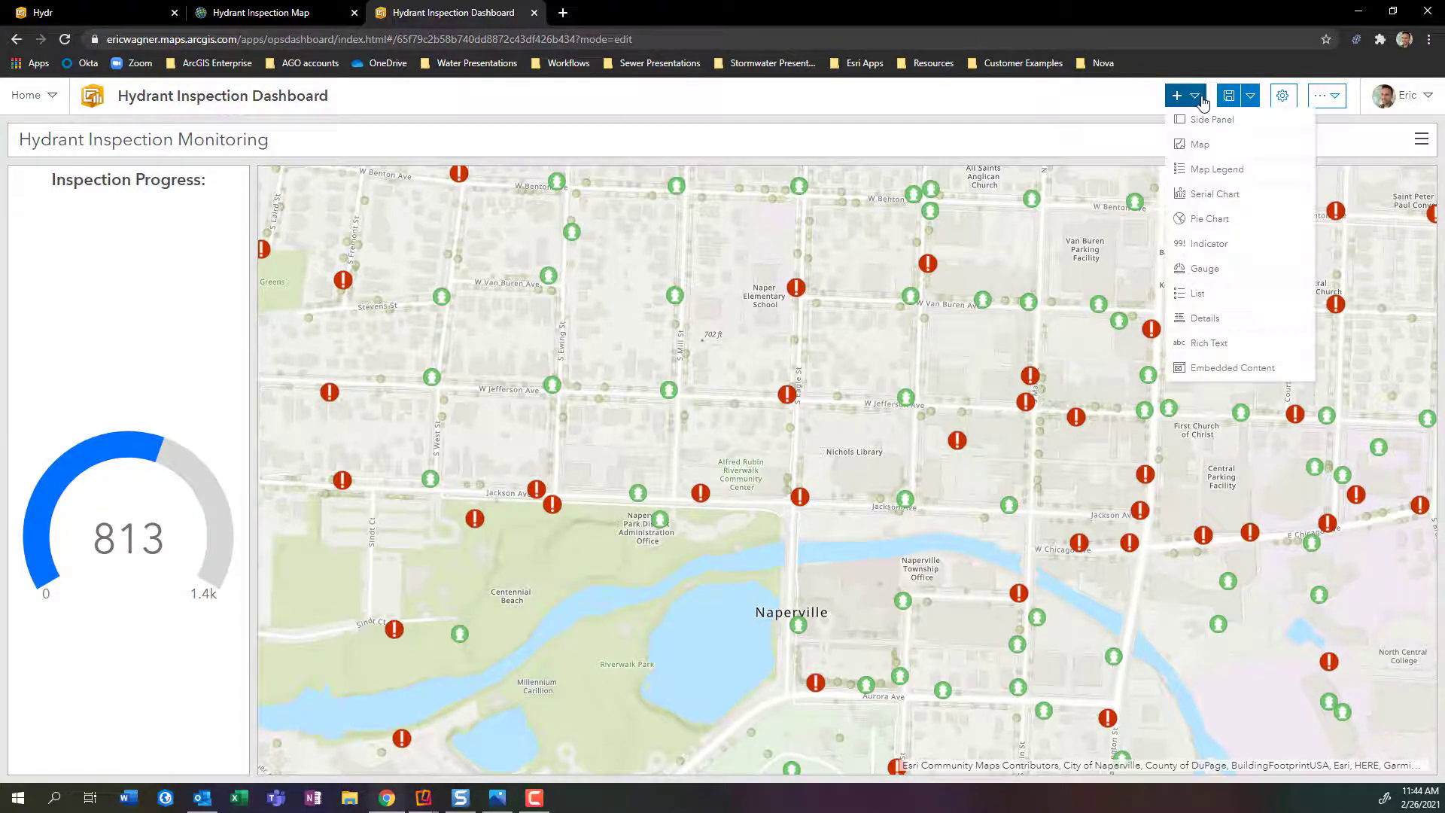
click(1202, 248)
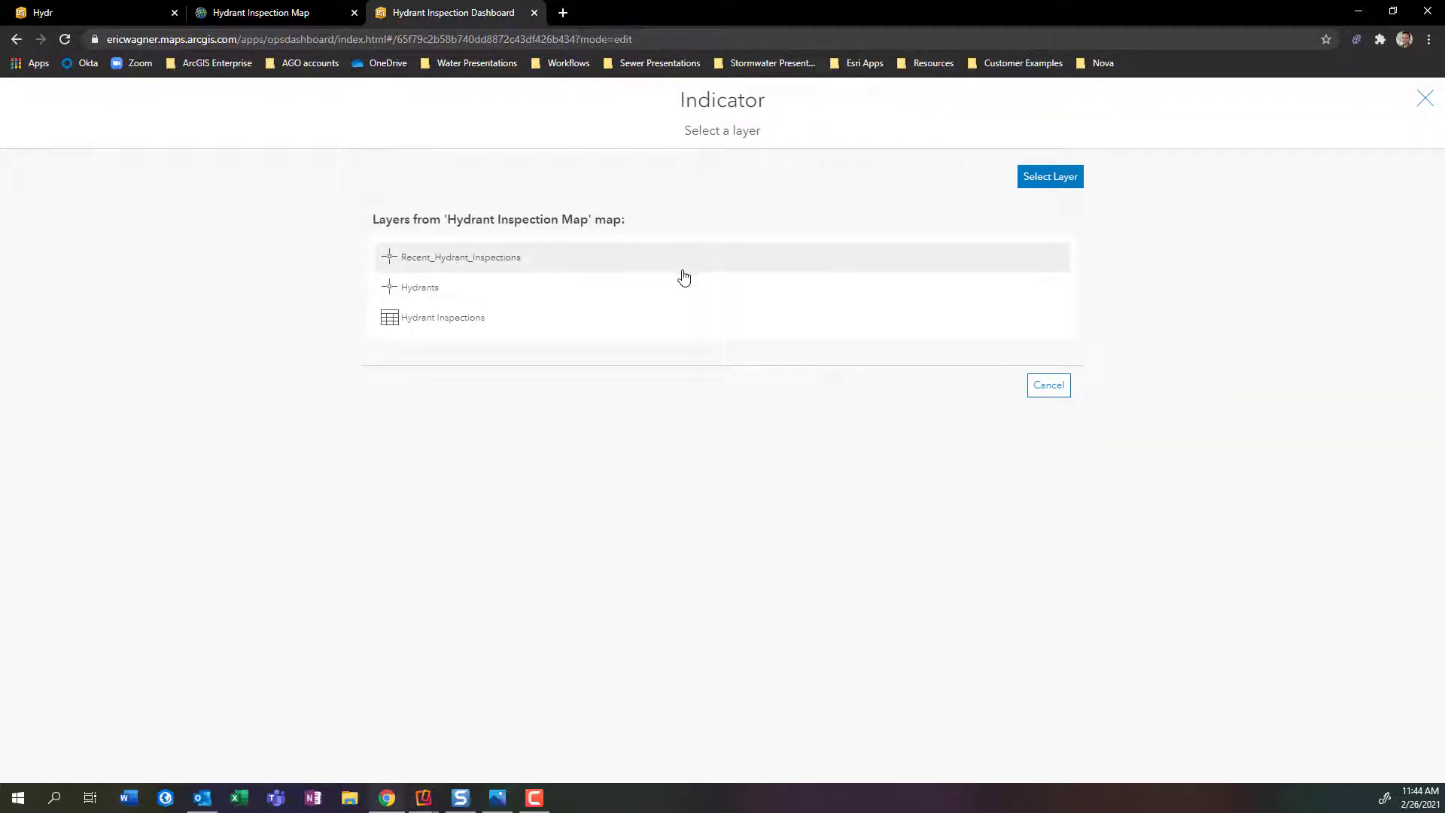
click(457, 261)
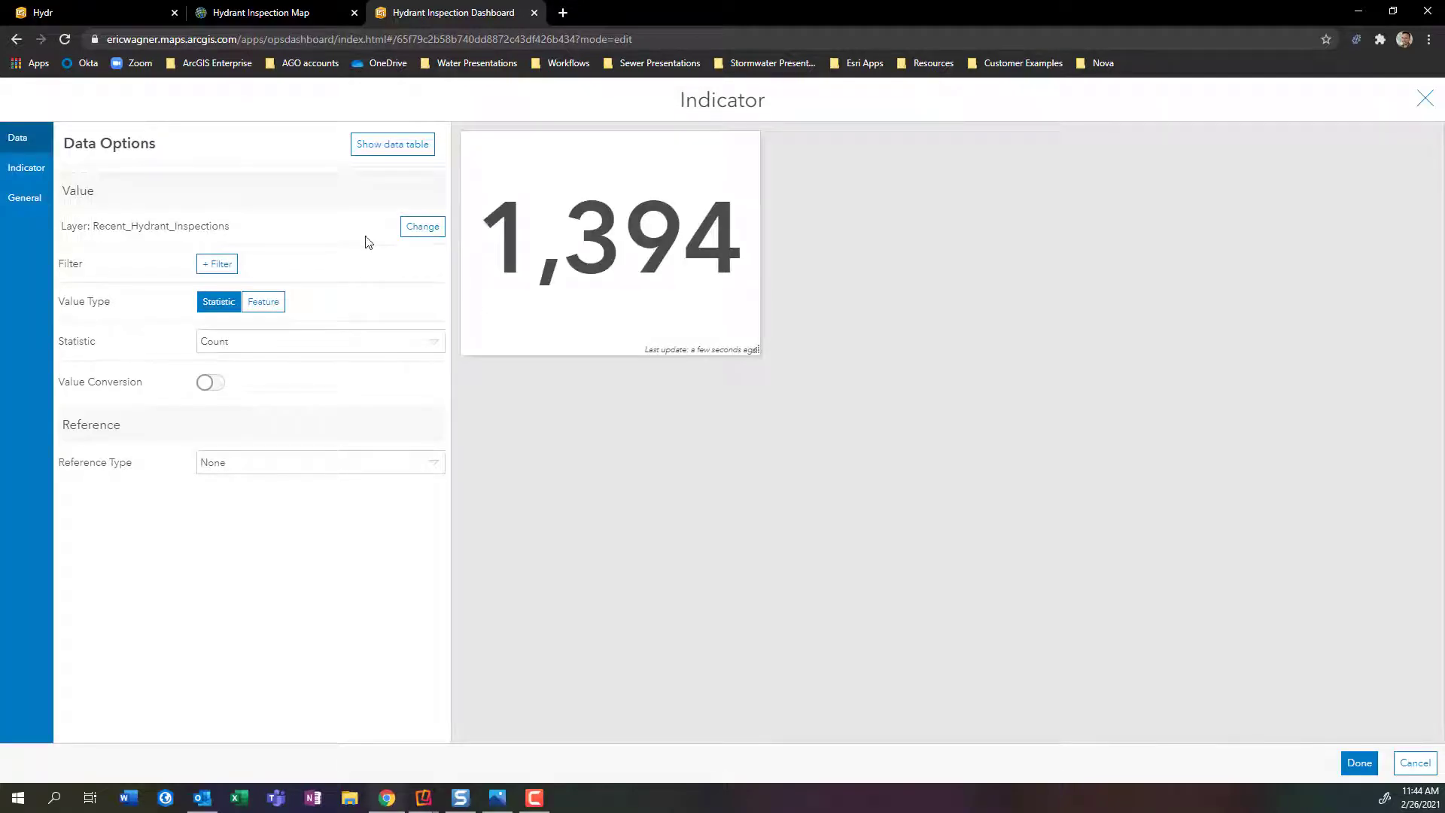
drag(501, 249, 723, 249)
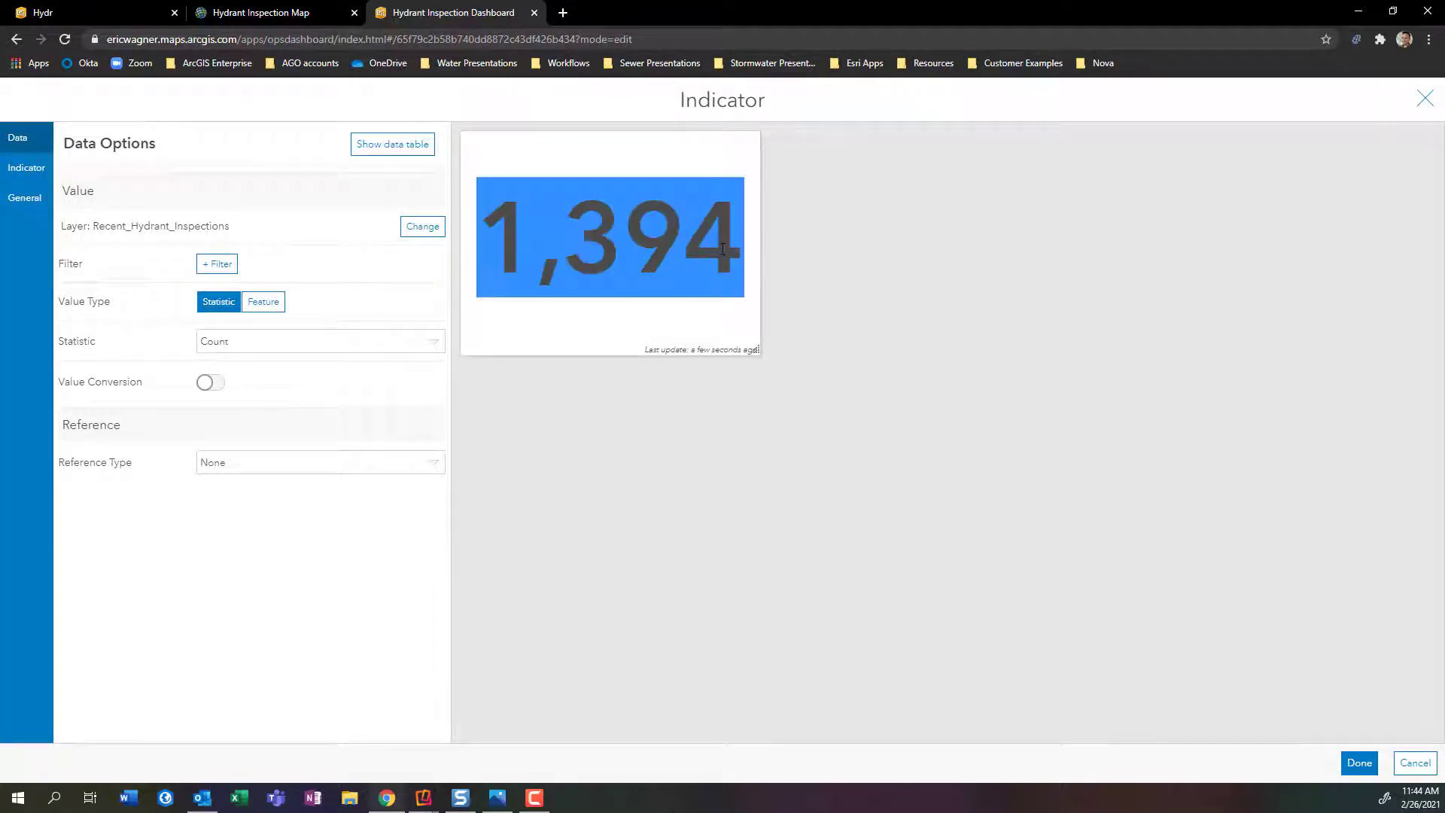
click(679, 247)
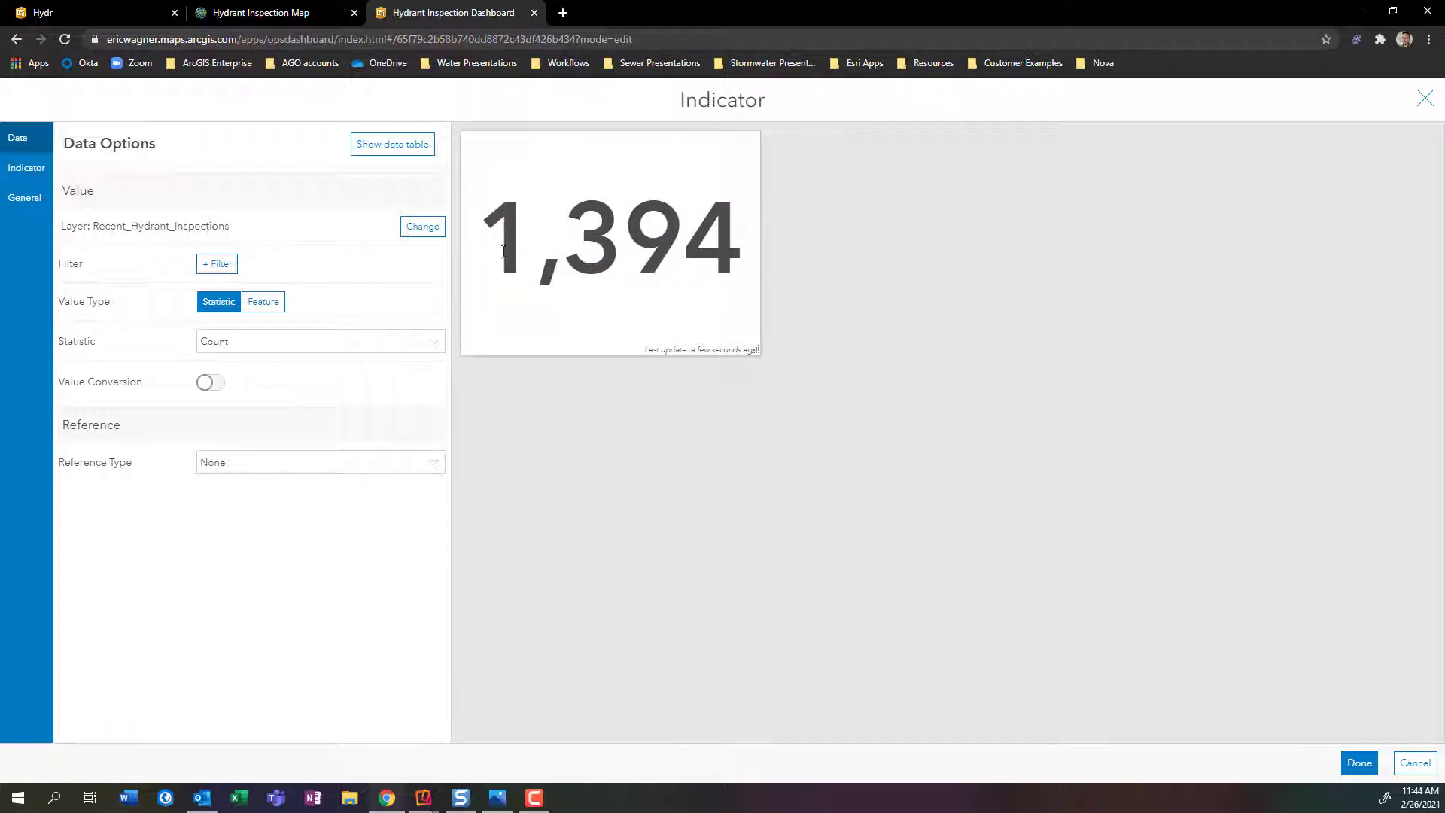
Add a filter on the InspectionDate field to the indicator's data.
click(220, 272)
click(338, 291)
scroll(254, 370, down, 2)
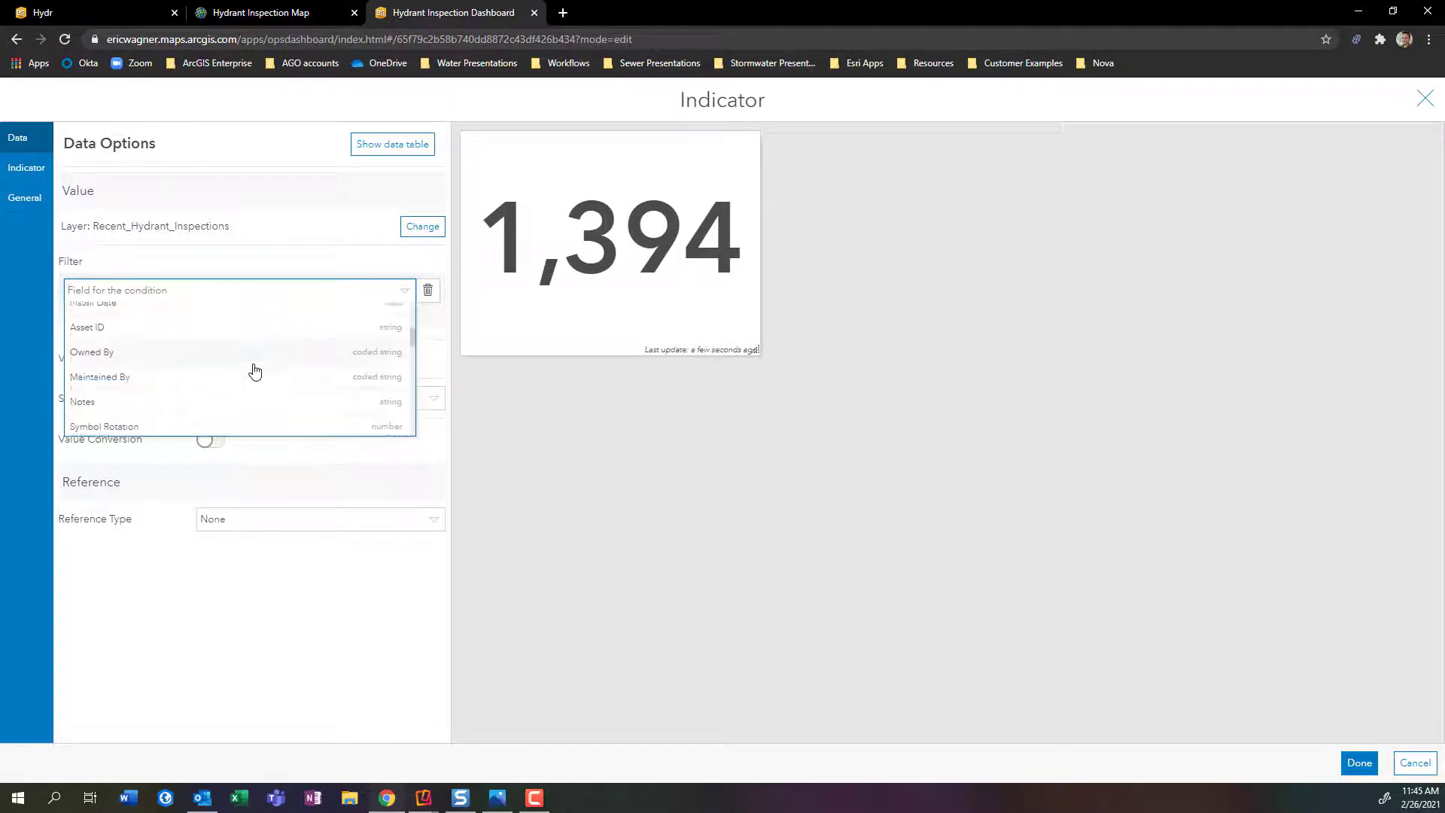
scroll(255, 371, down, 5)
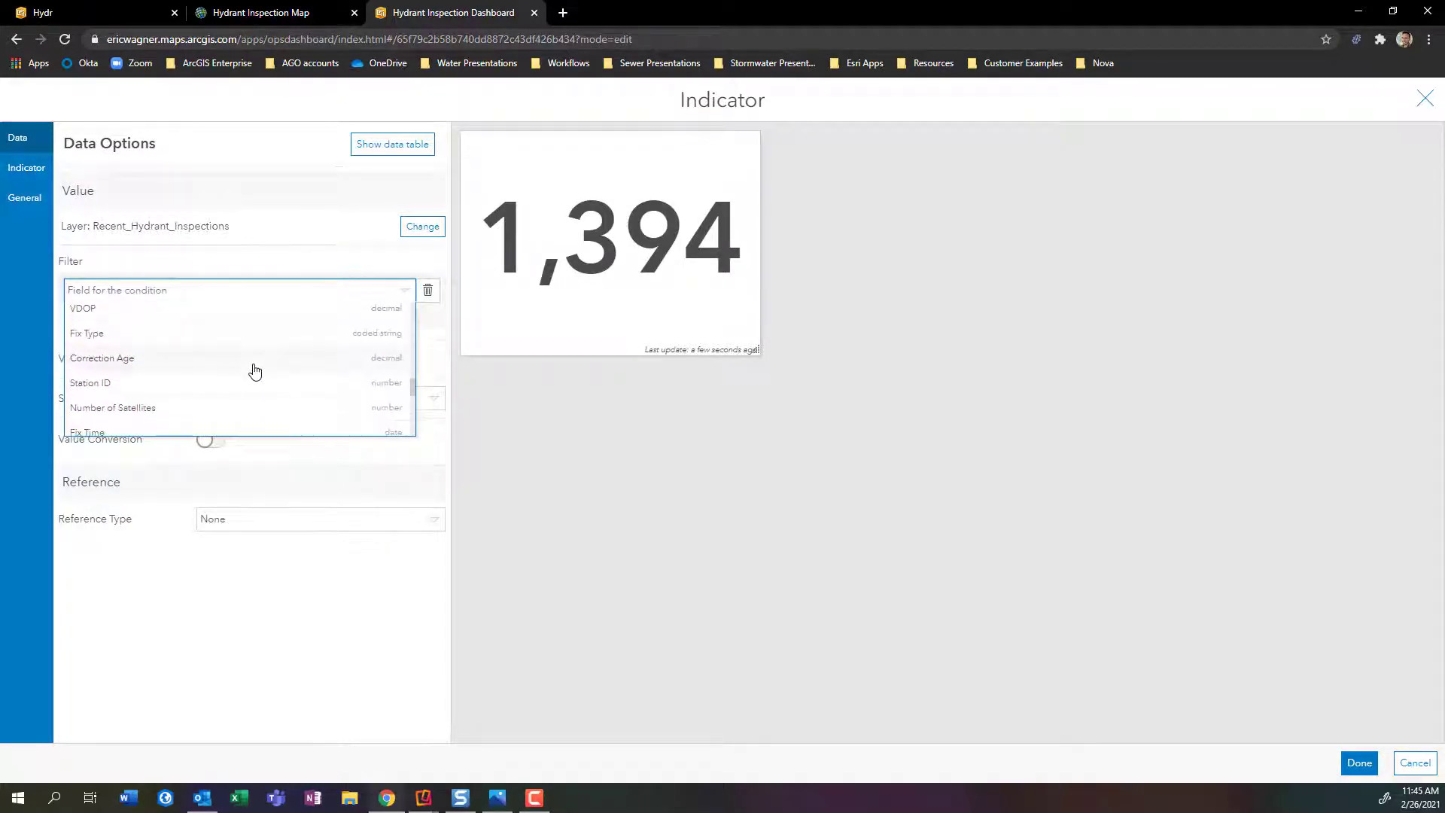
scroll(254, 370, down, 3)
click(209, 407)
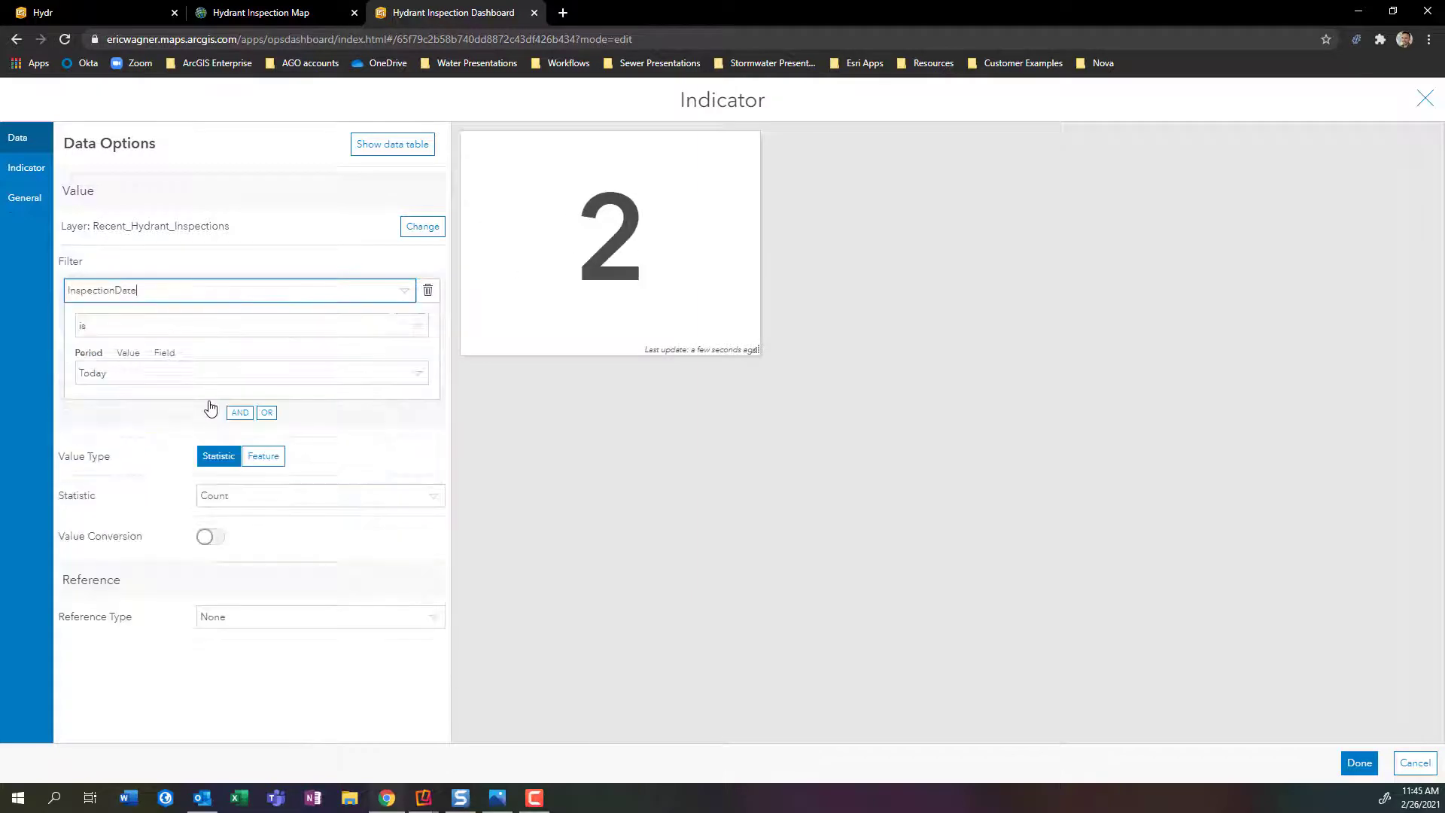
Set the indicator's InspectionDate condition to "is before the last" 365 days.
click(167, 326)
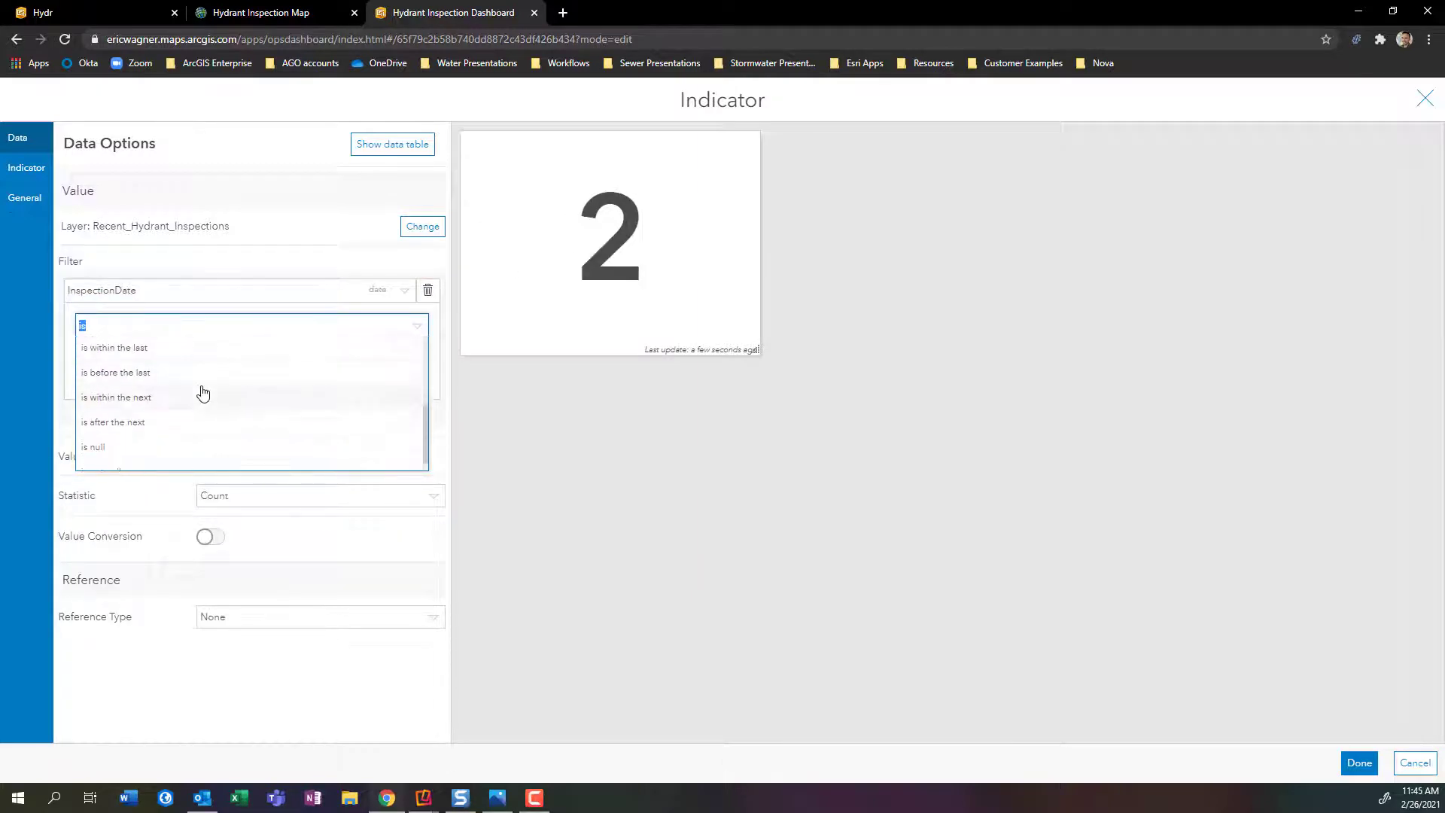
click(140, 385)
click(120, 363)
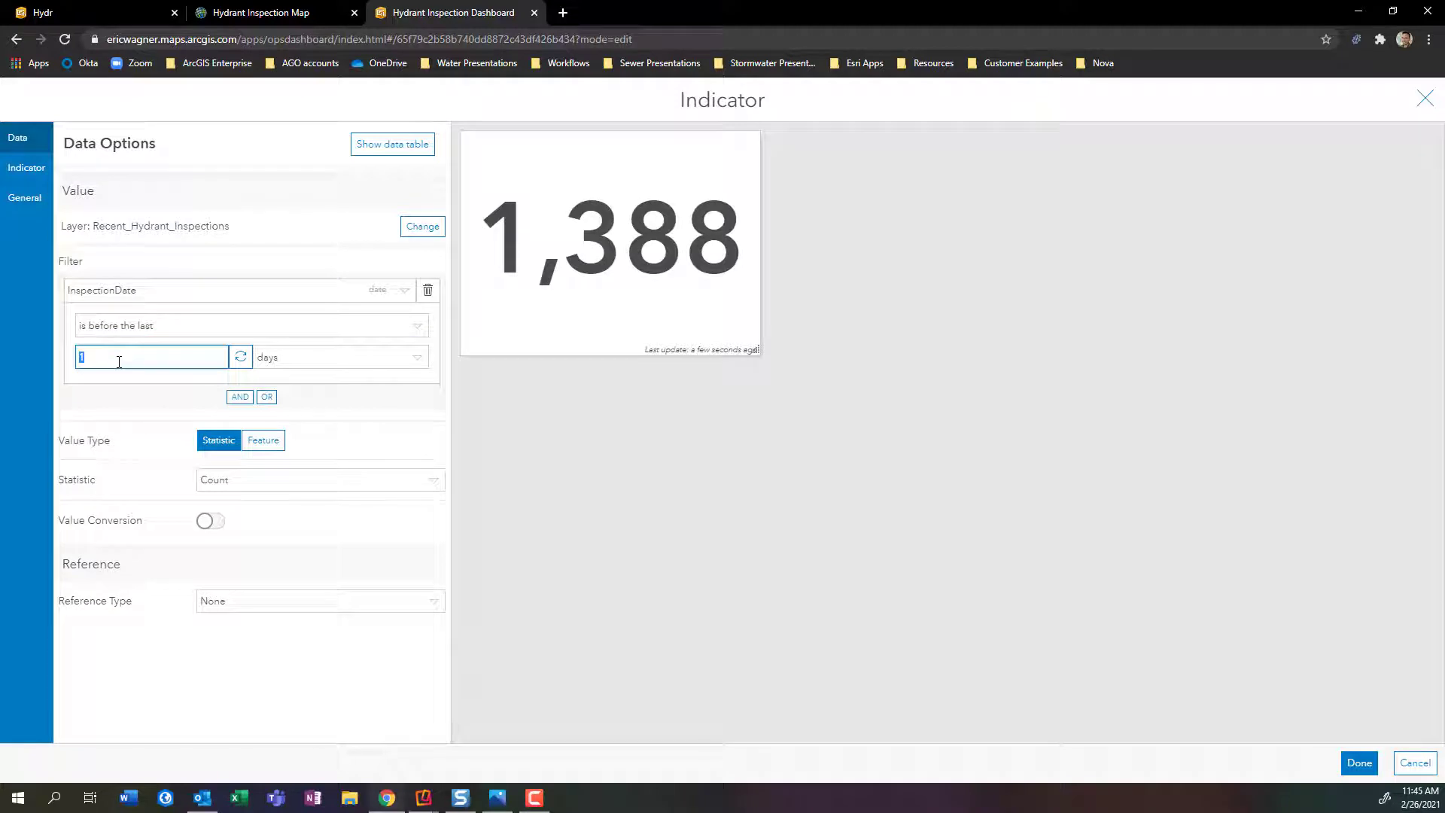
key(BackSpace)
text(30)
click(241, 361)
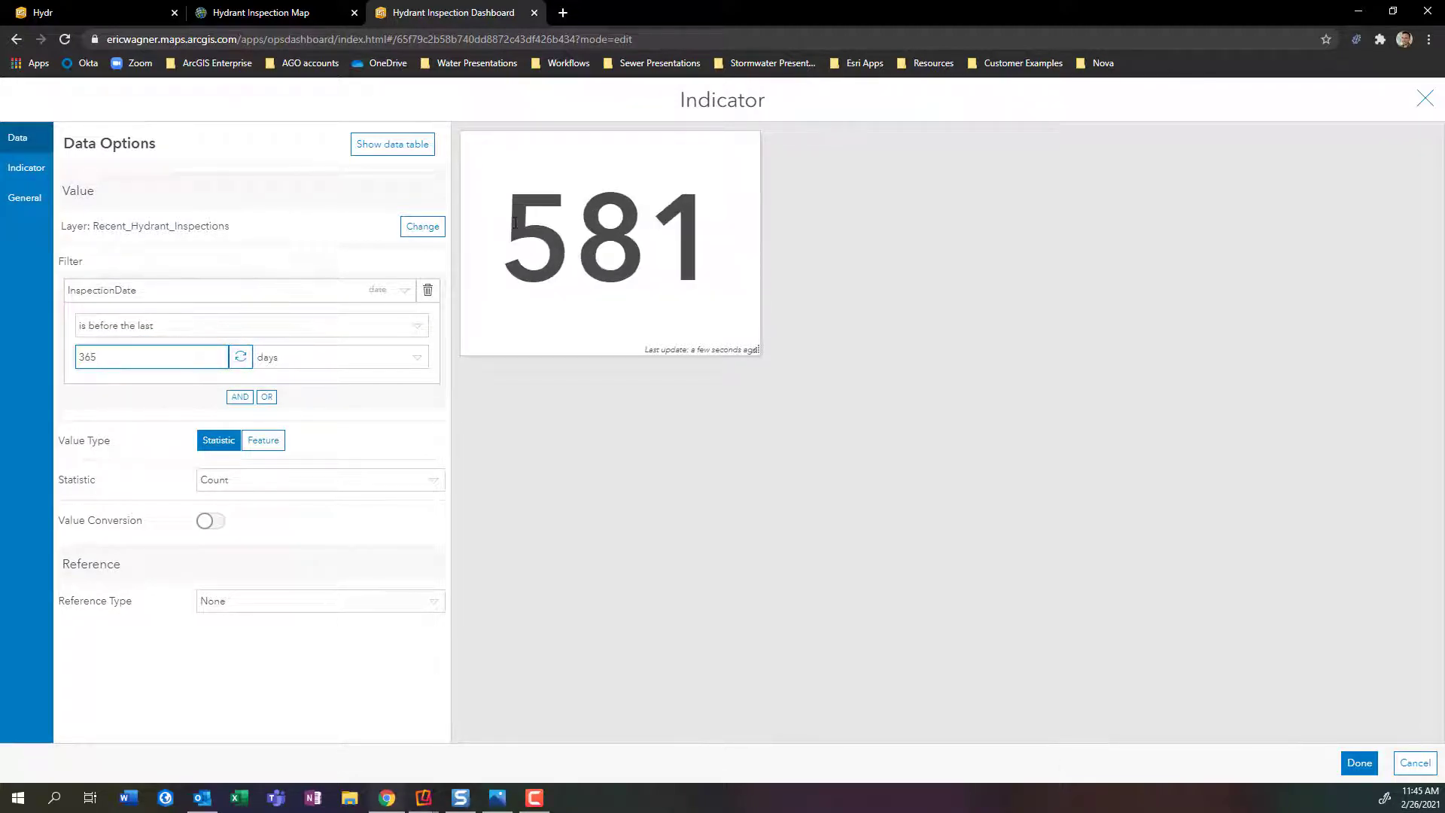
drag(500, 263, 703, 245)
click(677, 253)
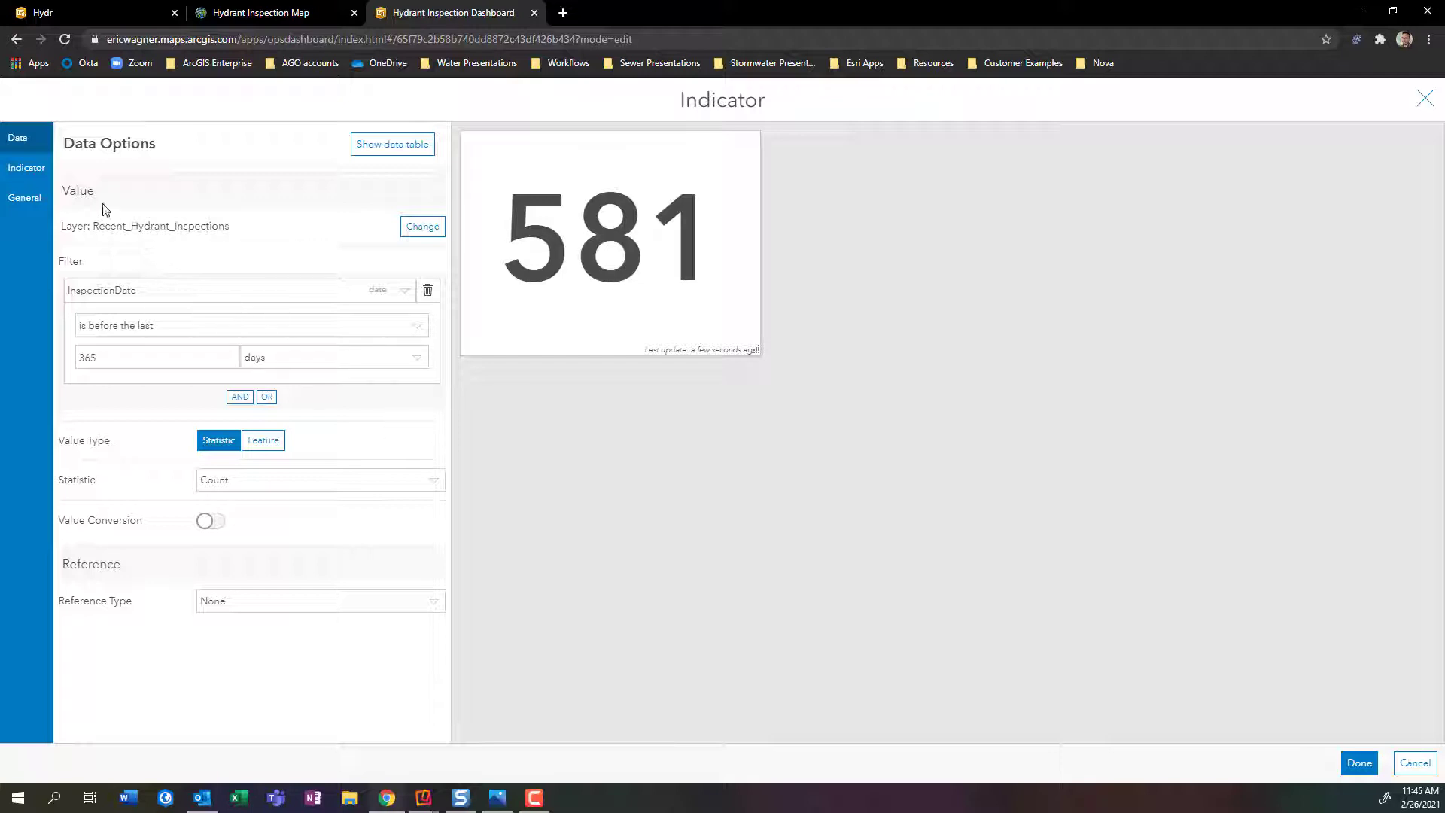
Place the fire hydrant icon with the circle in its center to the left of the indicator value.
click(35, 173)
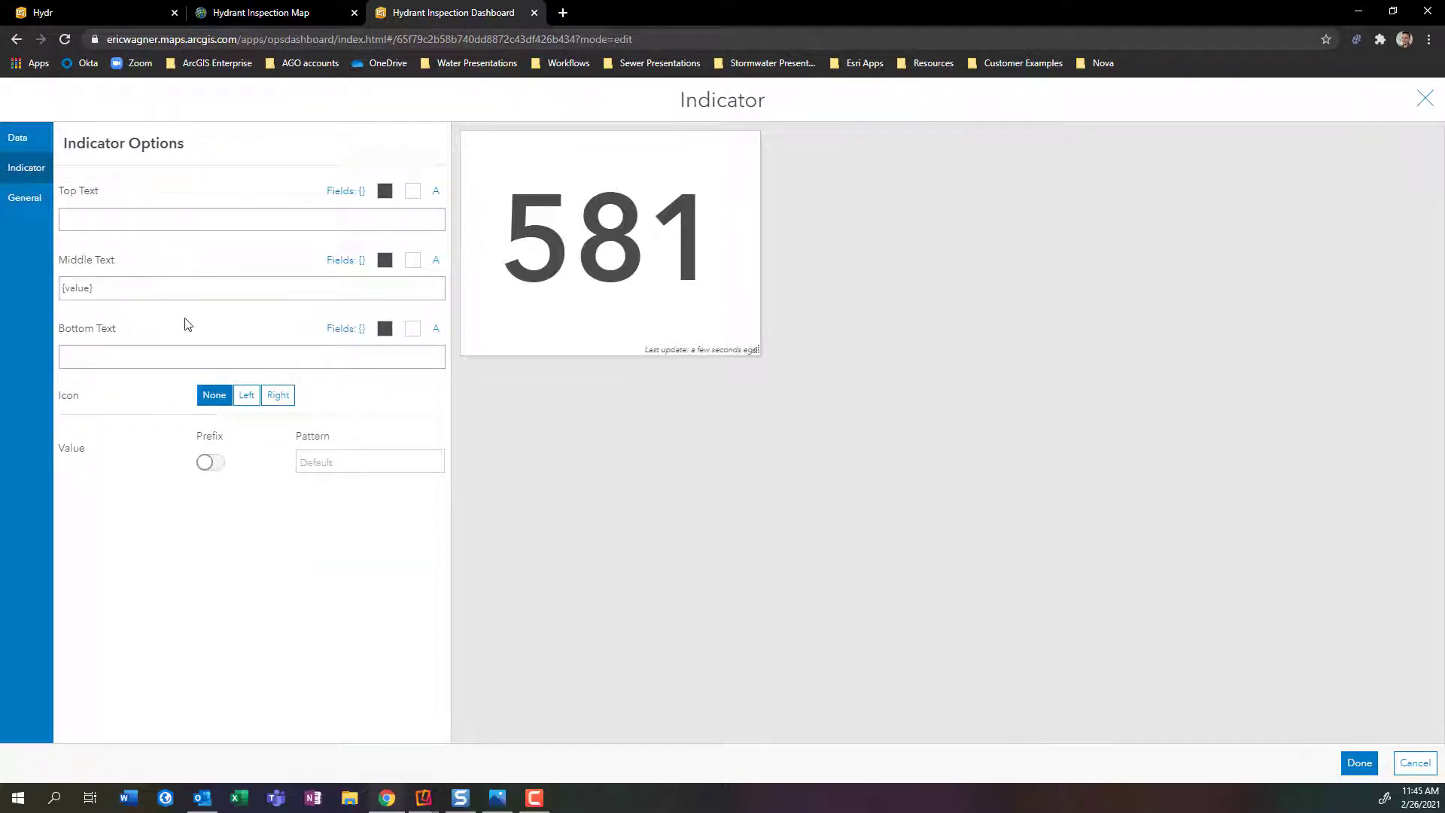
click(246, 397)
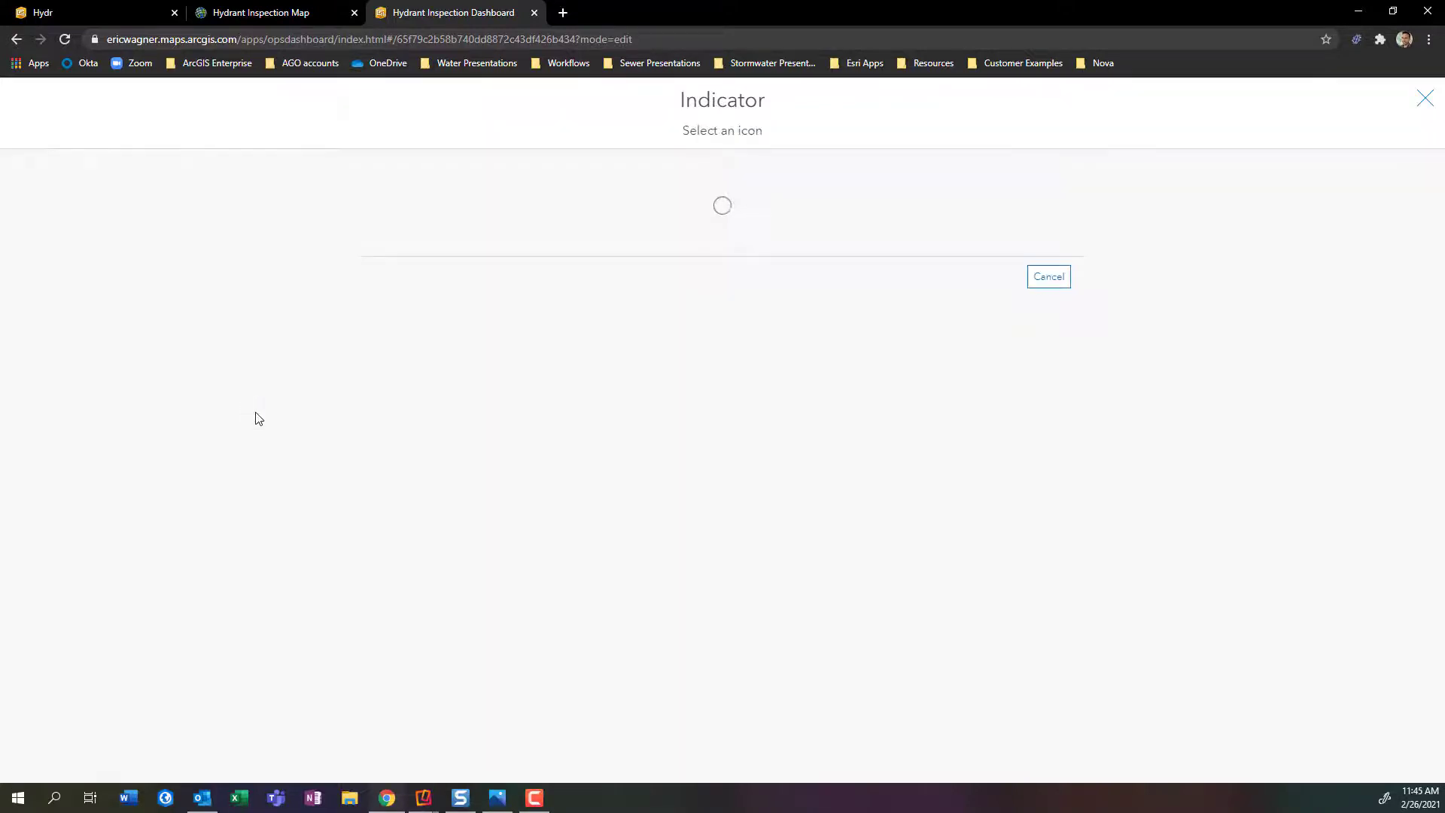
scroll(728, 345, down, 1)
scroll(728, 347, down, 6)
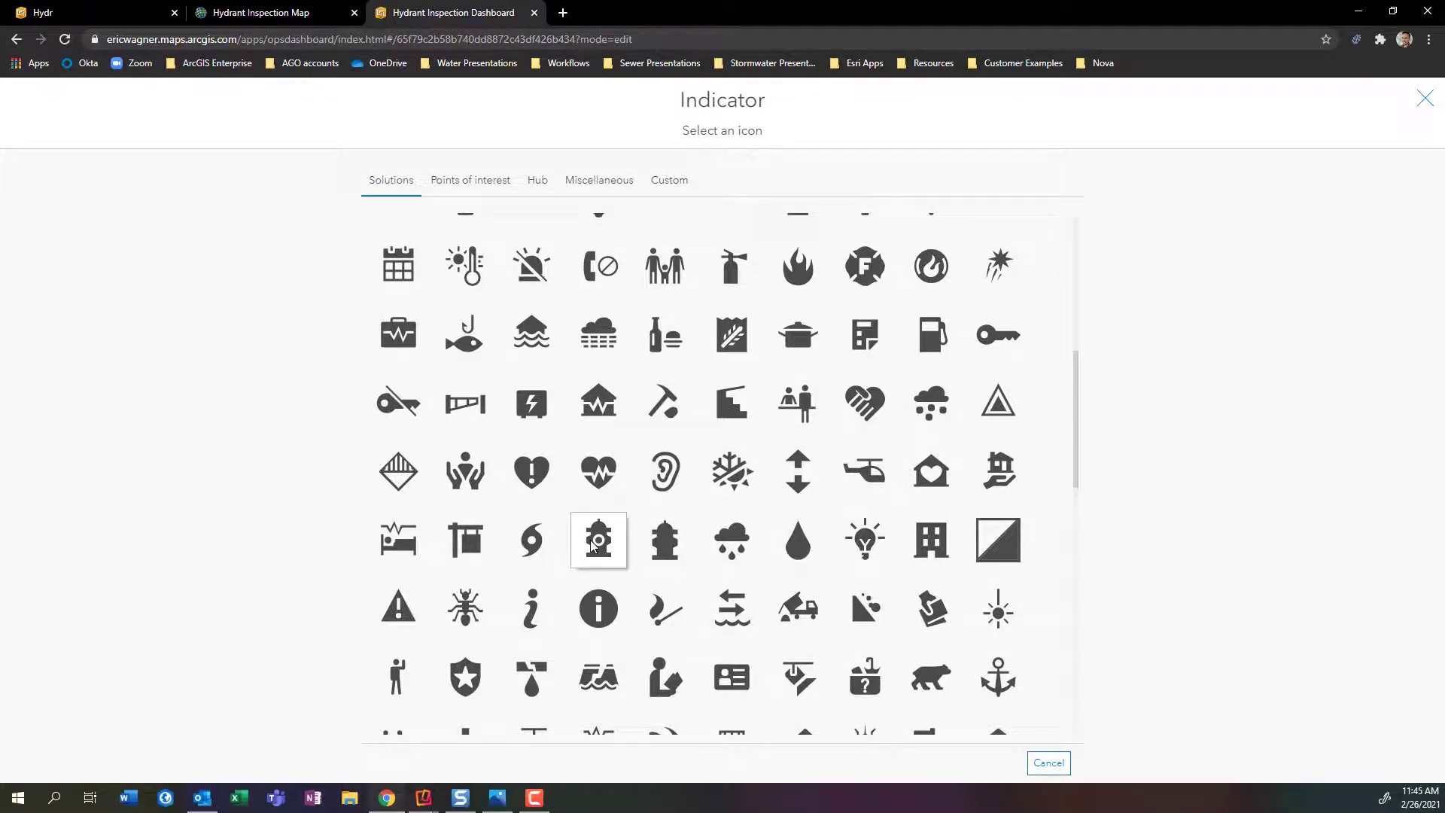
click(591, 541)
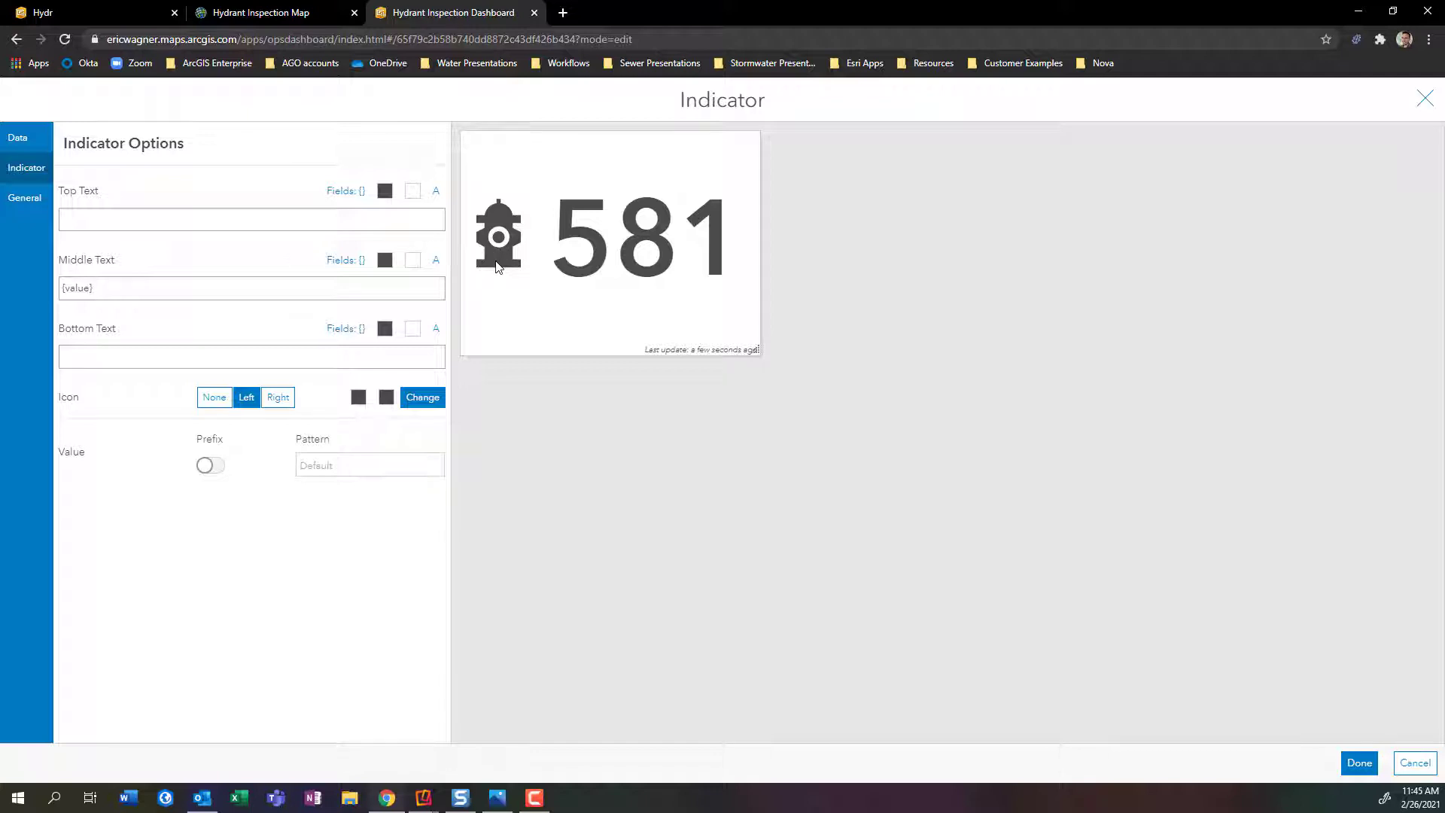
Give the indicator the title "Hydrants Needing Inspection:" in its general options.
click(23, 204)
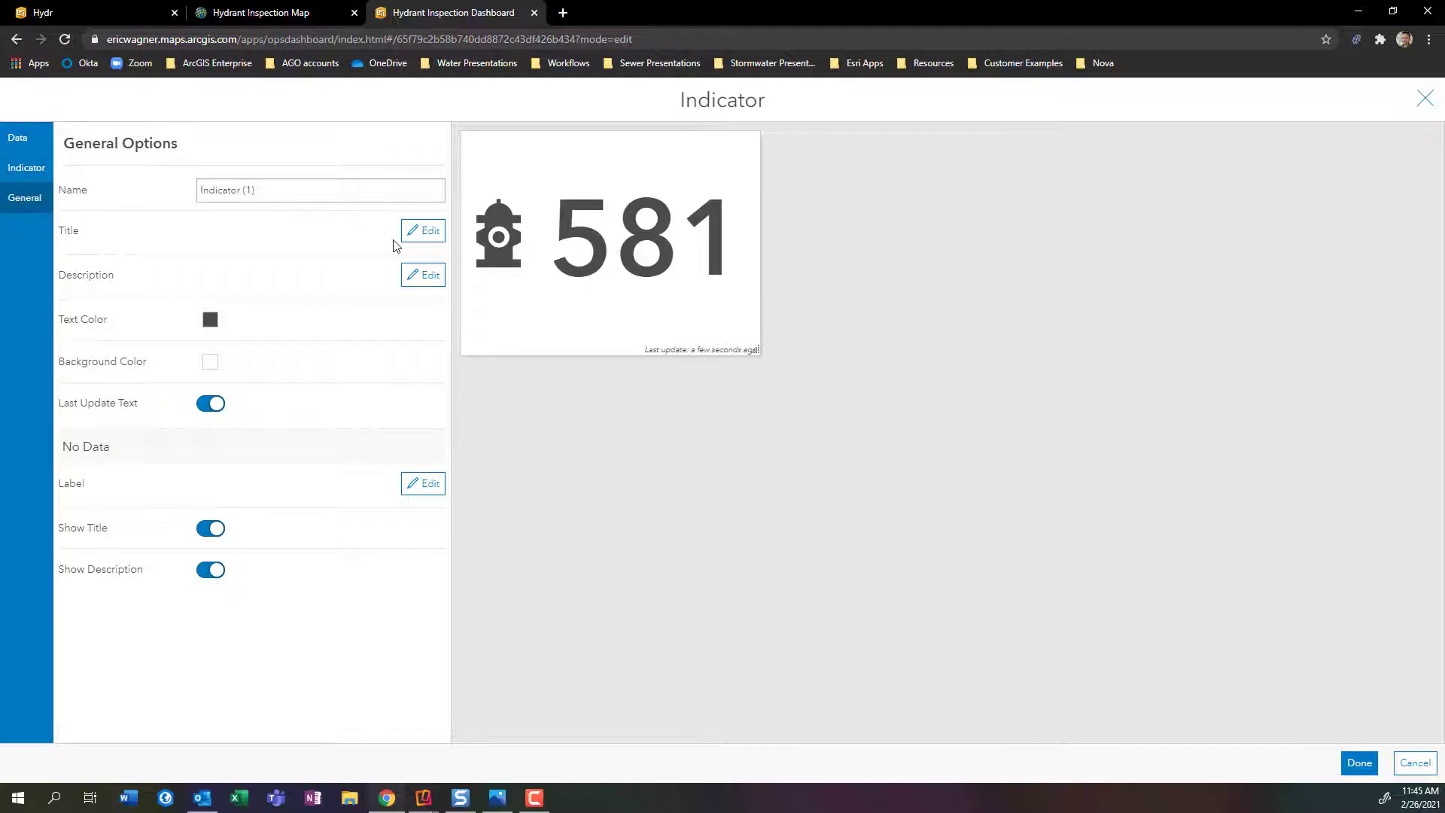
click(417, 233)
click(291, 345)
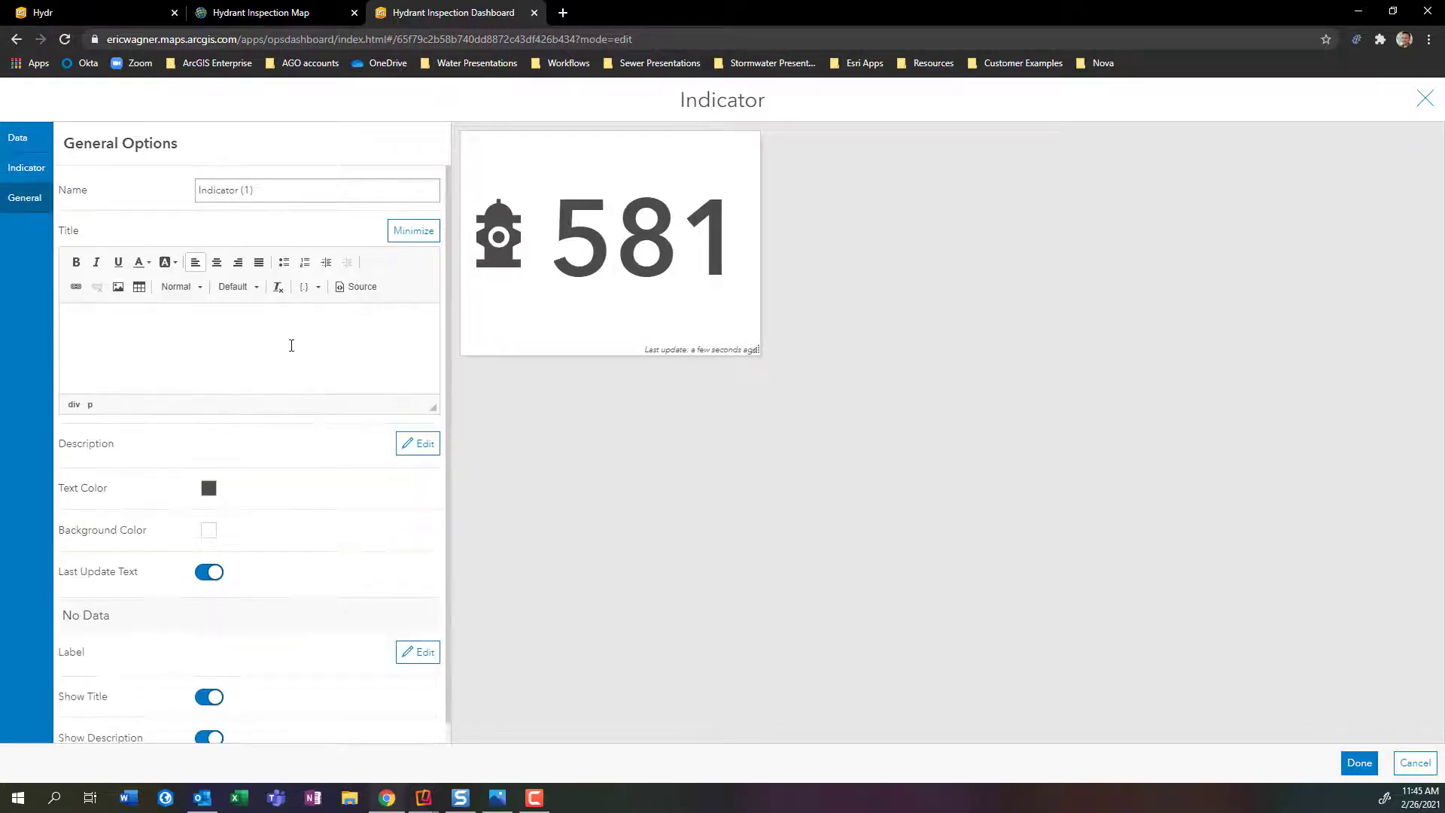
text(Hydrants)
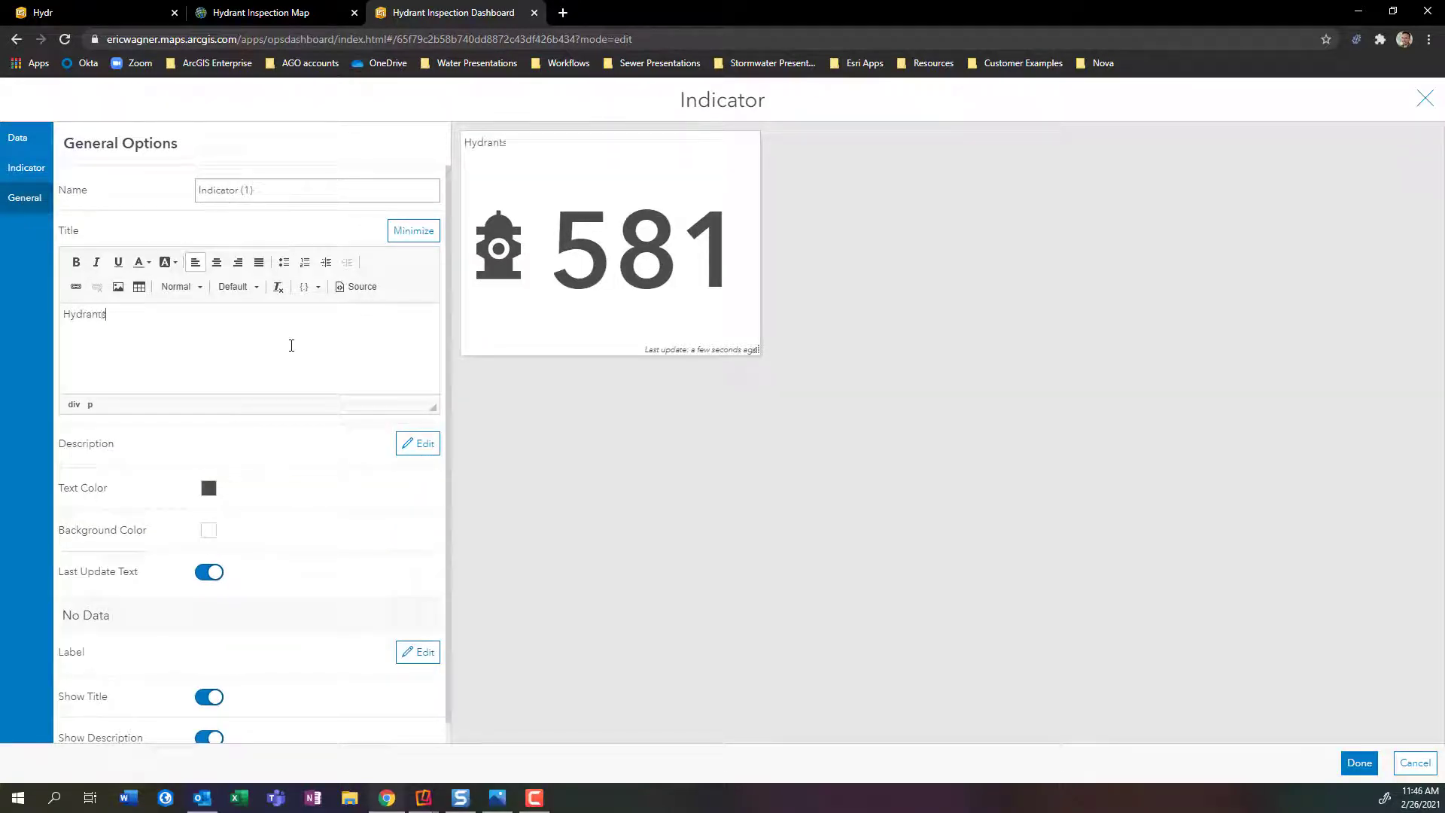
text( Needing Inspection:)
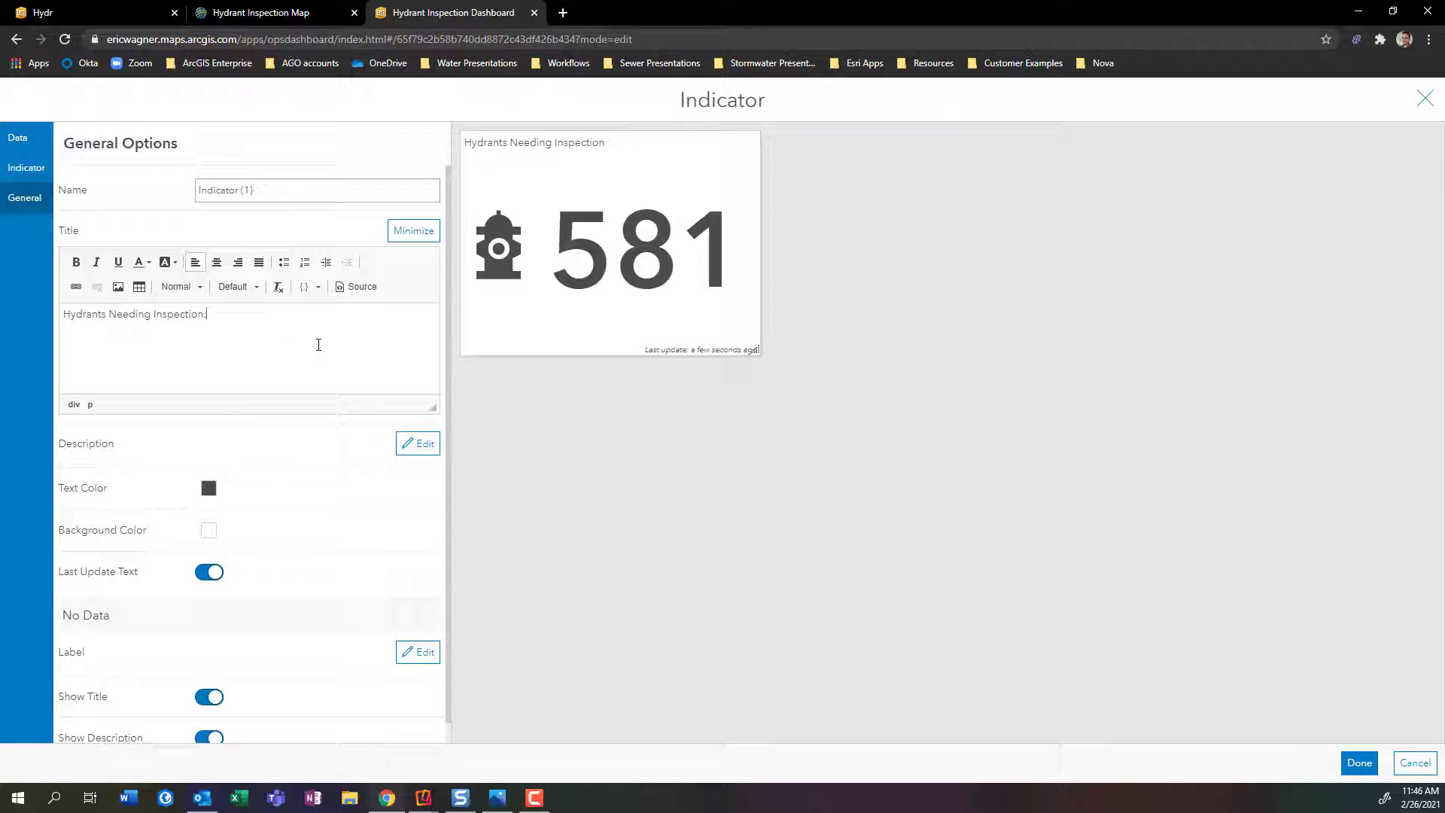
Format the indicator title "Hydrants Needing Inspection:" as bold, centered text at size 22.
drag(255, 322, 65, 316)
click(75, 262)
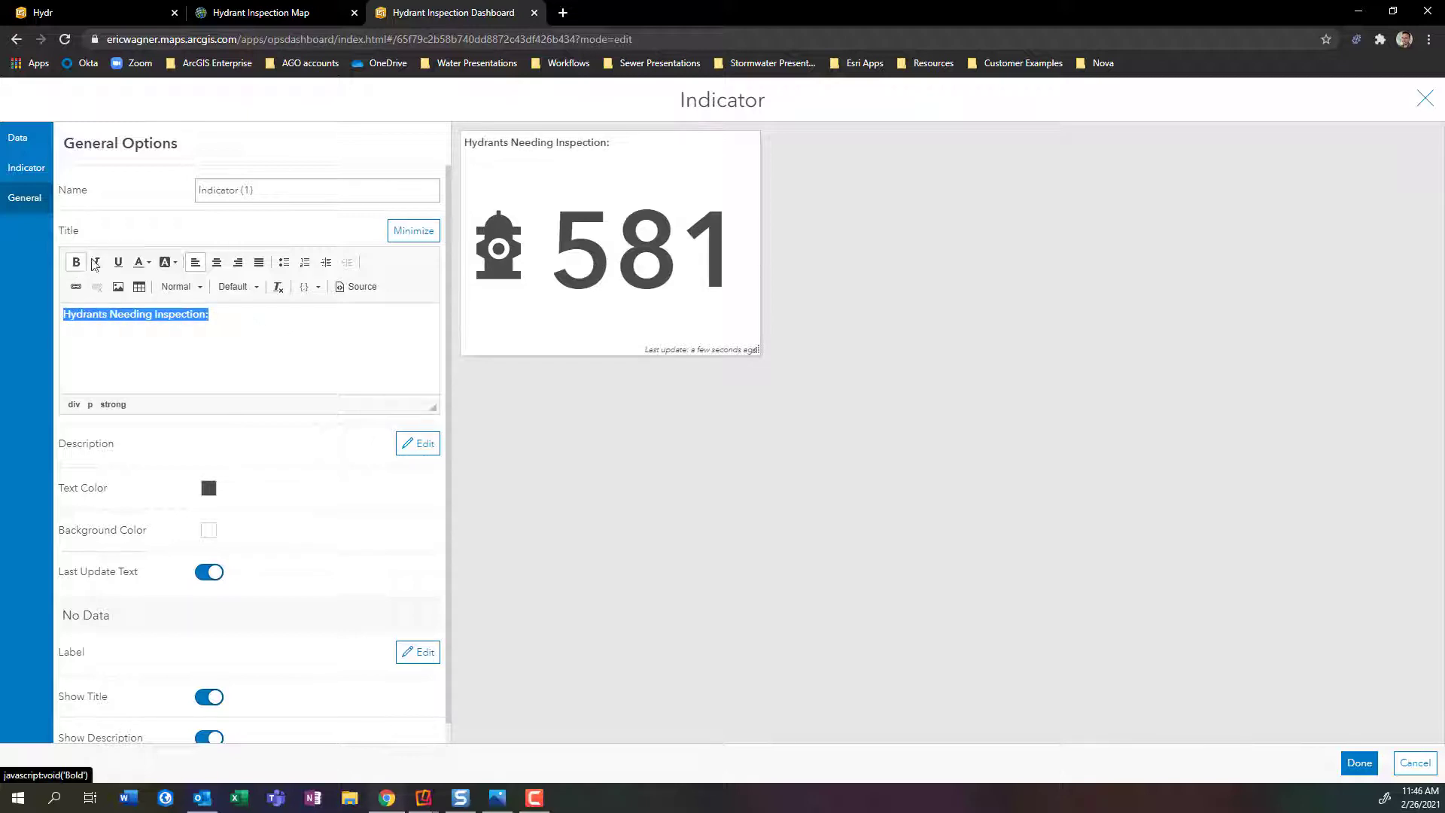
click(218, 262)
click(235, 286)
scroll(269, 388, down, 5)
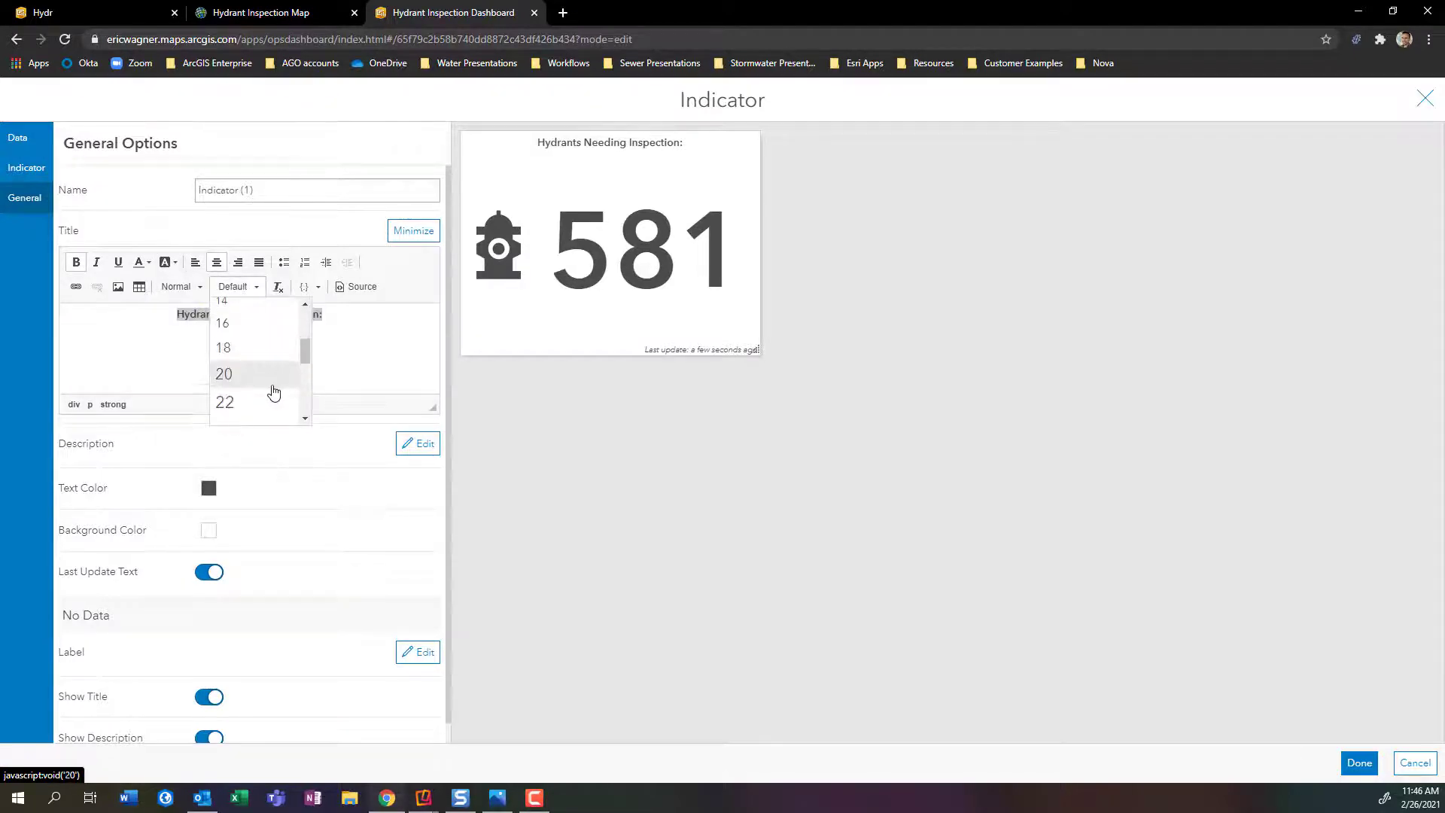
click(258, 407)
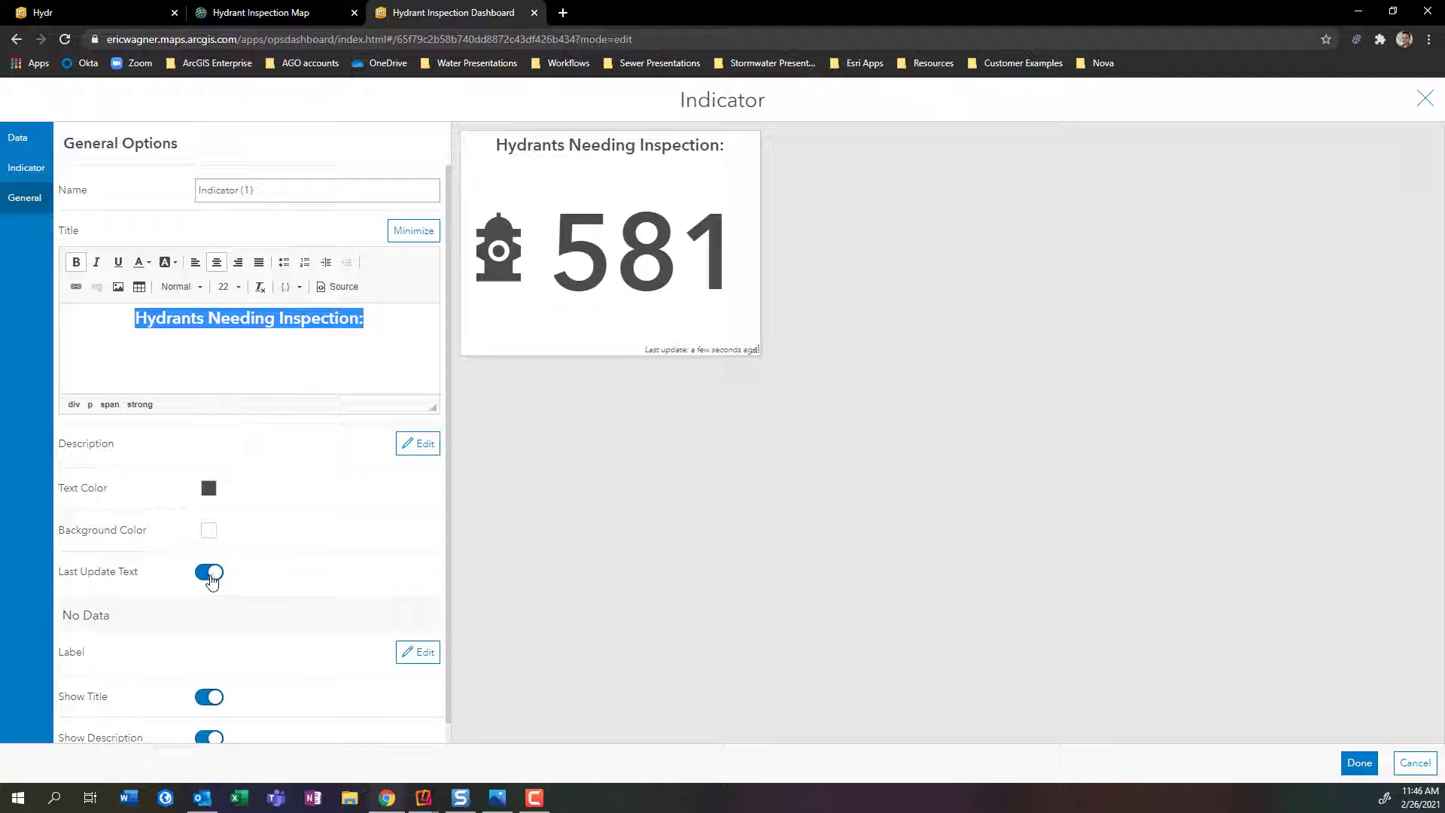
Turn off the indicator's last update text, set its text color to red, and finish the indicator.
click(212, 576)
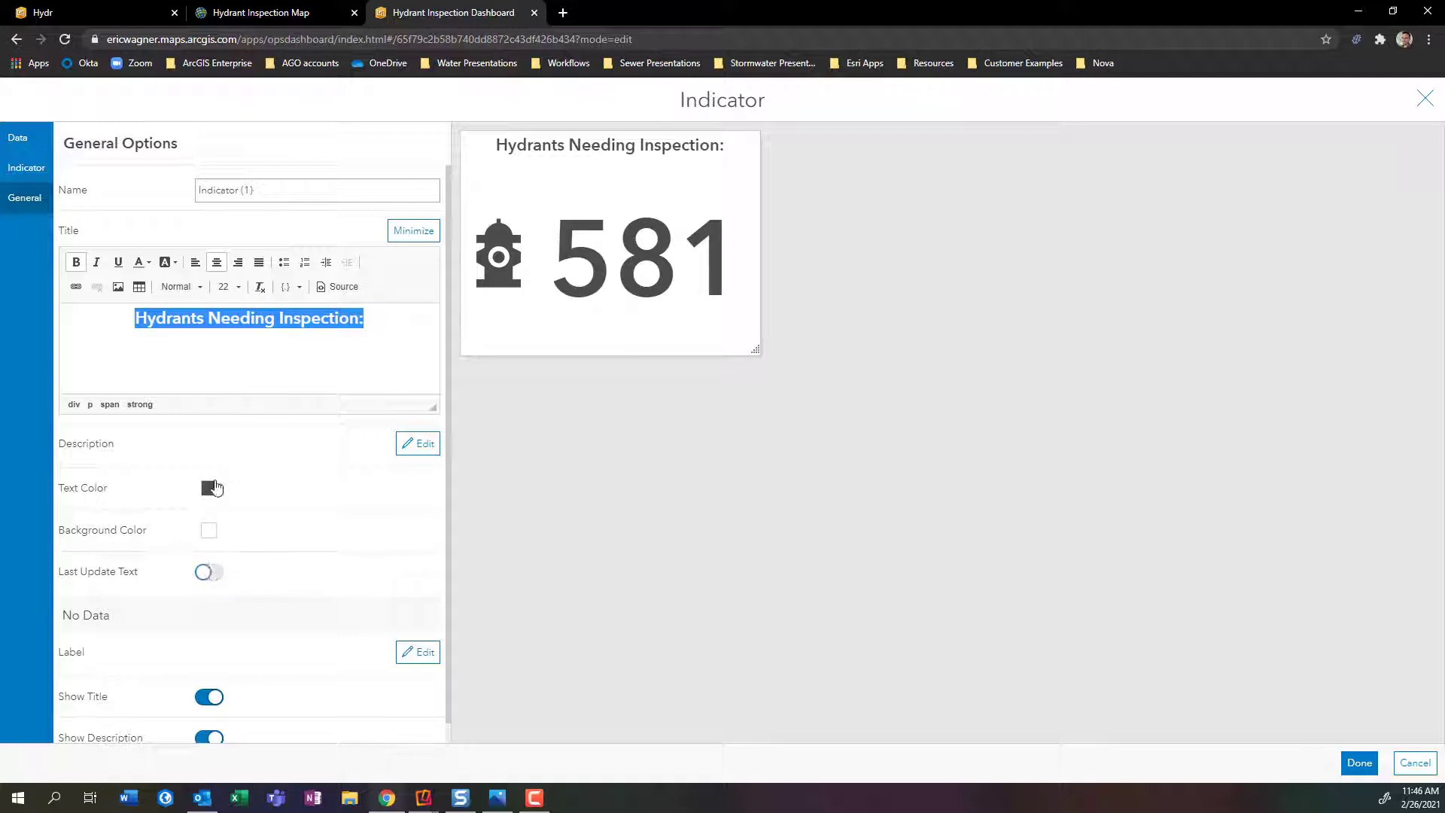
click(208, 489)
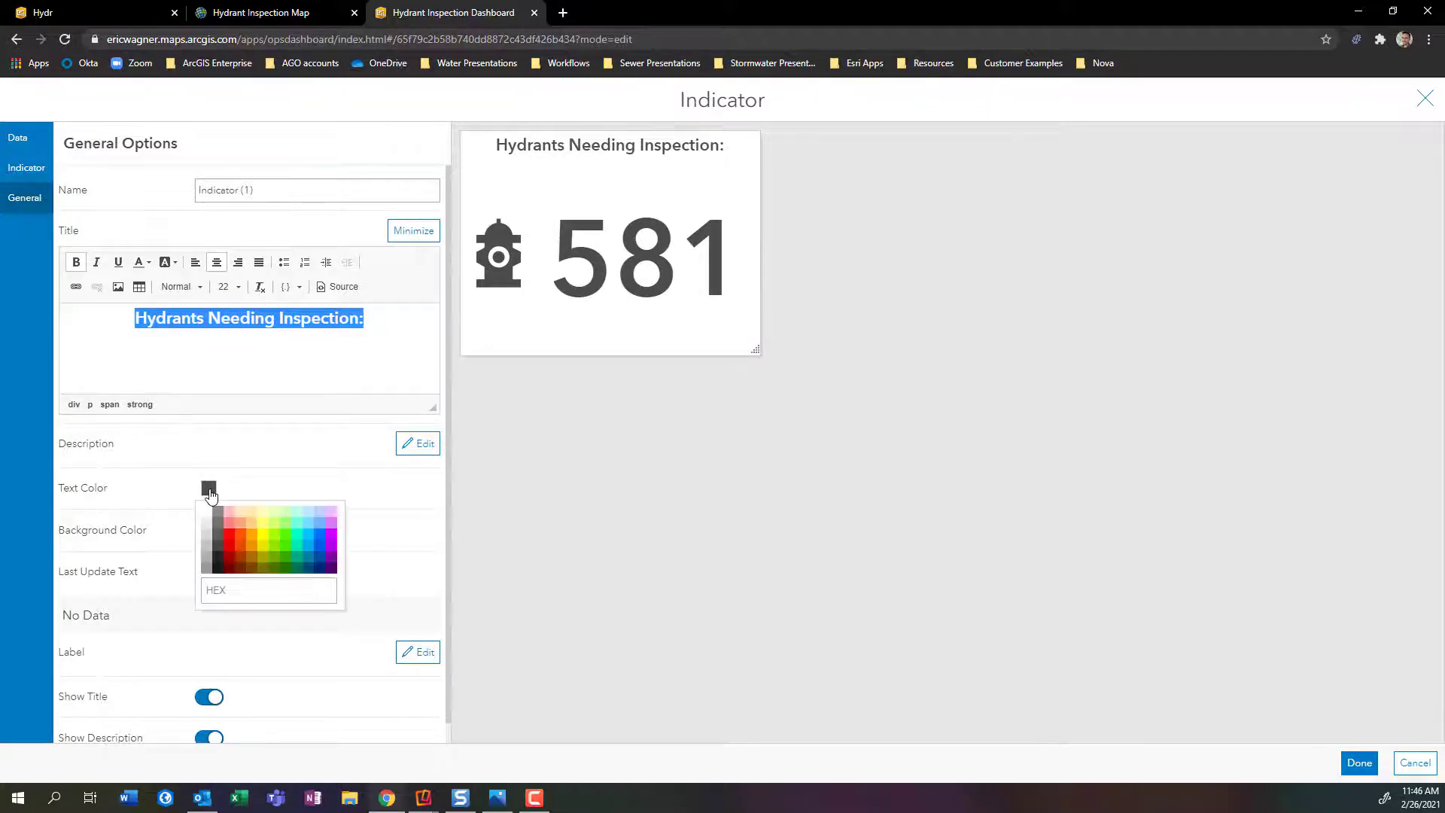
click(230, 541)
click(659, 462)
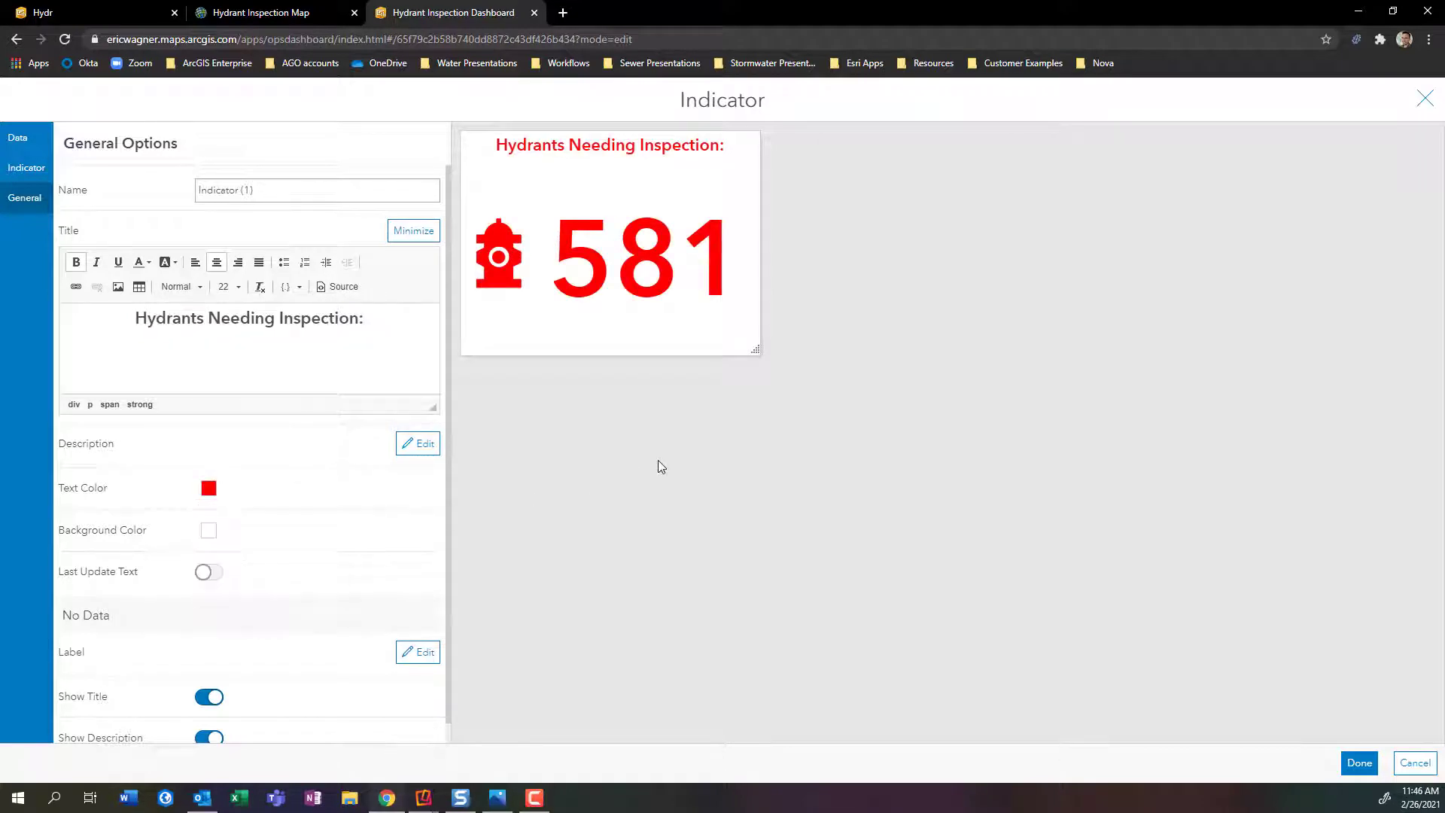
click(1358, 768)
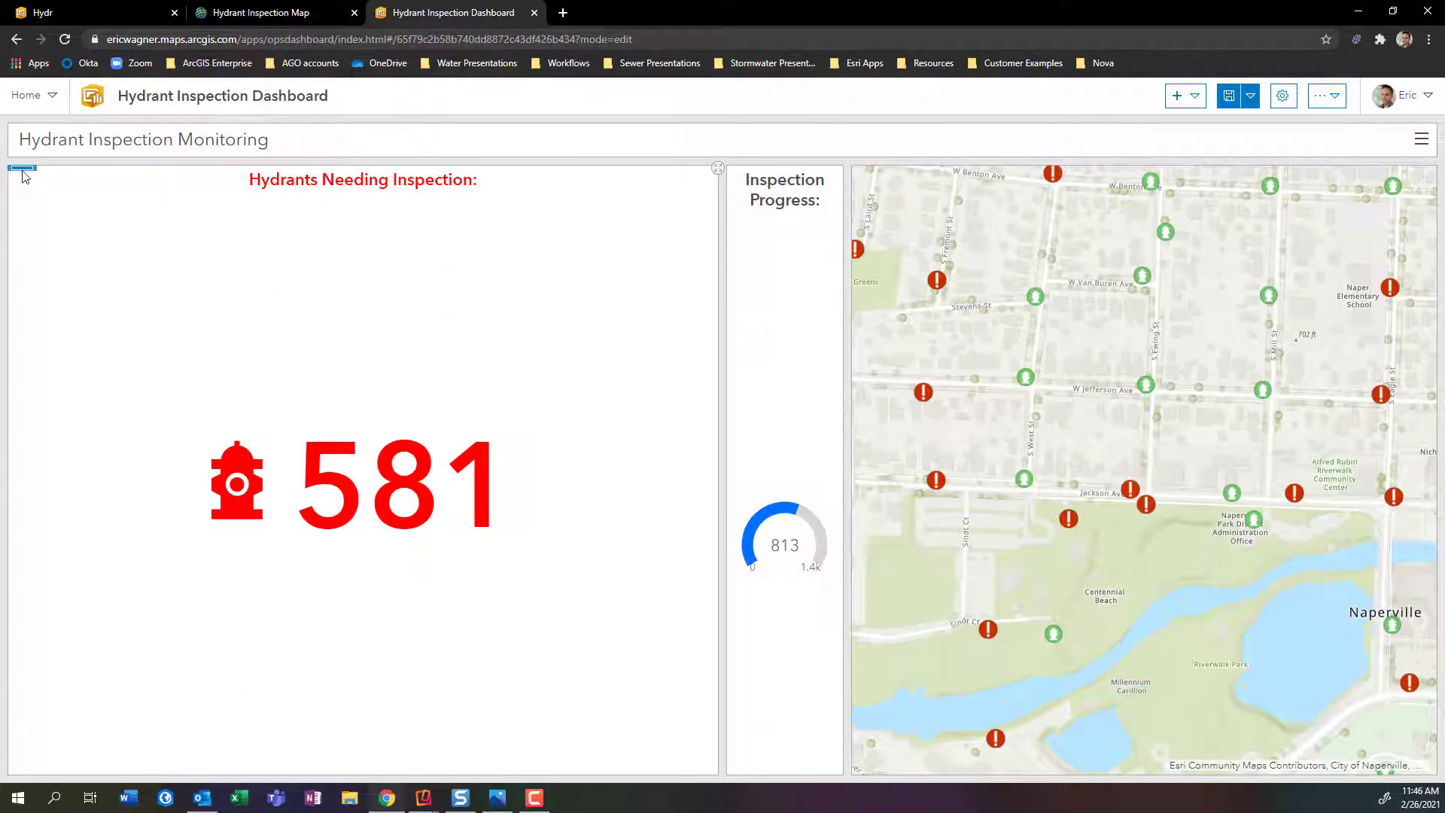
Dock the Hydrants Needing Inspection indicator directly below the Inspection Progress gauge.
mouse_move(21, 174)
drag(22, 174, 784, 742)
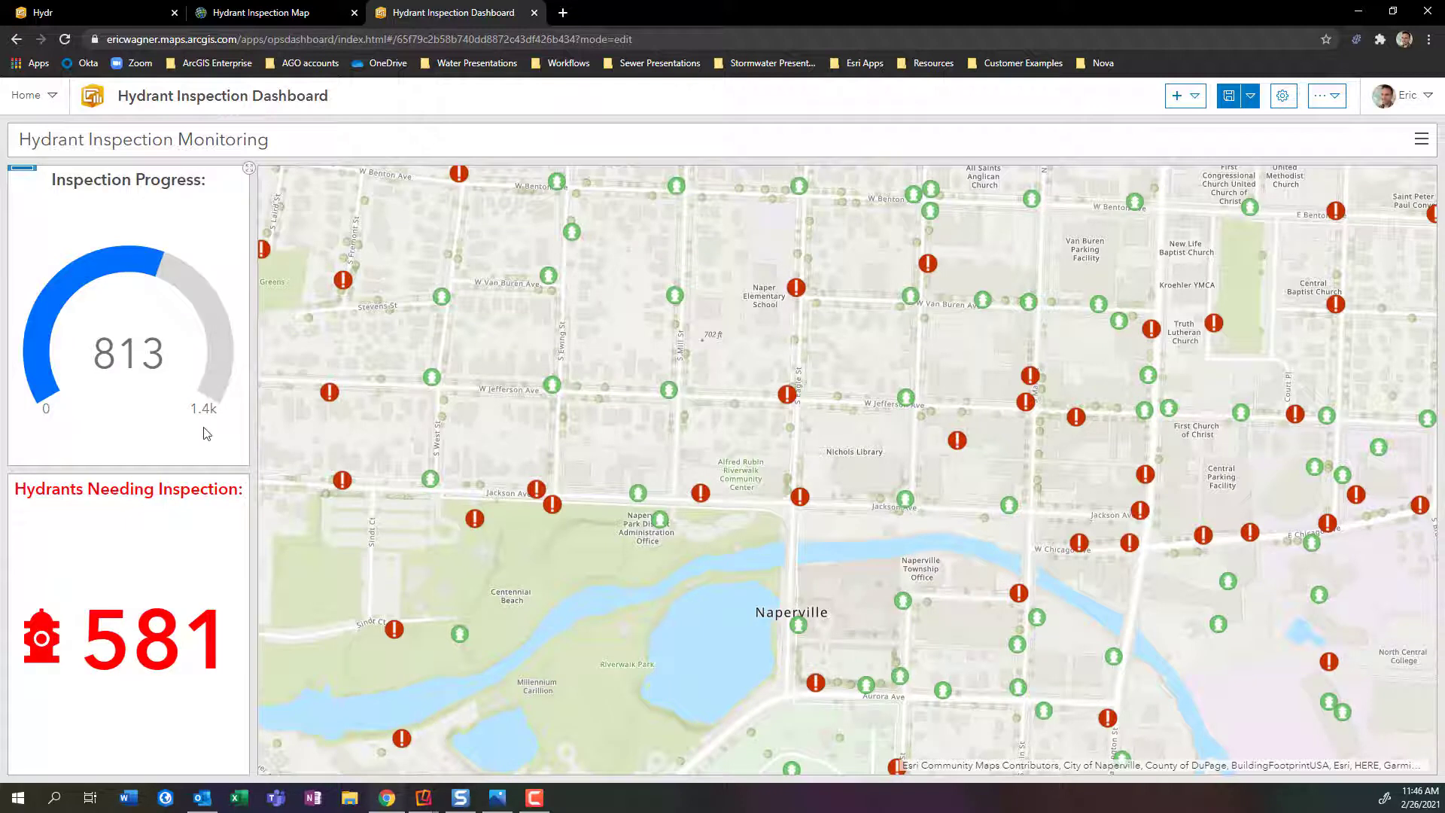
drag(103, 644, 179, 643)
click(162, 624)
Add a serial chart to the dashboard based on the Recent_Hydrant_Inspections layer.
click(1197, 99)
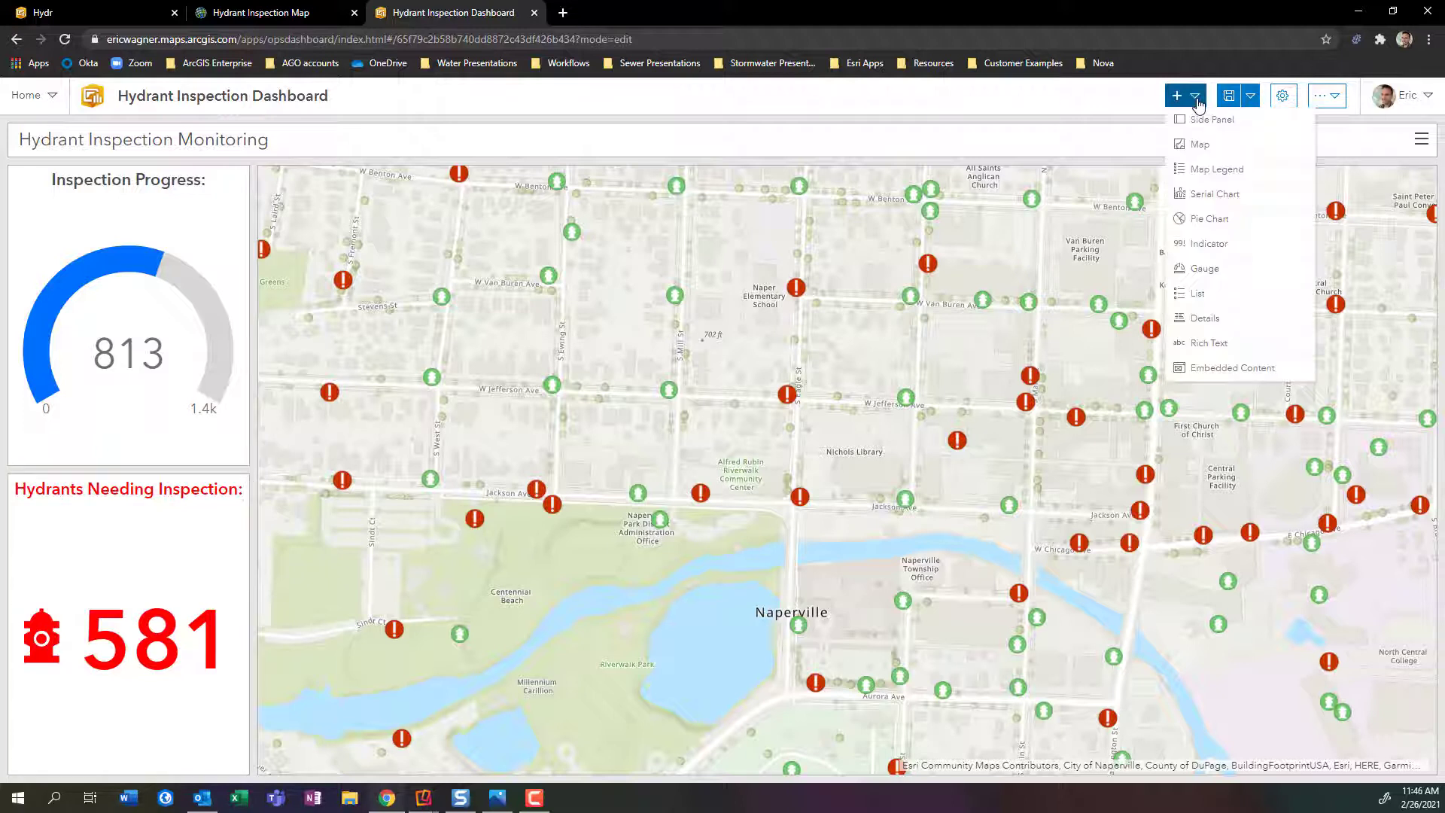
click(1234, 200)
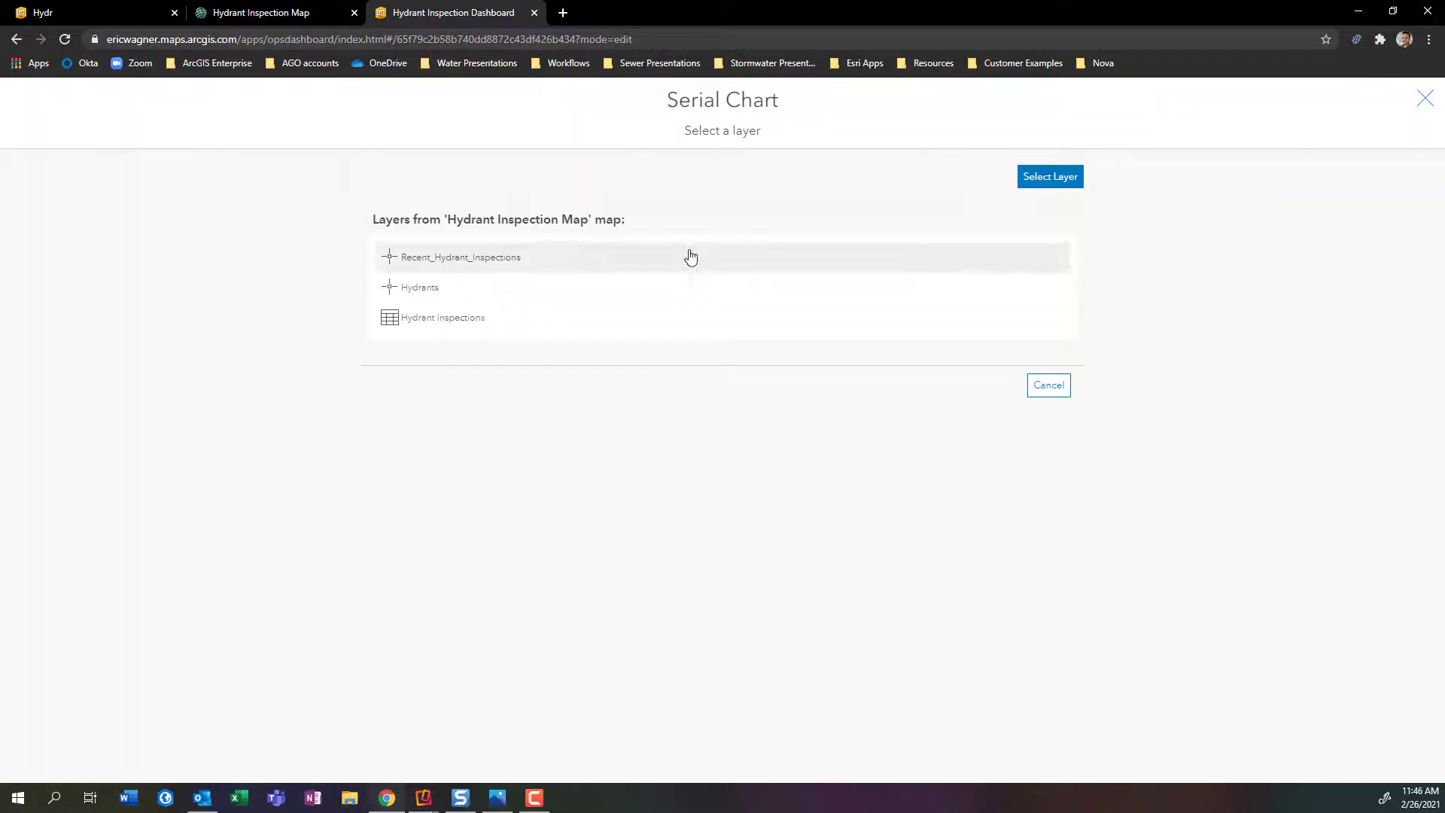
click(466, 268)
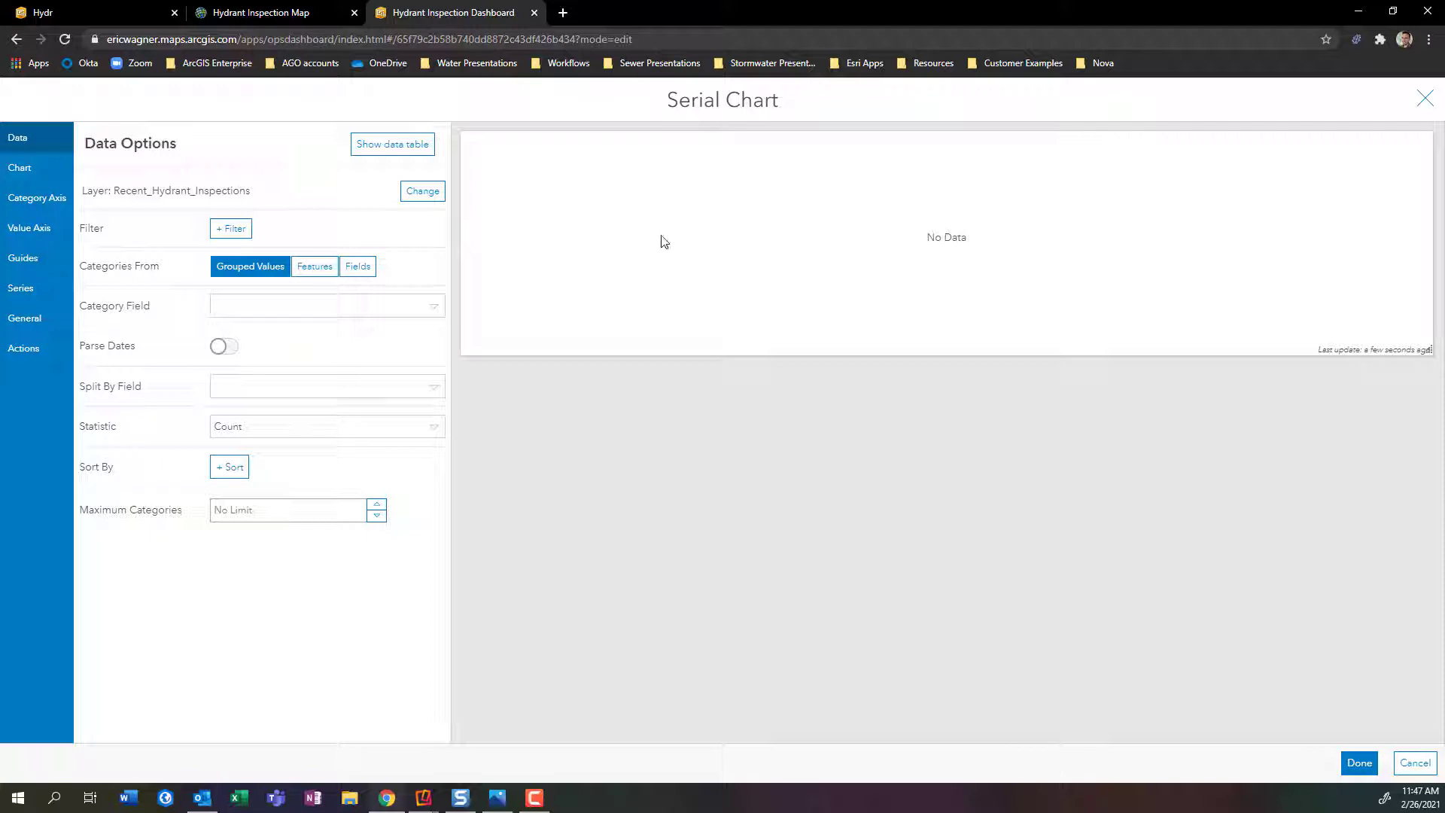
Add a filter on the InspectionDate field to the serial chart's data.
click(232, 228)
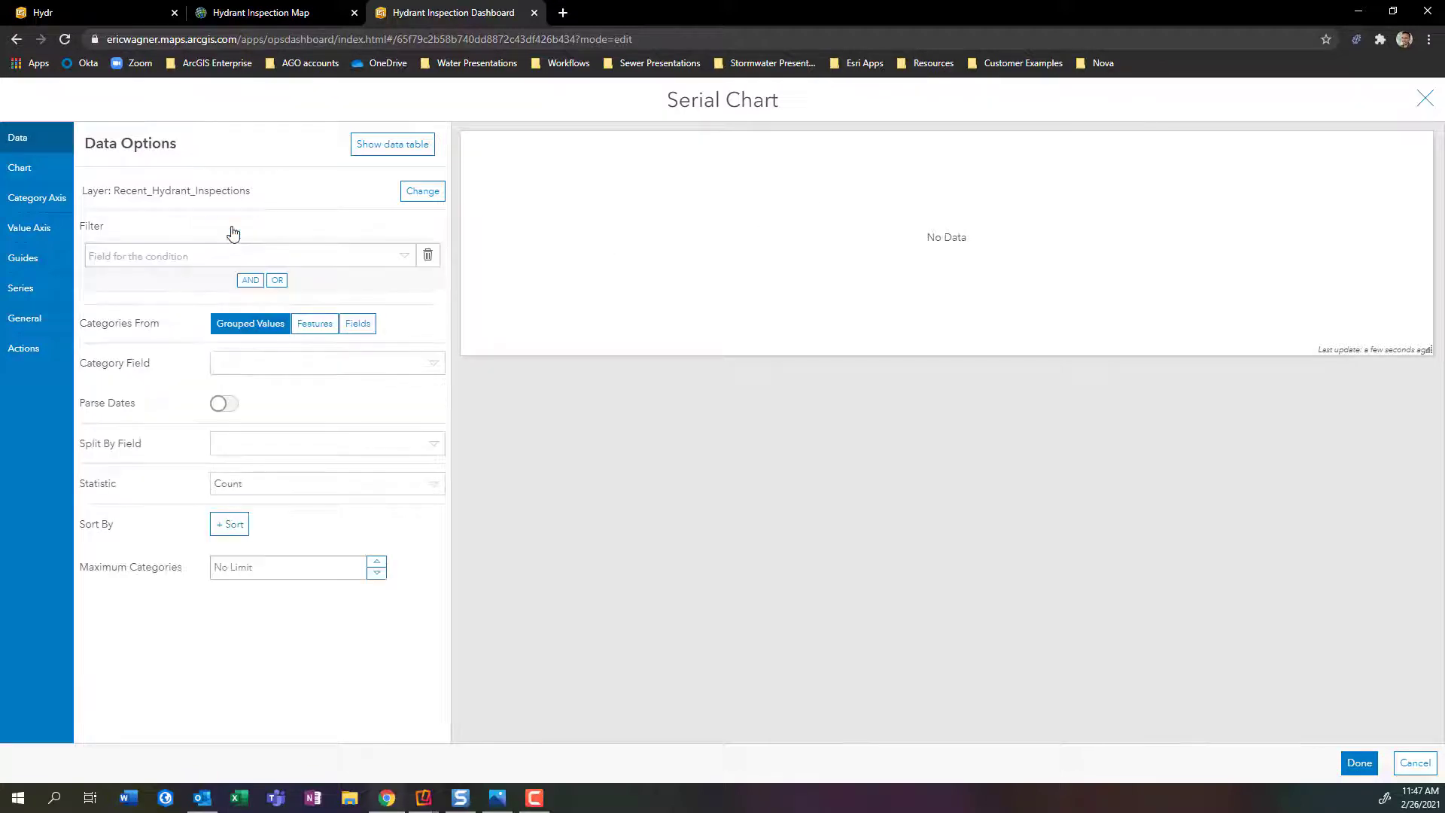
click(241, 259)
scroll(248, 301, down, 4)
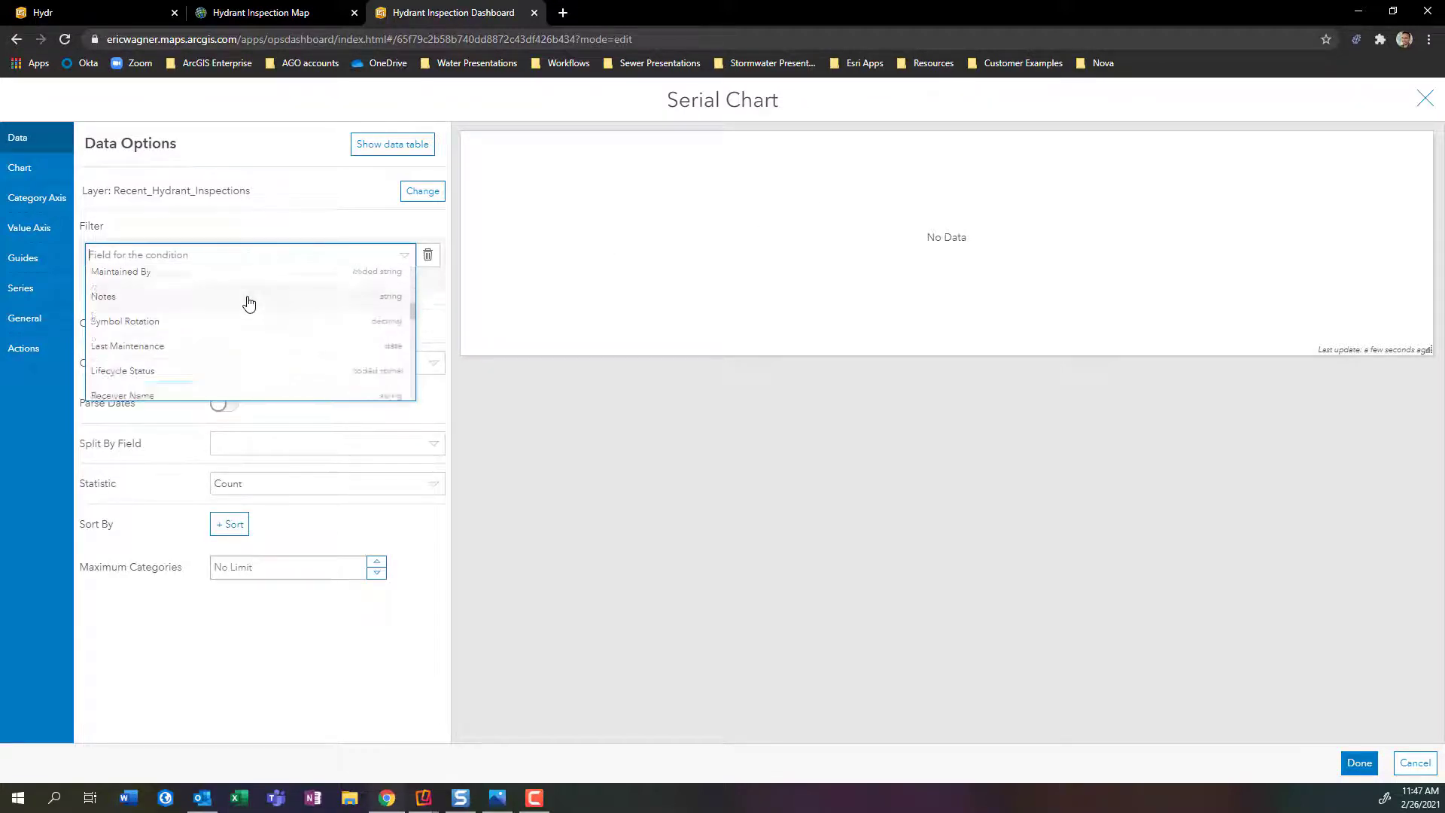
scroll(248, 303, down, 8)
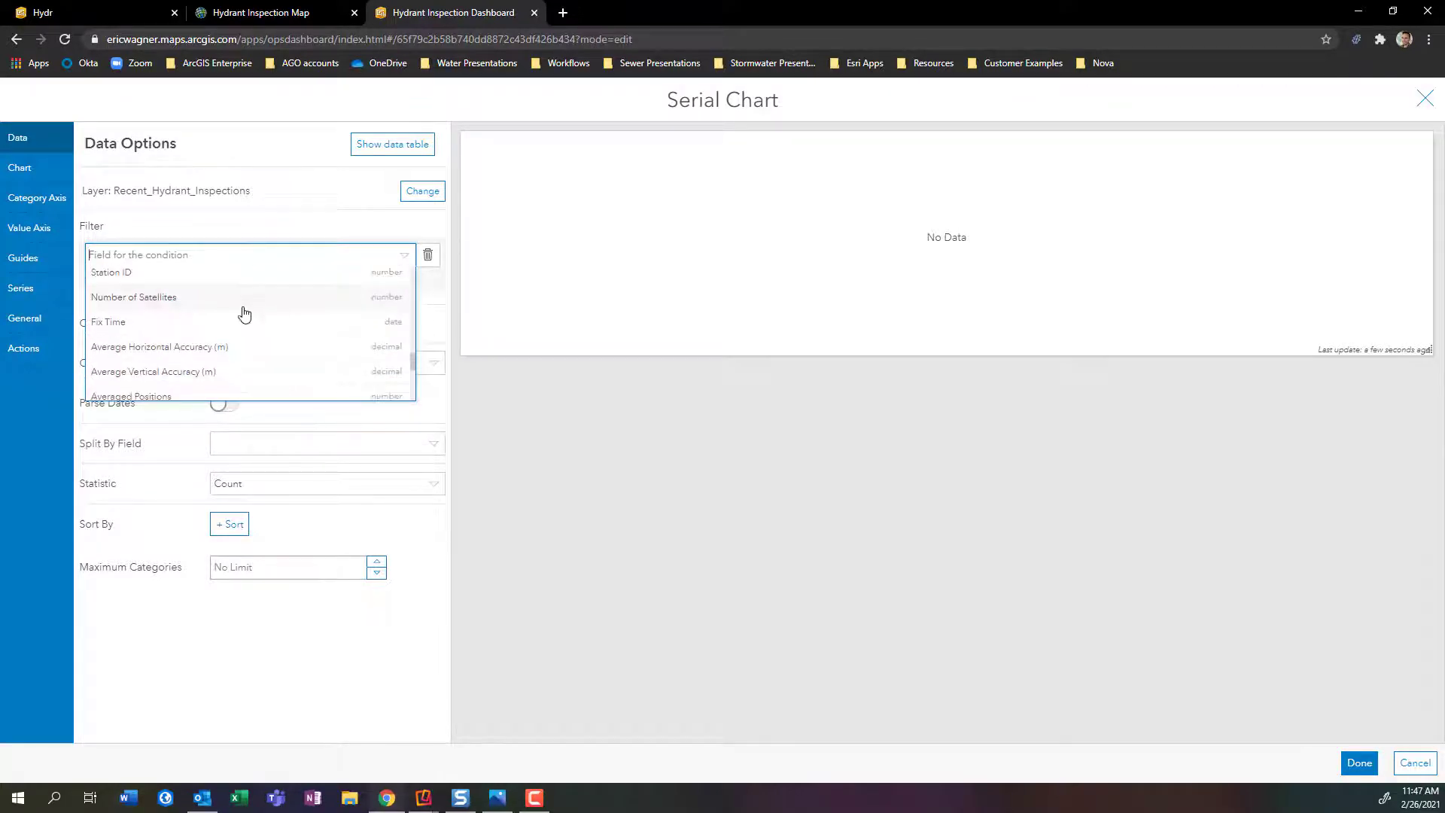
scroll(241, 320, up, 3)
click(223, 305)
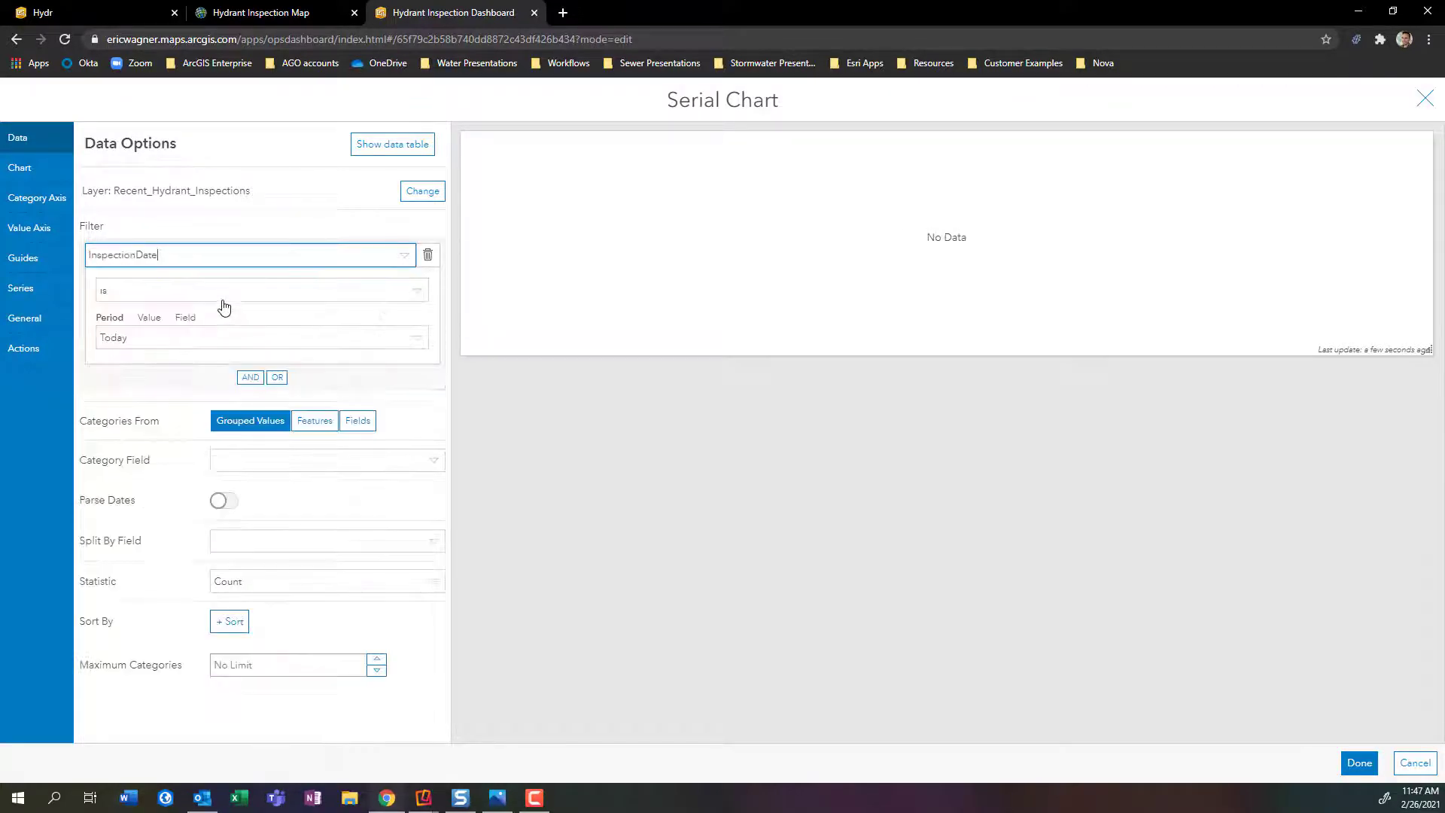
Set the serial chart's InspectionDate condition to "is within the last" 365 days.
click(241, 292)
scroll(261, 361, down, 5)
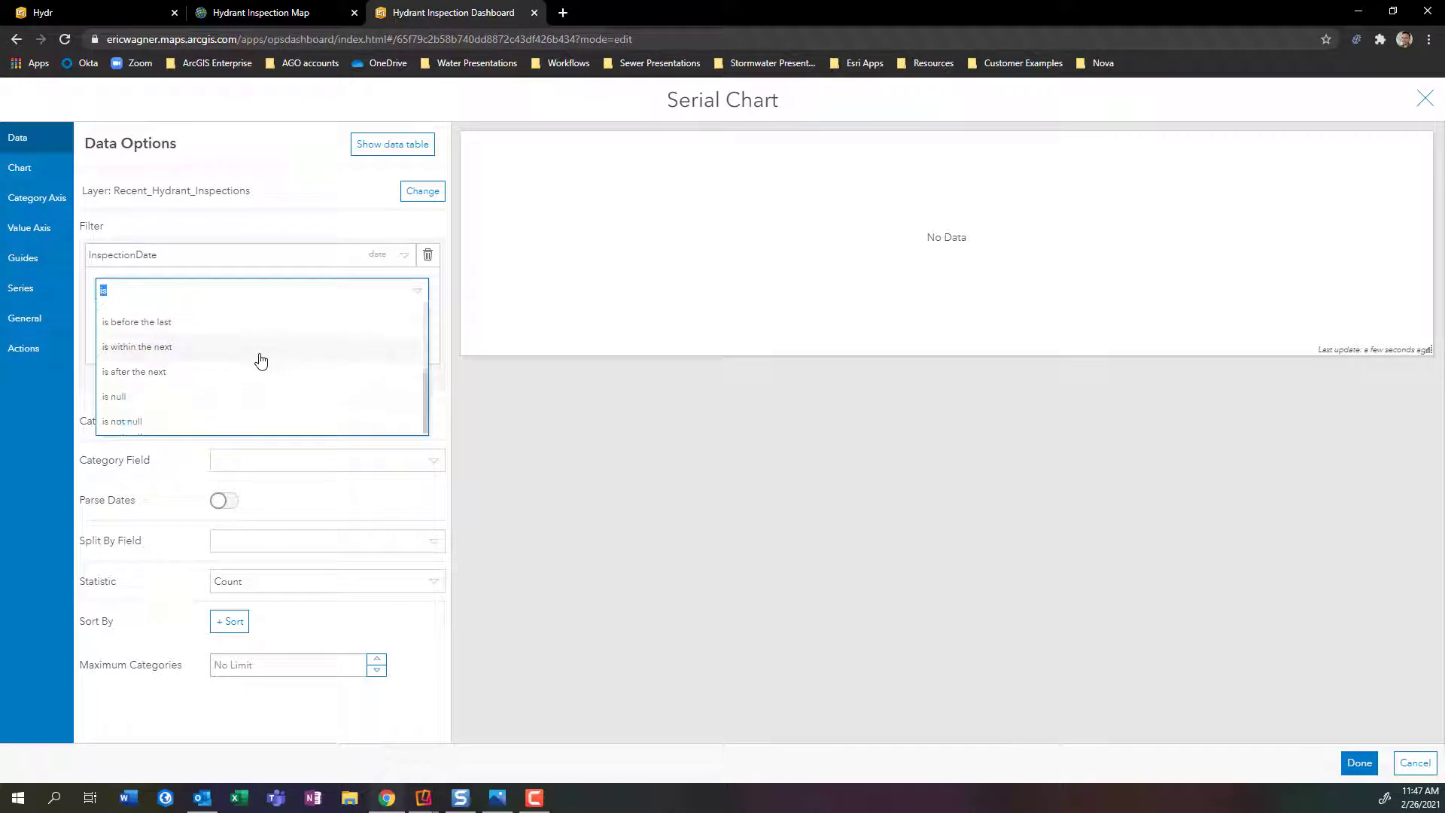
scroll(241, 338, up, 1)
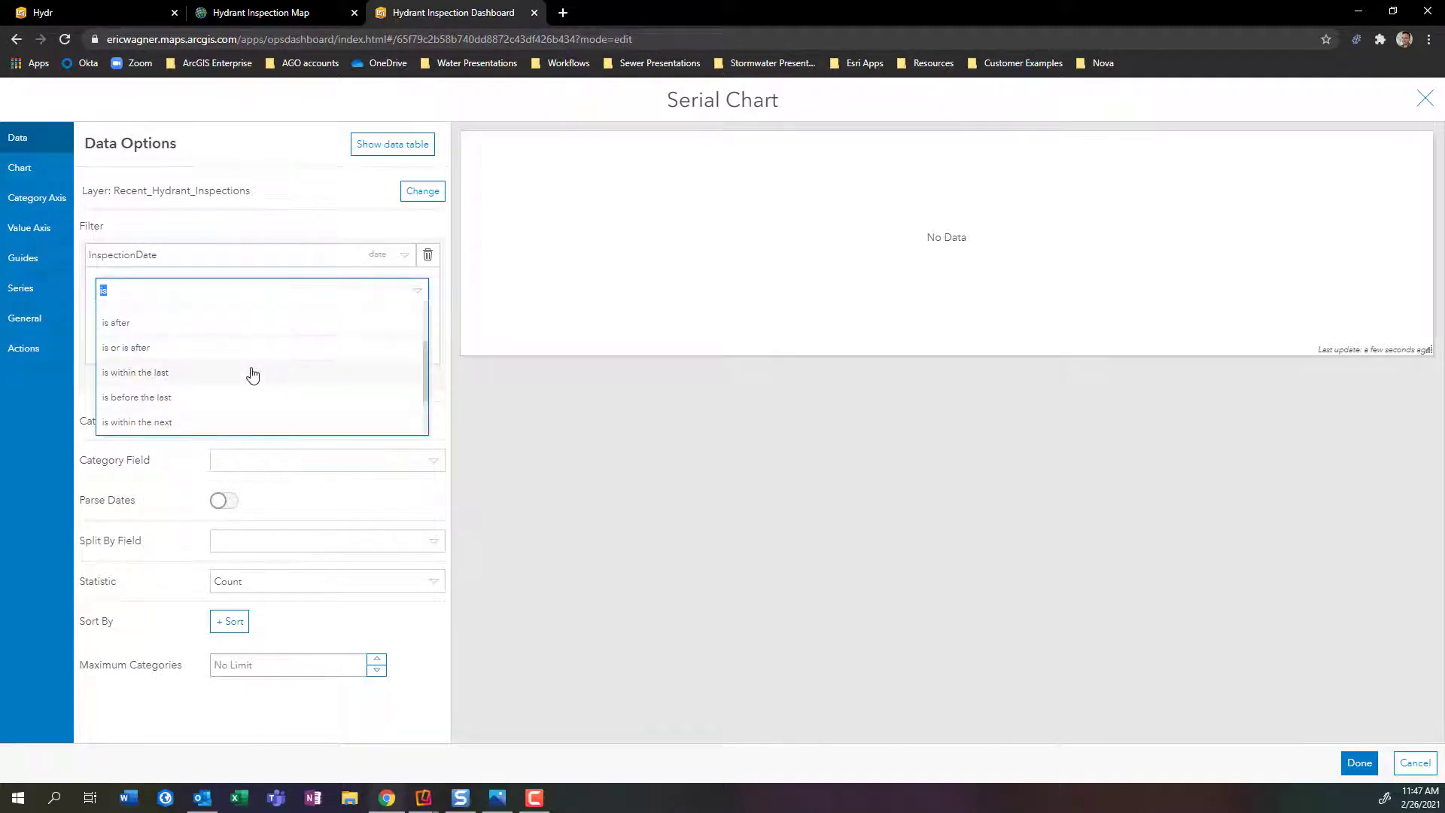
click(229, 373)
click(176, 319)
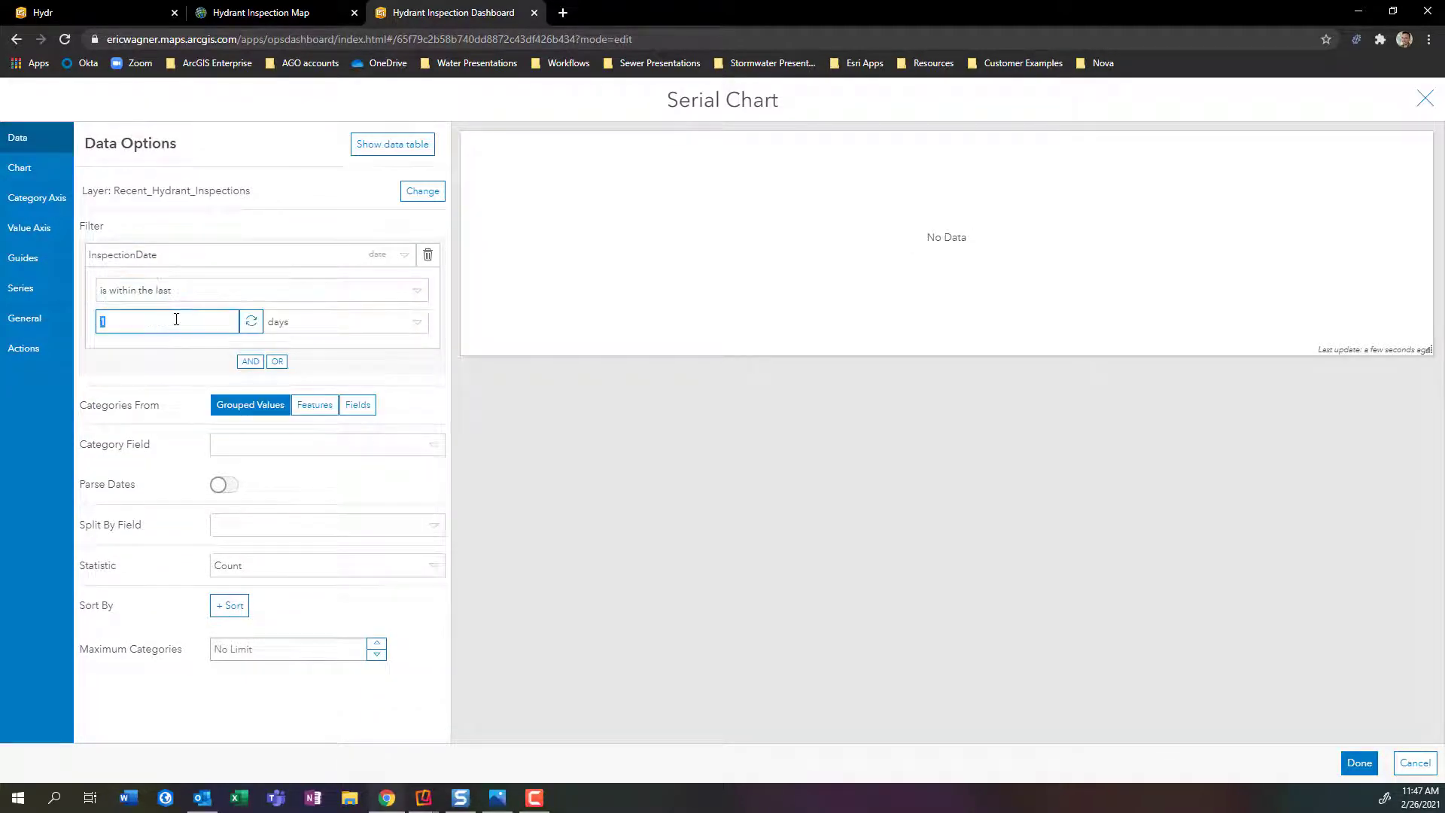
text(365)
click(250, 323)
Use InspectionDate as the chart's category field with a minimum period of Month.
click(308, 453)
scroll(339, 507, down, 3)
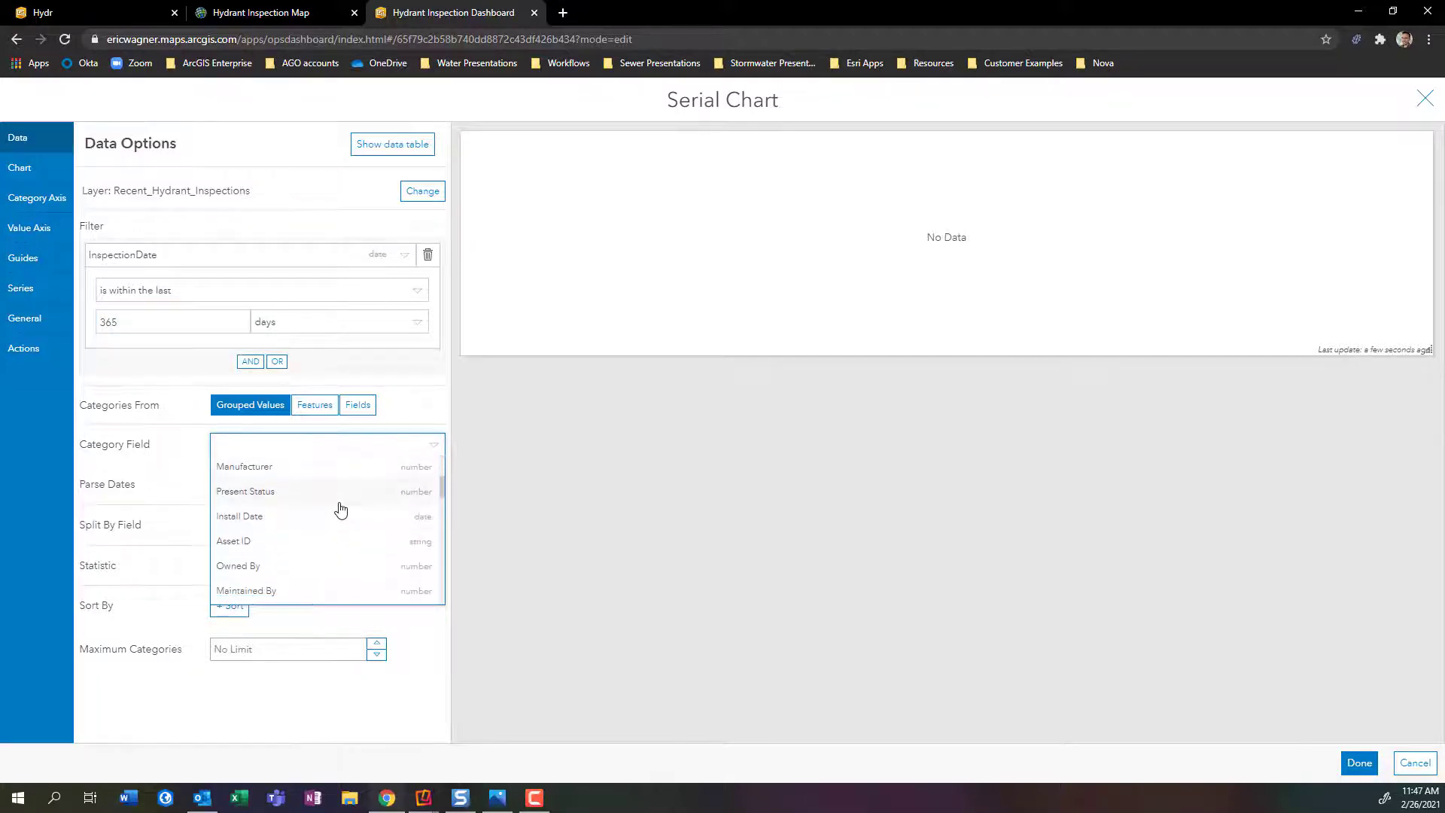
scroll(340, 510, down, 5)
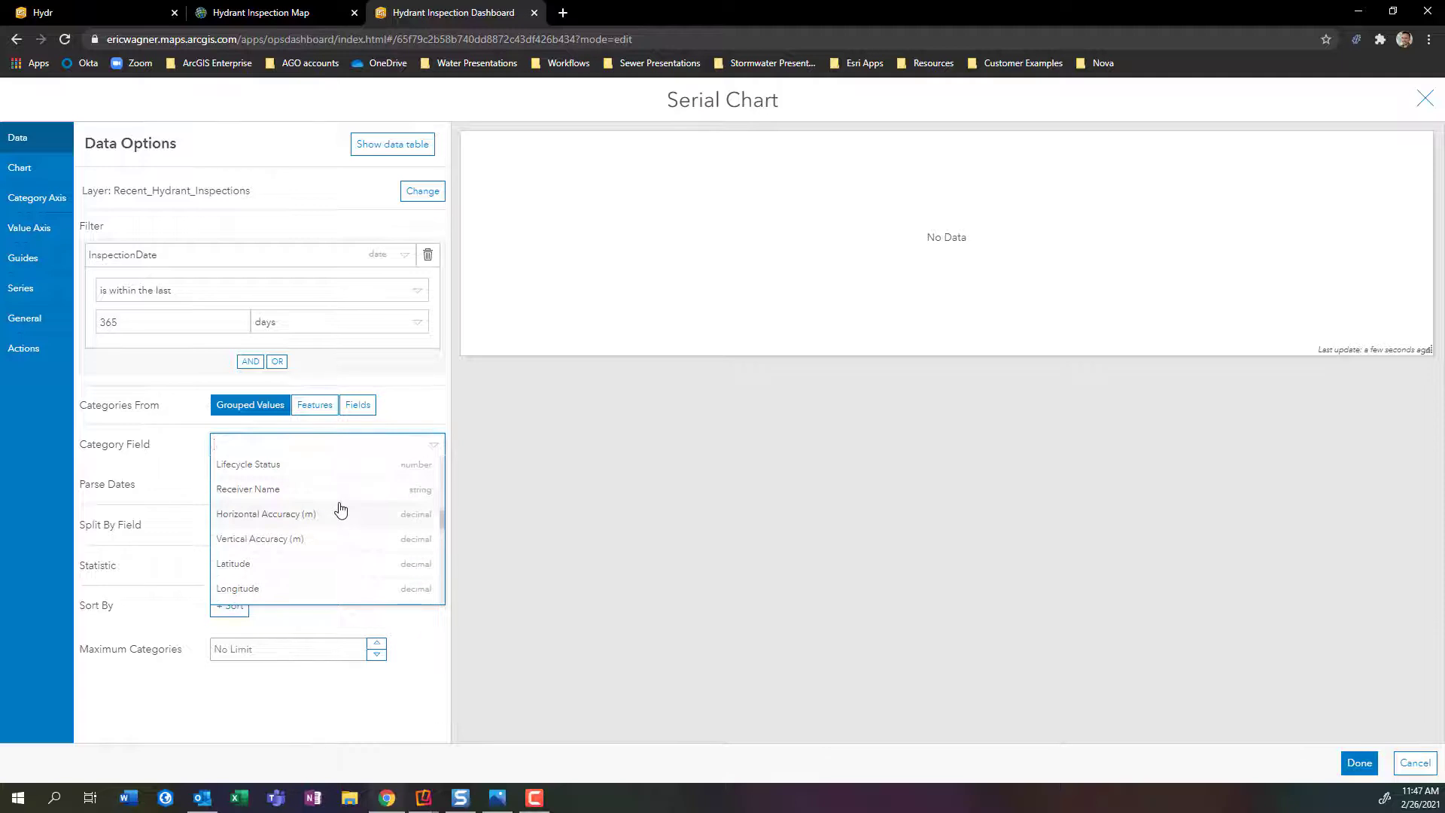
scroll(340, 510, down, 8)
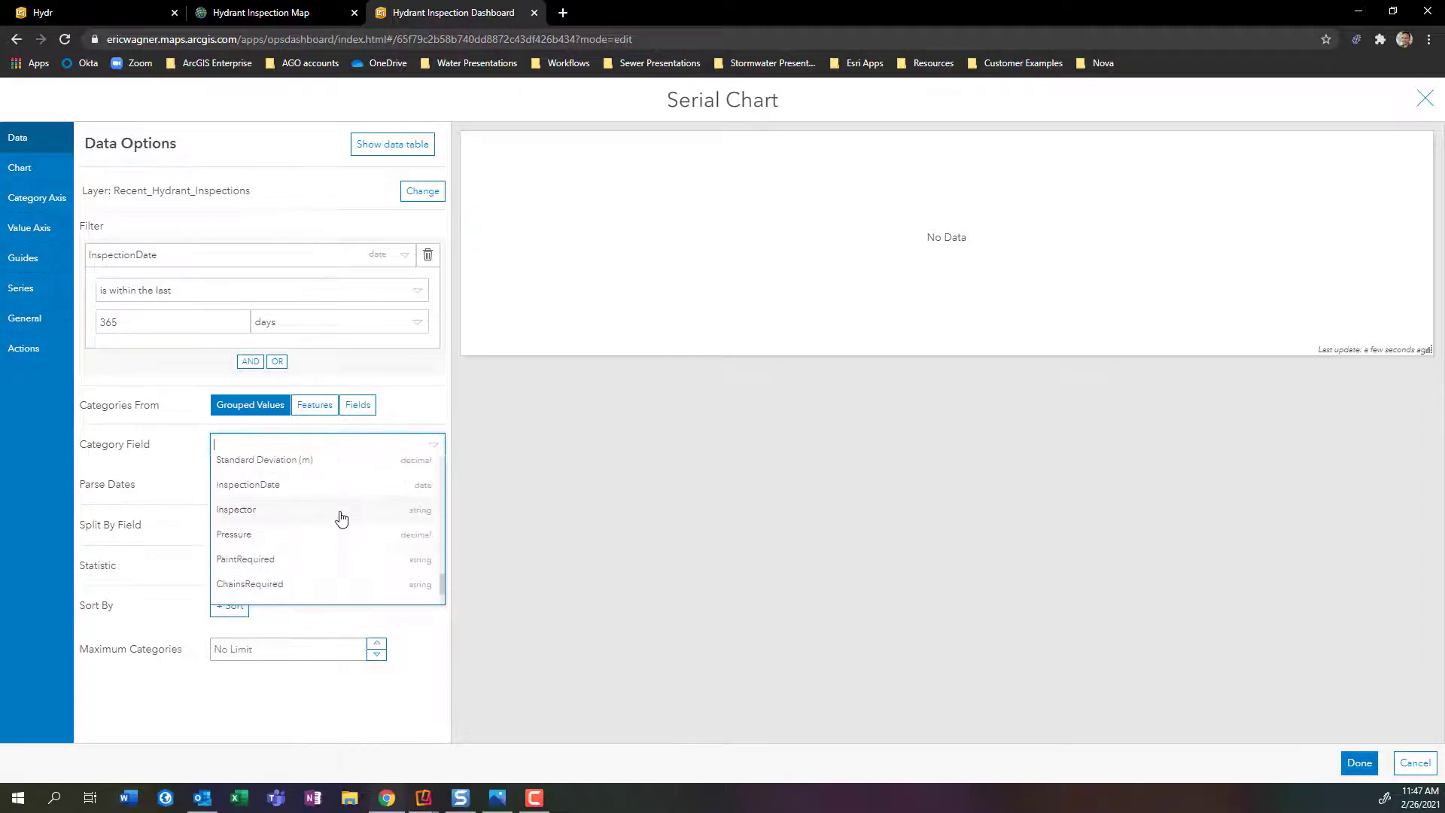
click(340, 488)
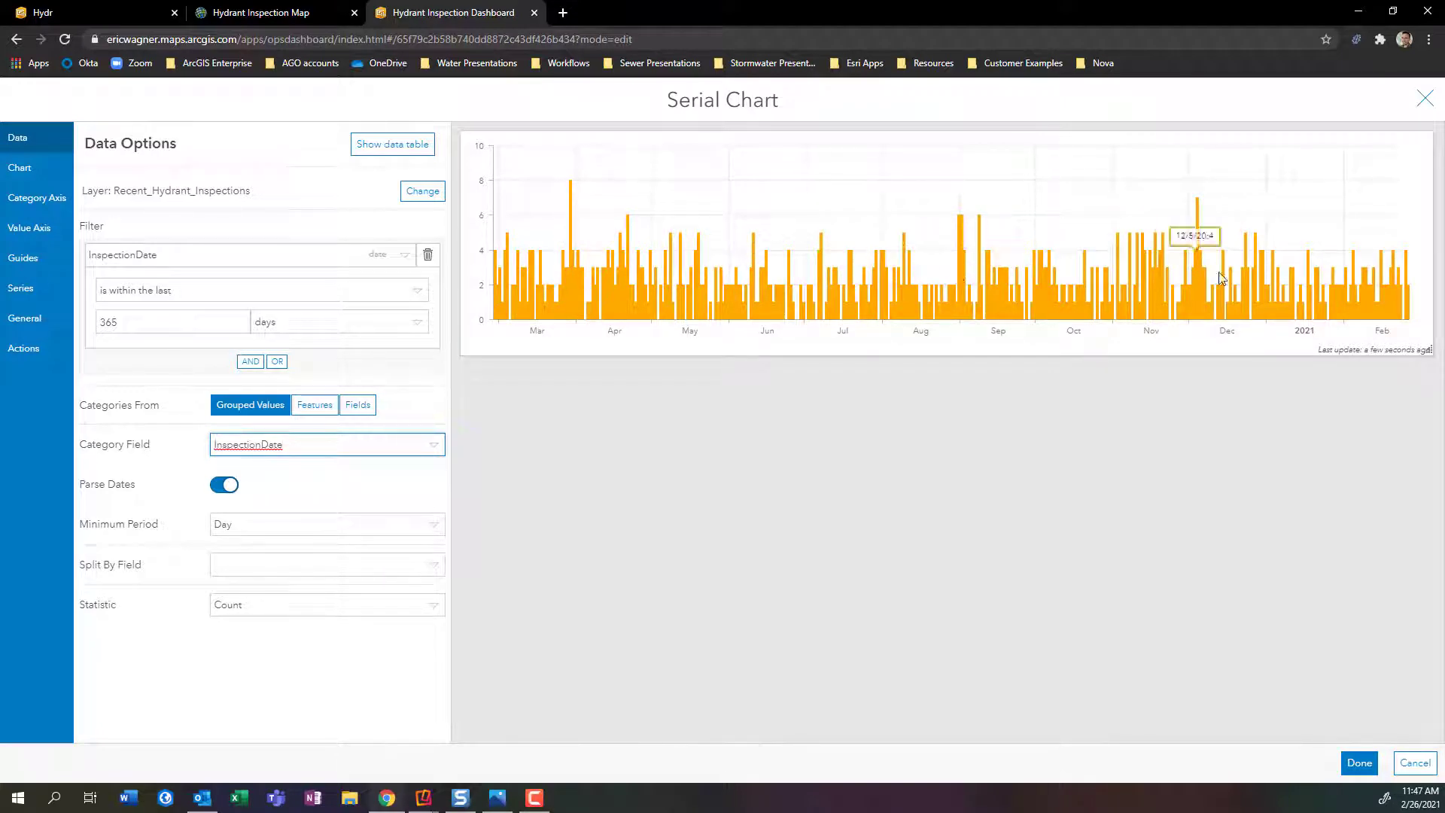
click(272, 526)
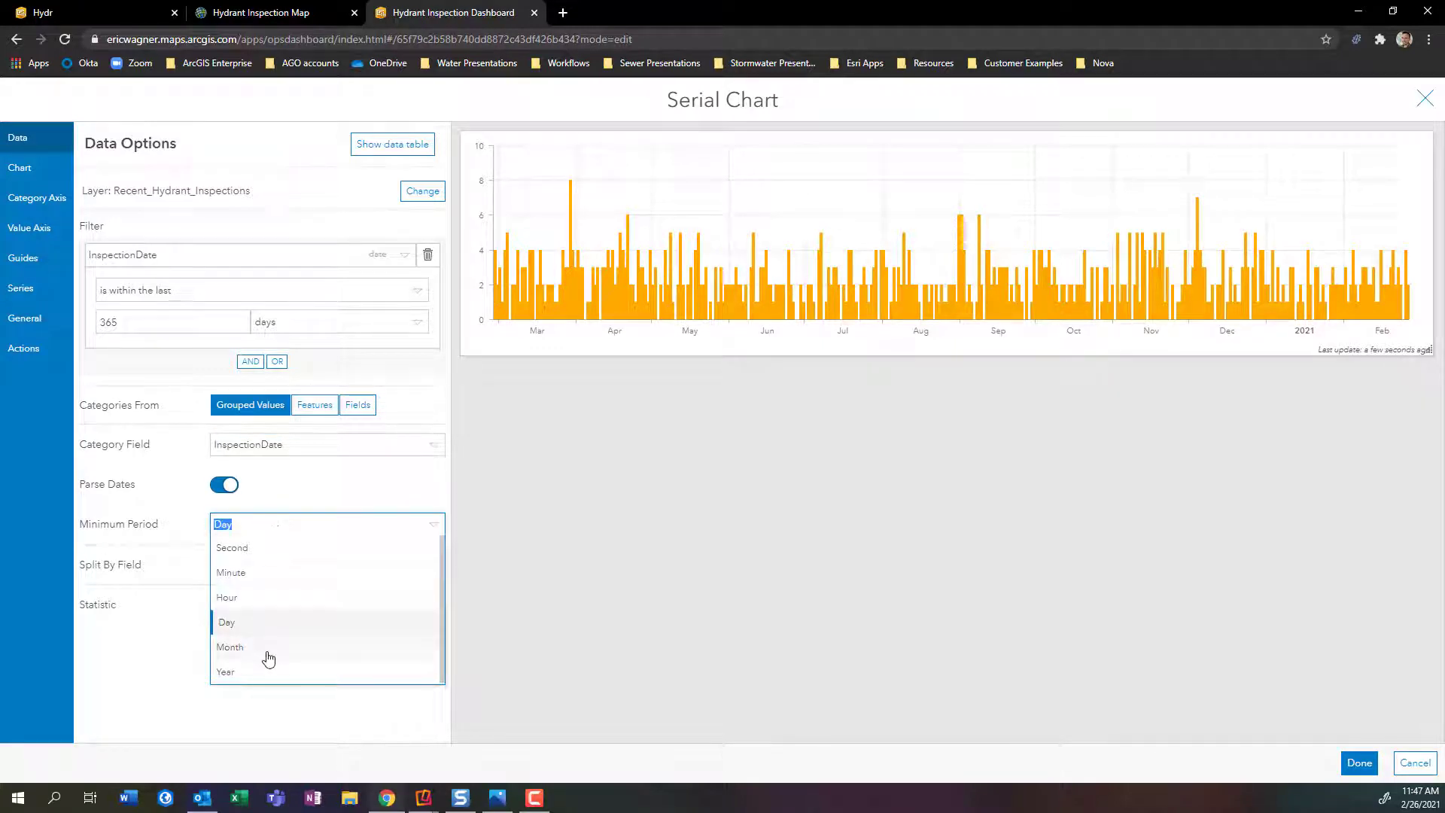
click(230, 647)
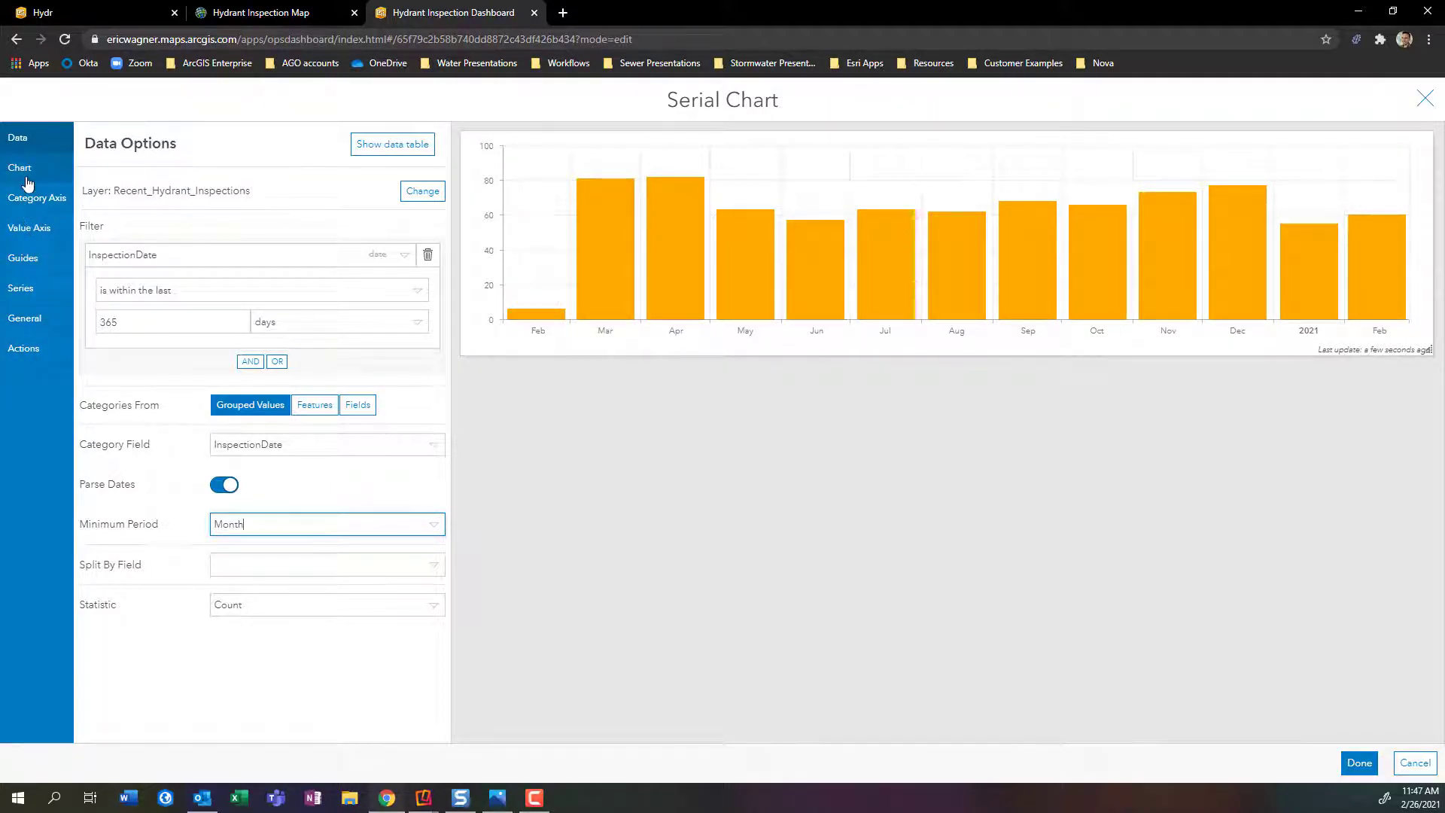
Try the horizontal chart orientation, restore the vertical one, and look over the category and value axis settings.
click(27, 170)
click(283, 280)
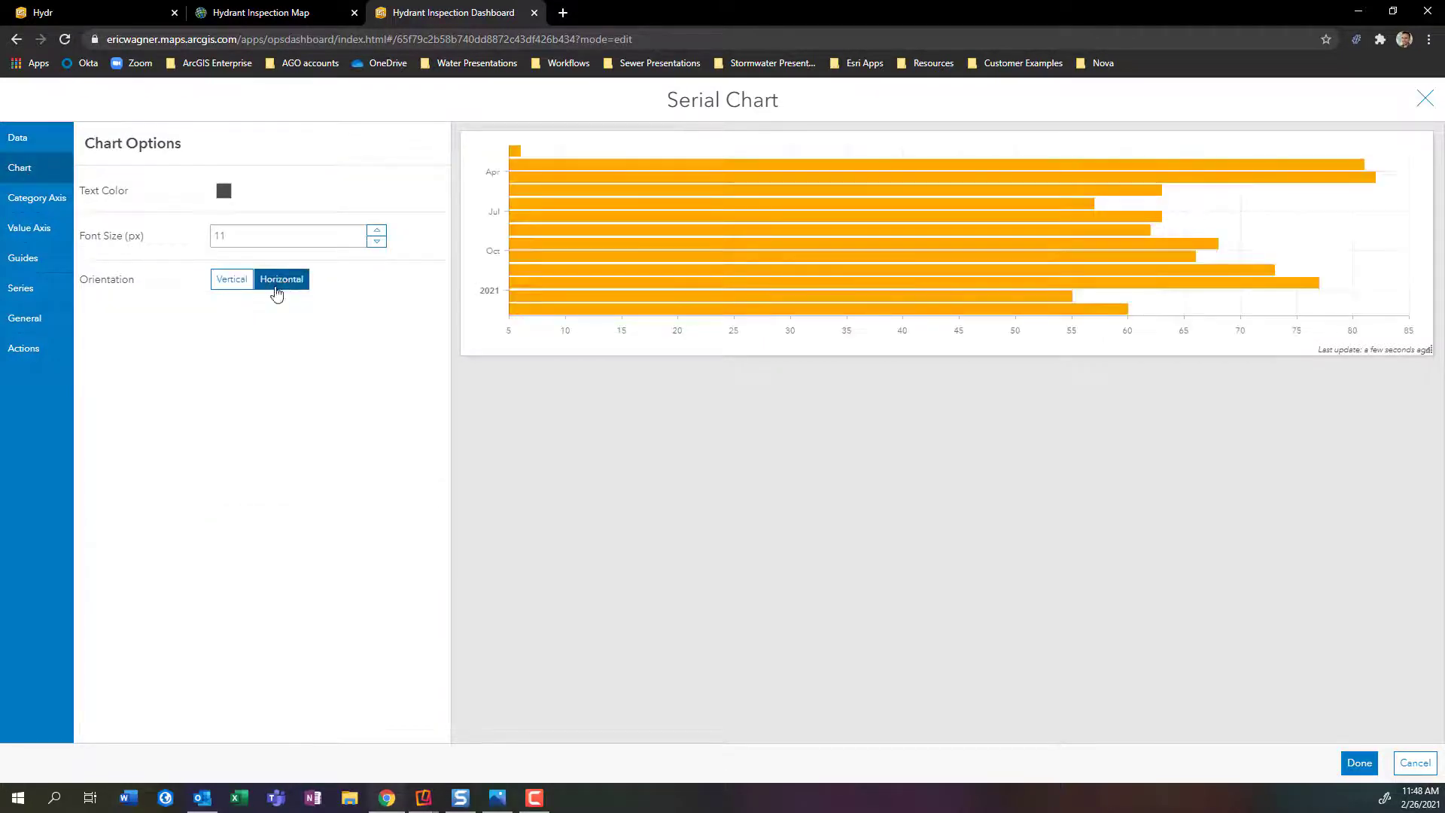
click(236, 281)
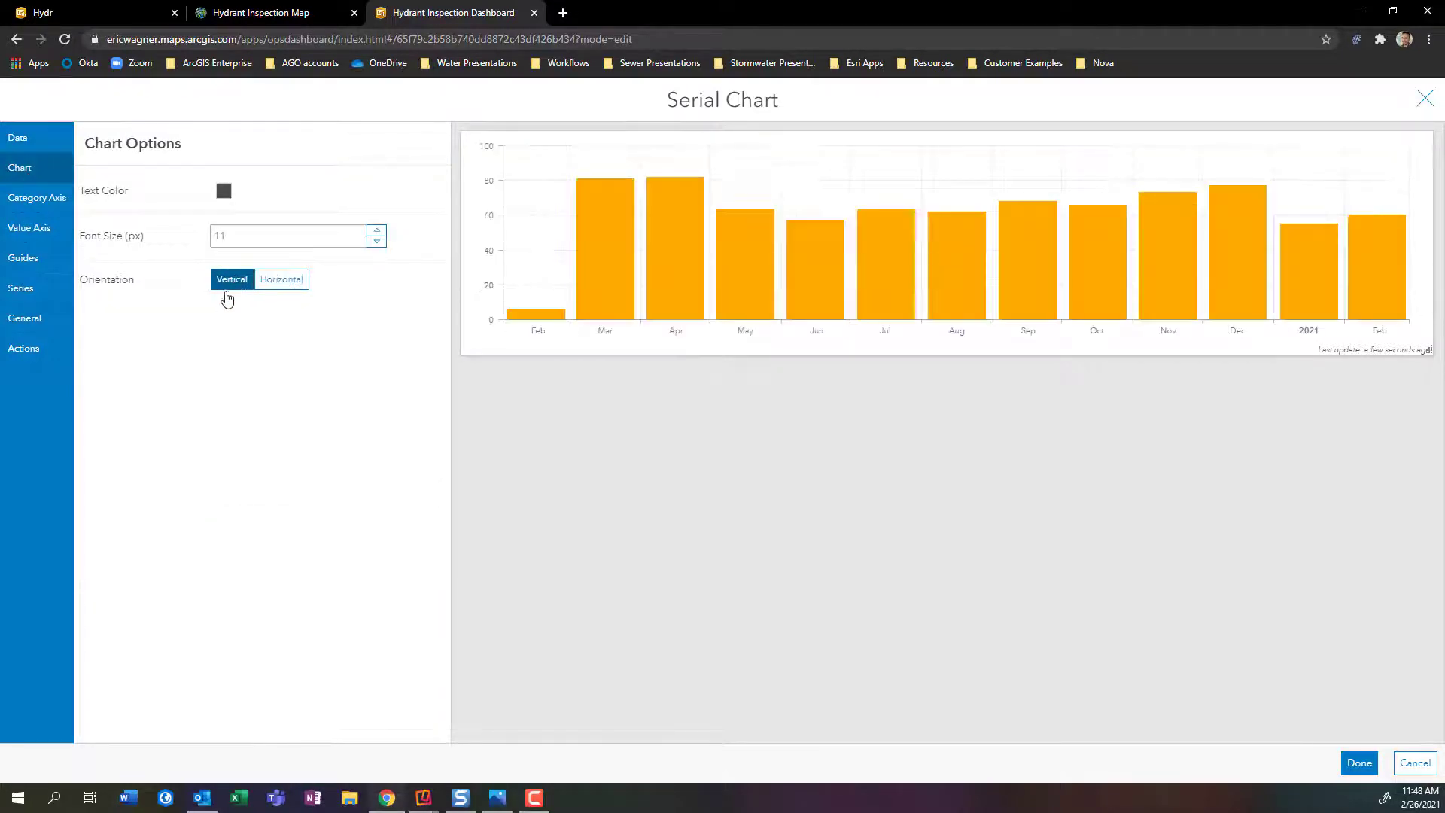
click(30, 202)
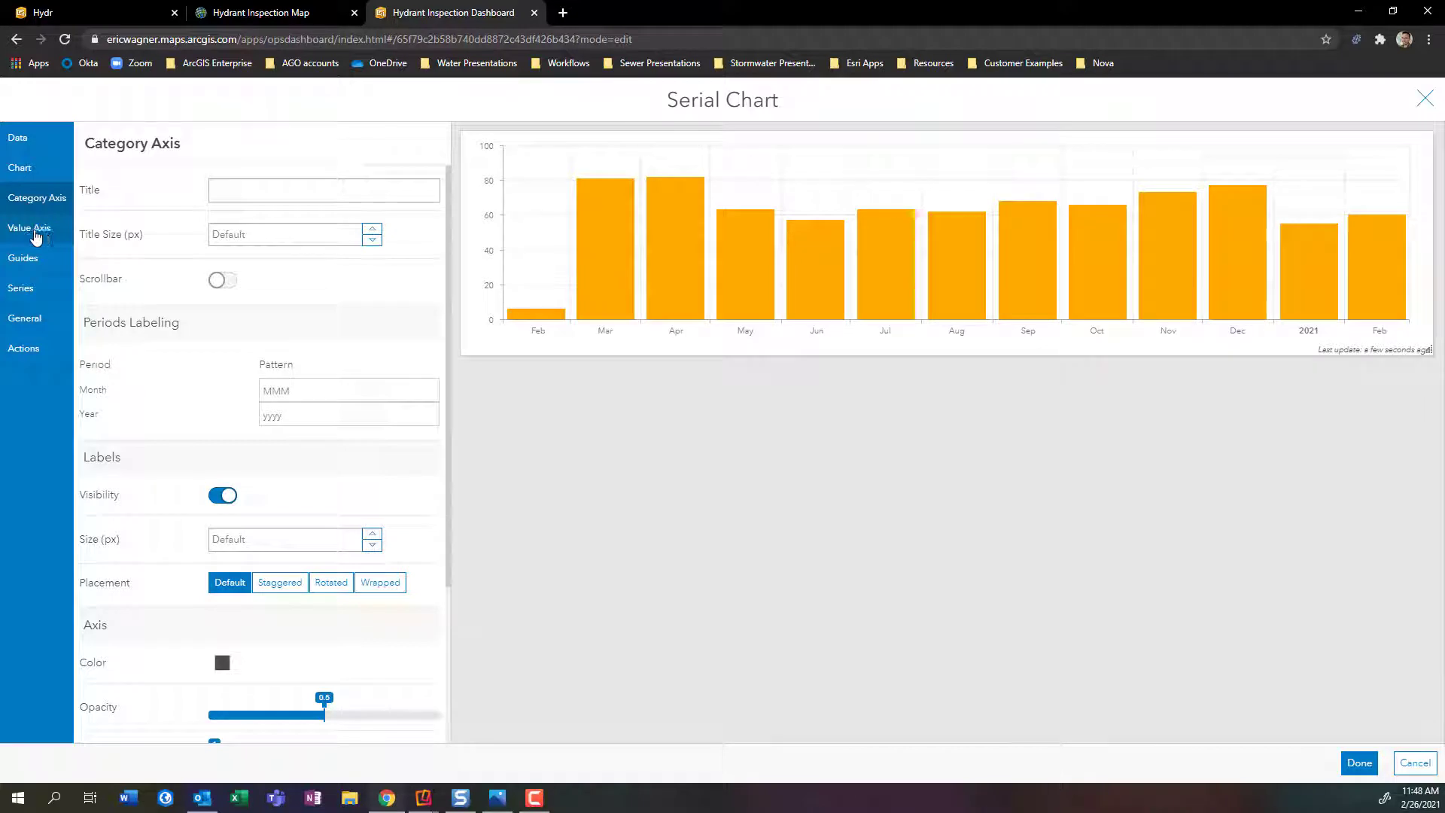
click(36, 230)
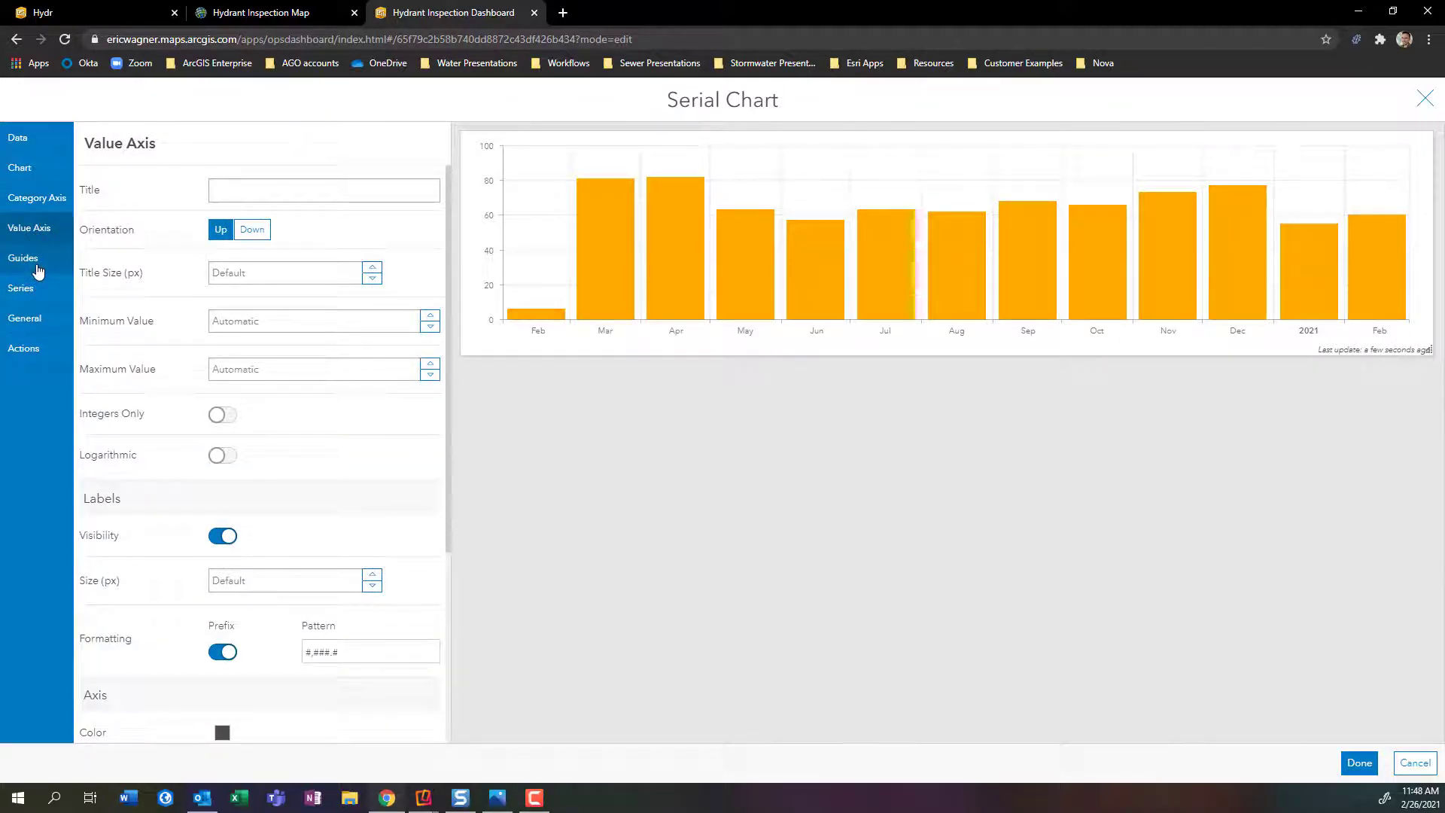
Add a guide to the serial chart with the label "Goal: 60" and the value 60.
click(38, 268)
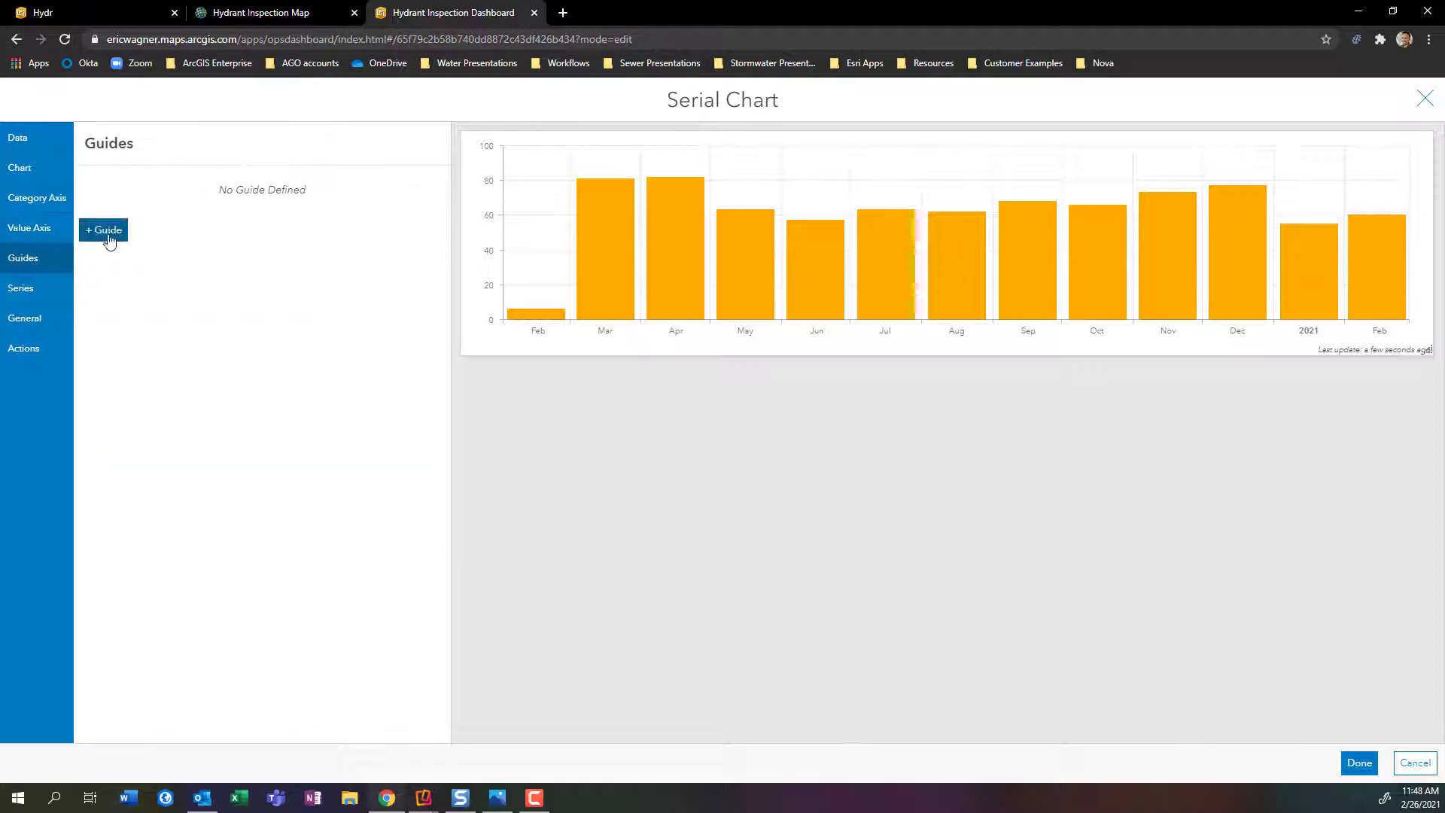
click(106, 230)
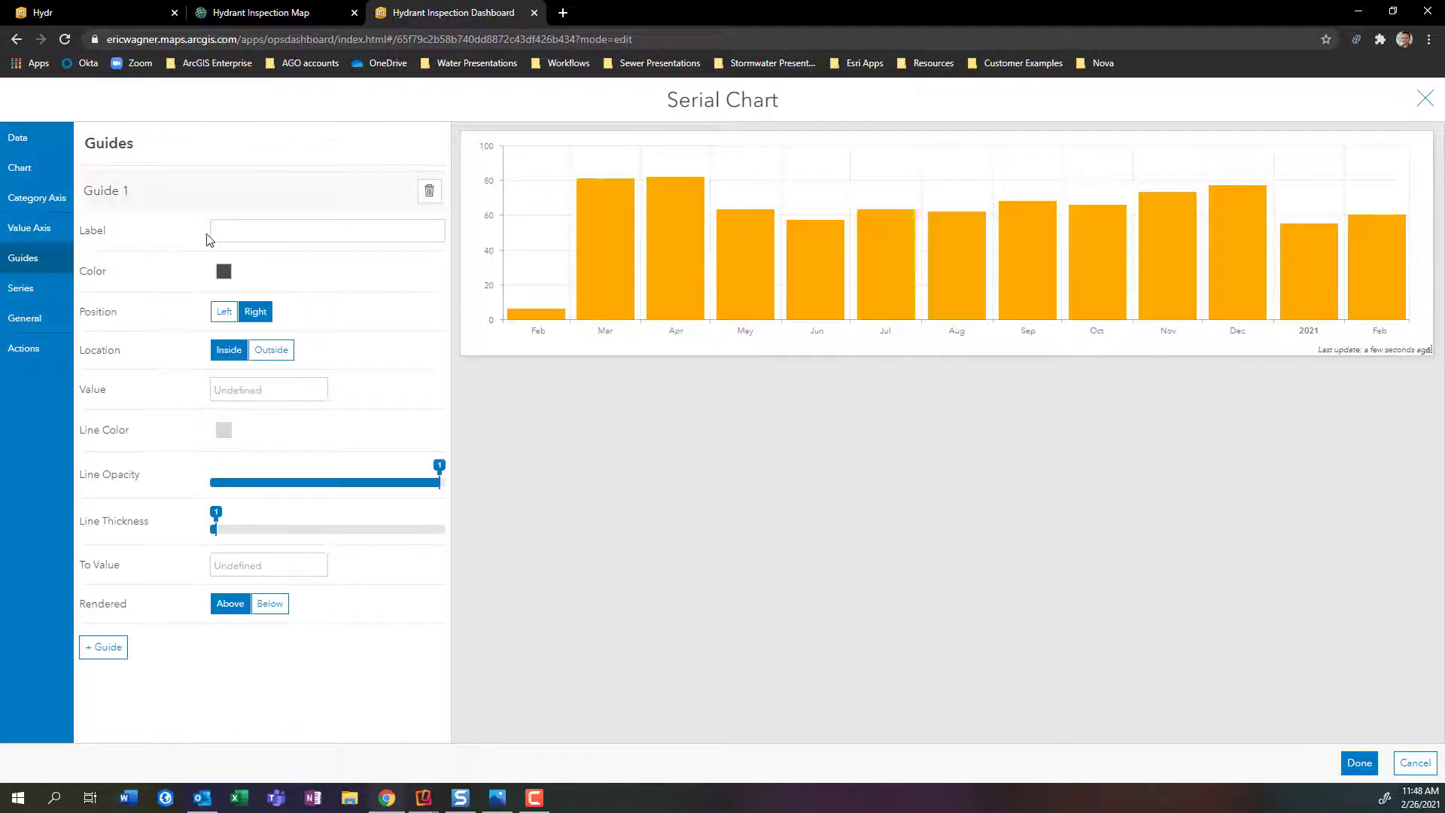
click(223, 228)
text(Goal: 60)
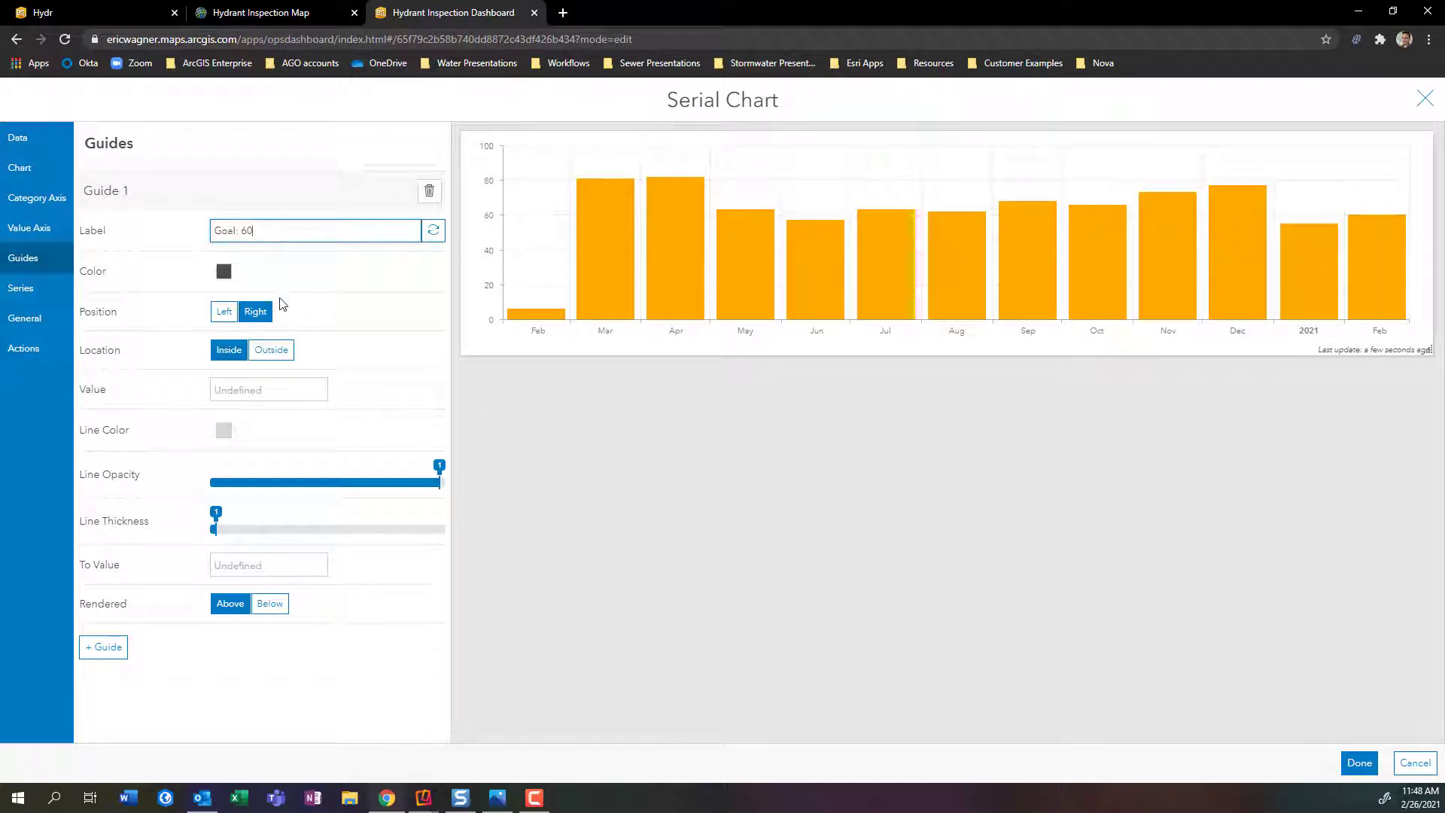
click(283, 388)
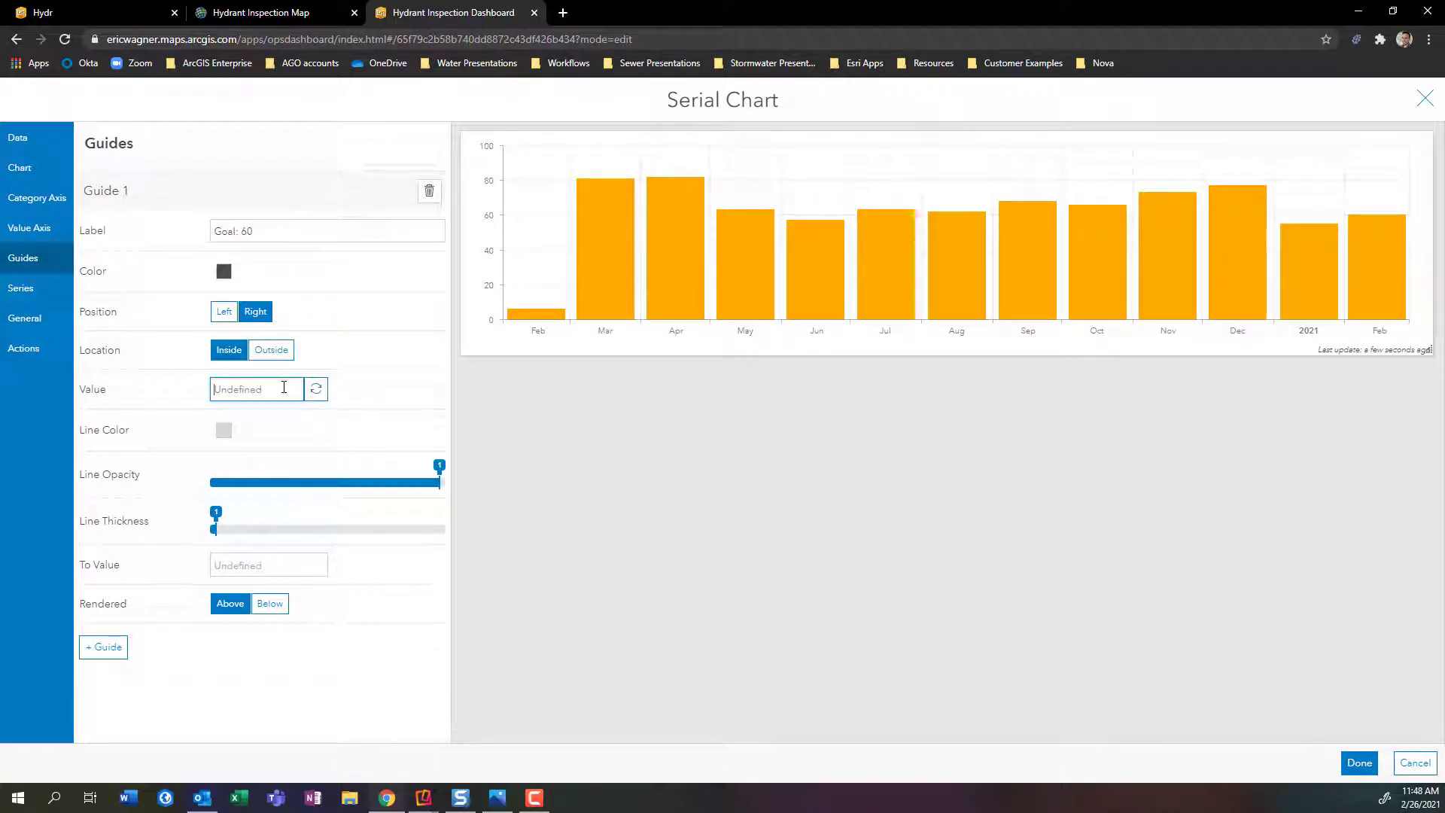
text(60)
click(316, 388)
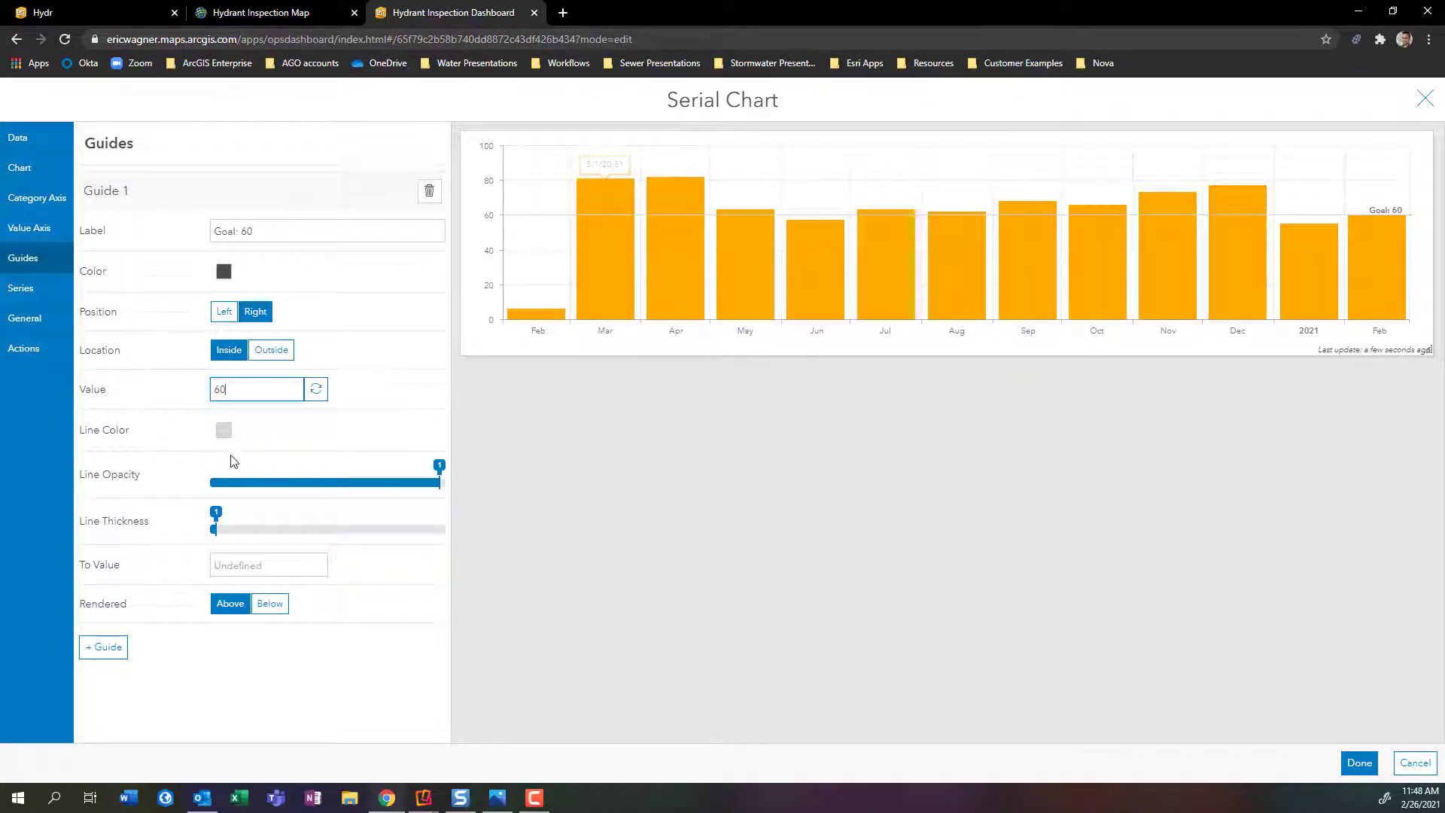
Set the goal guide's line color to blue (#0070ff) and its label position to Left.
click(223, 430)
click(336, 482)
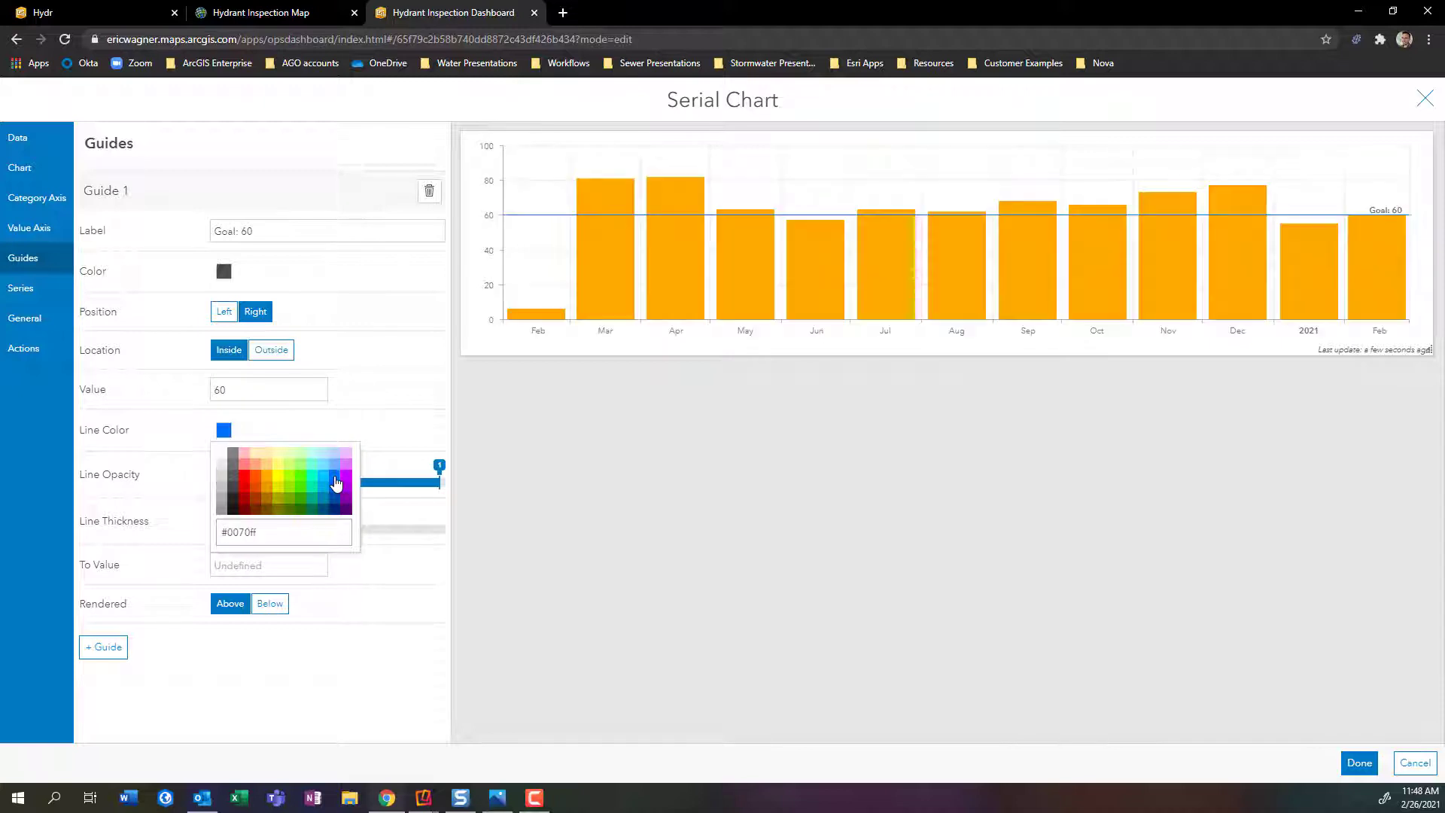
click(224, 310)
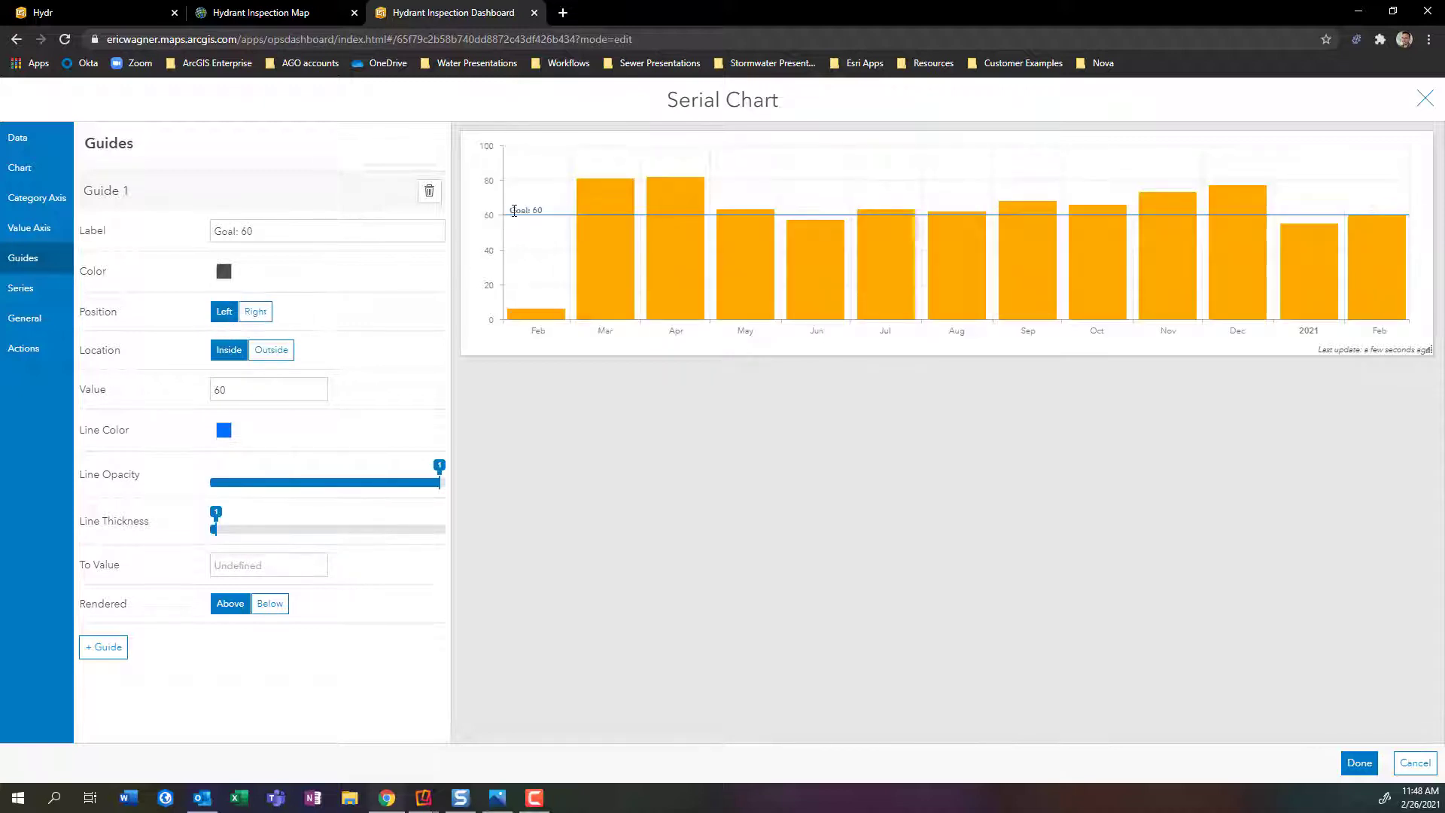
Set the goal guide's label color to blue (#0070ff) and its To Value to 0.
click(225, 272)
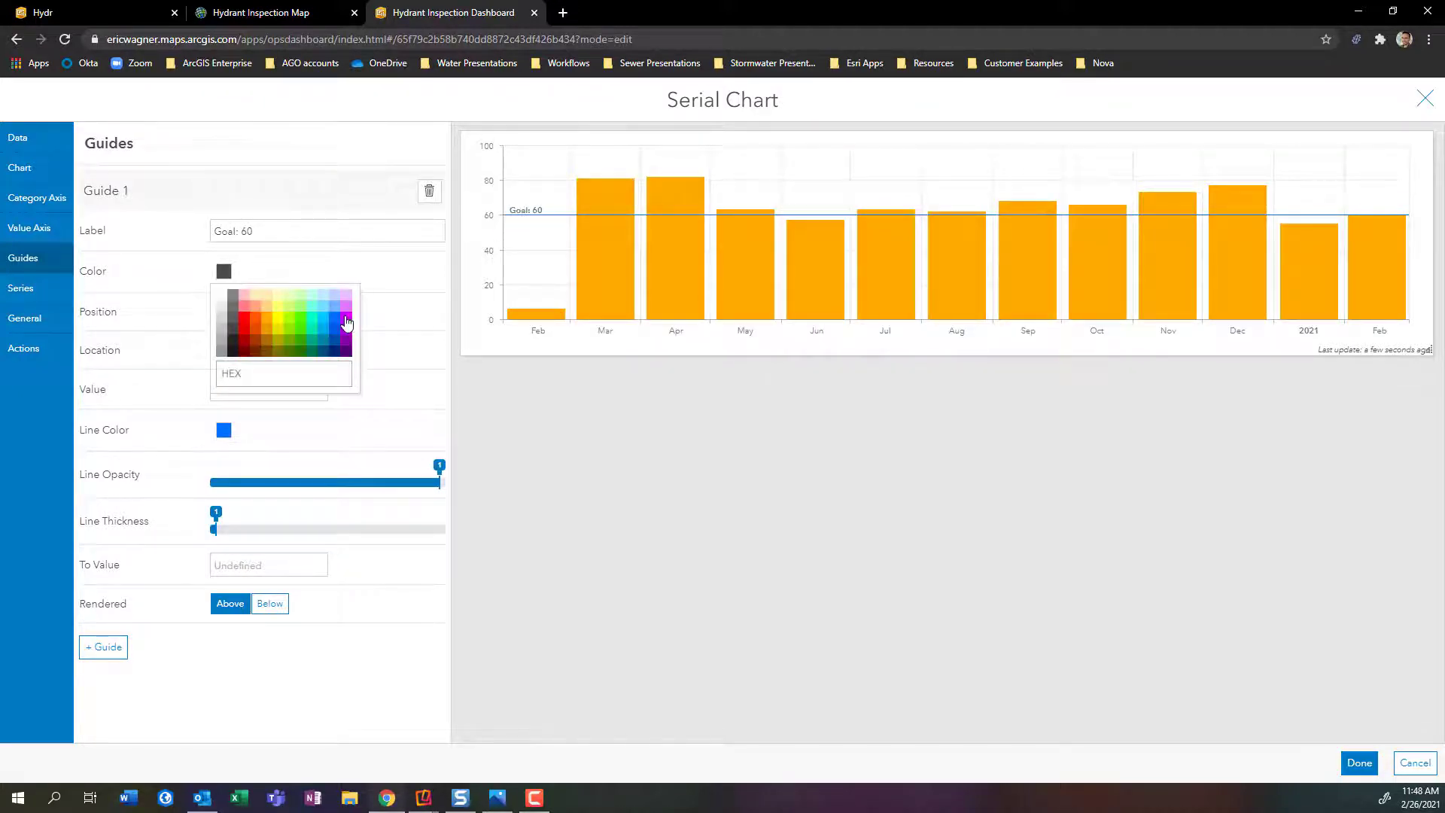
click(334, 317)
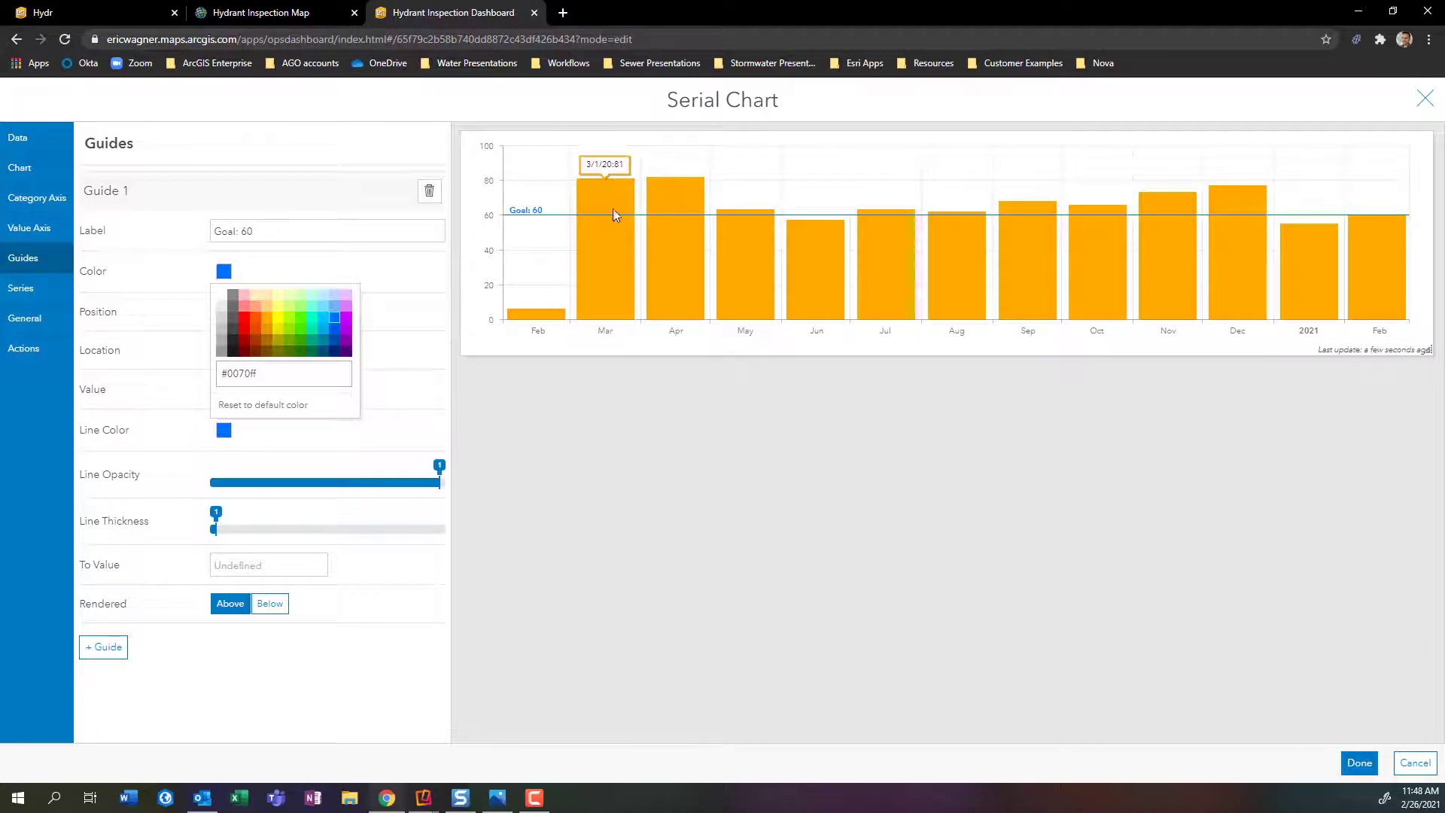
click(297, 691)
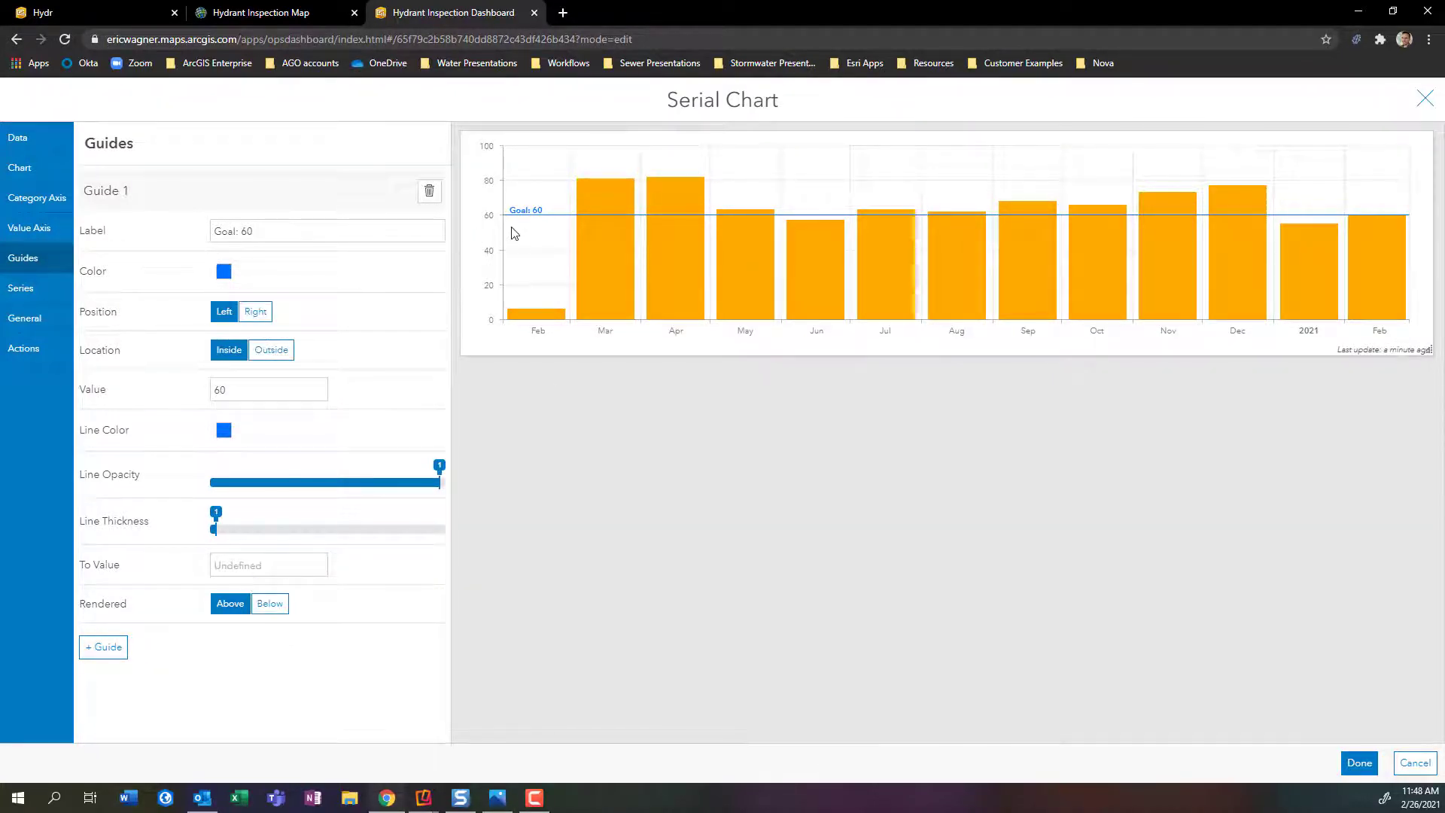
click(263, 560)
text(0)
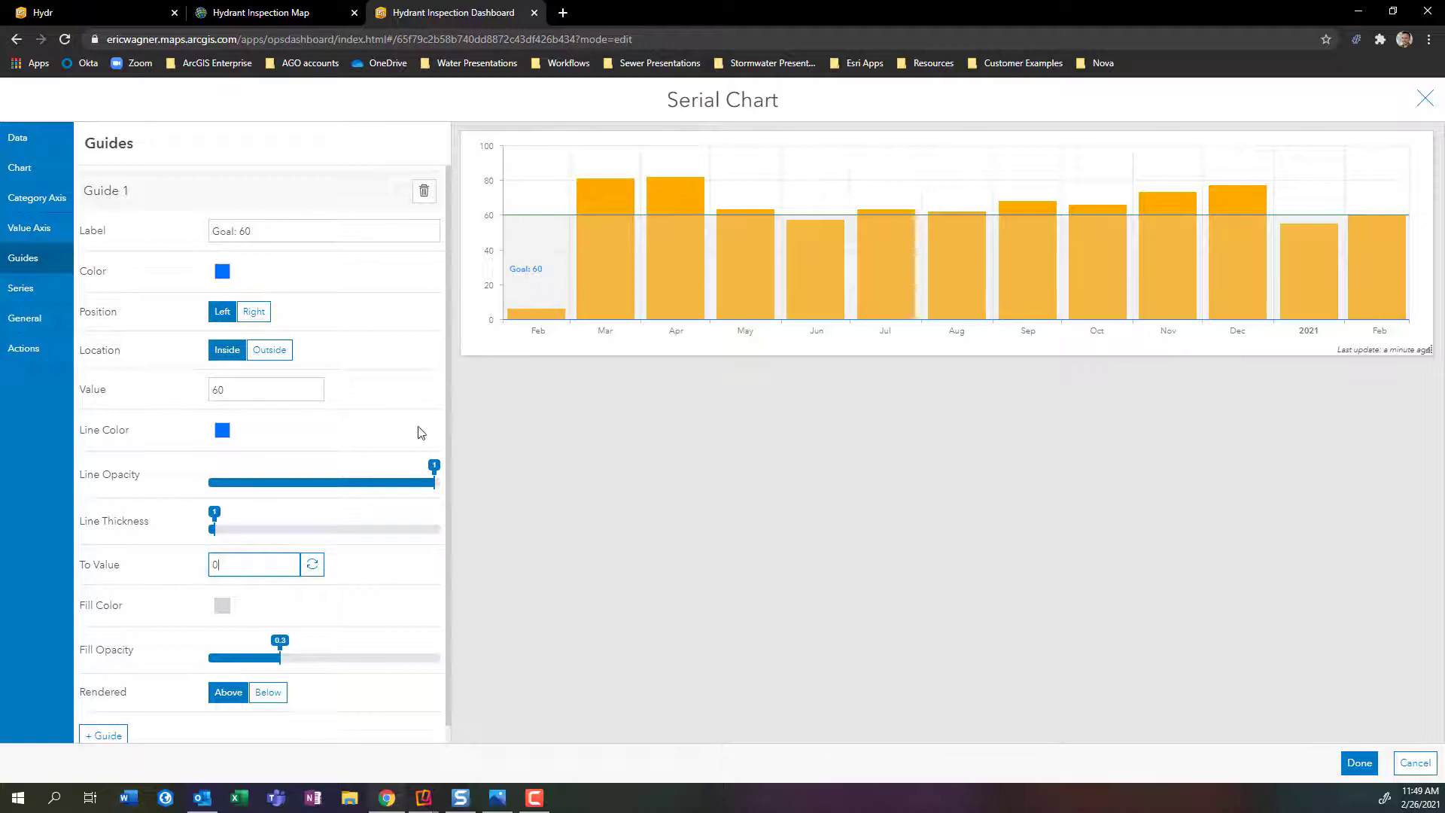
Turn on data labels for the chart series and set the bar color to blue (#0070ff).
click(33, 302)
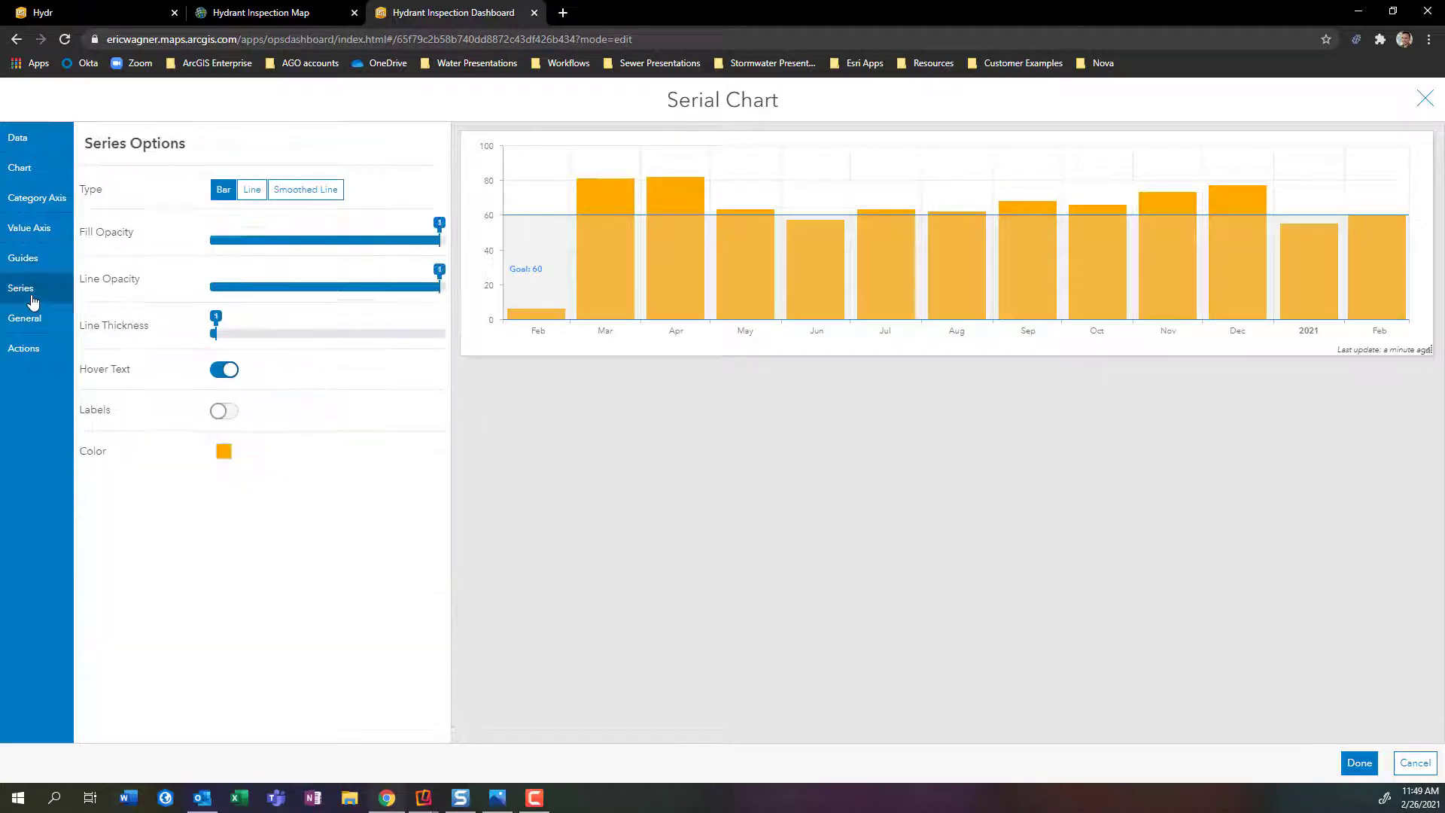
click(225, 411)
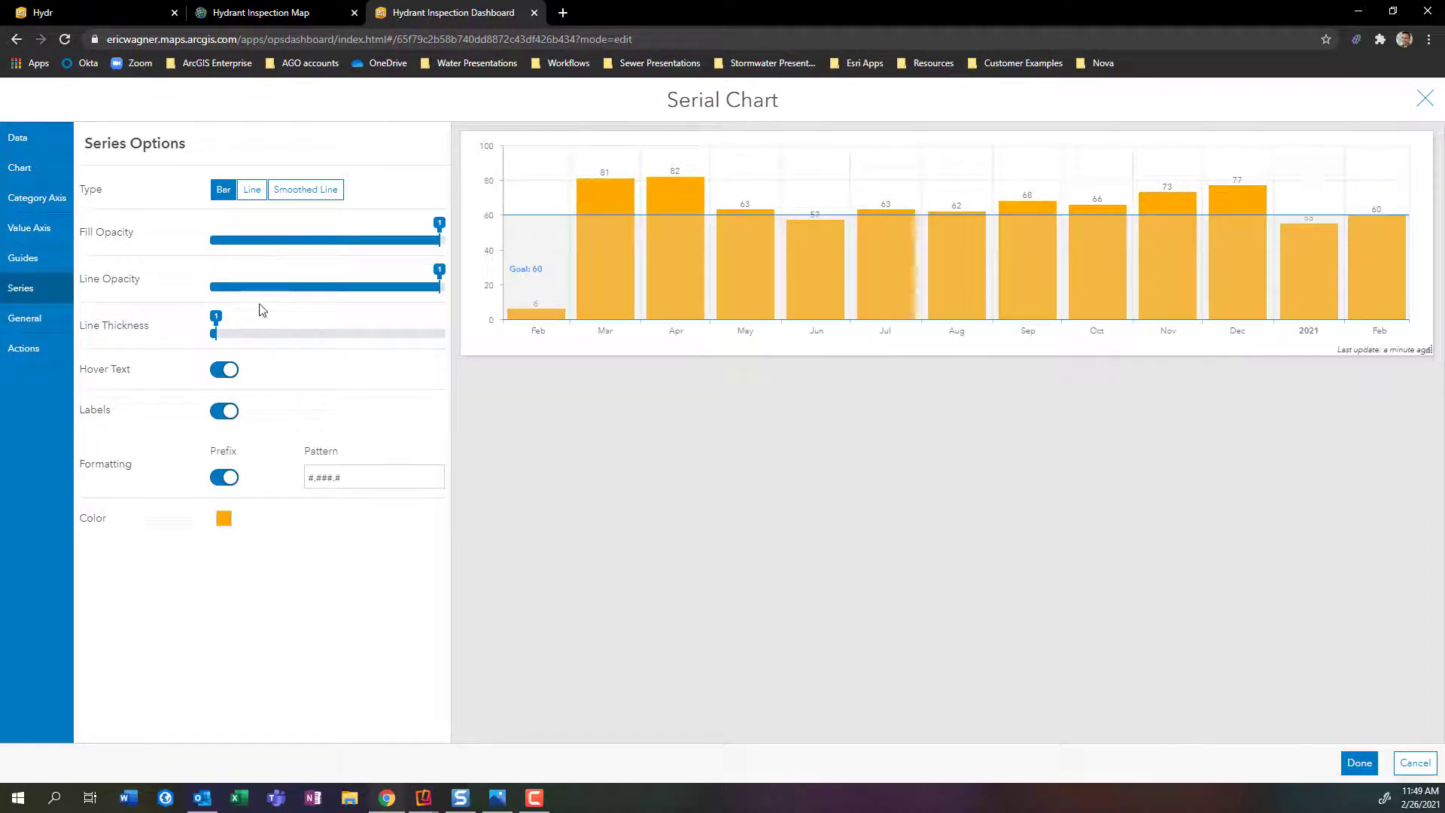
click(223, 518)
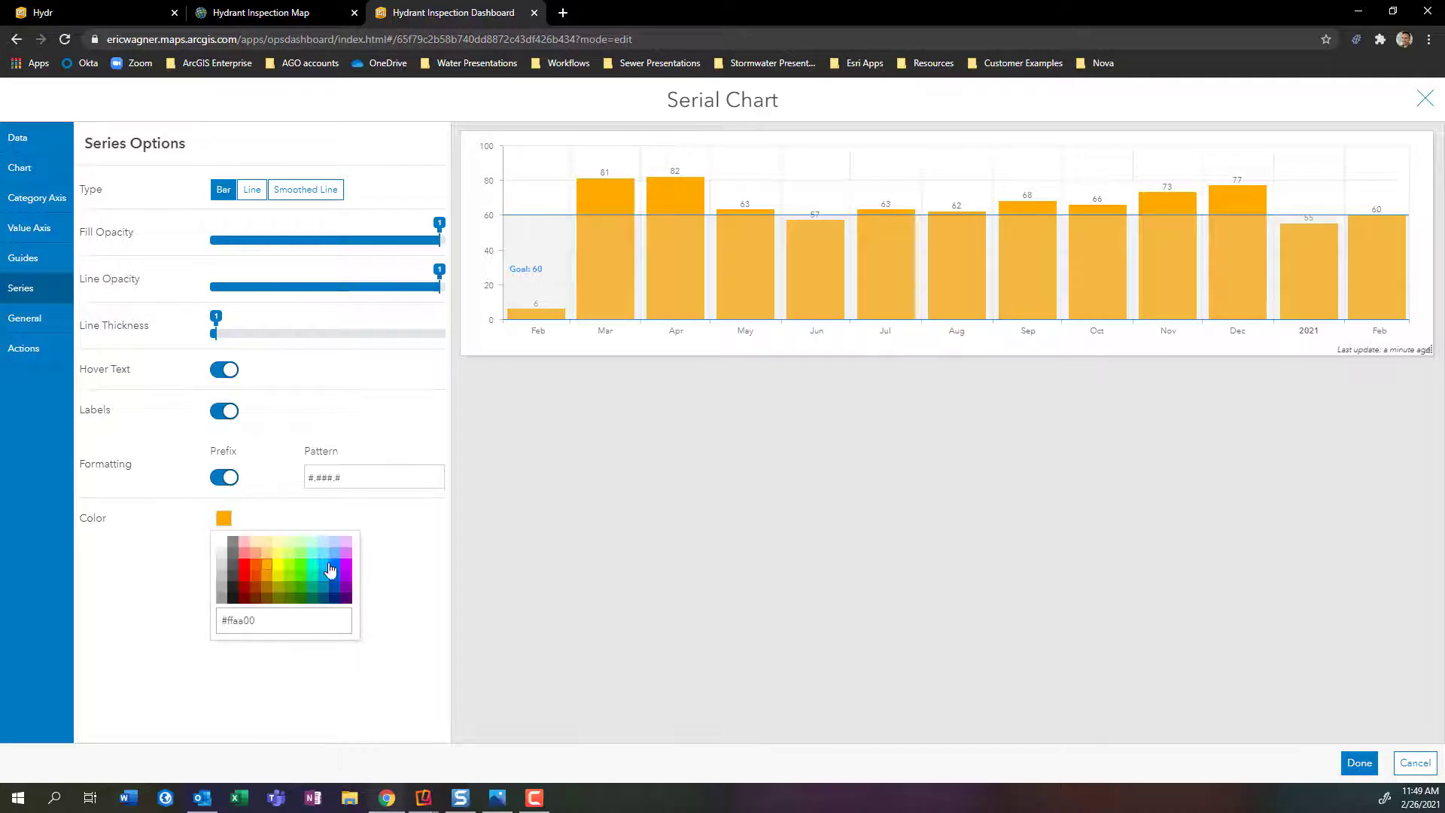
click(334, 566)
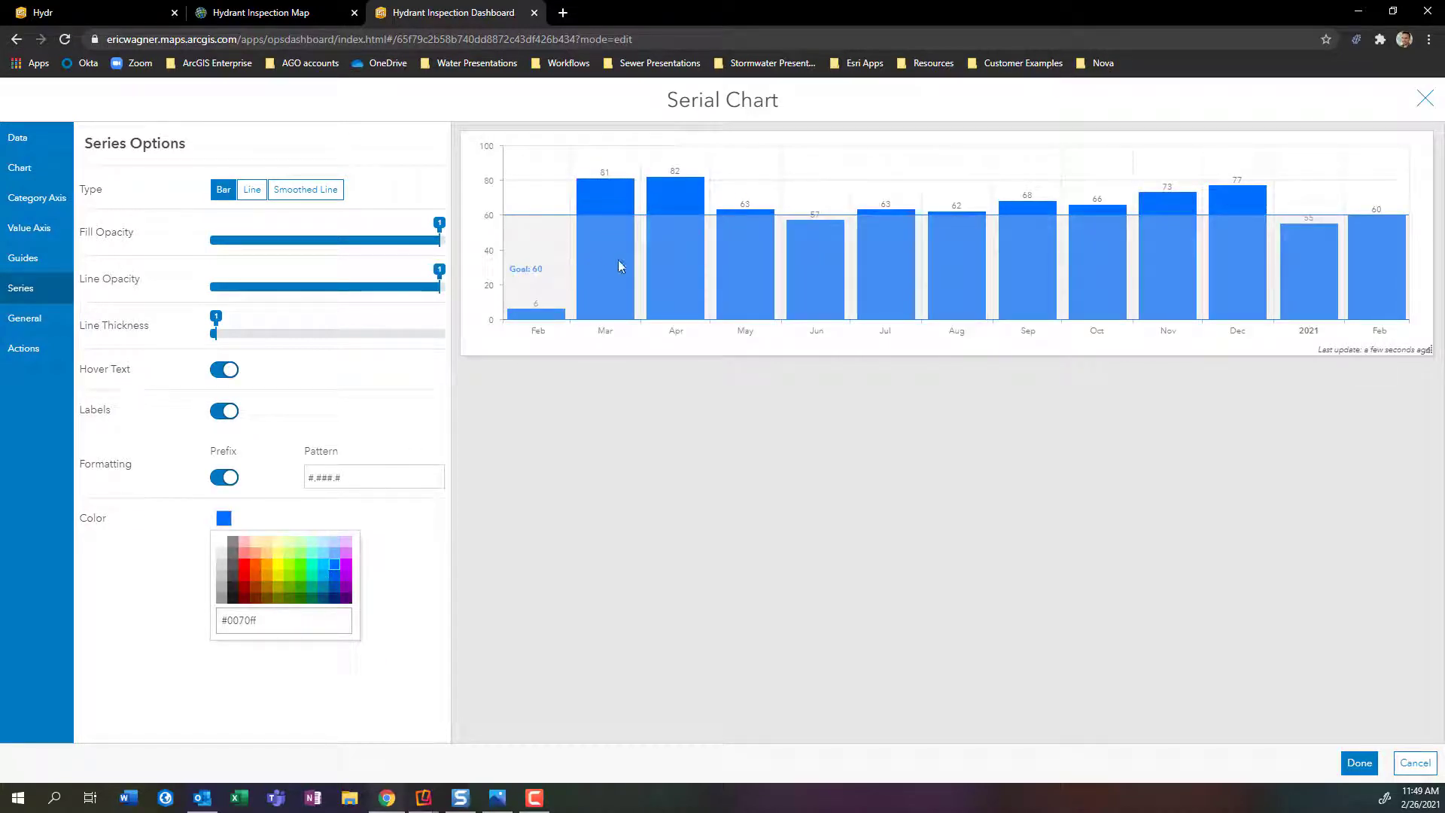
click(405, 612)
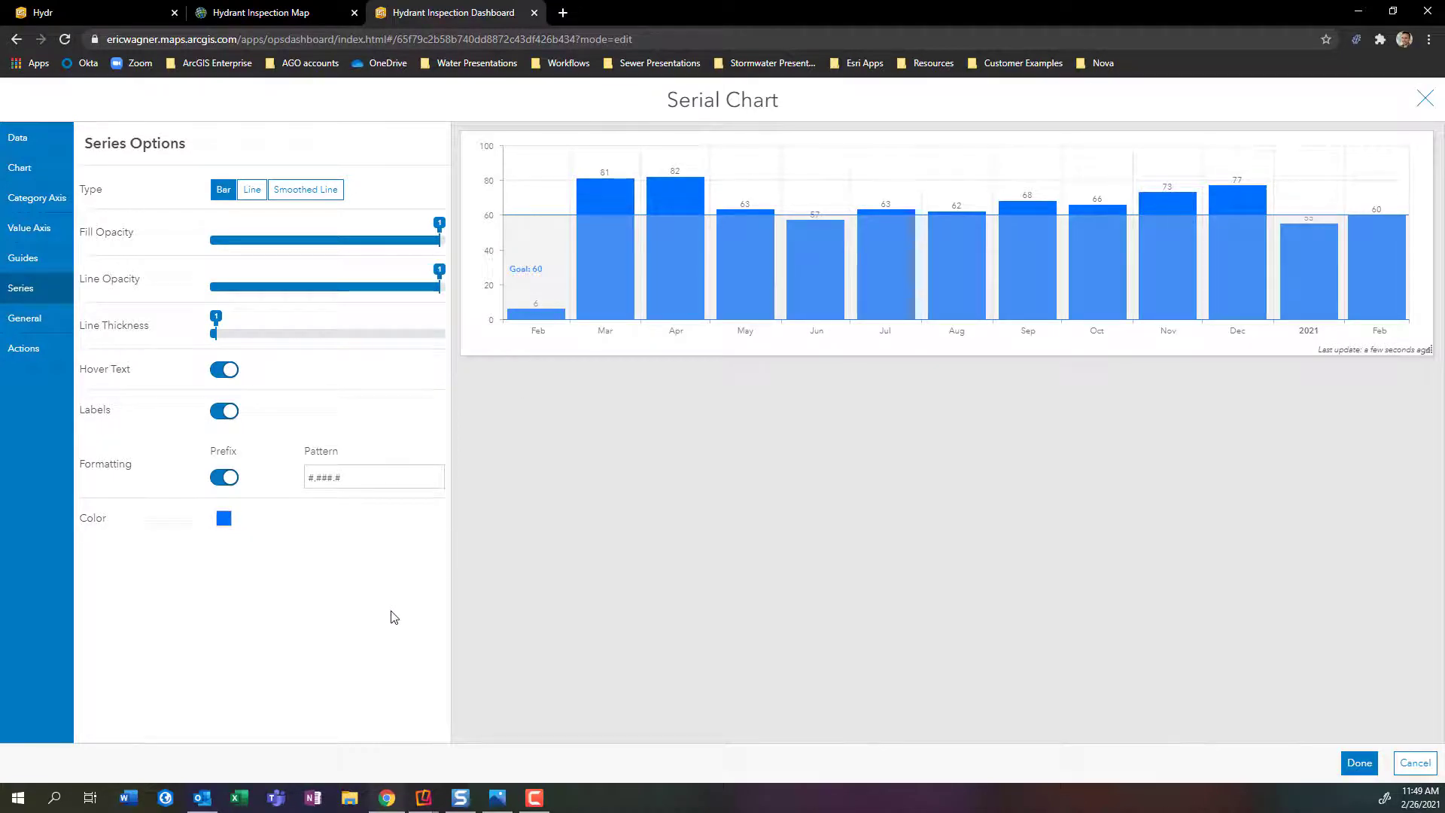
Try the Line and Smoothed Line series types, and restore the Bar type.
click(251, 197)
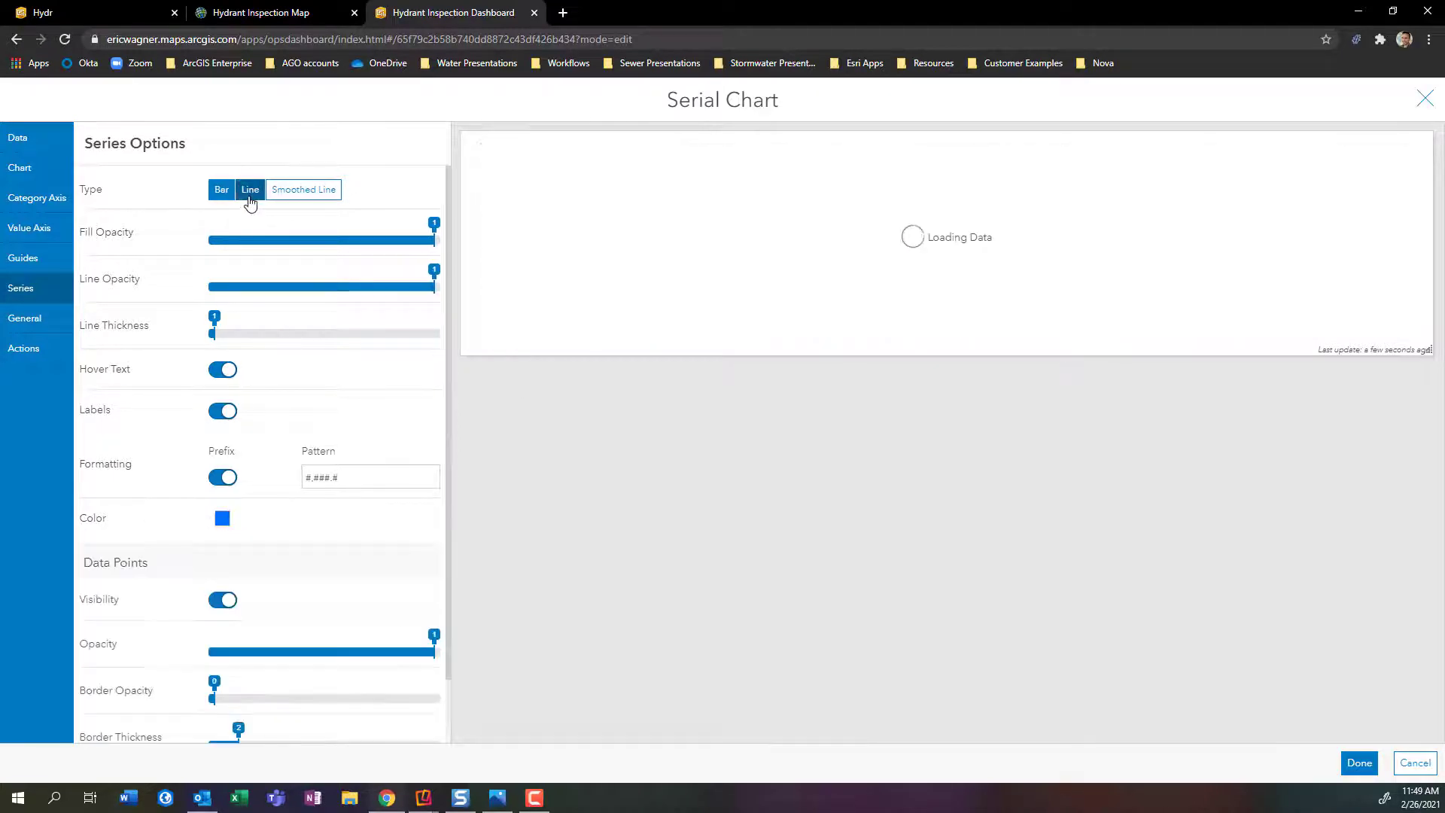
click(287, 194)
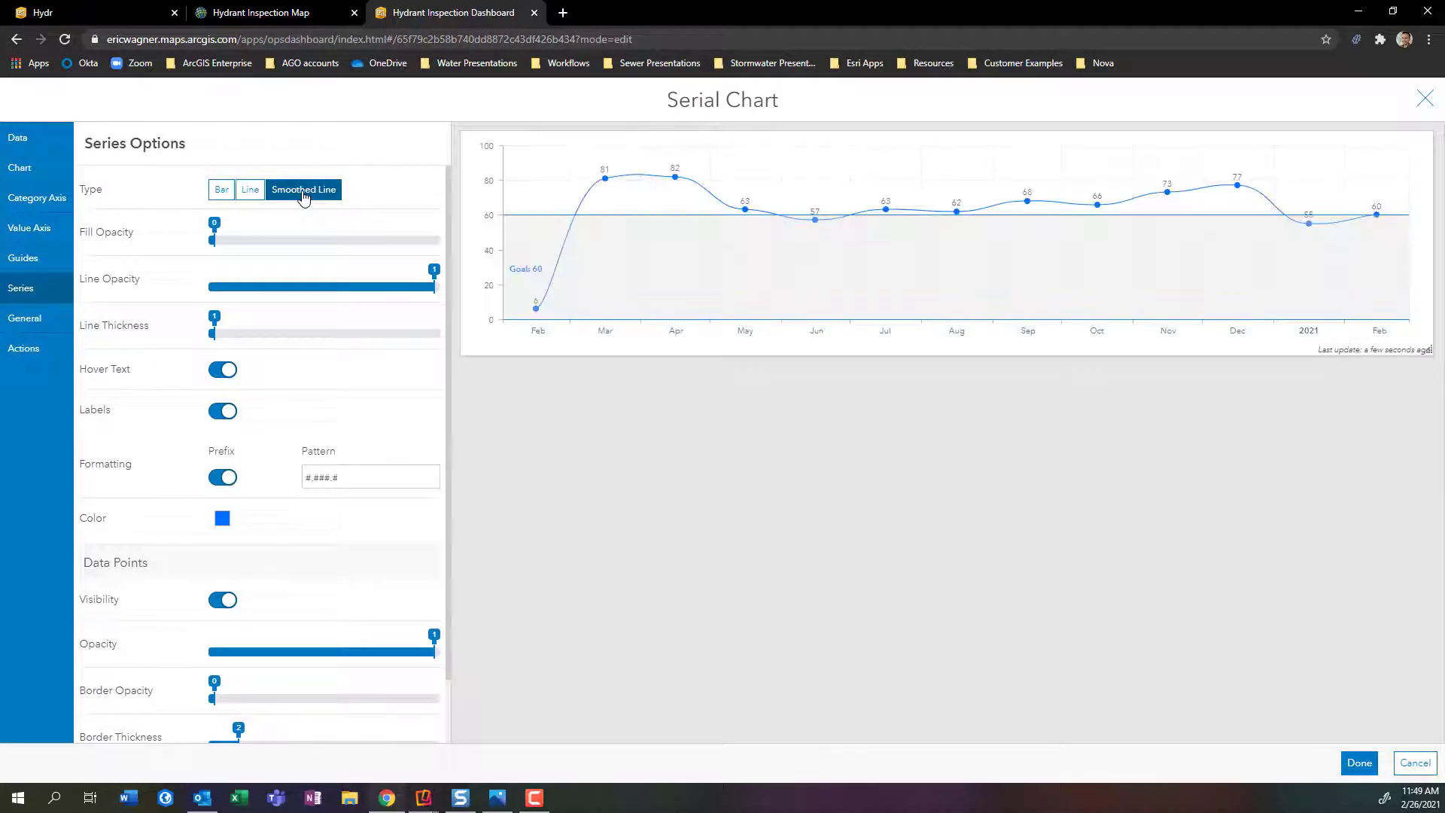
click(224, 192)
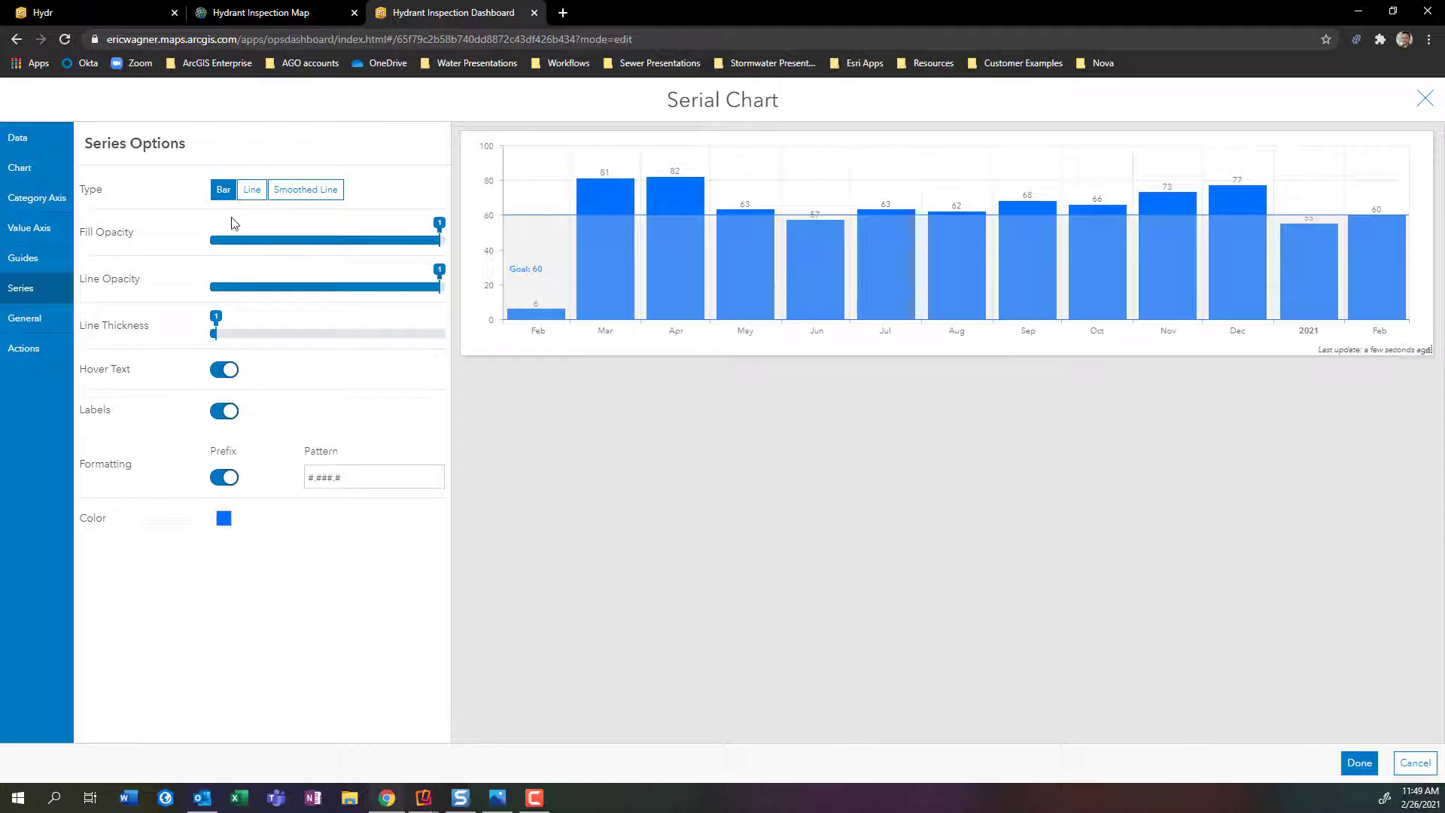
Give the serial chart the bold title "inosections By Month:", disable its last update text, and finish the chart configuration.
click(30, 322)
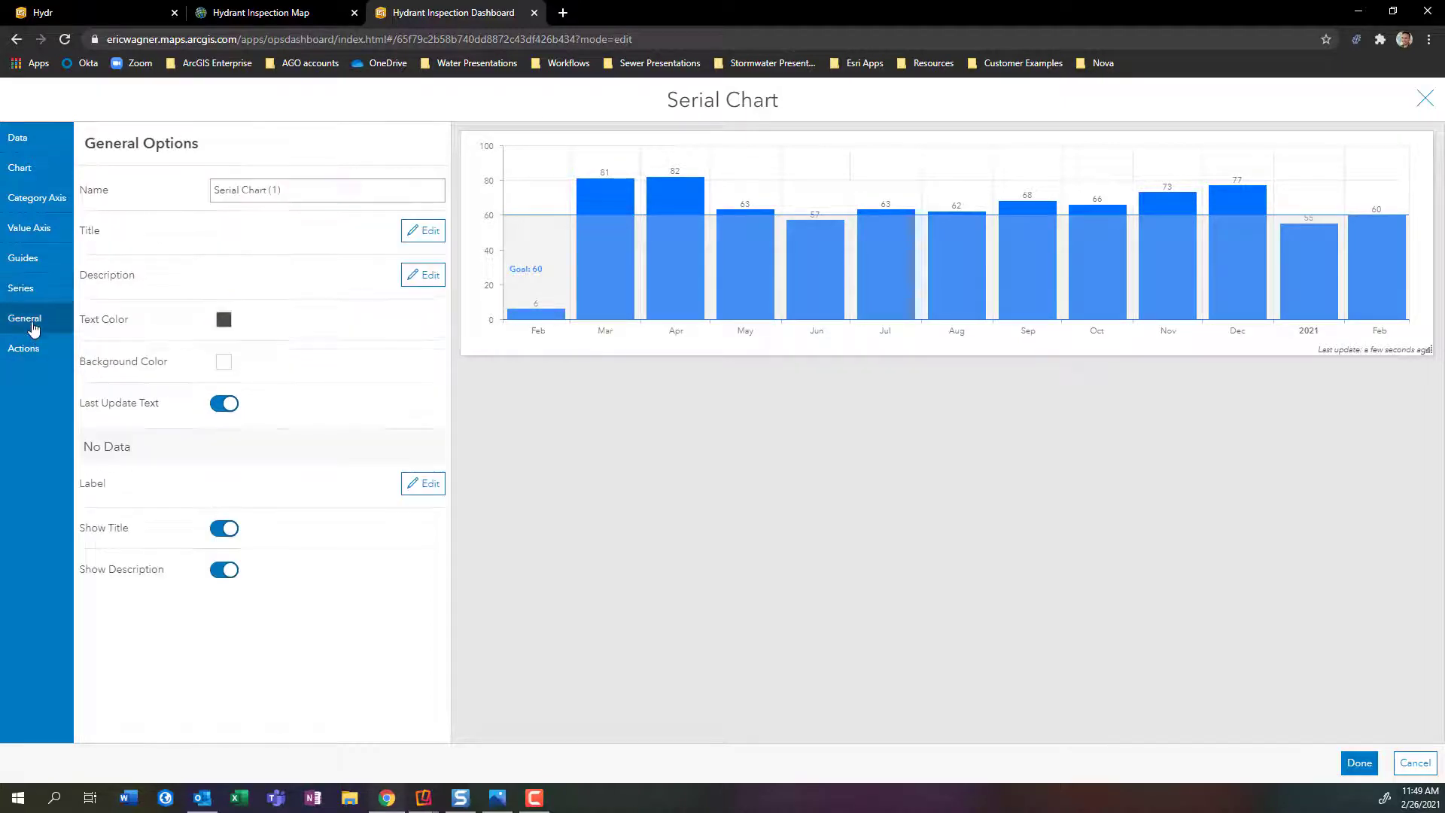
click(420, 236)
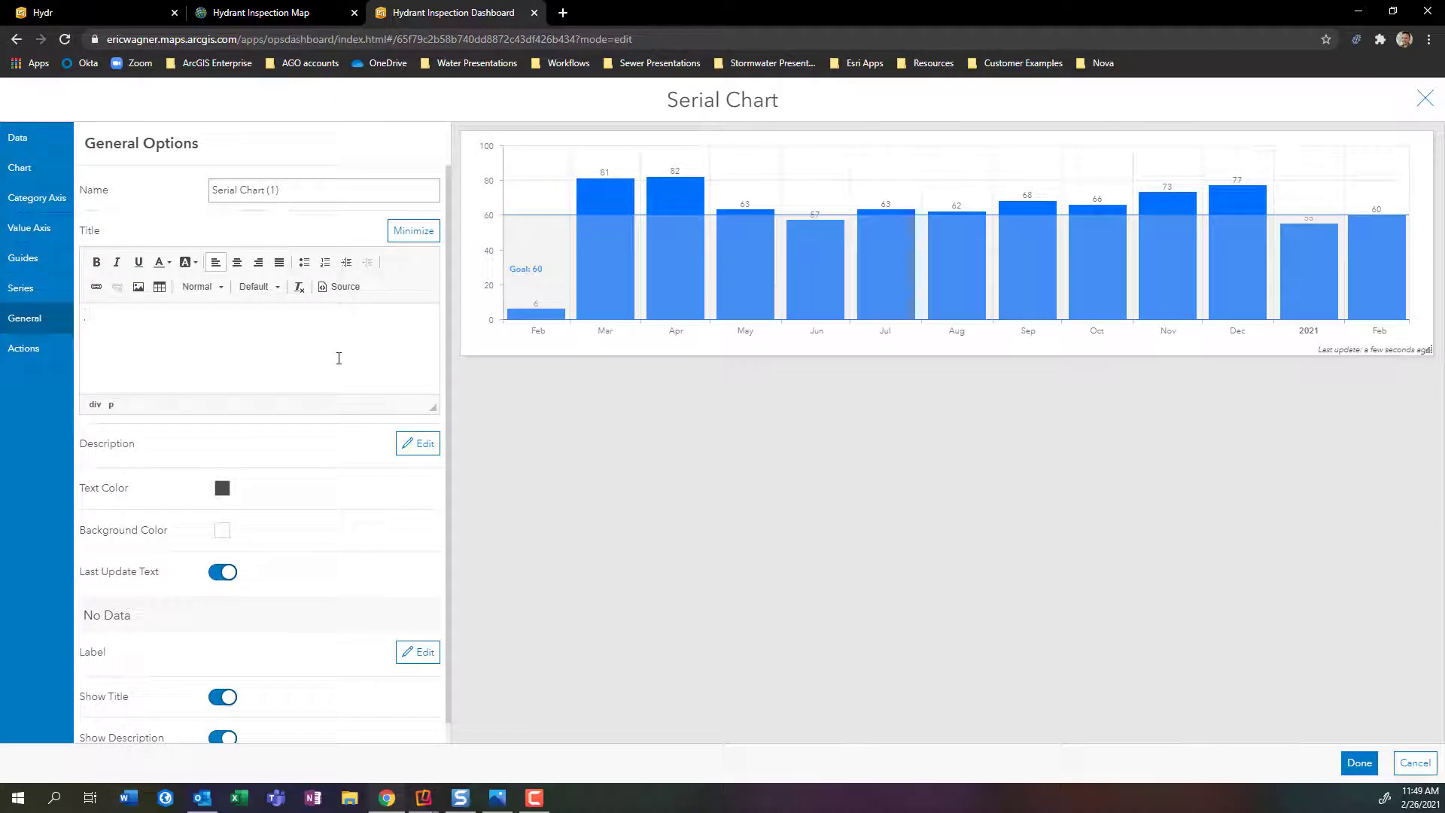
text(inosec)
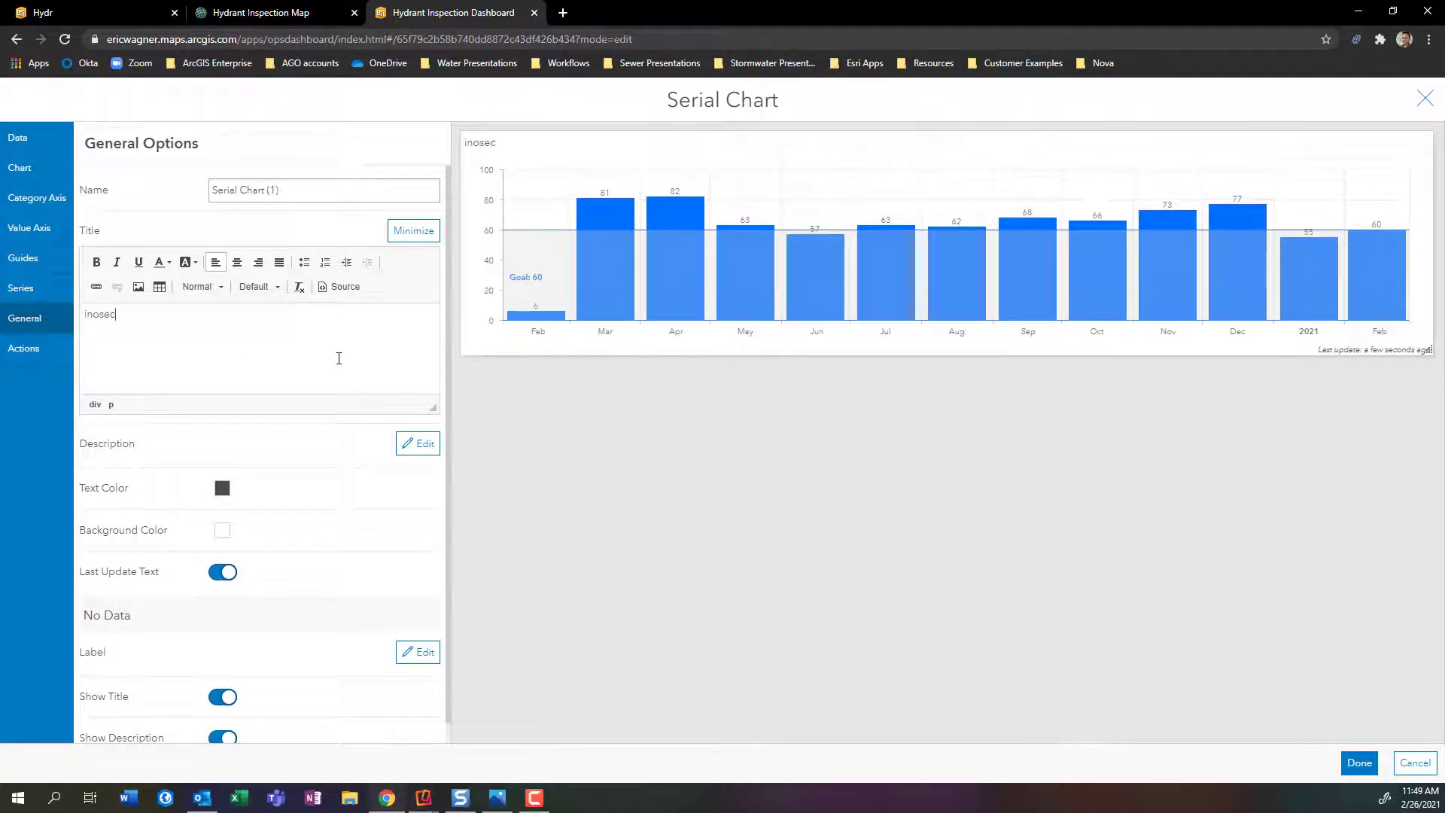
text(tions By Month:)
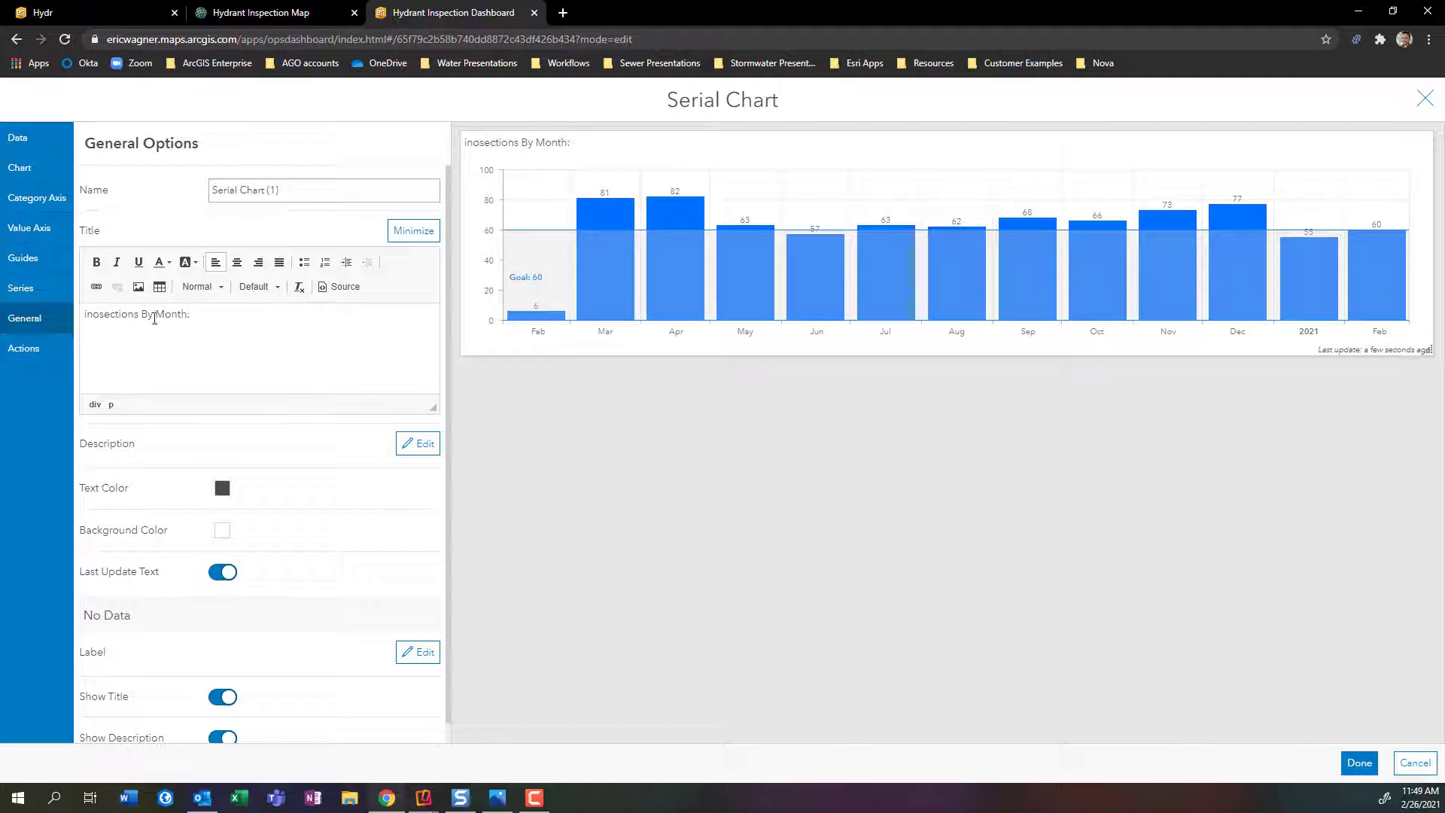
triple_click(154, 318)
click(96, 262)
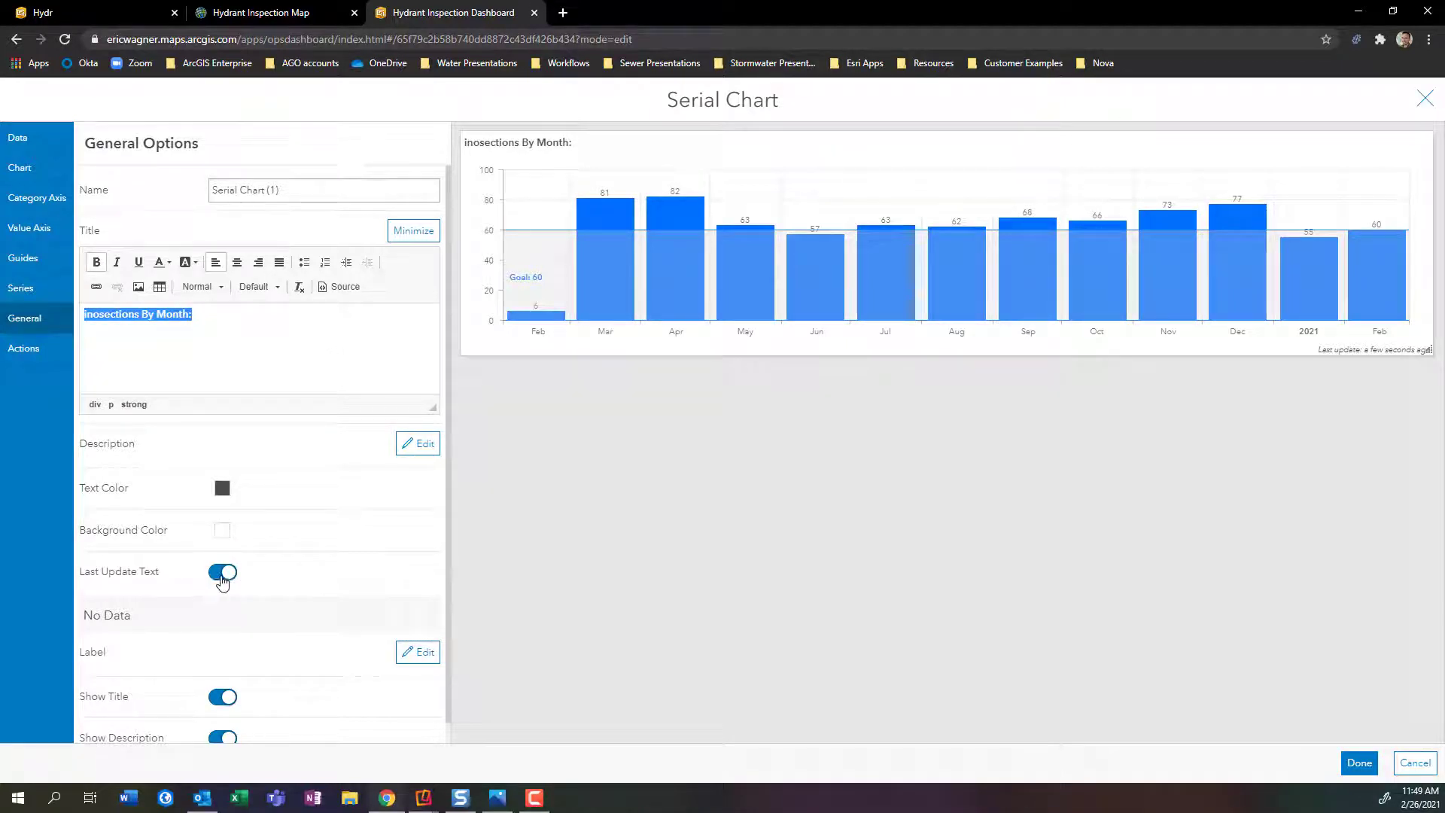
click(222, 576)
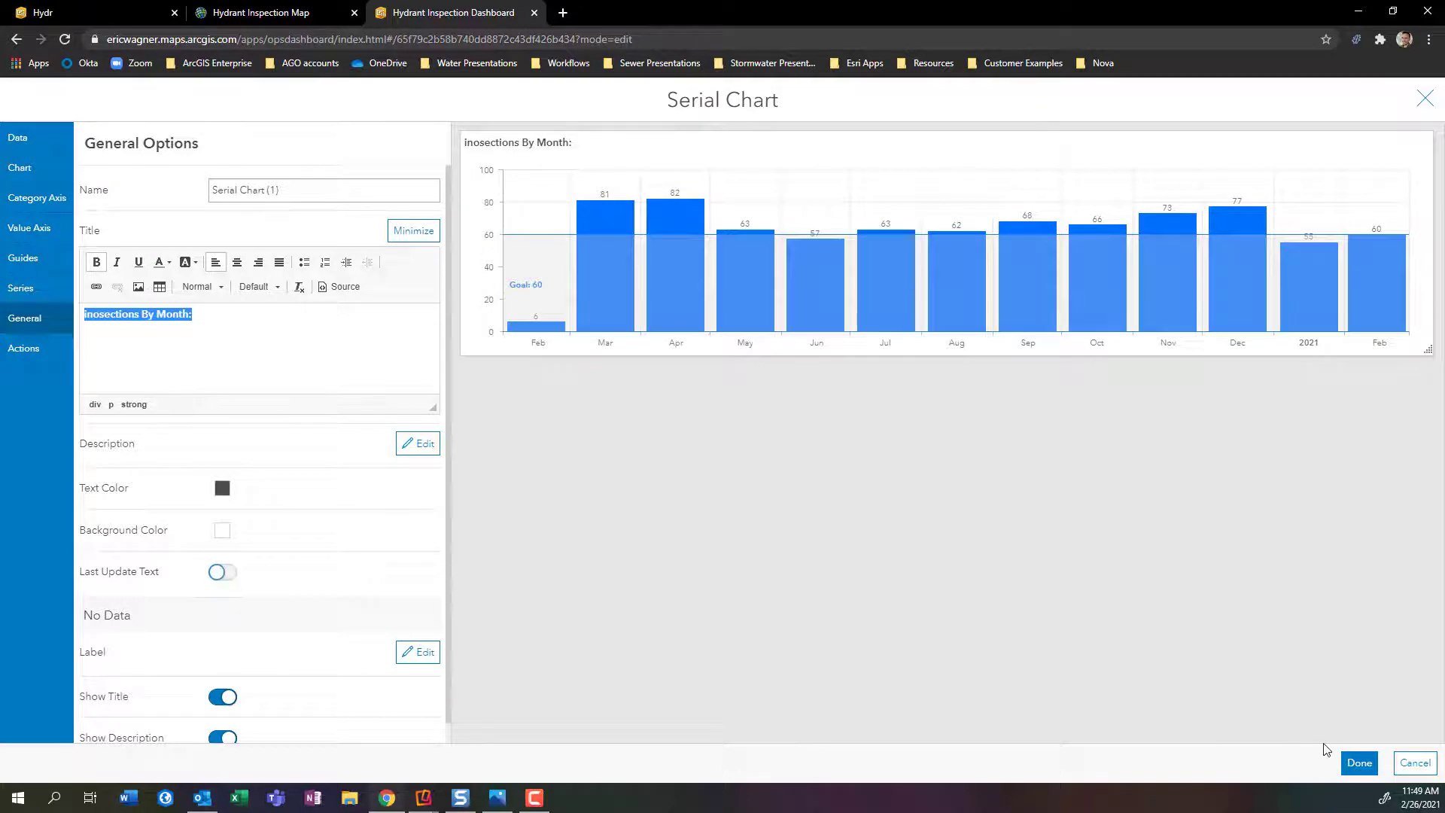
click(1360, 762)
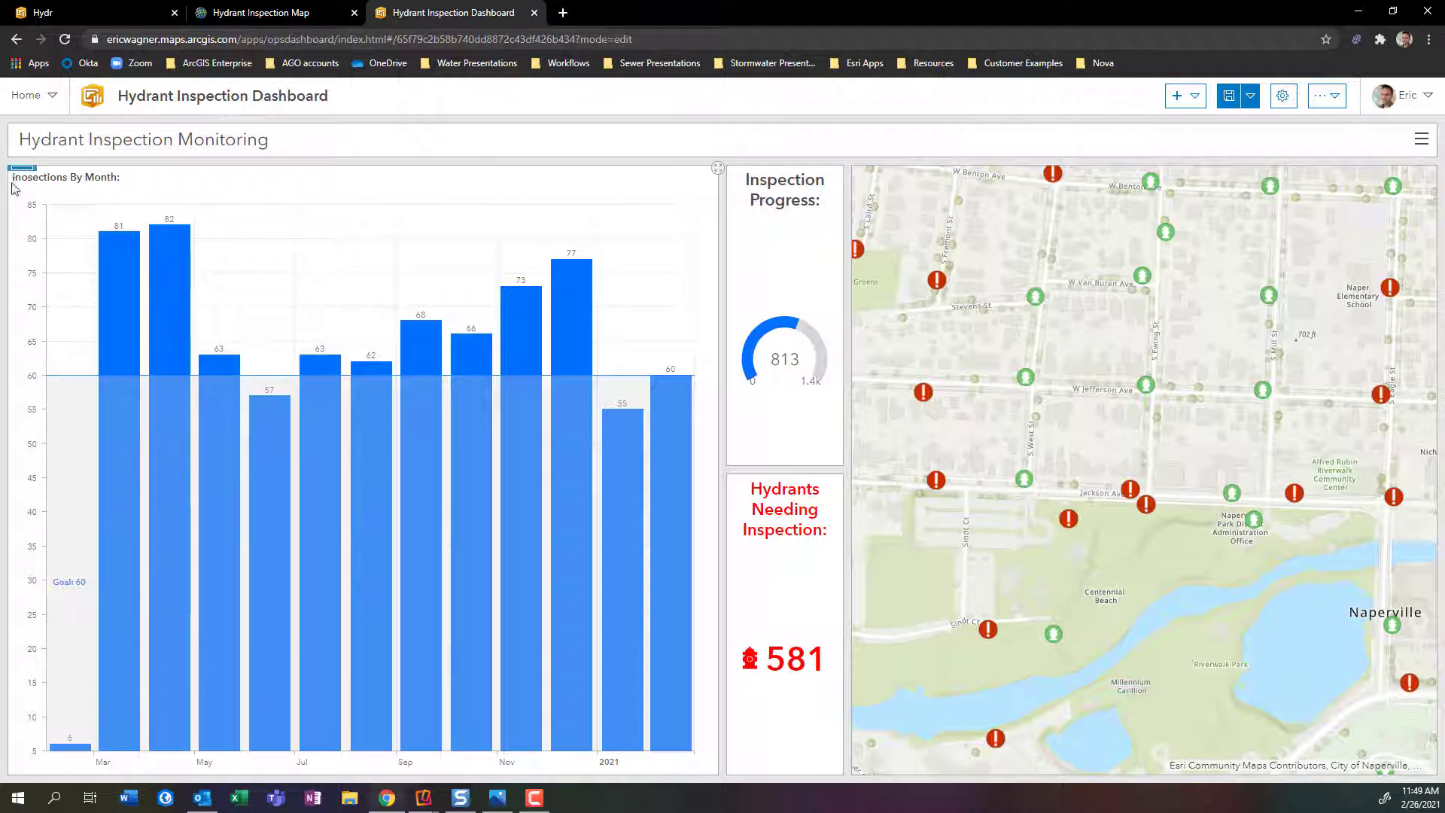
Move the serial chart from the left side of the dashboard to beneath the map.
drag(13, 178, 38, 179)
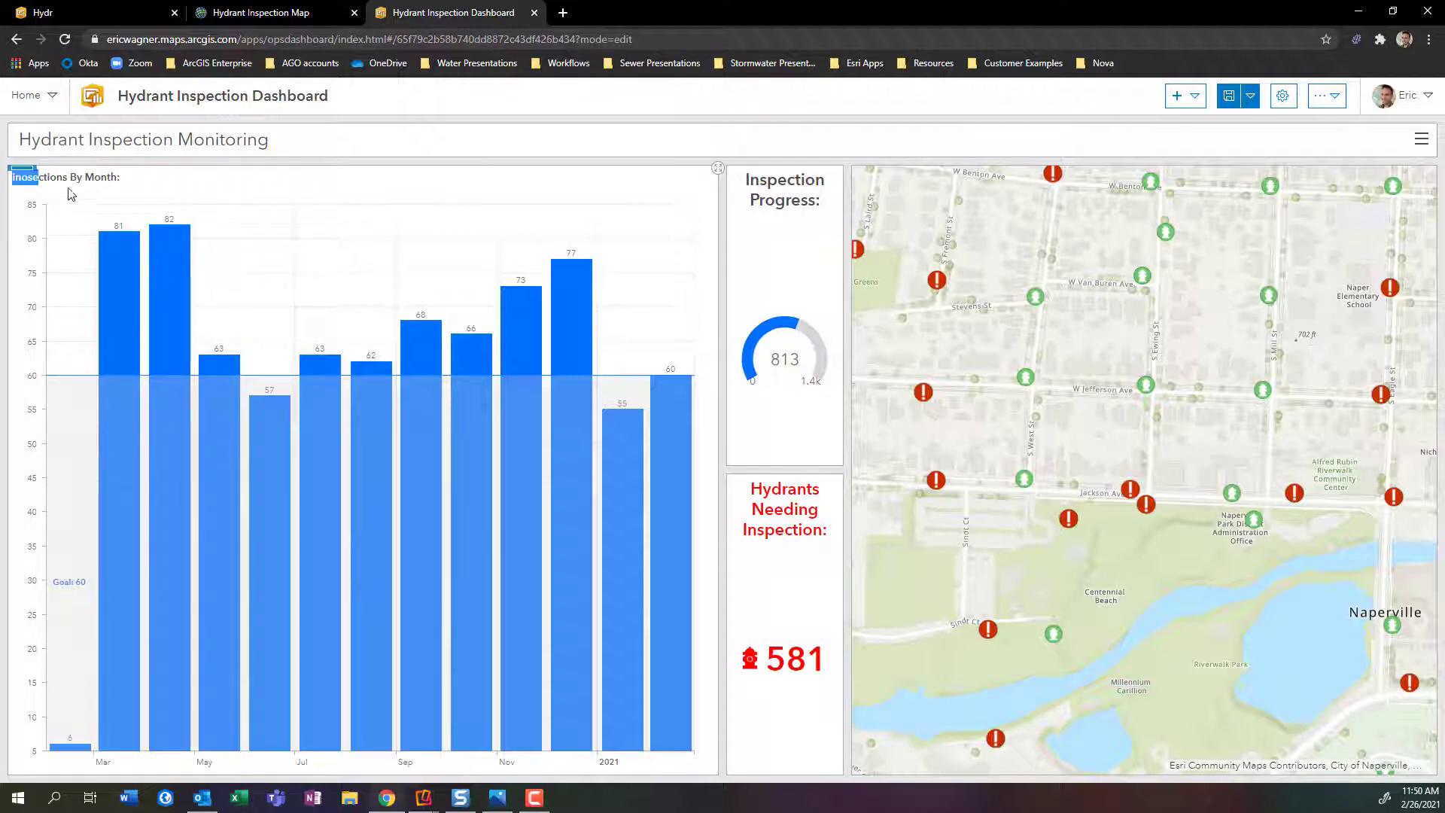
mouse_move(21, 176)
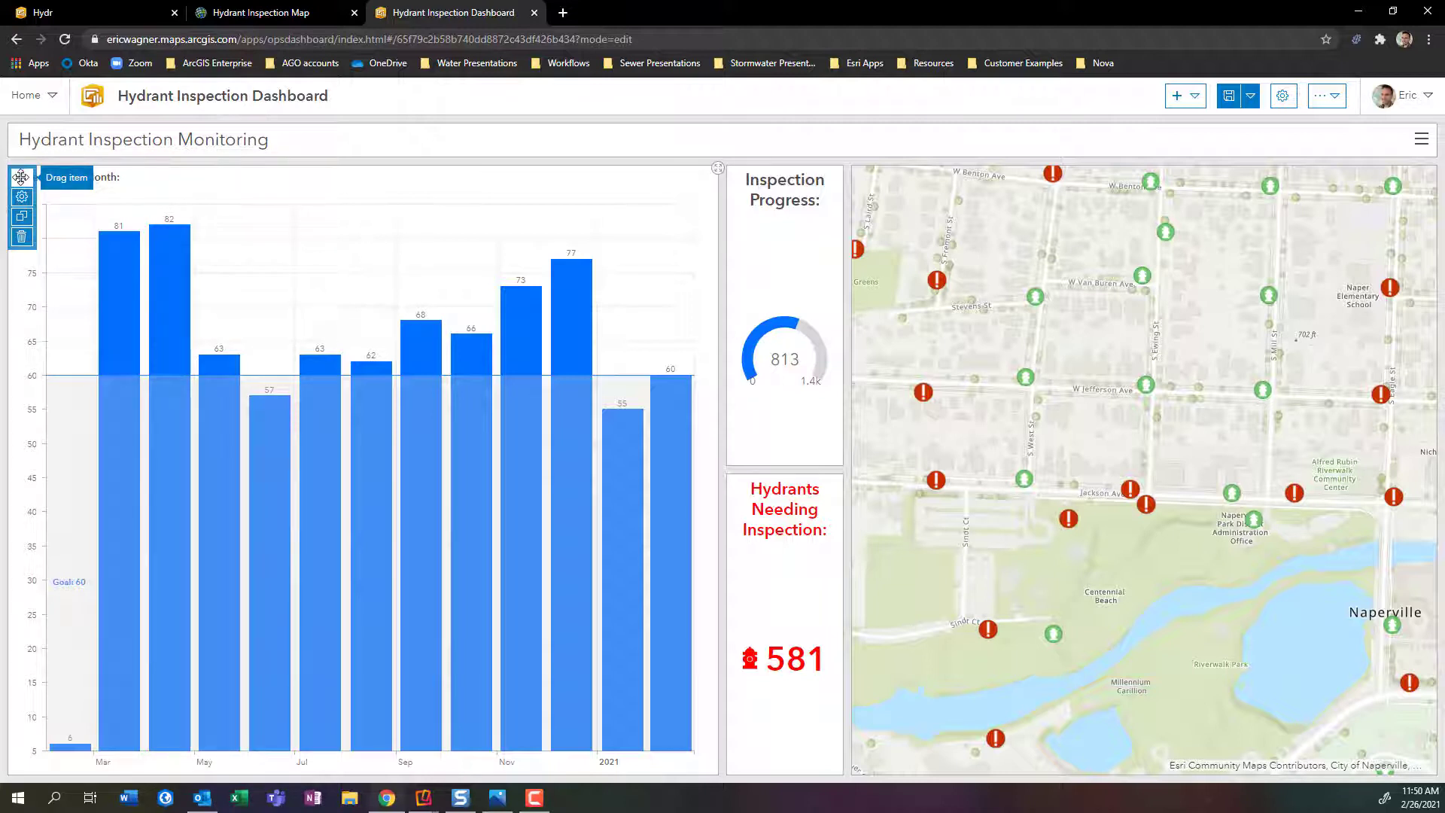
drag(21, 176, 1148, 762)
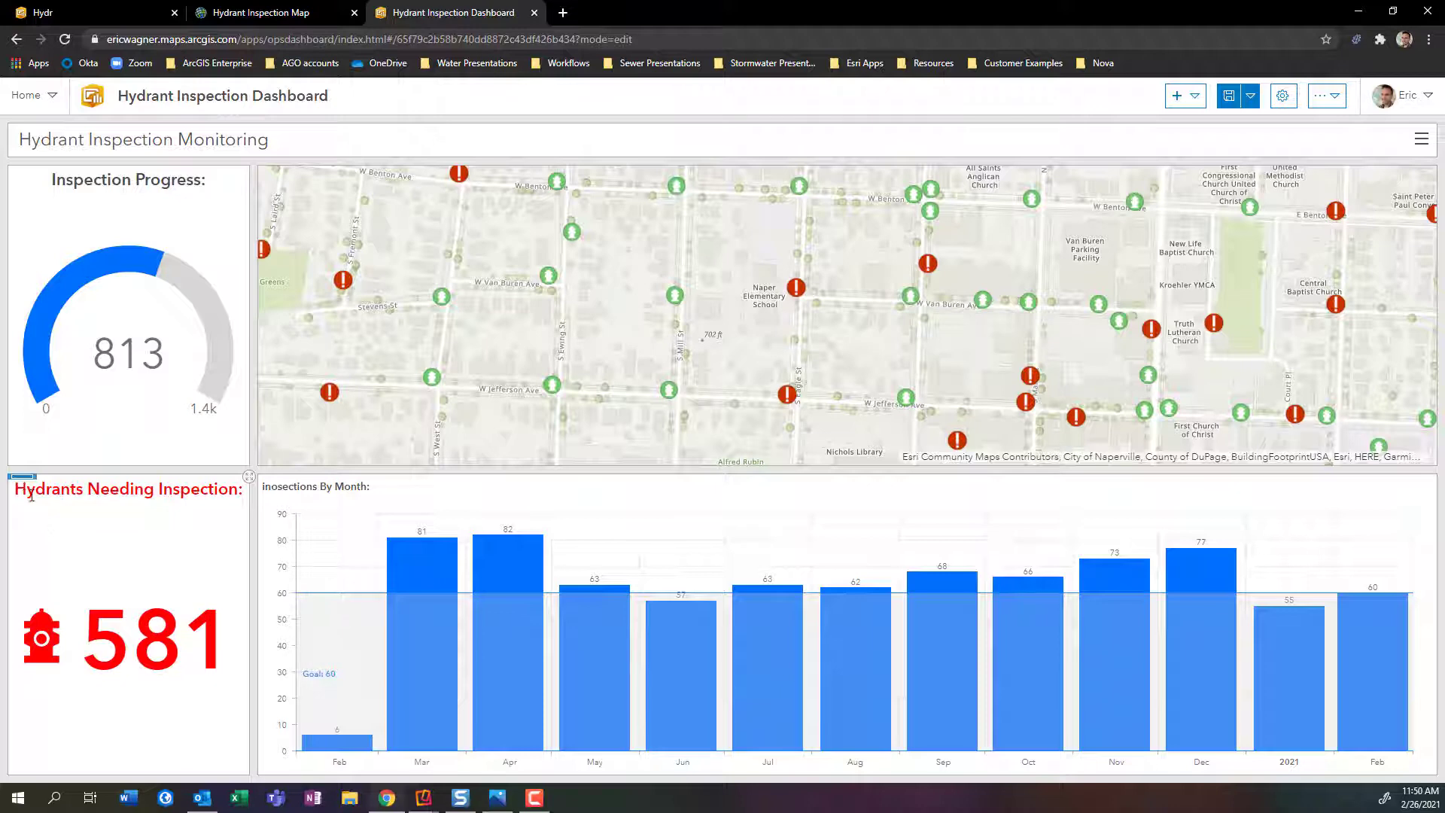
Stack the progress gauge above the needing-inspection indicator beside the map, over a full-width chart, and resize for a larger map and shorter chart.
drag(31, 493, 278, 316)
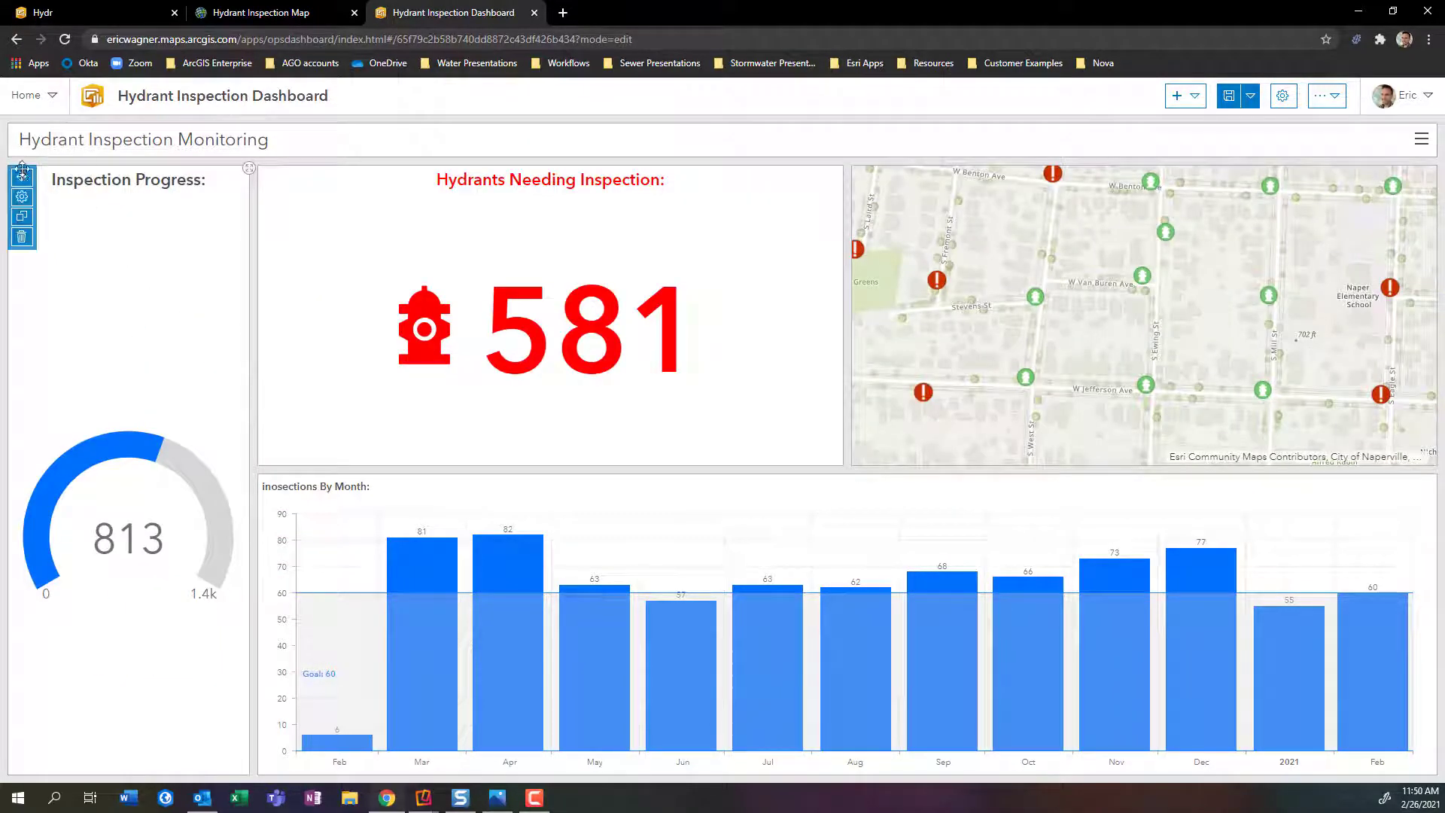
drag(22, 169, 551, 196)
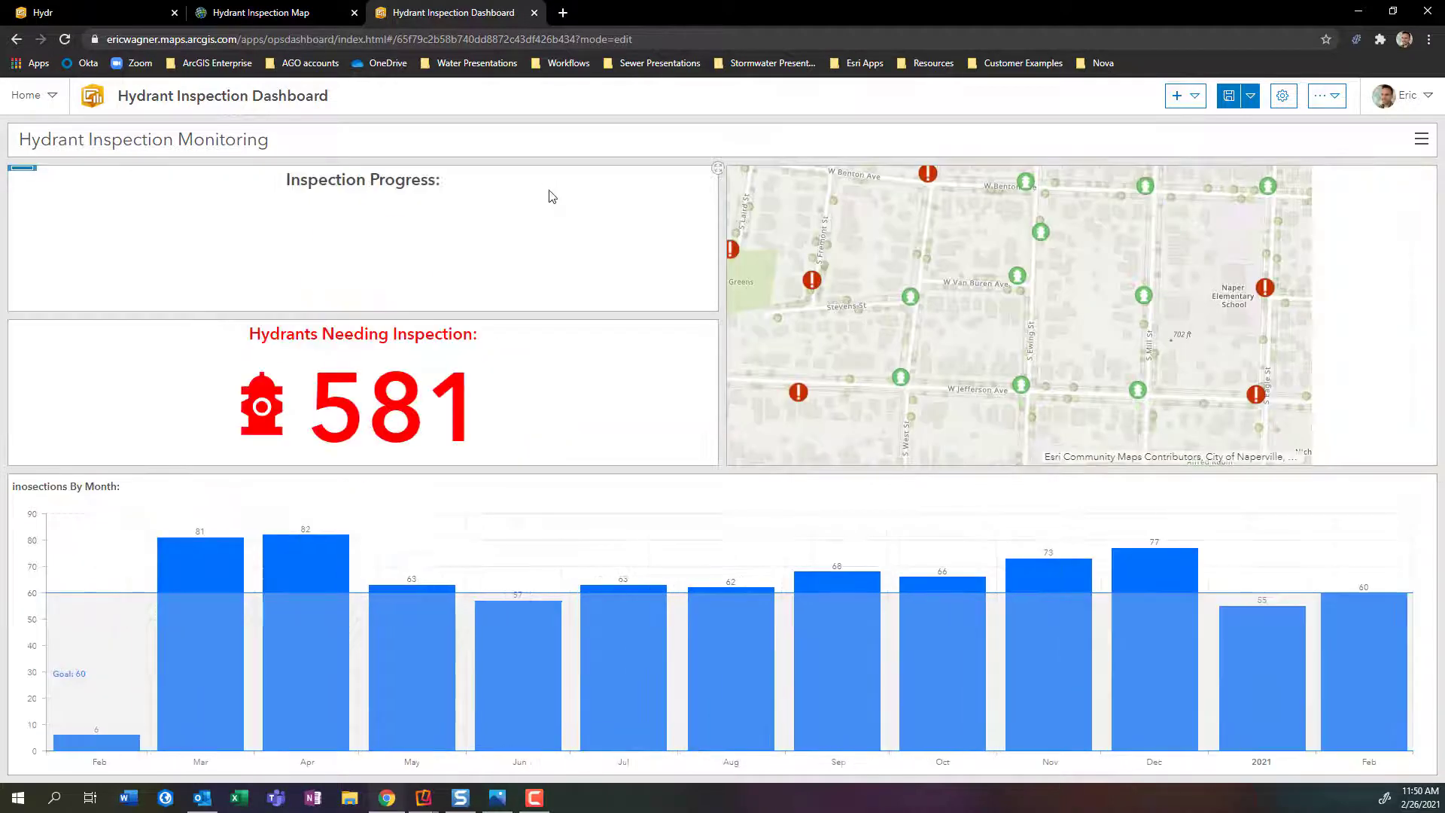
drag(720, 339, 337, 366)
drag(477, 469, 497, 585)
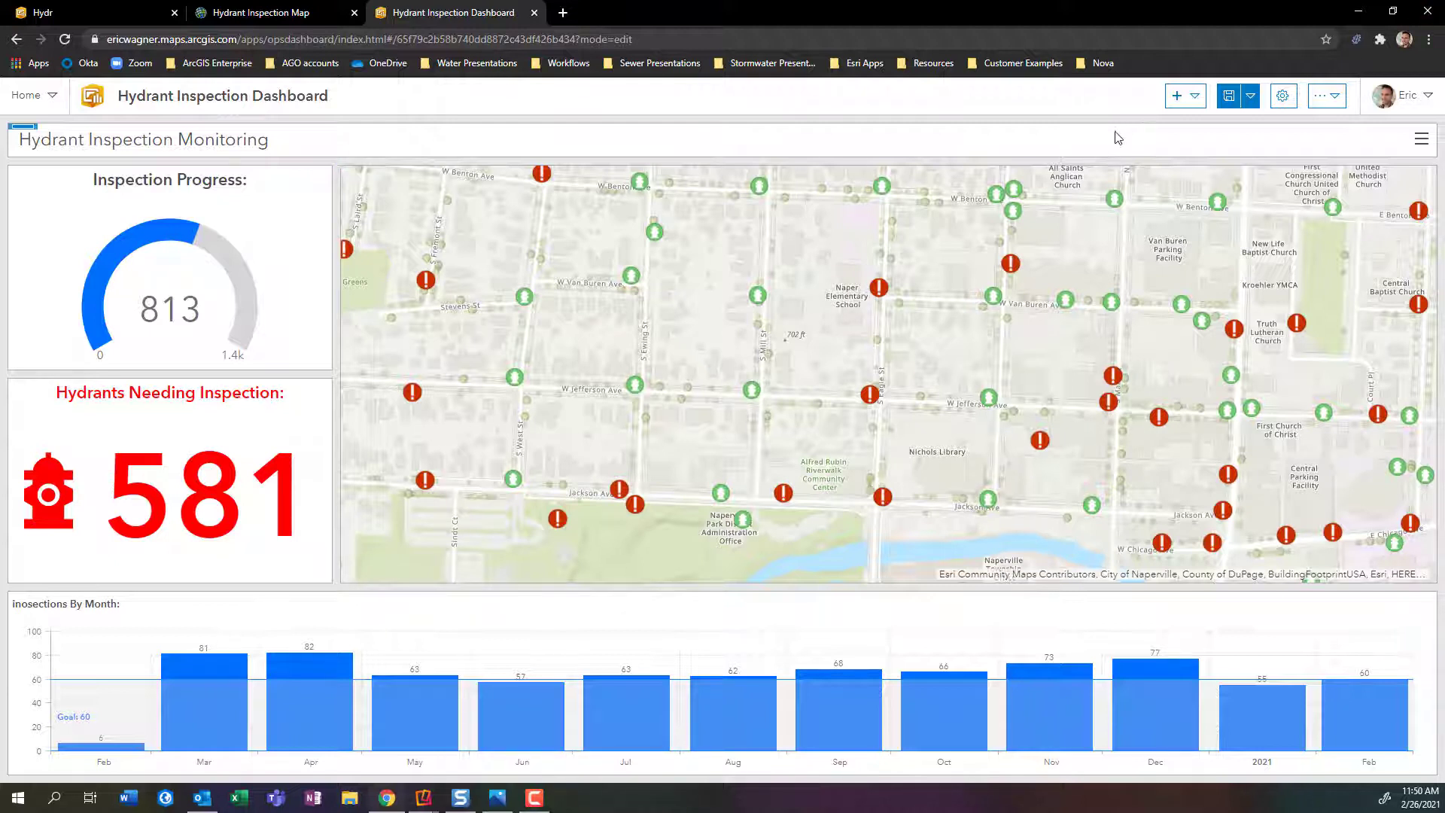
Add a List element to the dashboard based on the Recent_Hydrant_Inspections layer.
click(1195, 98)
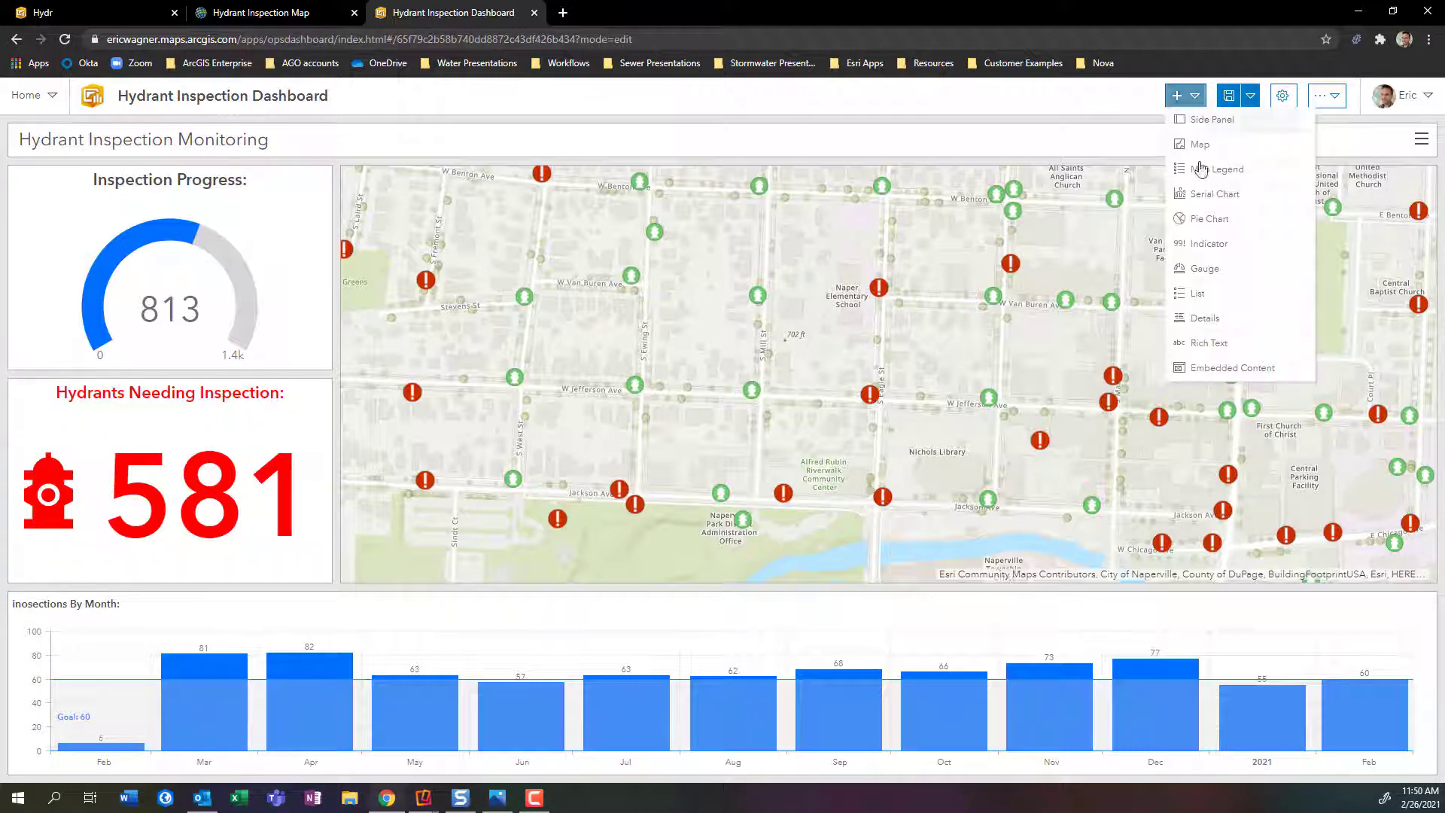
click(1237, 302)
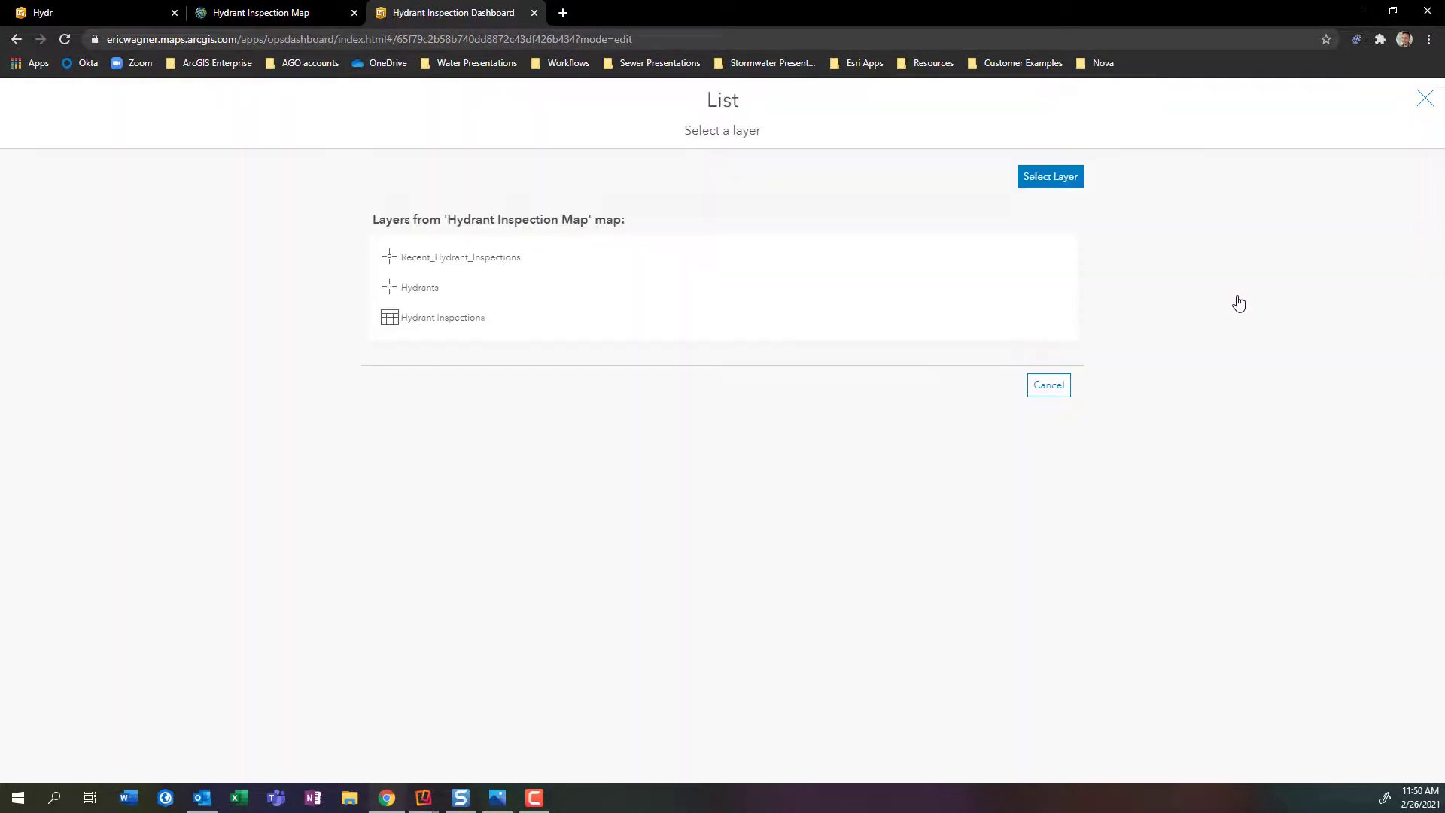
click(451, 268)
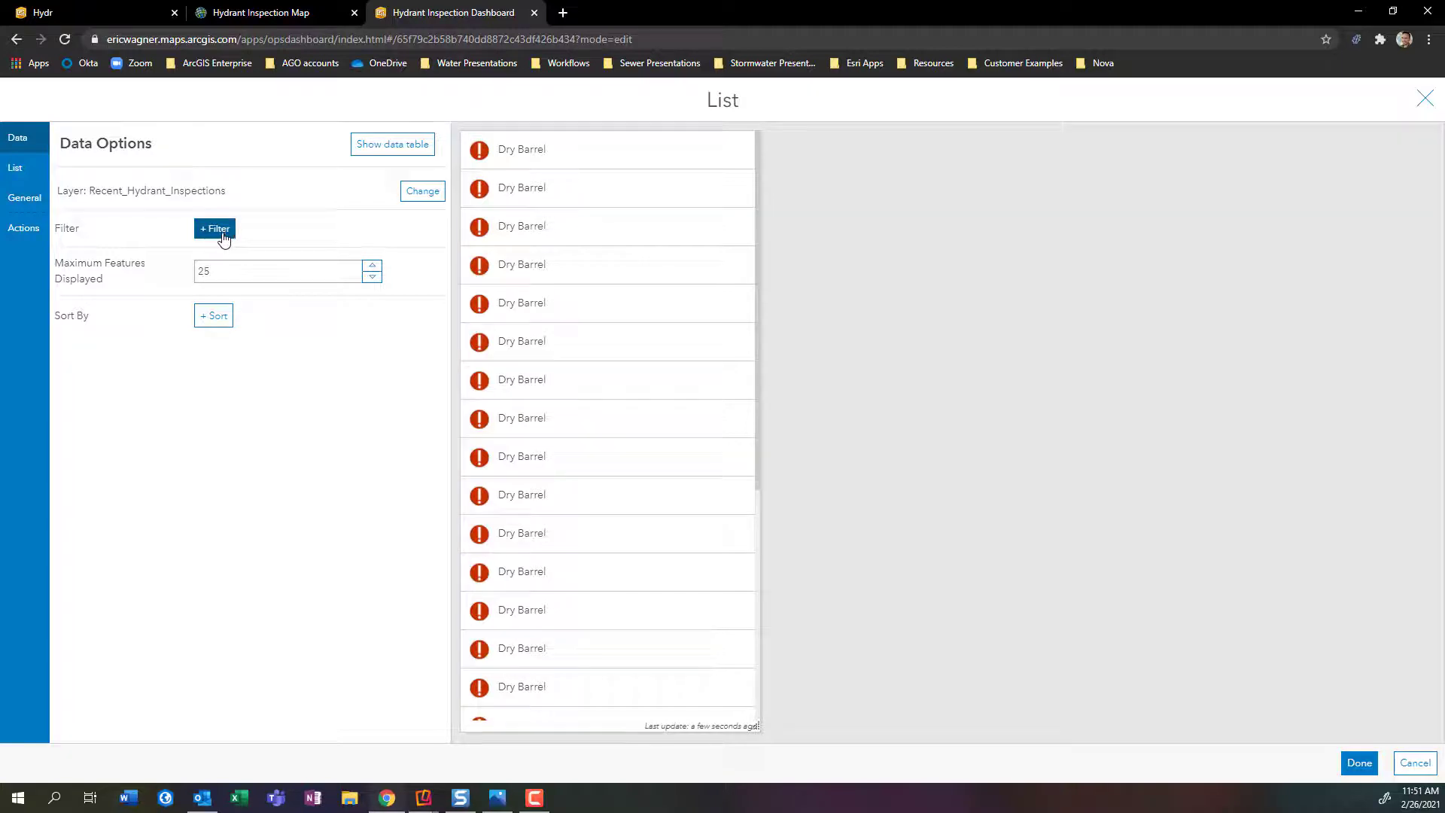
Filter the list to features whose InspectionDate is within the last 365 days.
click(223, 238)
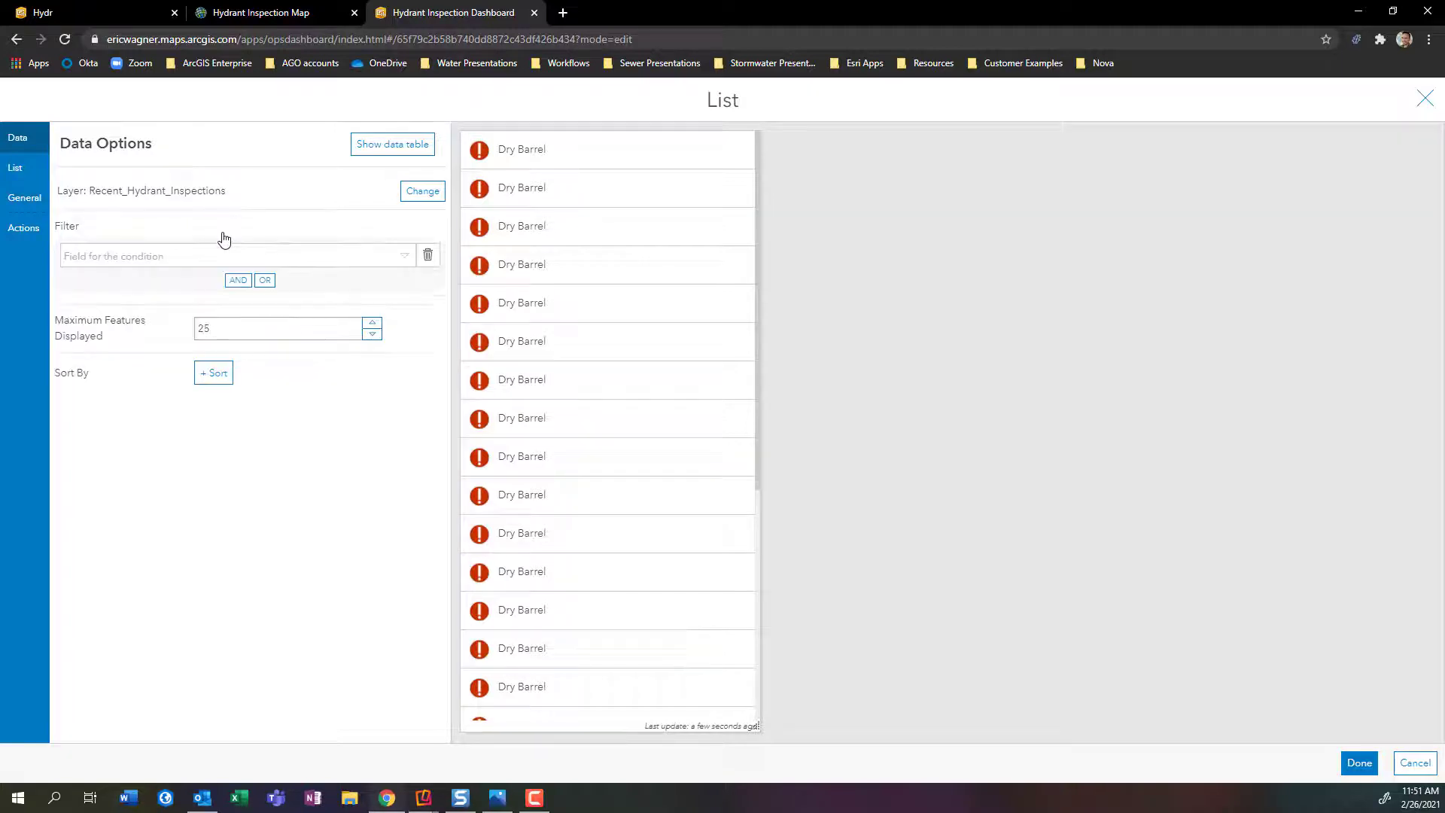
click(357, 257)
scroll(316, 325, down, 6)
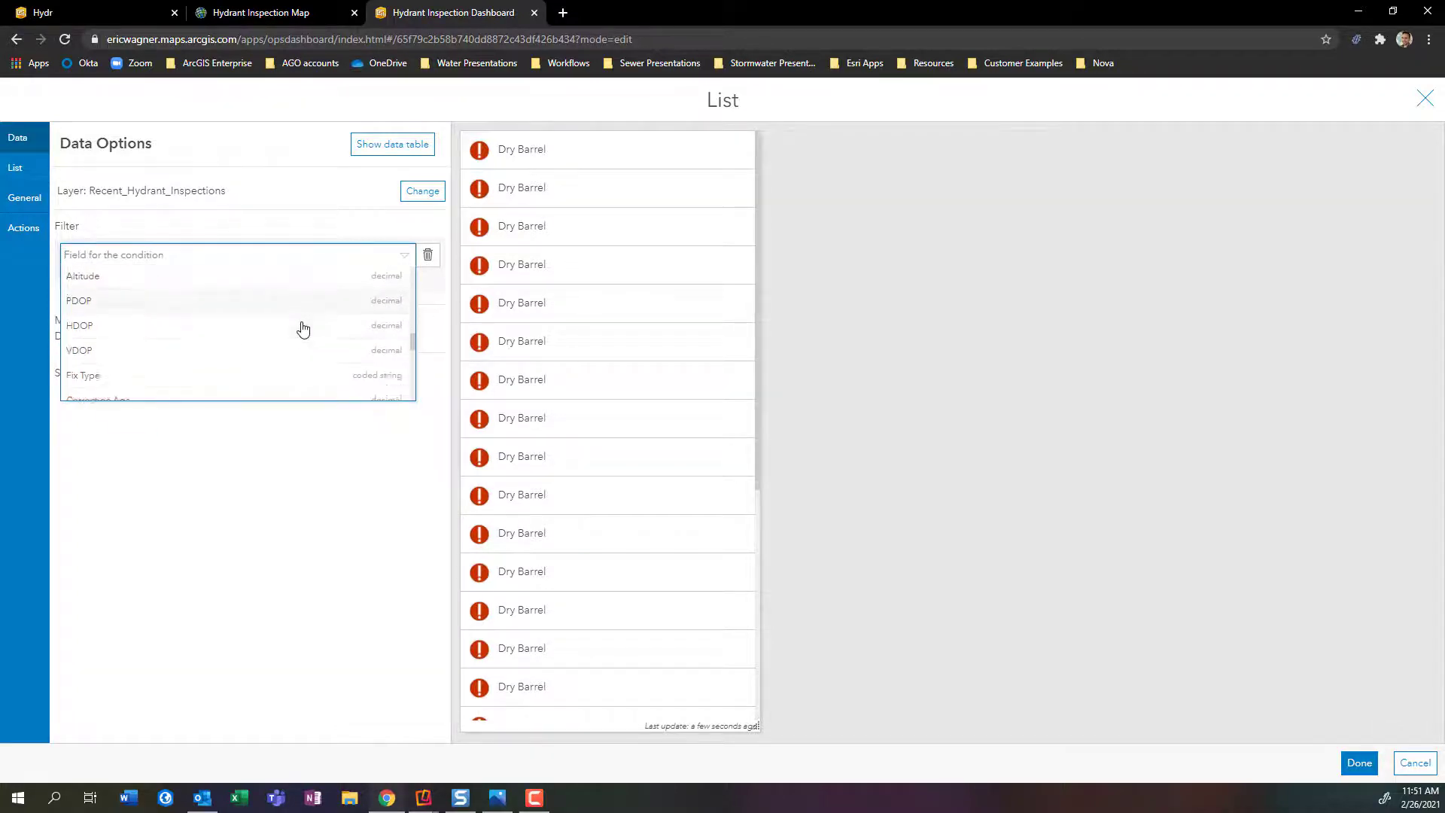
scroll(303, 328, down, 6)
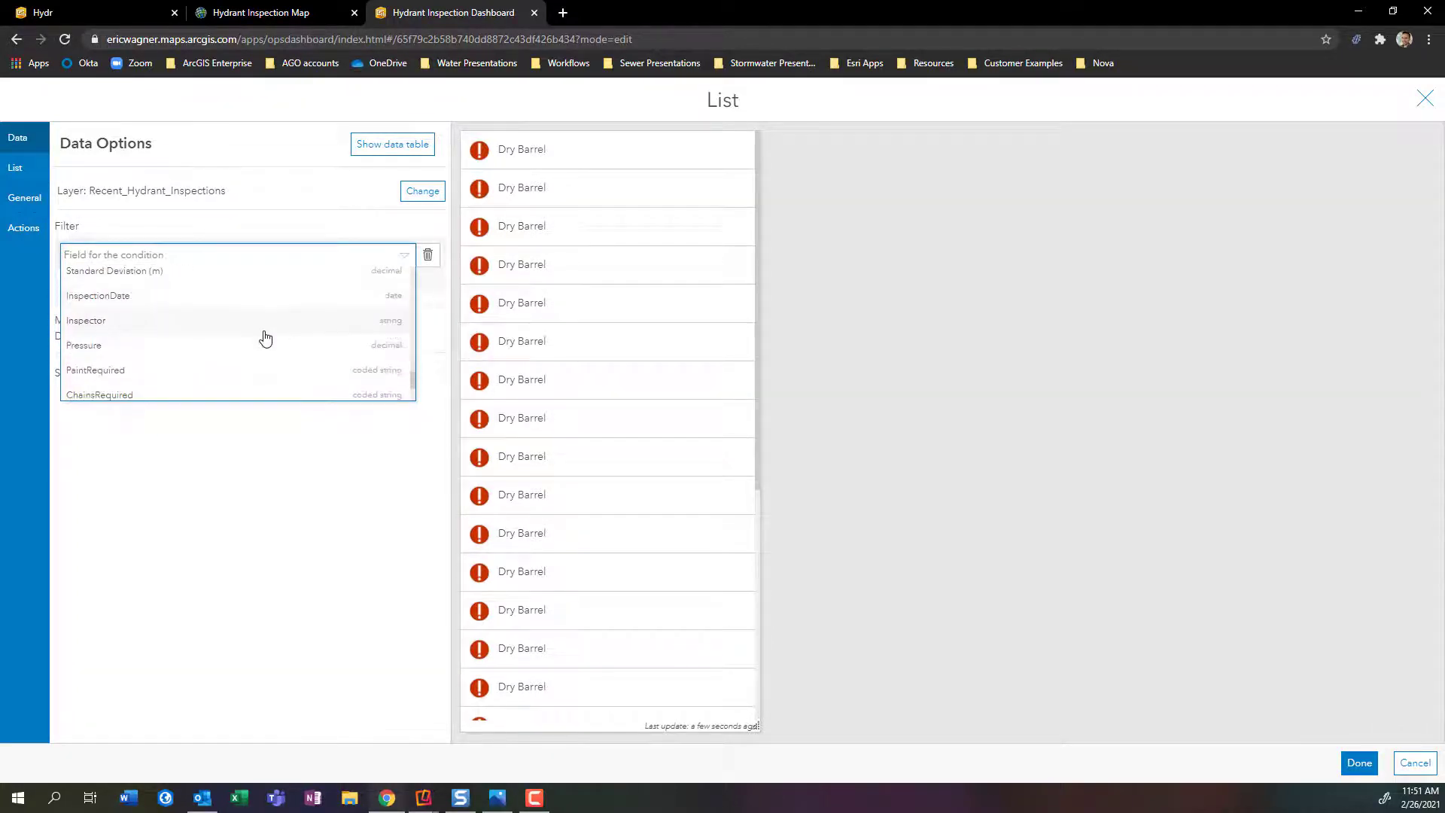
click(242, 298)
click(197, 293)
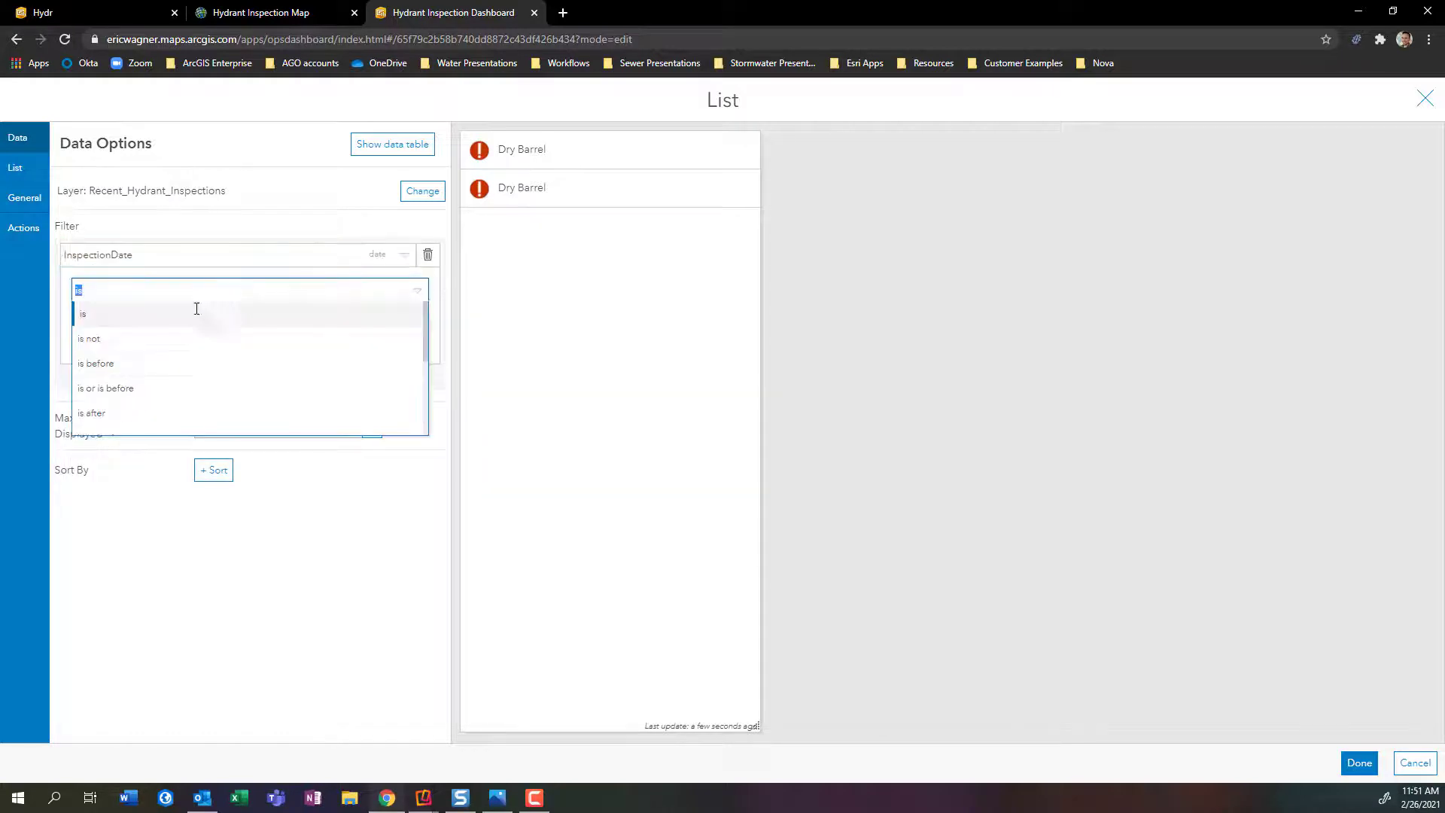
scroll(200, 373, down, 5)
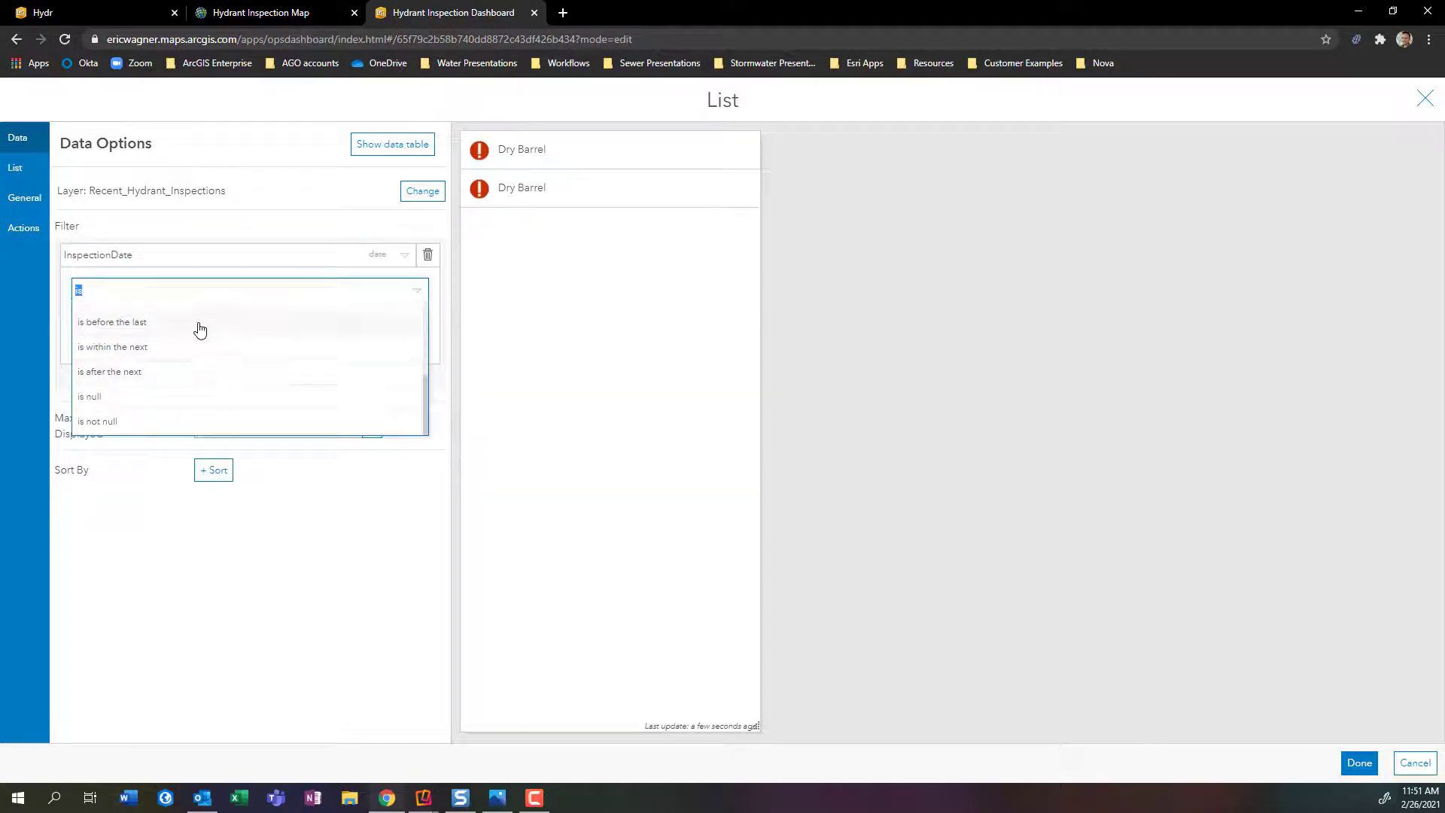
scroll(199, 329, up, 1)
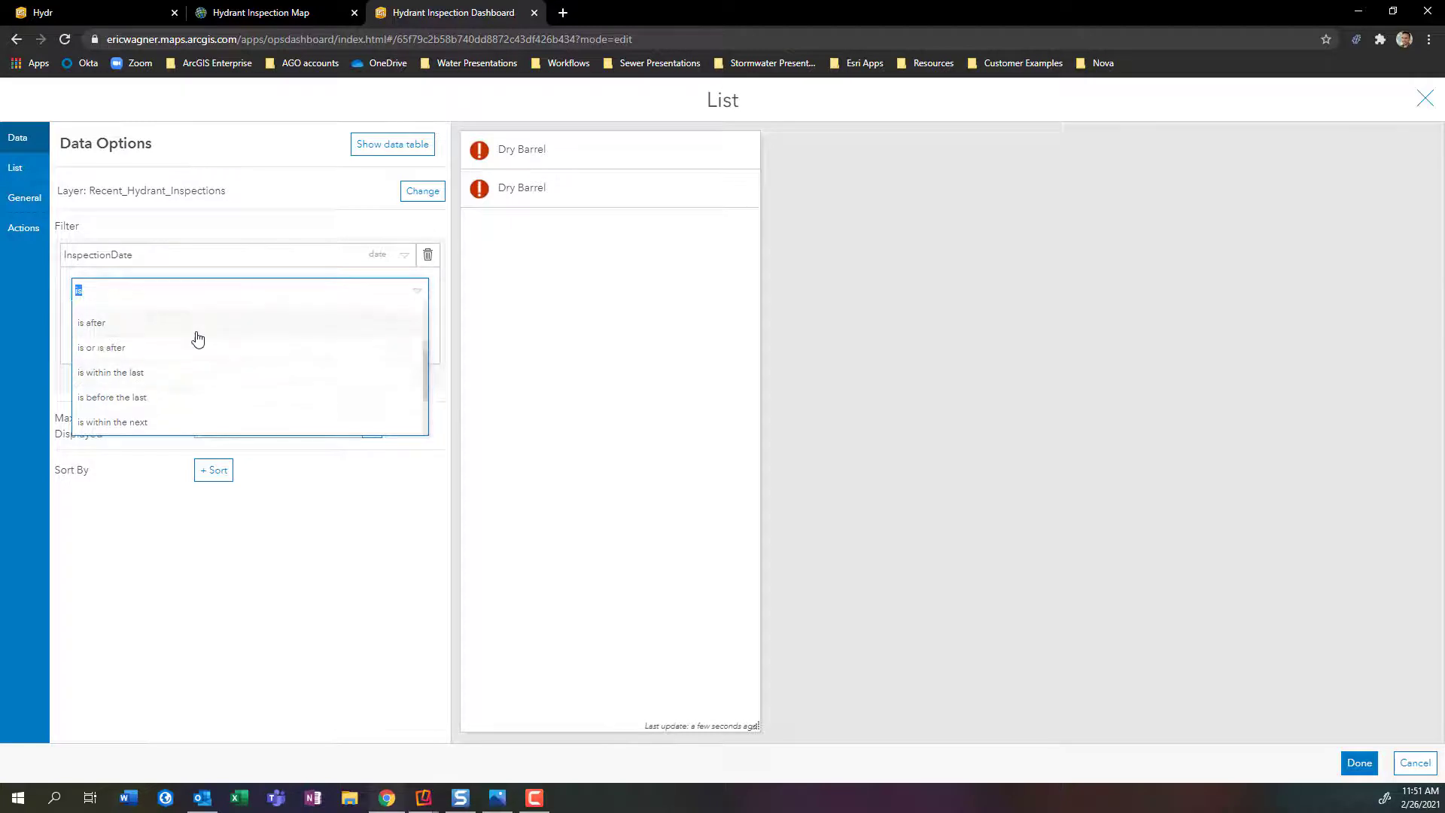
click(174, 374)
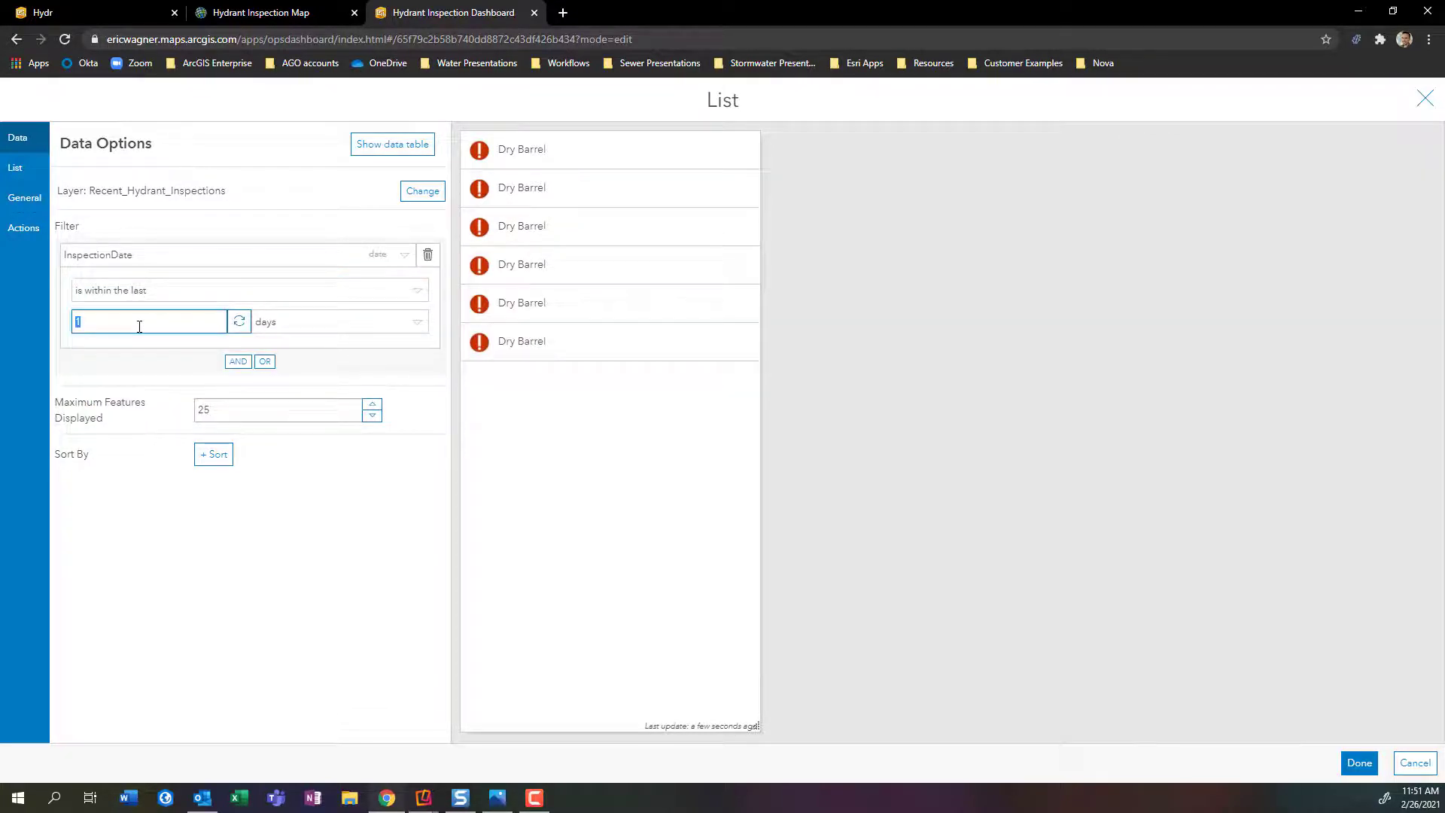
text(65)
text(3)
click(238, 322)
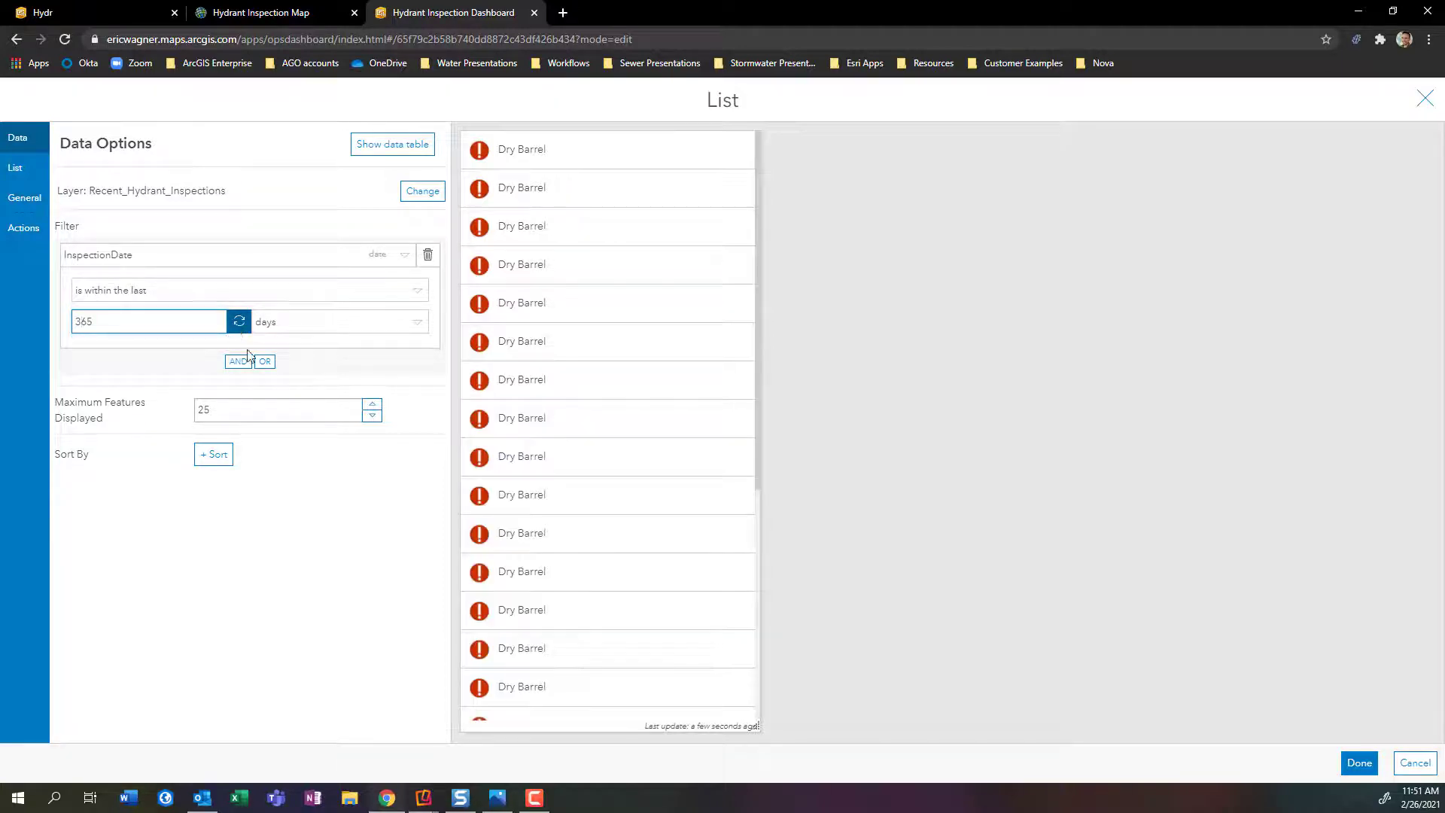
Add an AND condition to the list filter requiring MaintenanceRequired to equal Yes.
click(237, 361)
click(237, 388)
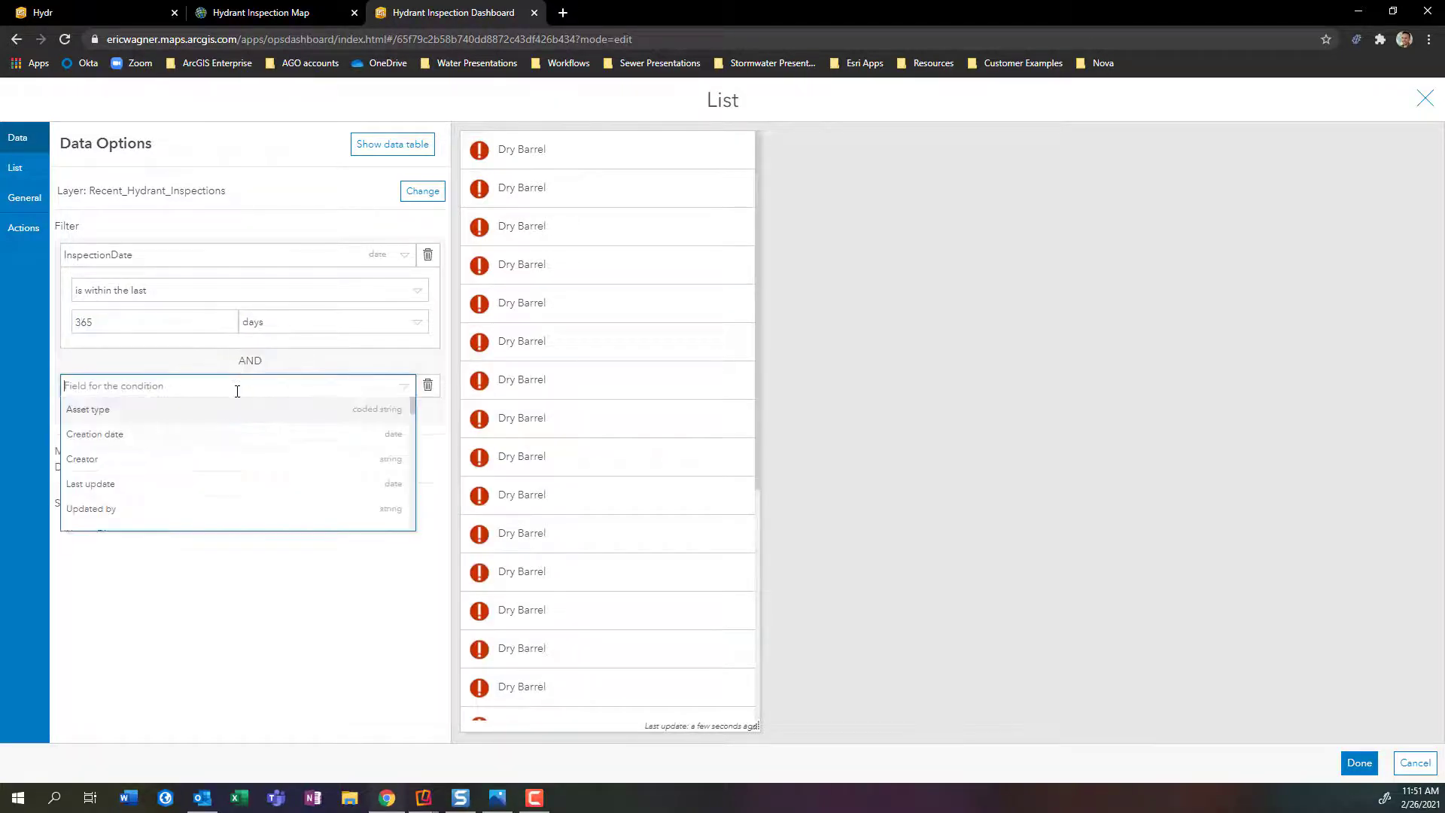
scroll(248, 442, down, 10)
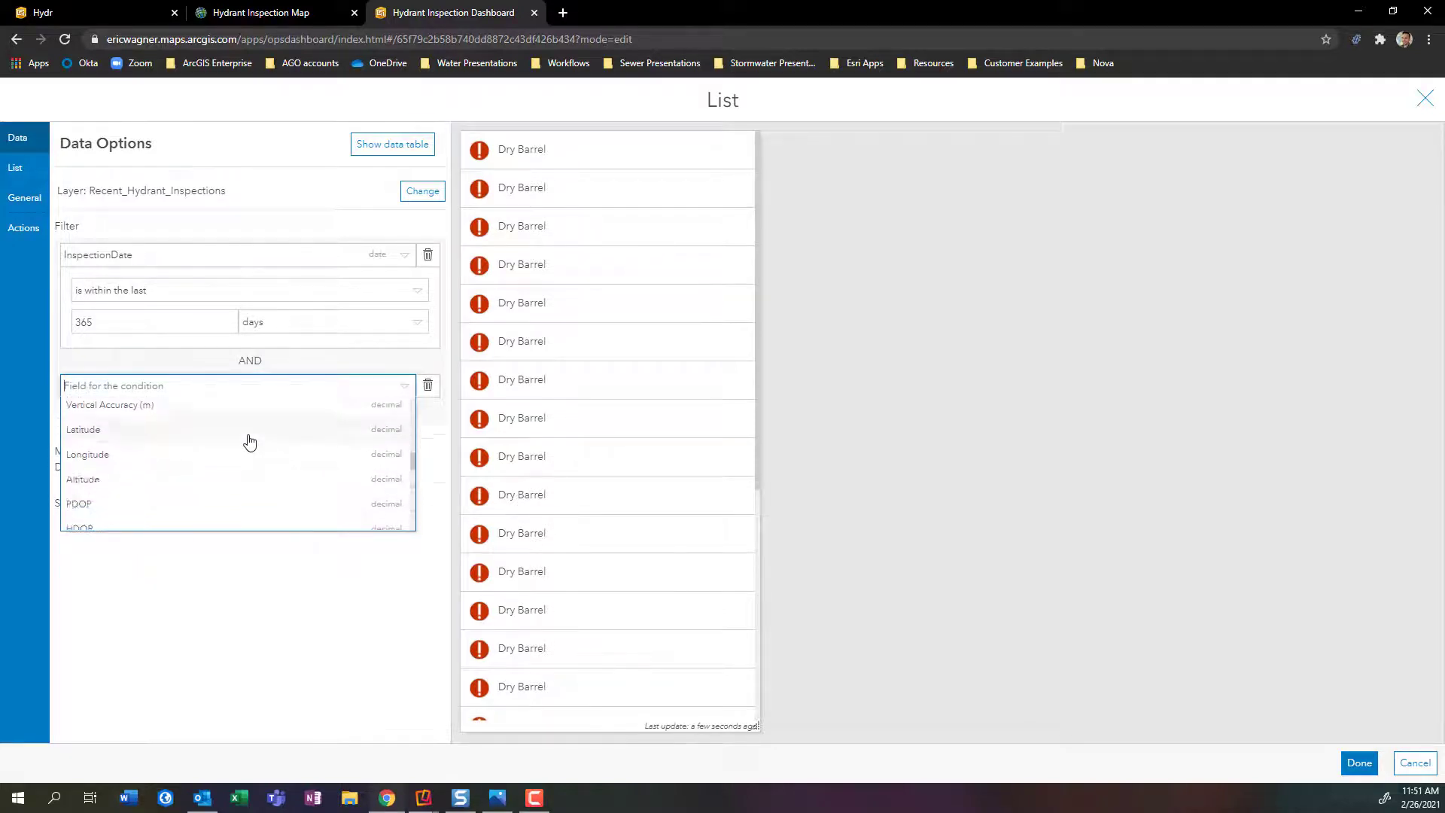
scroll(250, 441, down, 10)
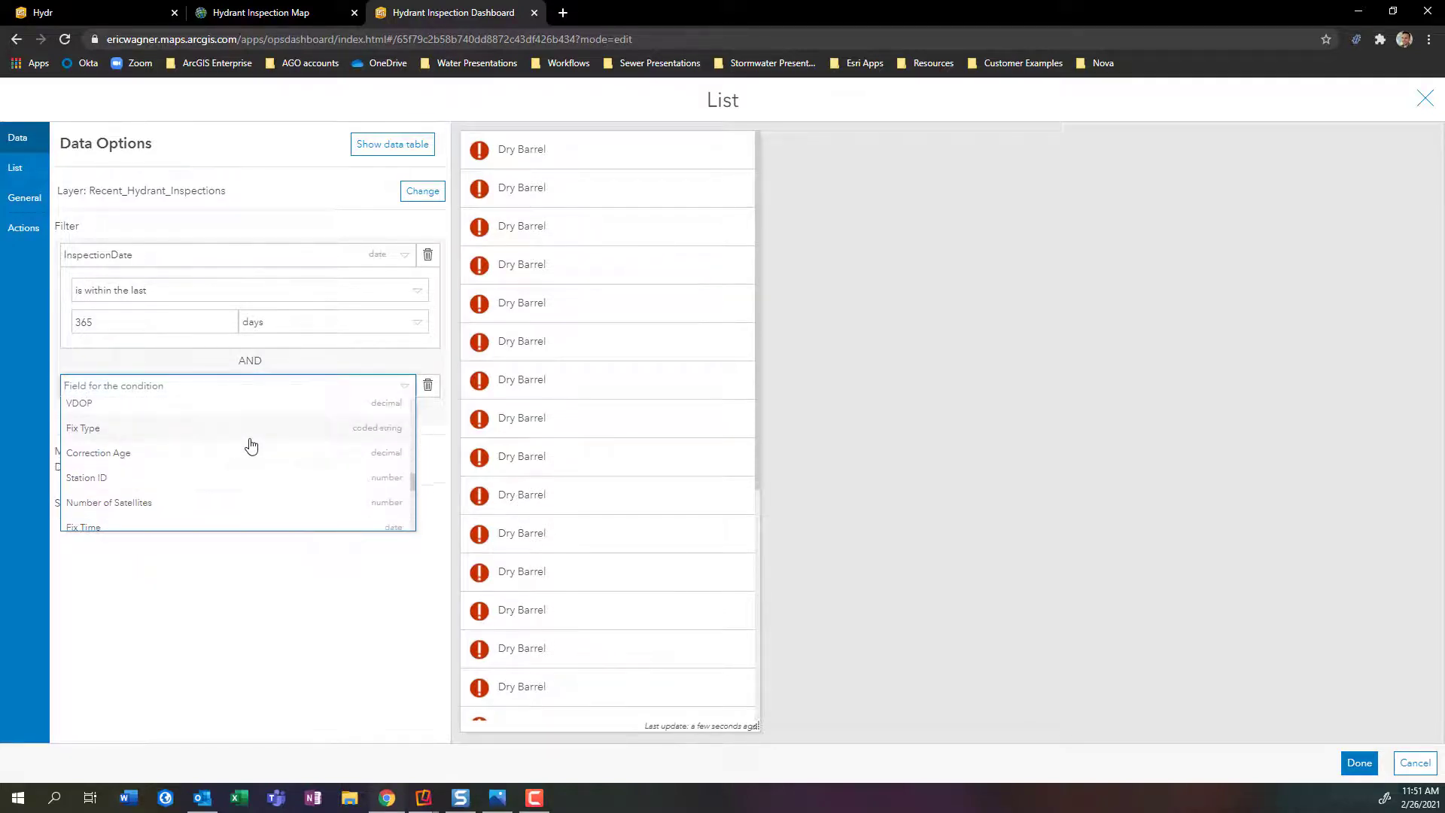
click(241, 508)
click(194, 473)
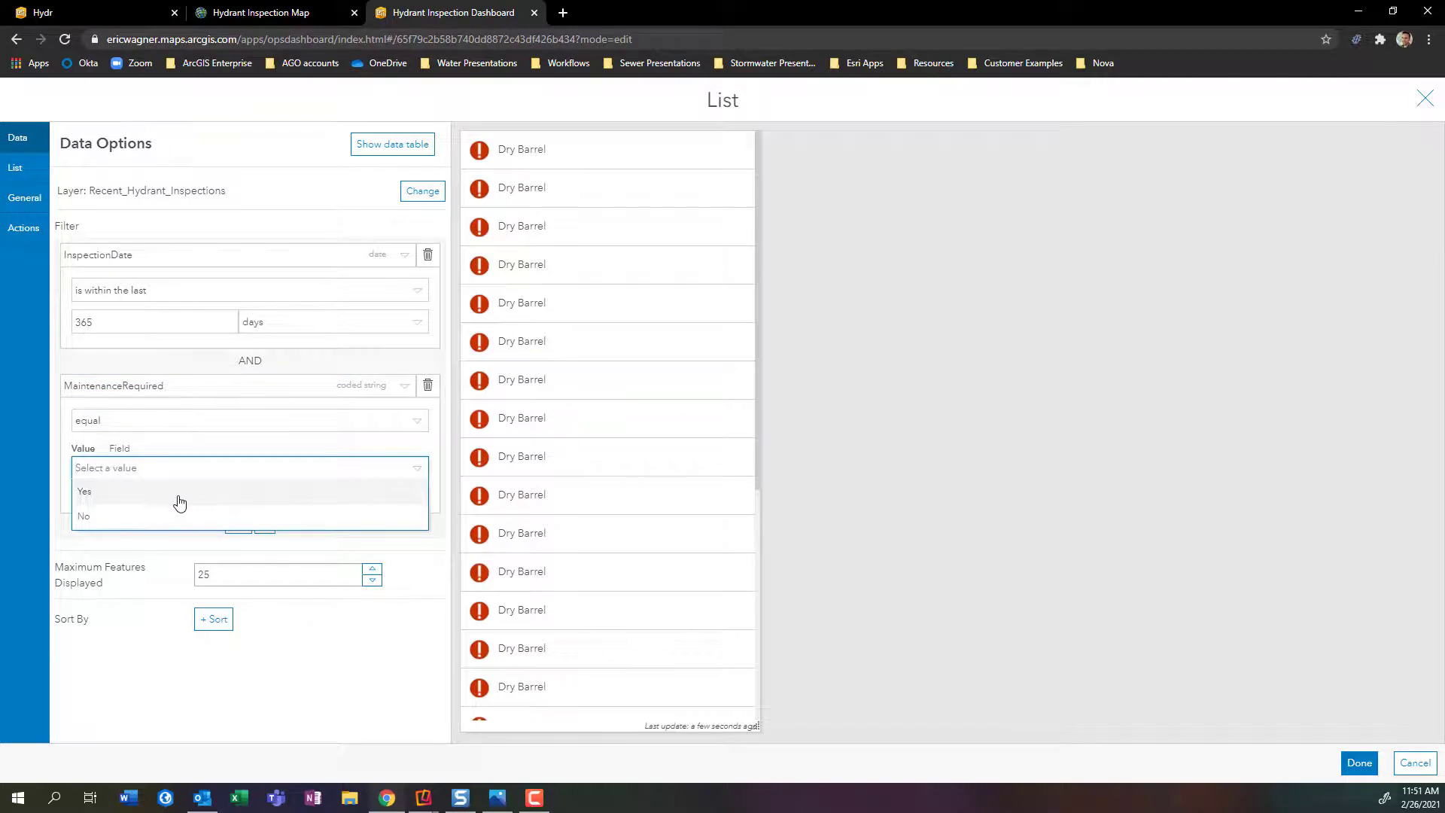
click(84, 491)
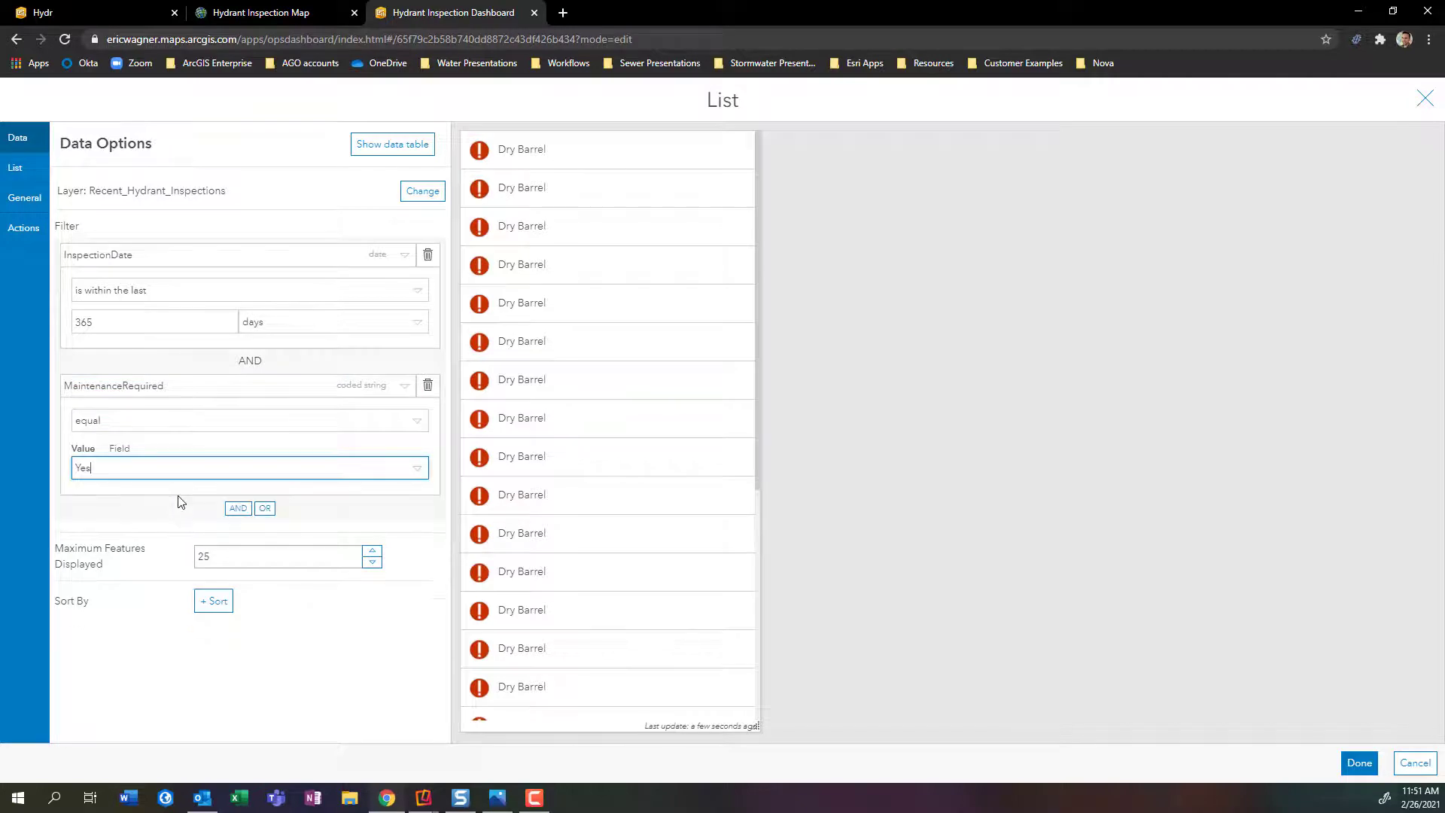
Set the list's maximum features displayed to 100.
click(230, 556)
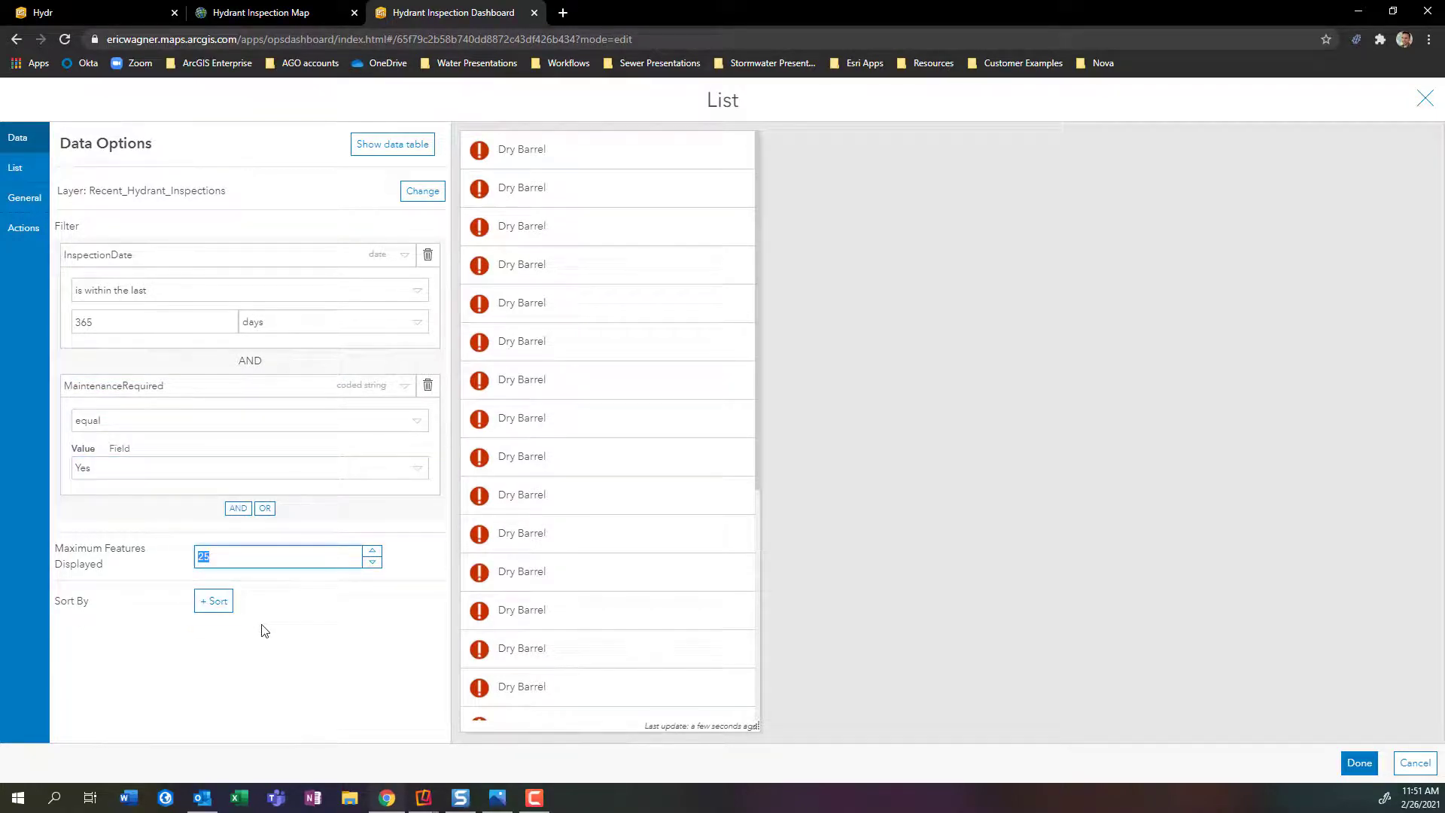
text(100)
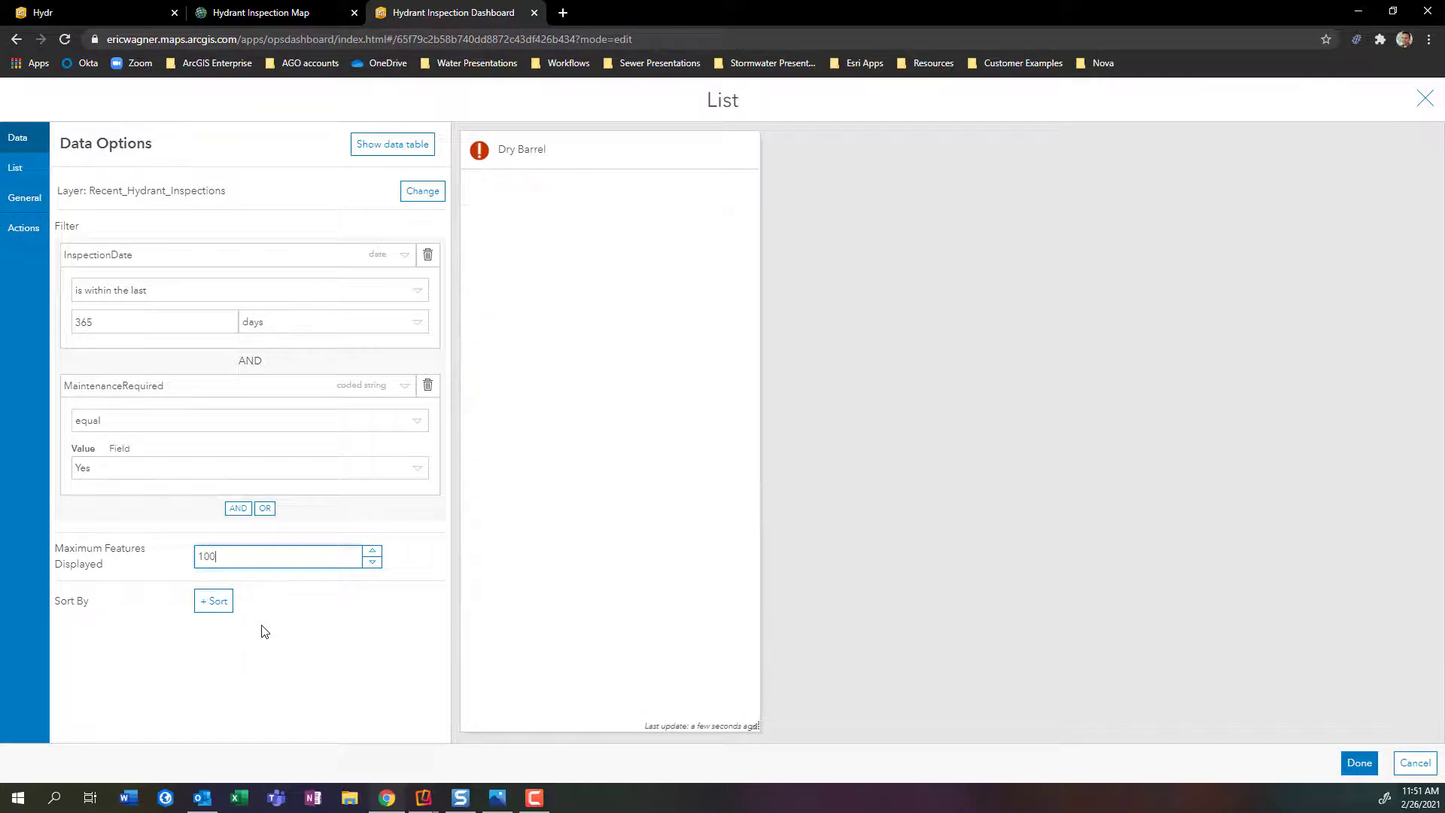
click(273, 654)
Sort the list by InspectionDate in ascending order.
click(217, 601)
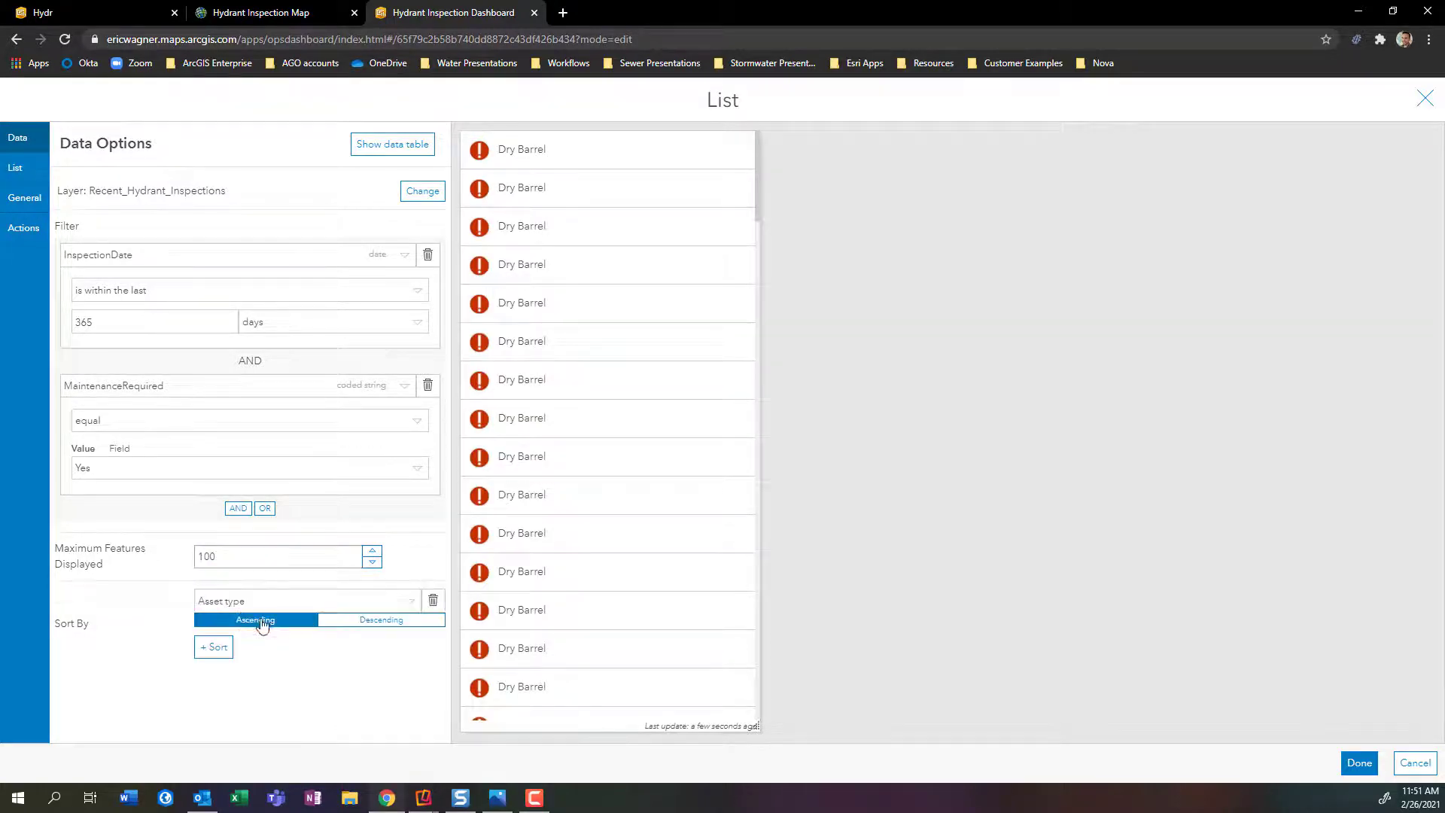
click(395, 602)
scroll(376, 624, down, 5)
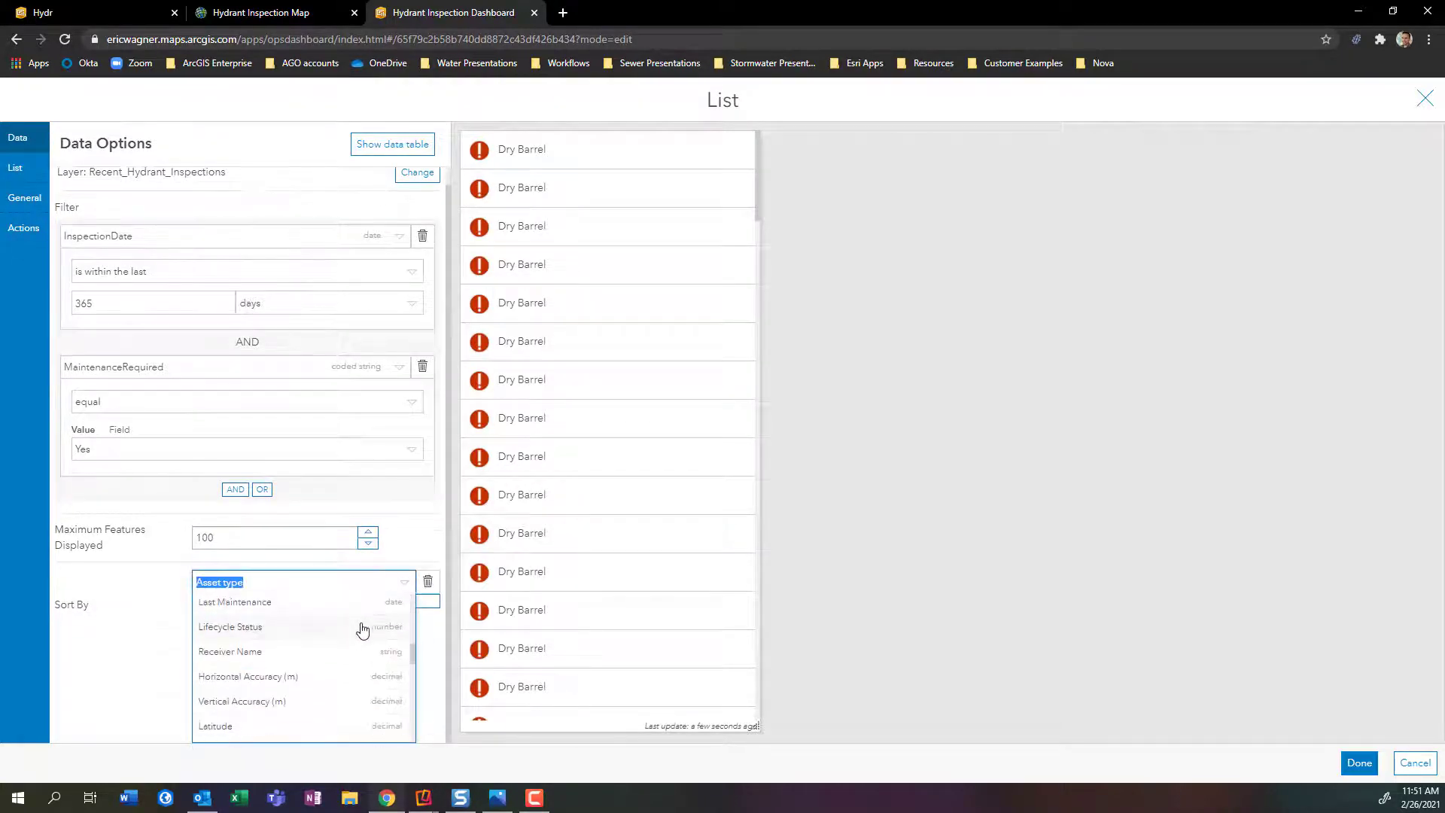
scroll(353, 632, down, 3)
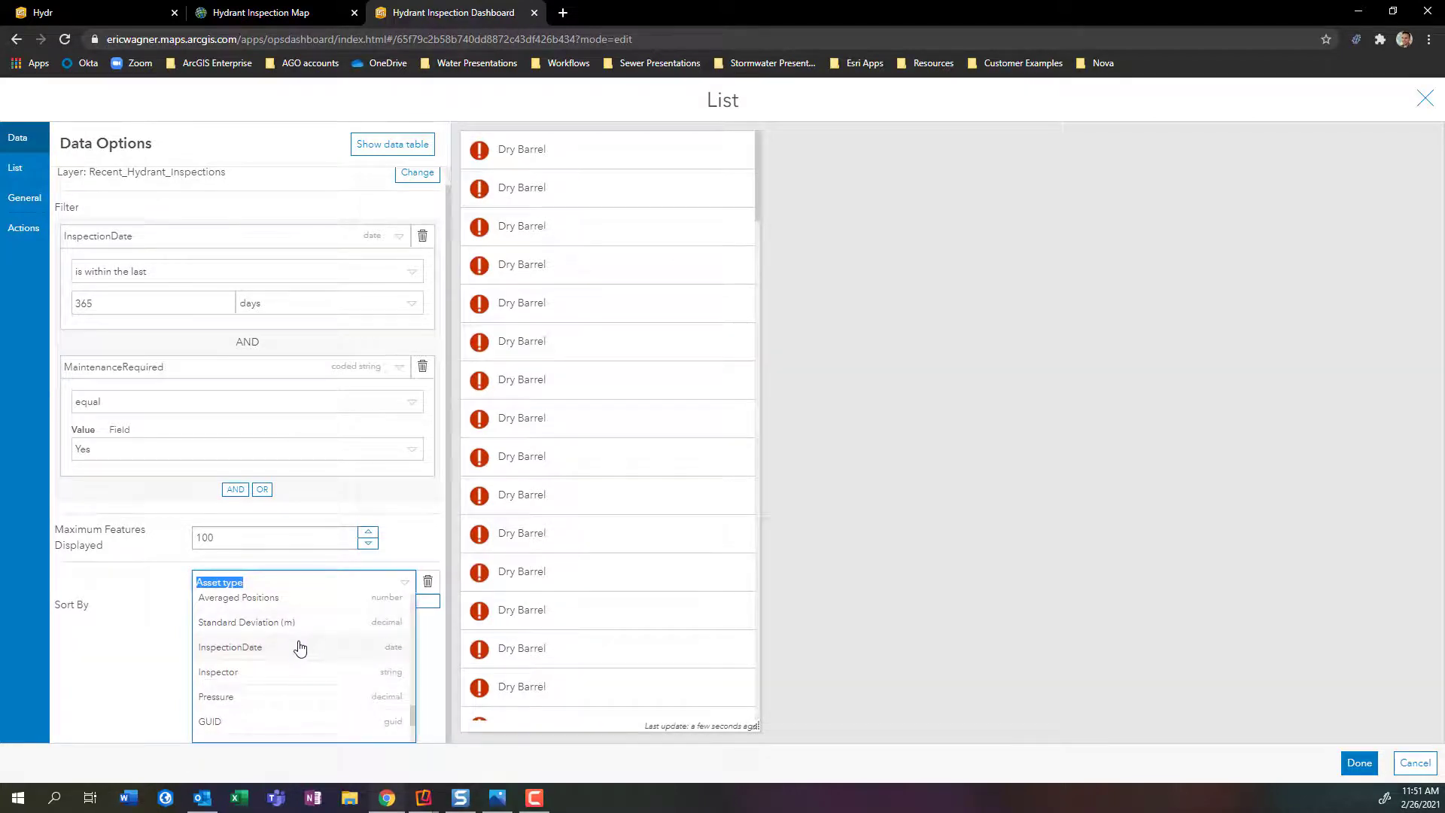
scroll(305, 670, down, 2)
click(304, 652)
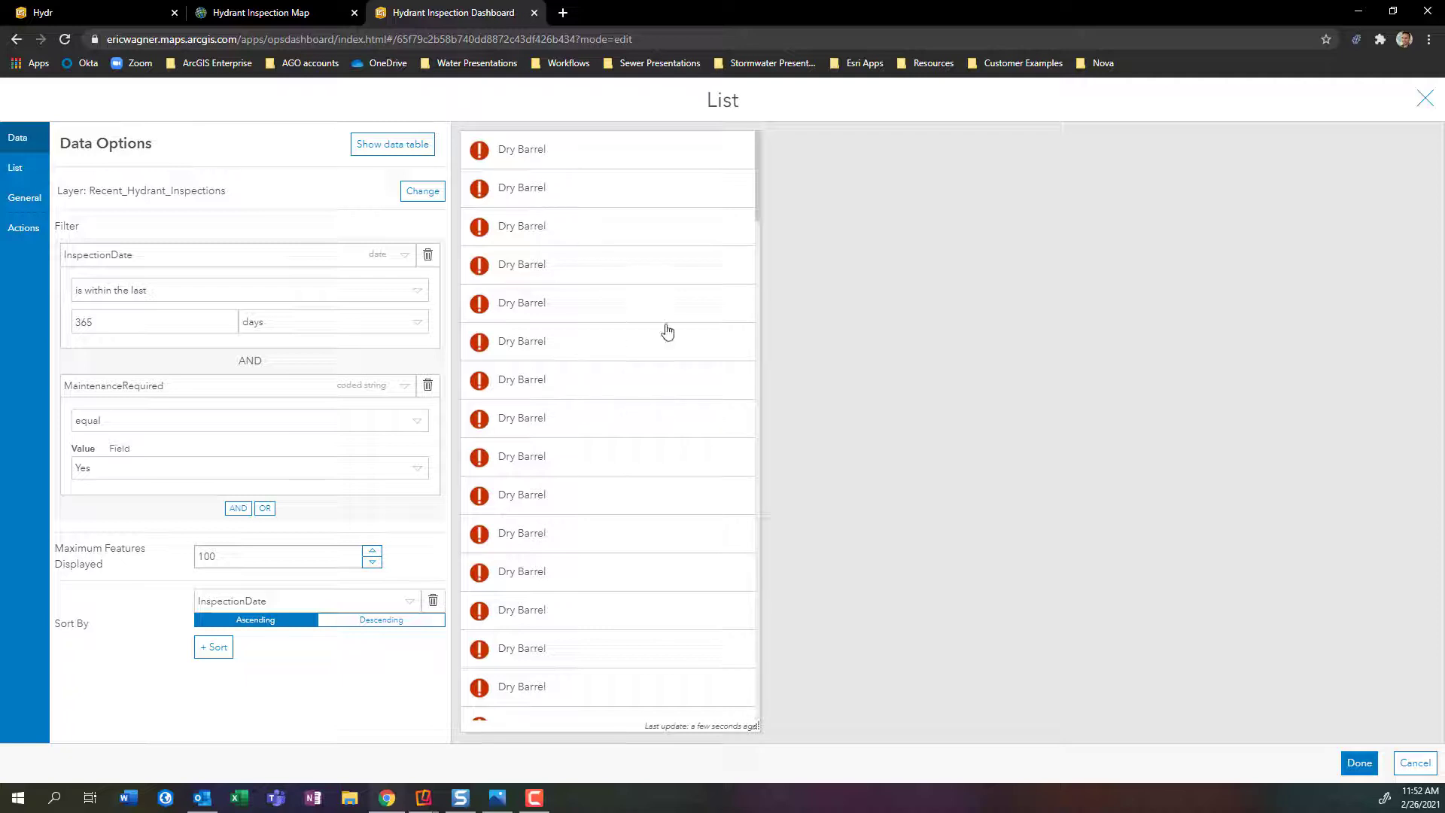
Start the list's line item text with the label "Asset ID:" followed by the {assetid} field.
click(24, 173)
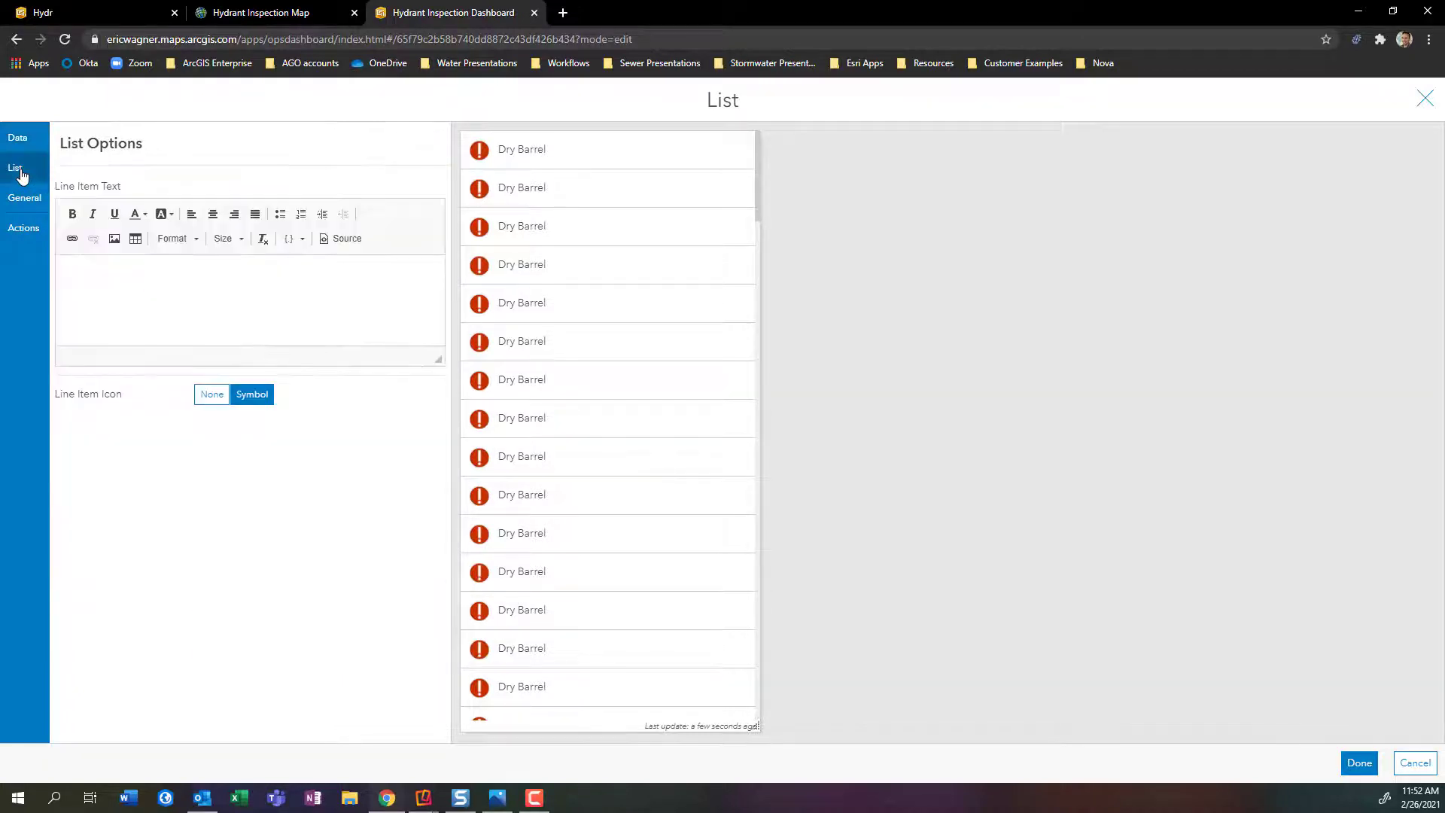
click(156, 273)
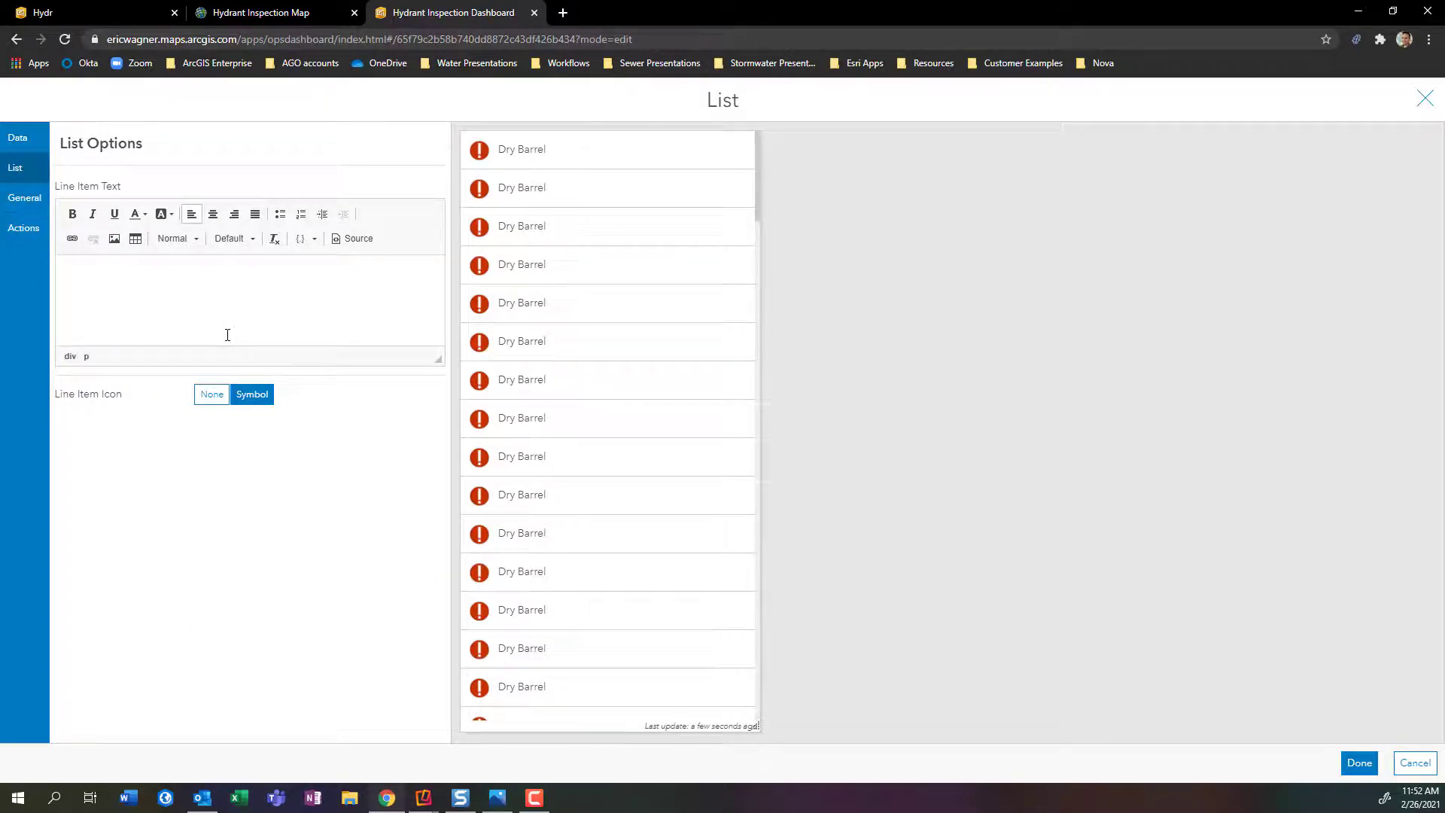
text(Asset)
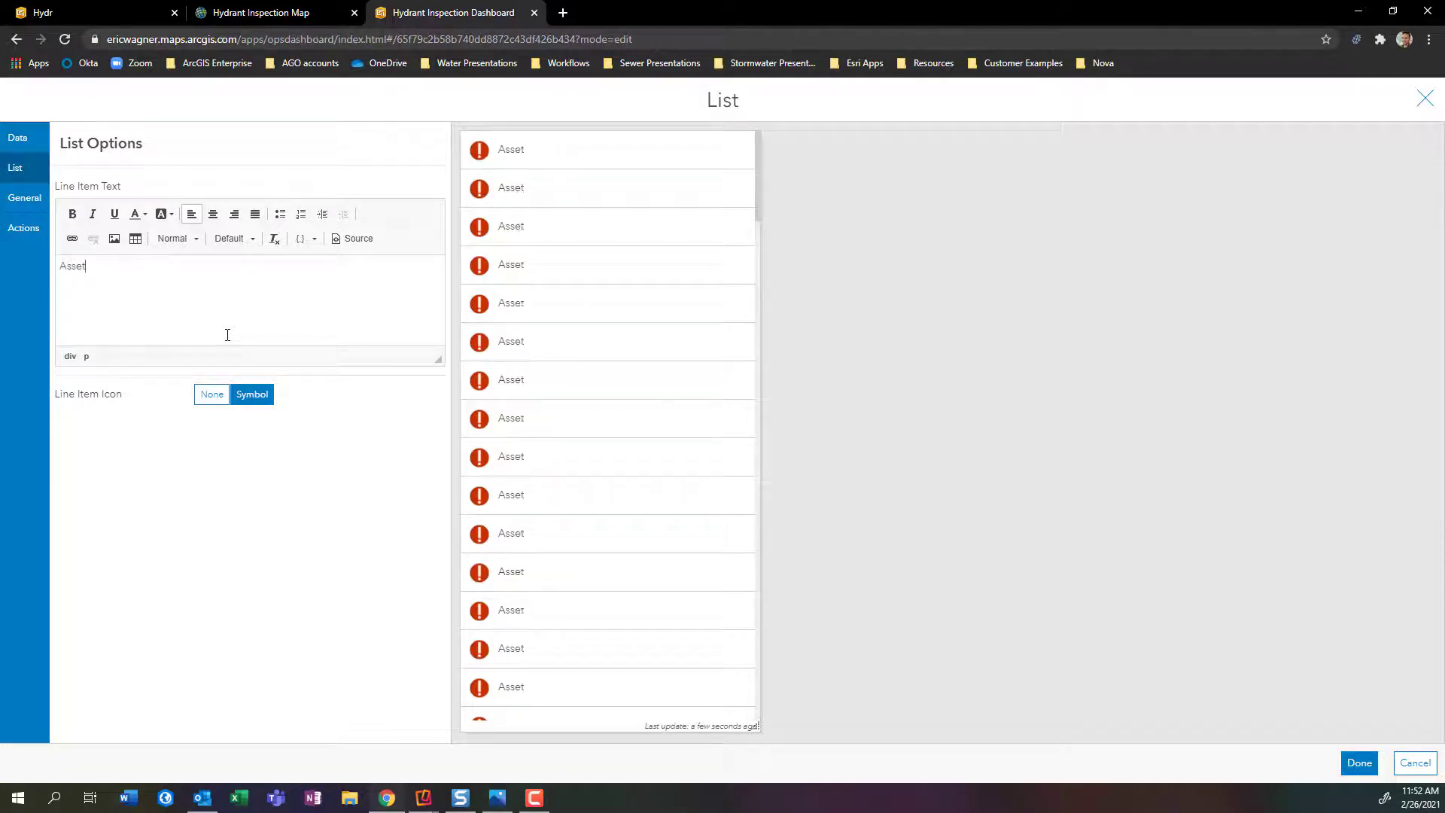
text( ID:)
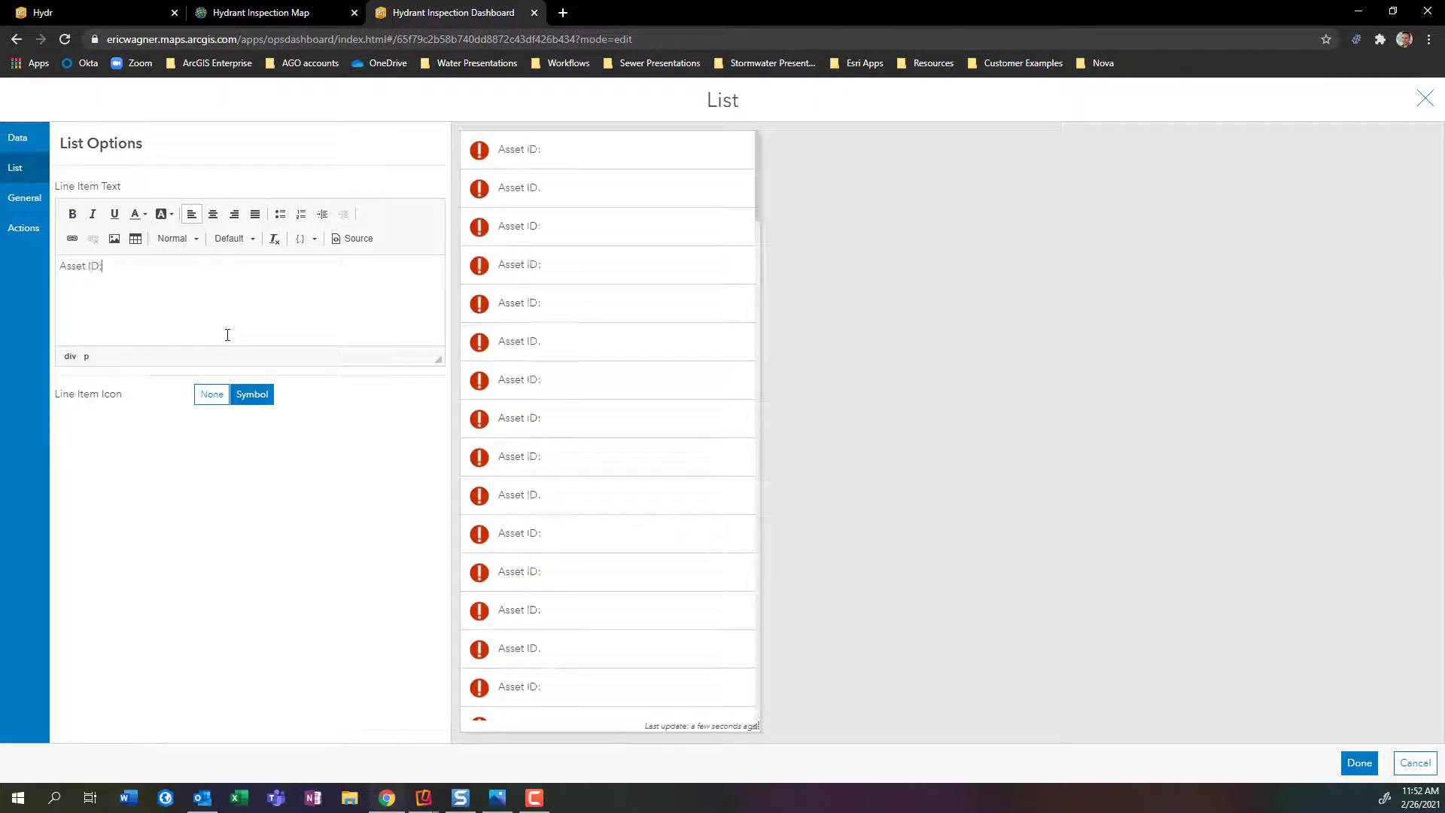
click(305, 238)
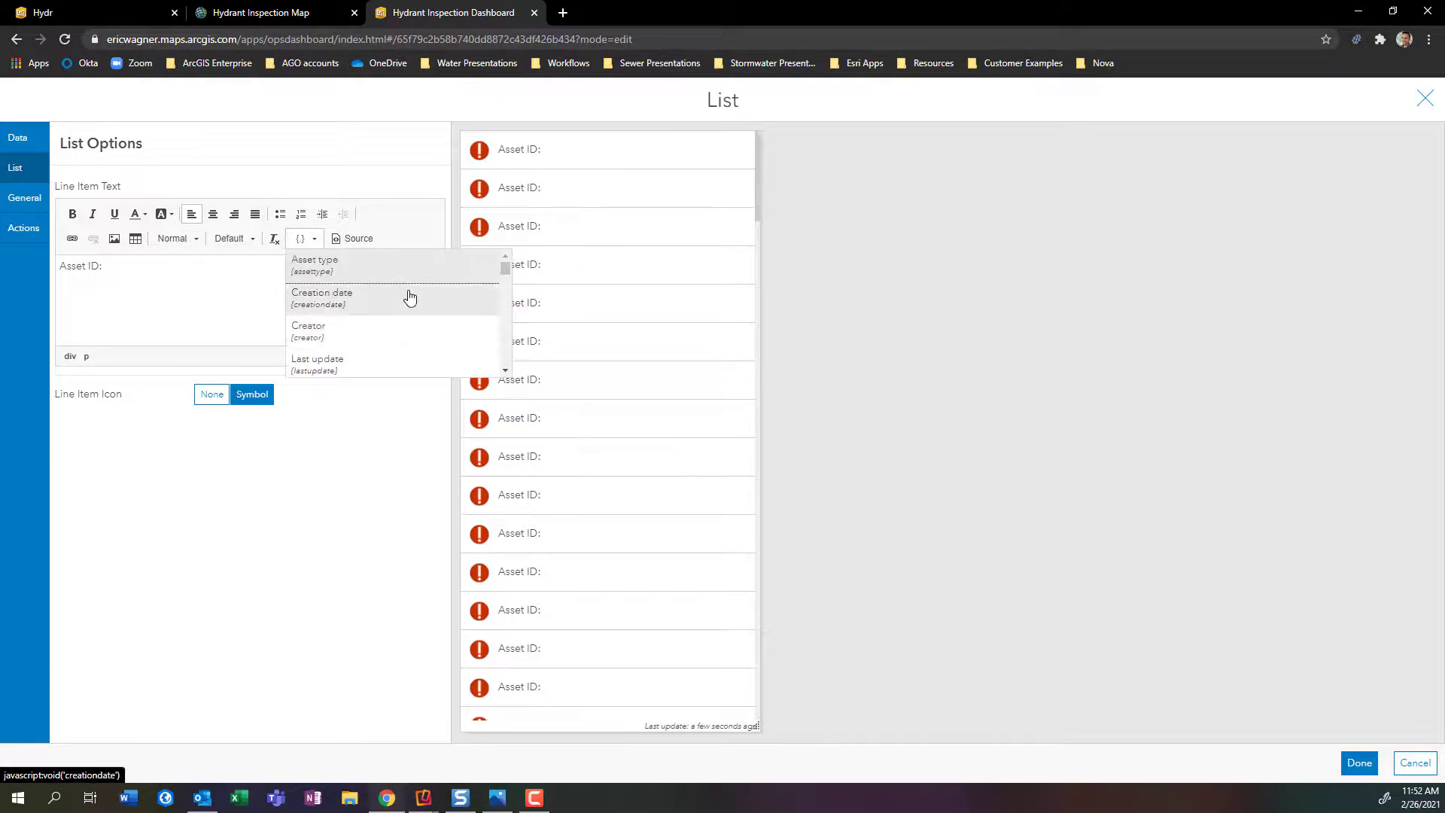
scroll(406, 298, down, 5)
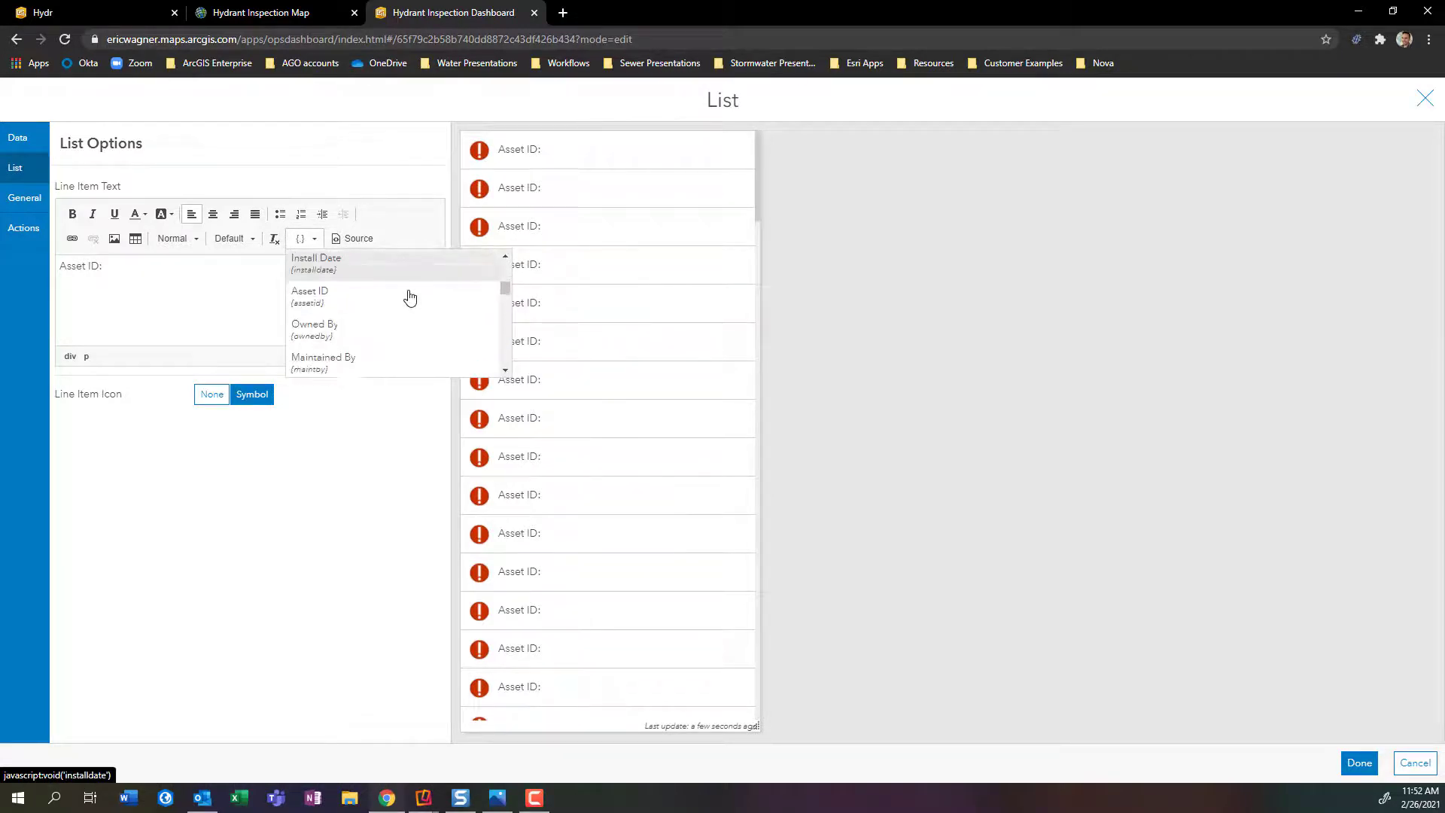
click(388, 299)
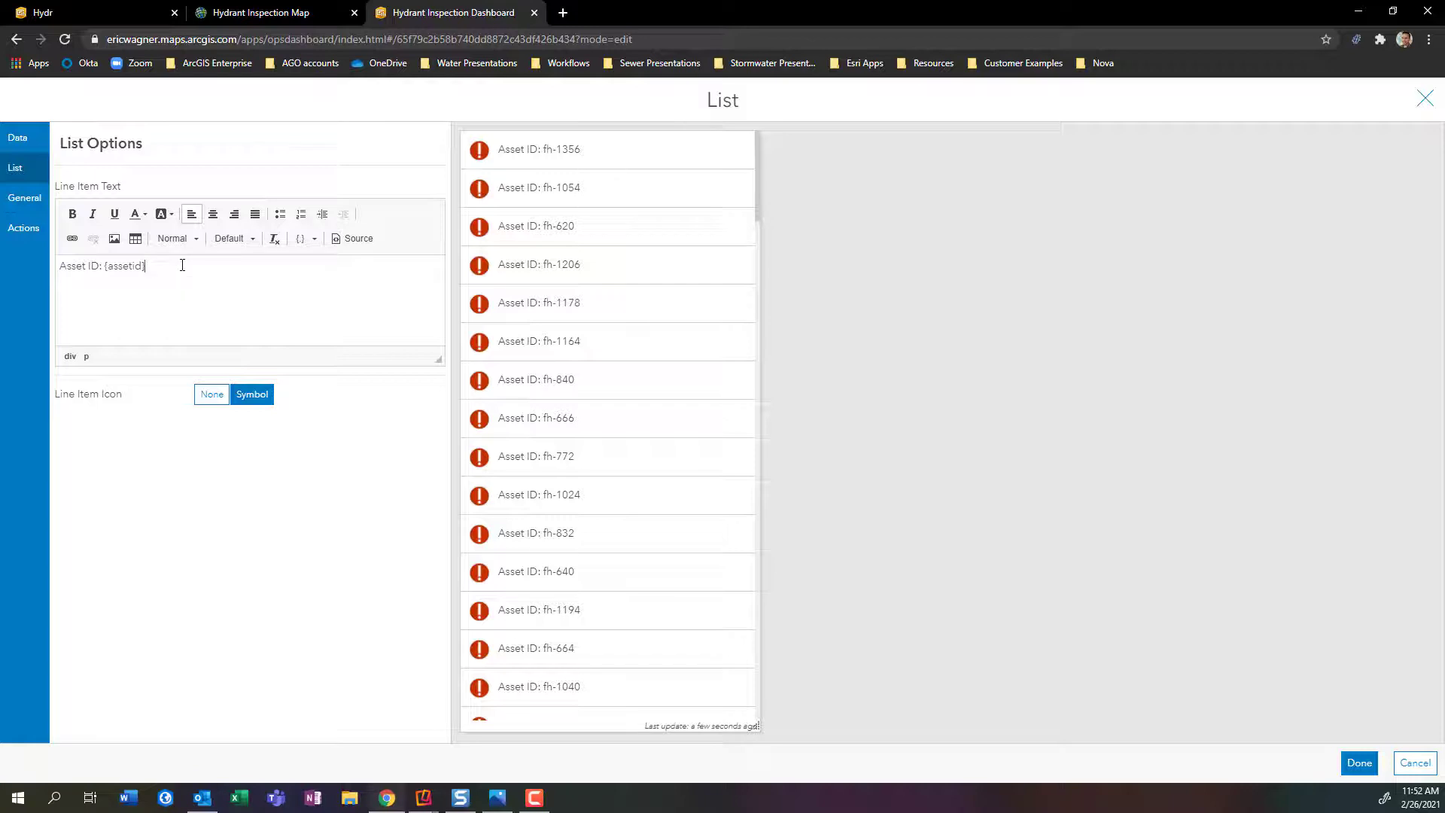
Add a second line to the line item text with the label "Date:" before the {InspectionDate} field.
key(Return)
click(316, 242)
scroll(391, 301, down, 5)
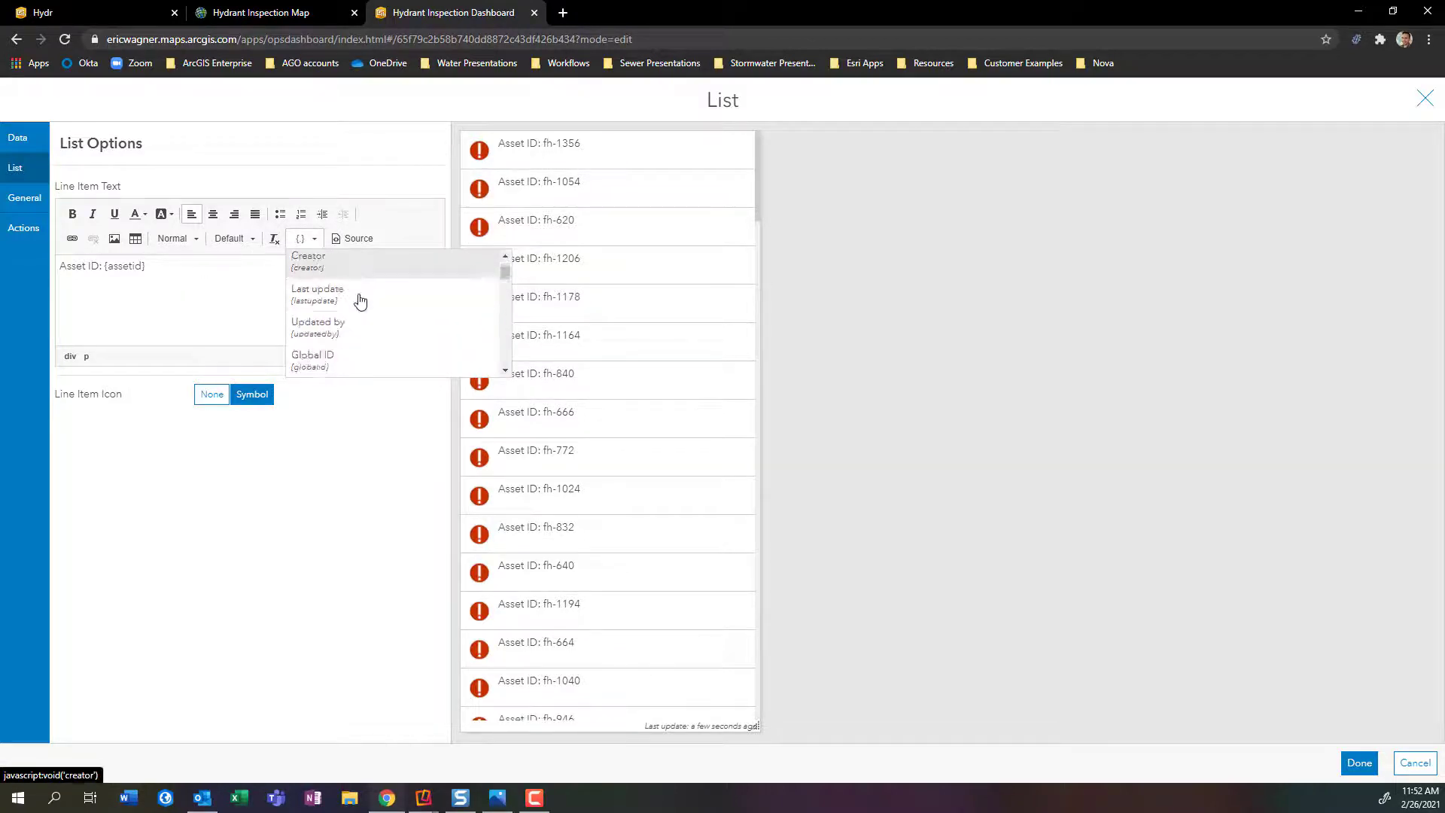
scroll(401, 301, down, 10)
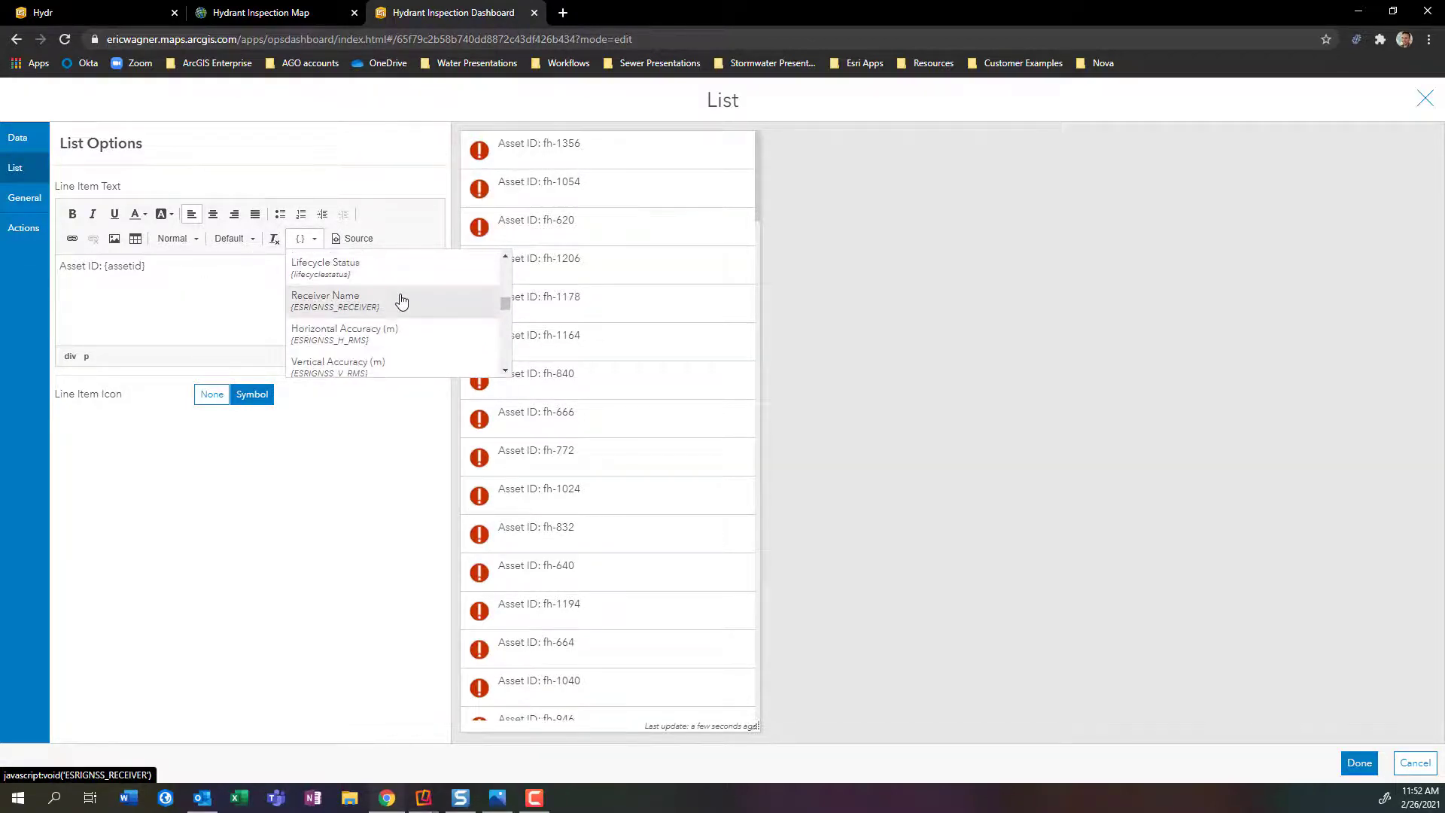
scroll(401, 301, down, 8)
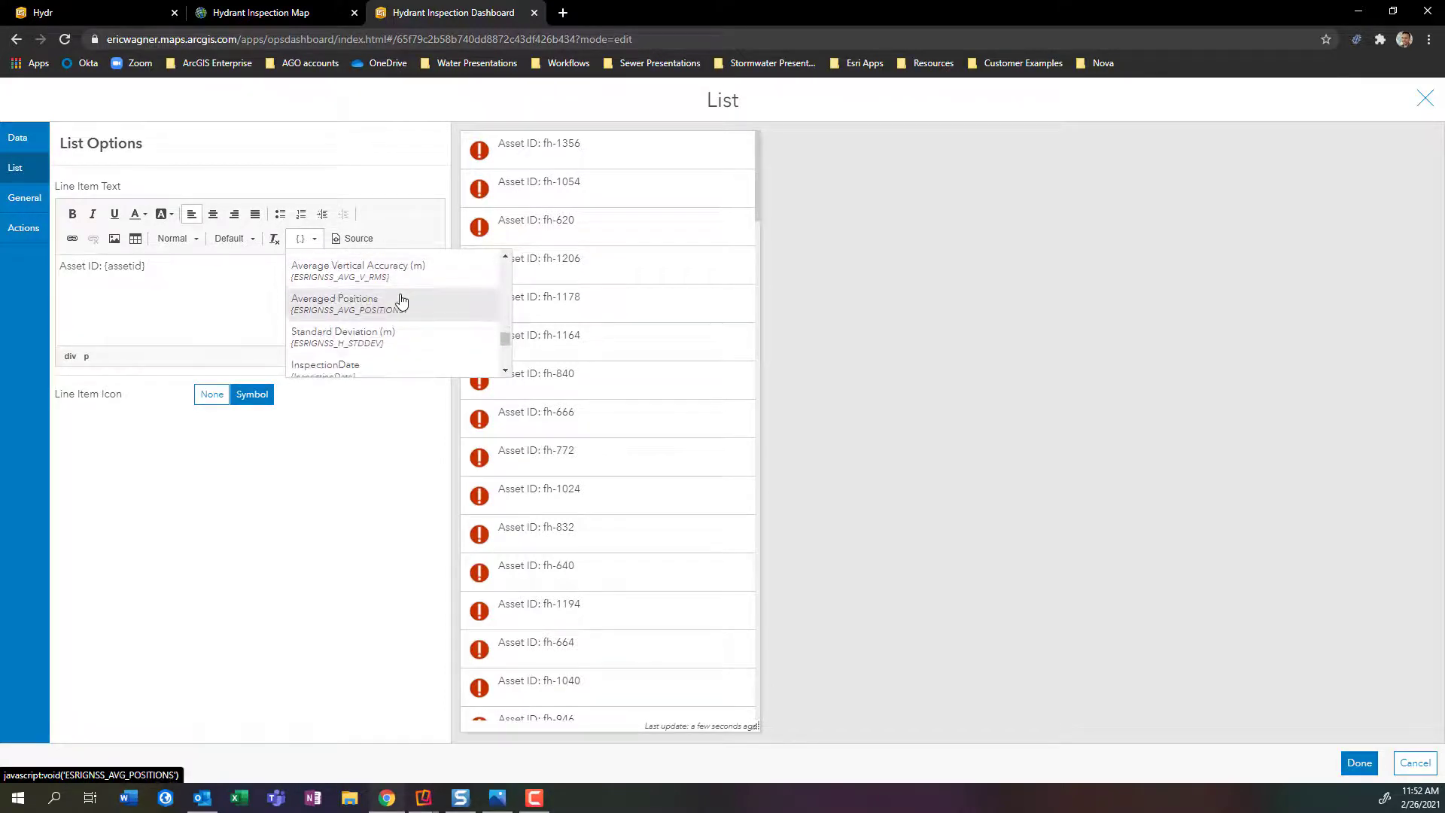
click(383, 299)
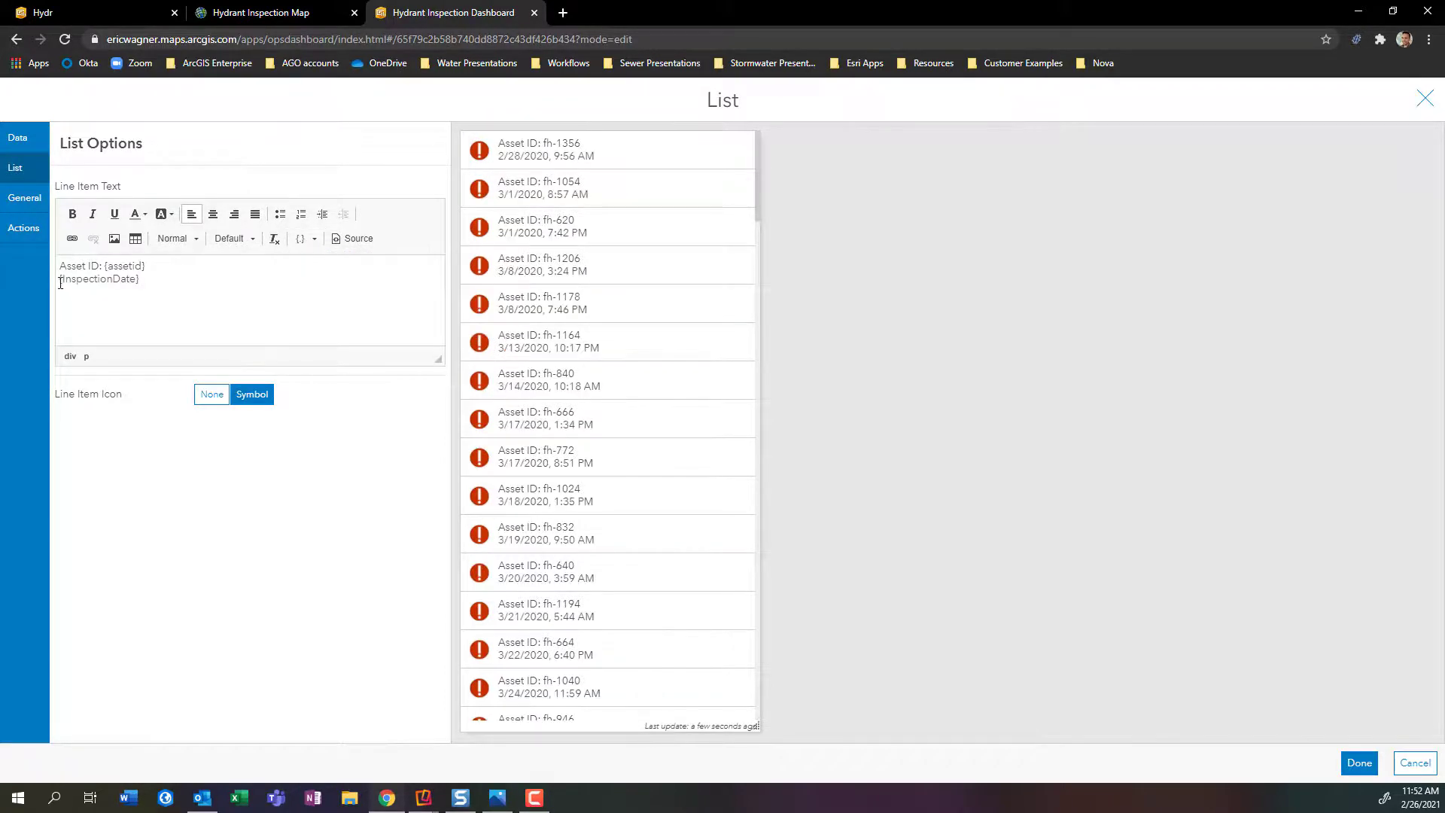
text(Date:)
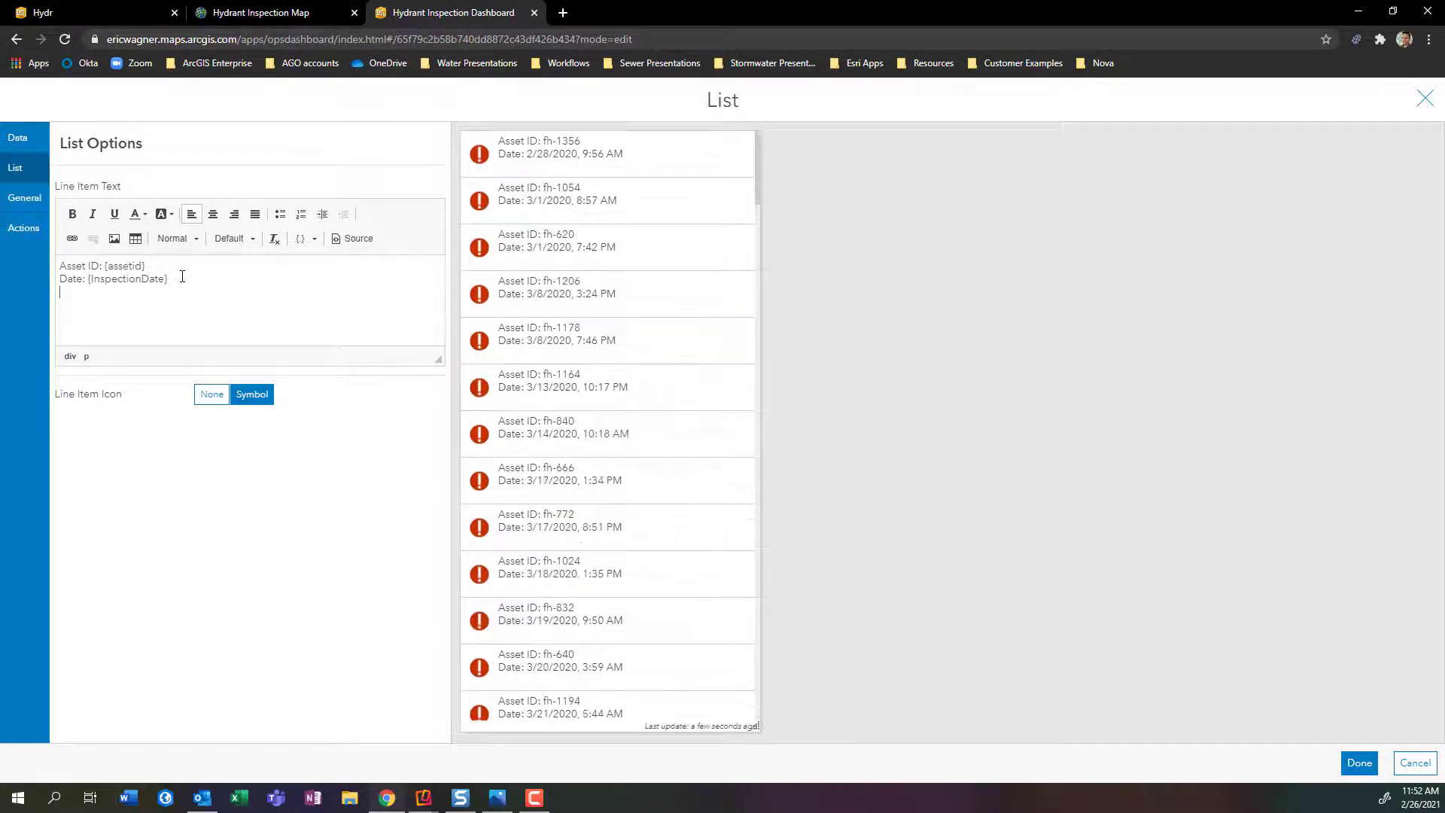
Add a third line to the line item text with the label "Inspected By:" before the {Inspector} field.
click(233, 239)
scroll(280, 317, down, 5)
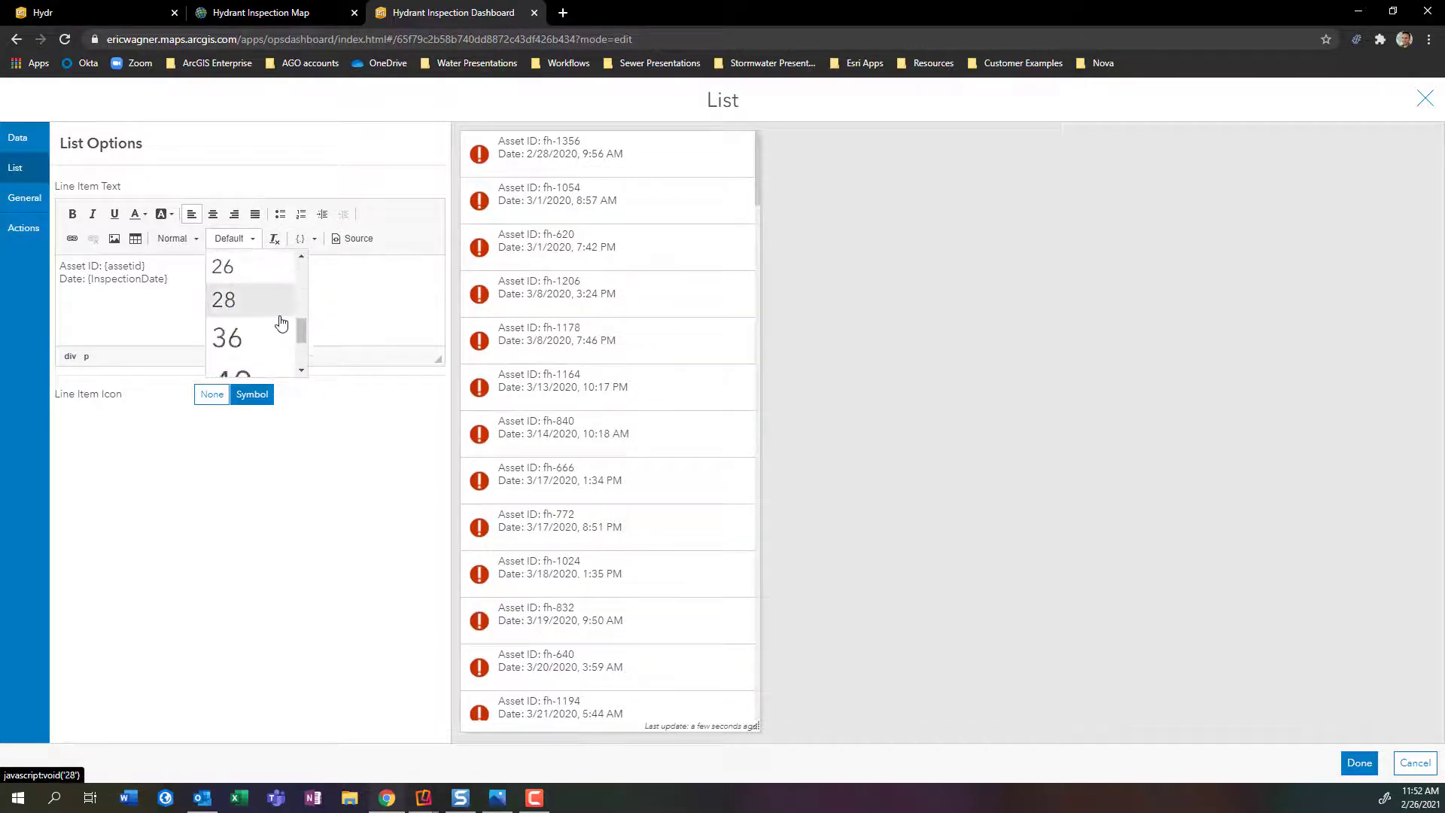
click(304, 239)
scroll(333, 309, down, 2)
scroll(335, 312, down, 6)
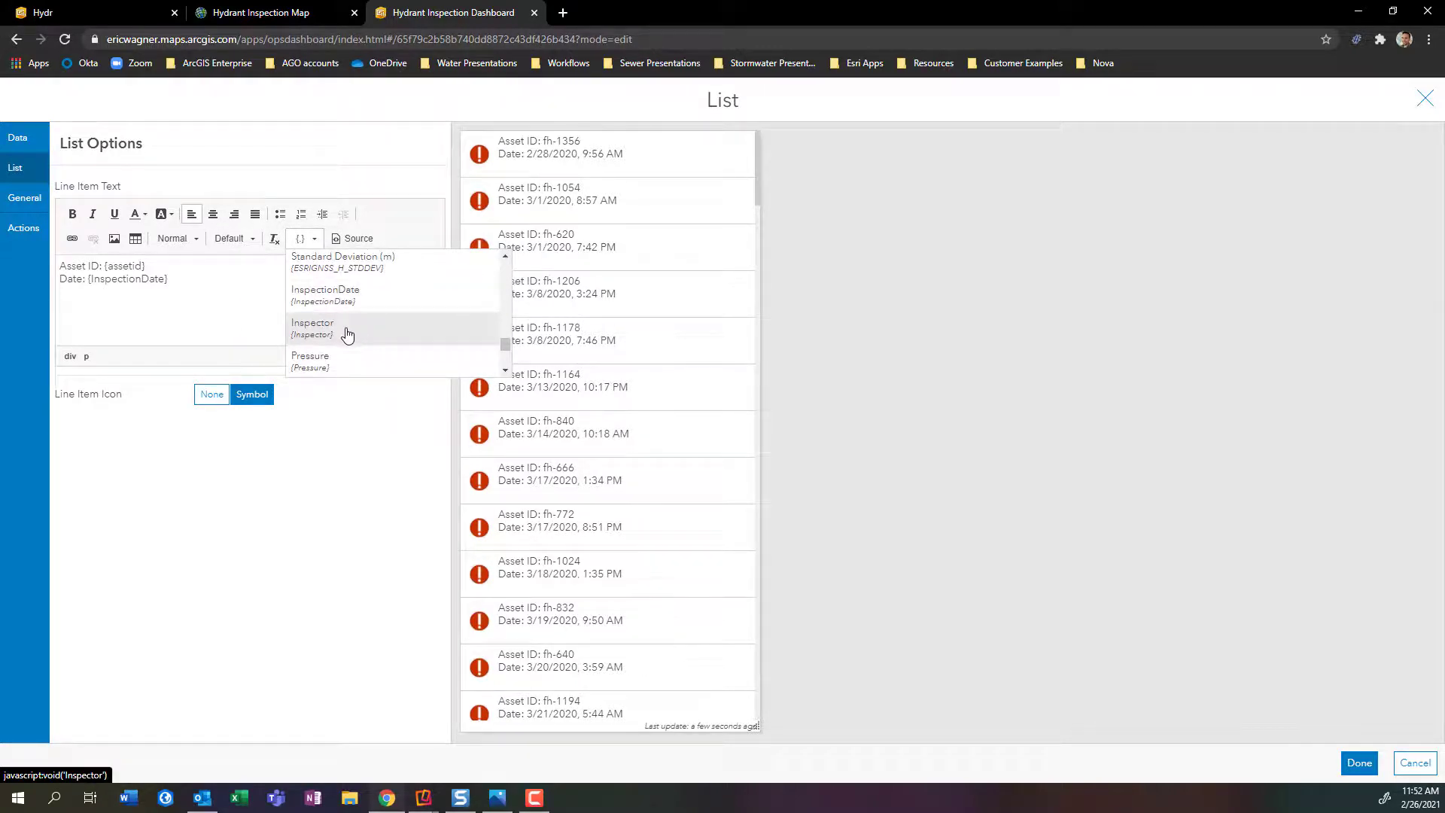
click(354, 329)
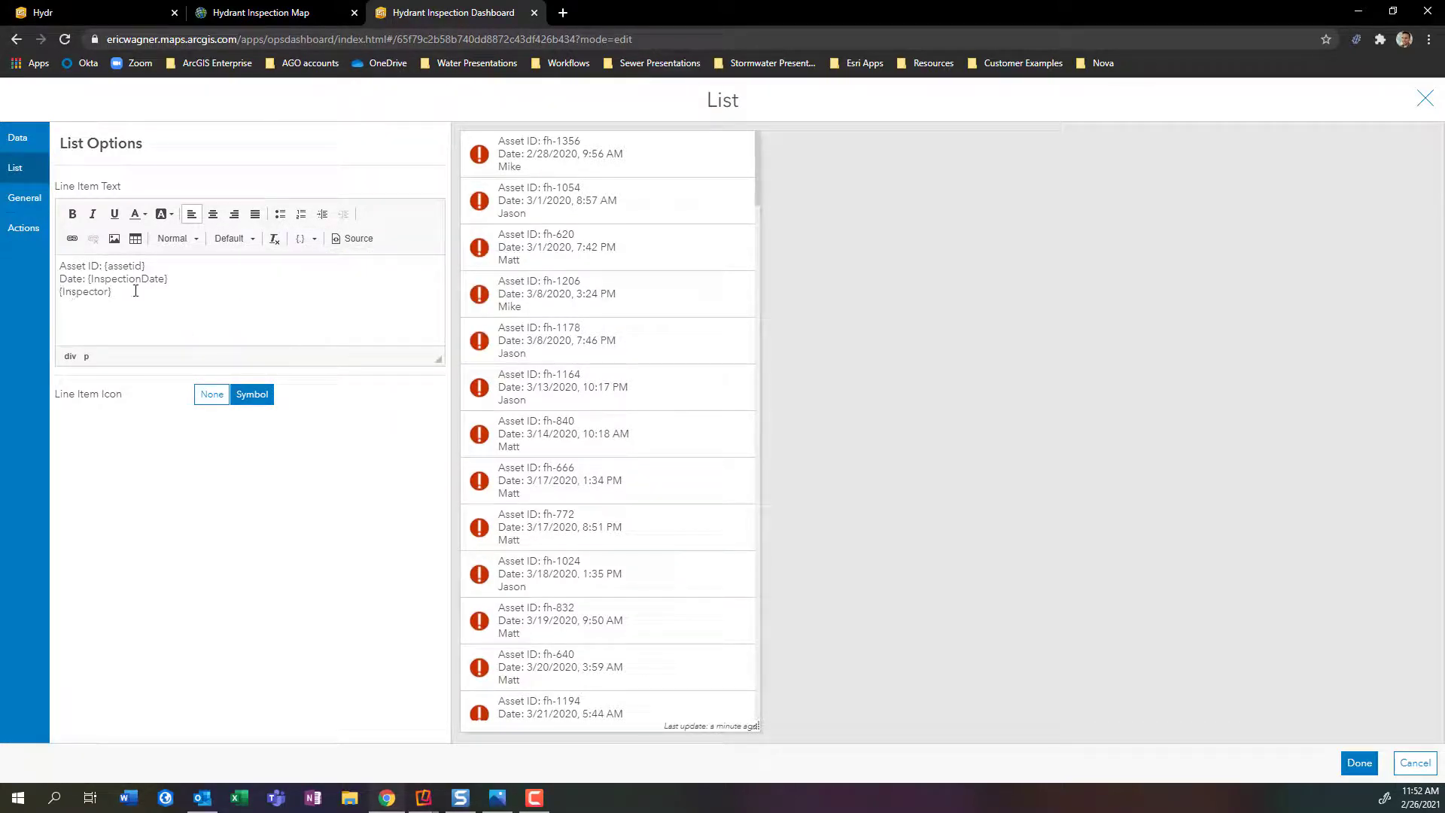
key(Home)
text(Inspected)
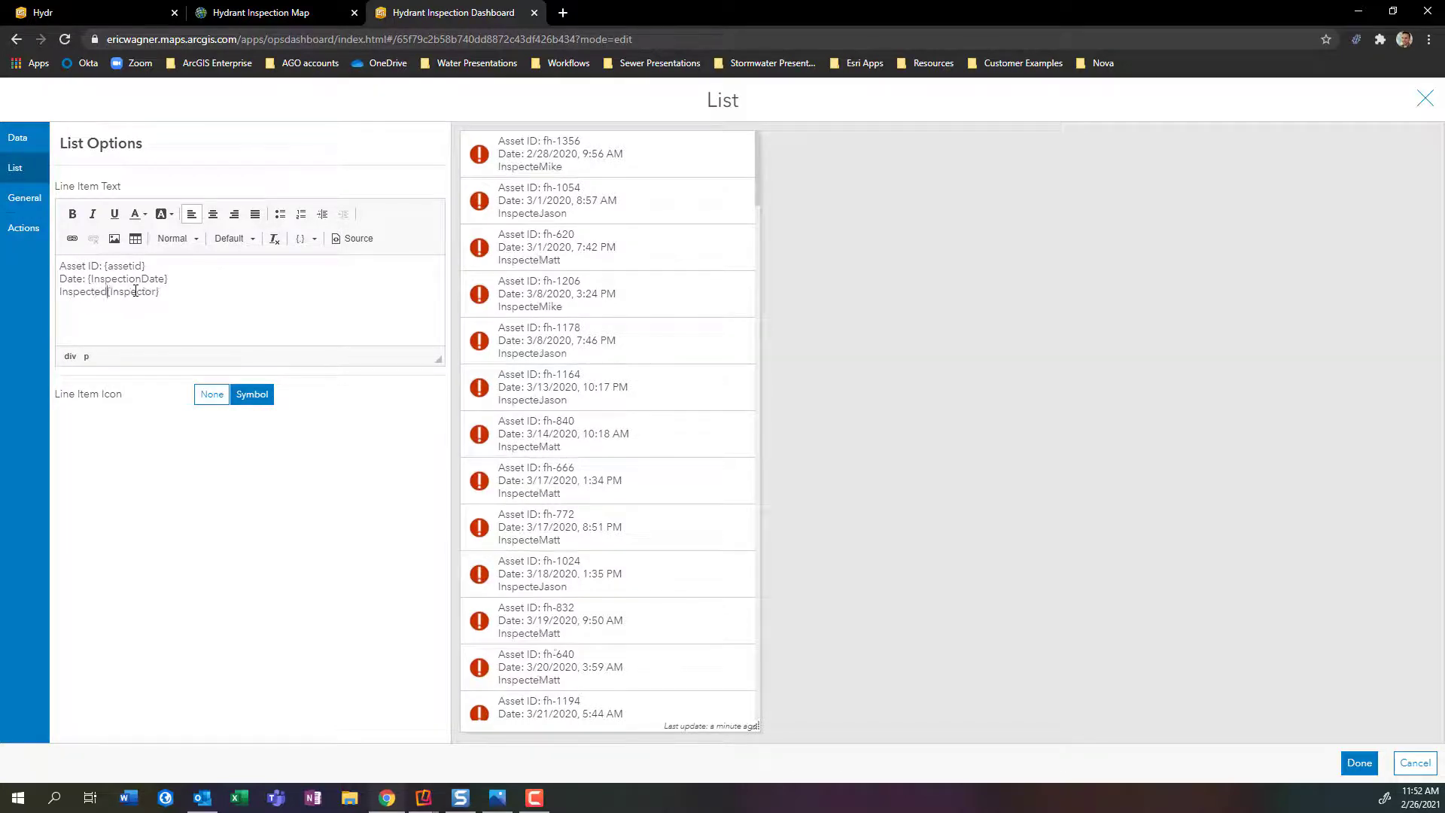
text( By:)
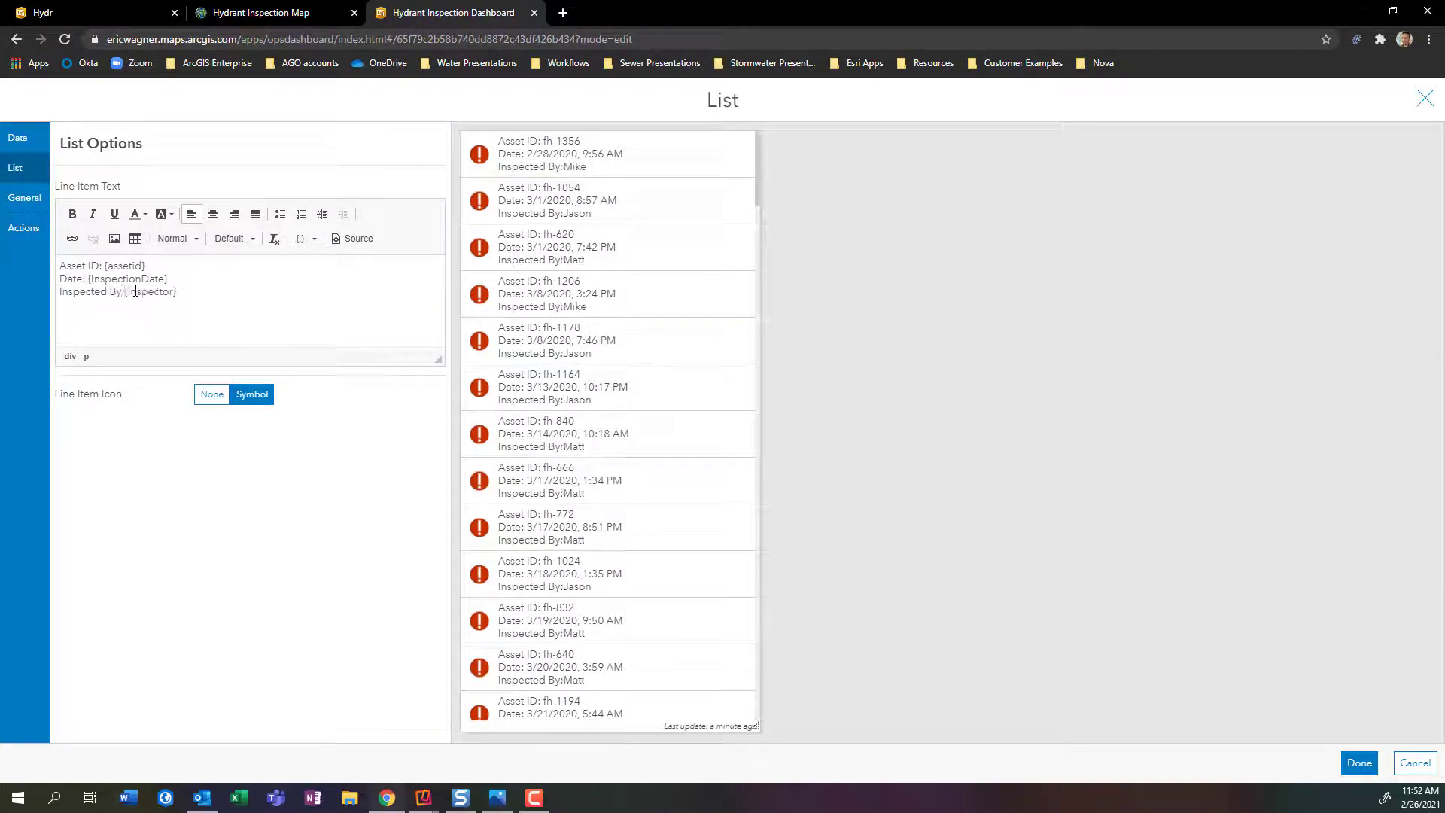
Make the Asset ID:, Date: and Inspected By: labels bold, and set the line item icon to None.
drag(136, 290, 59, 279)
click(73, 213)
click(73, 213)
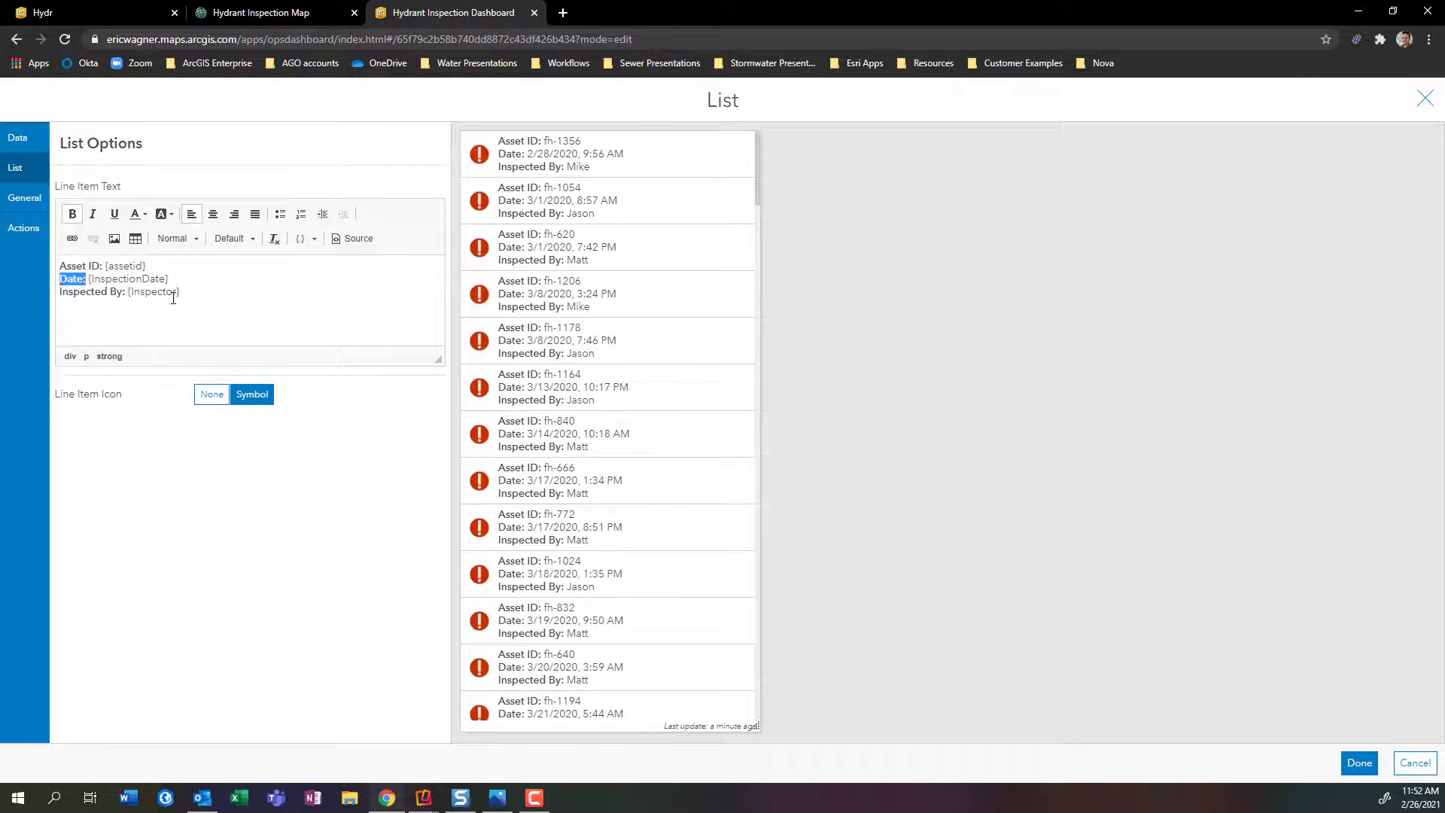
click(196, 280)
click(209, 402)
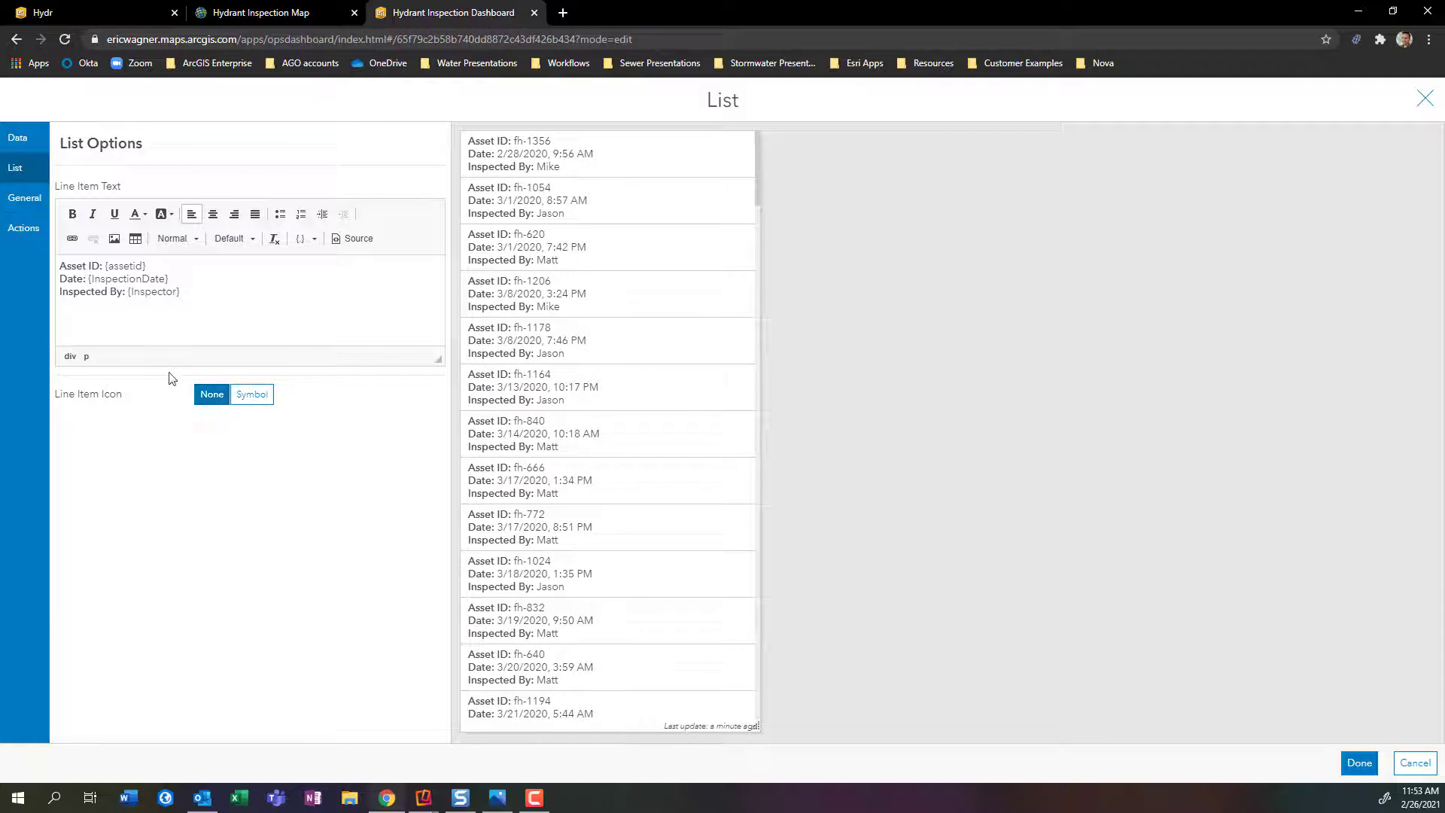
Turn off the list's last update text and enter the title "Hydrants Needing Maintenance:".
click(40, 208)
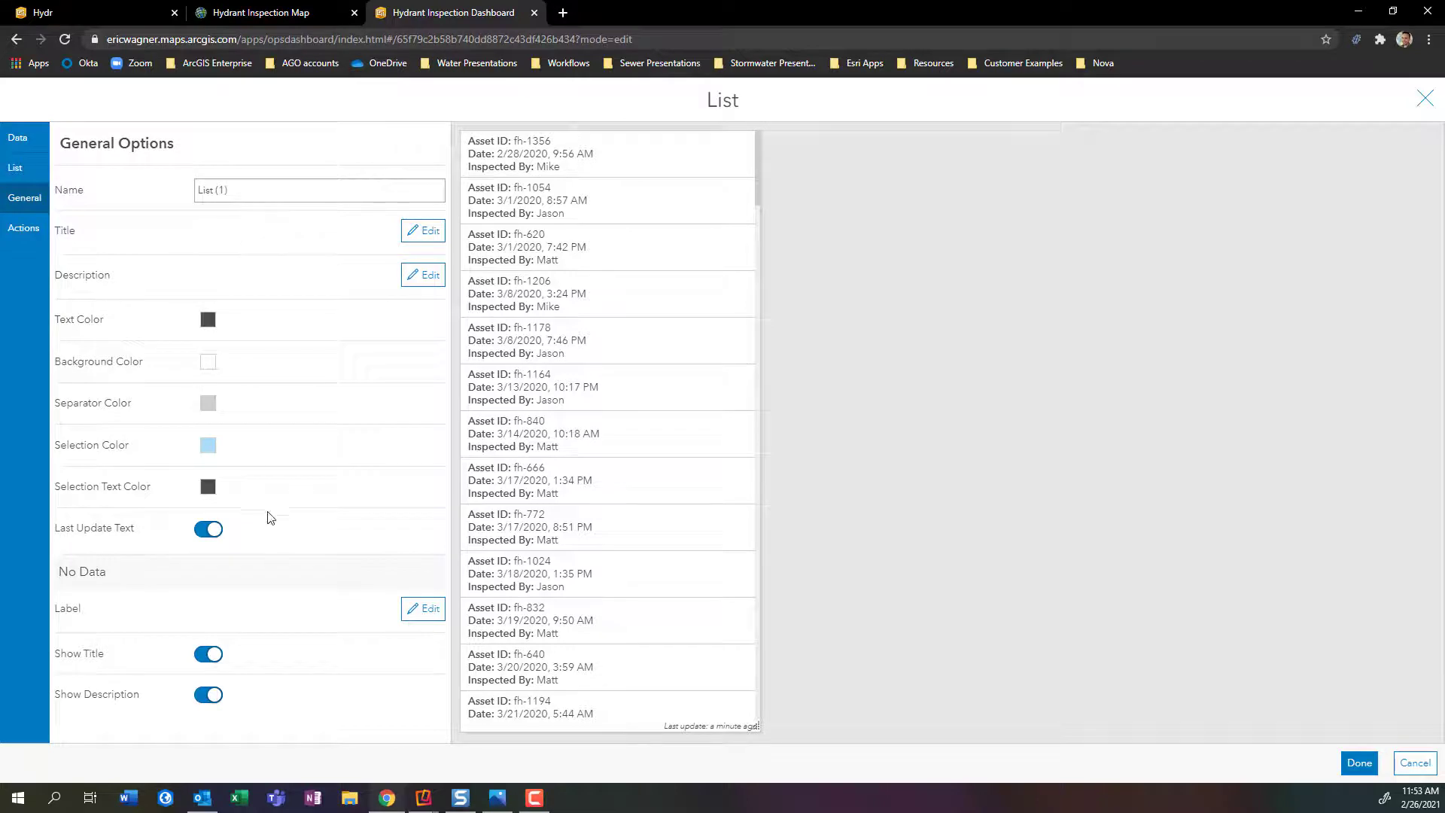
click(215, 530)
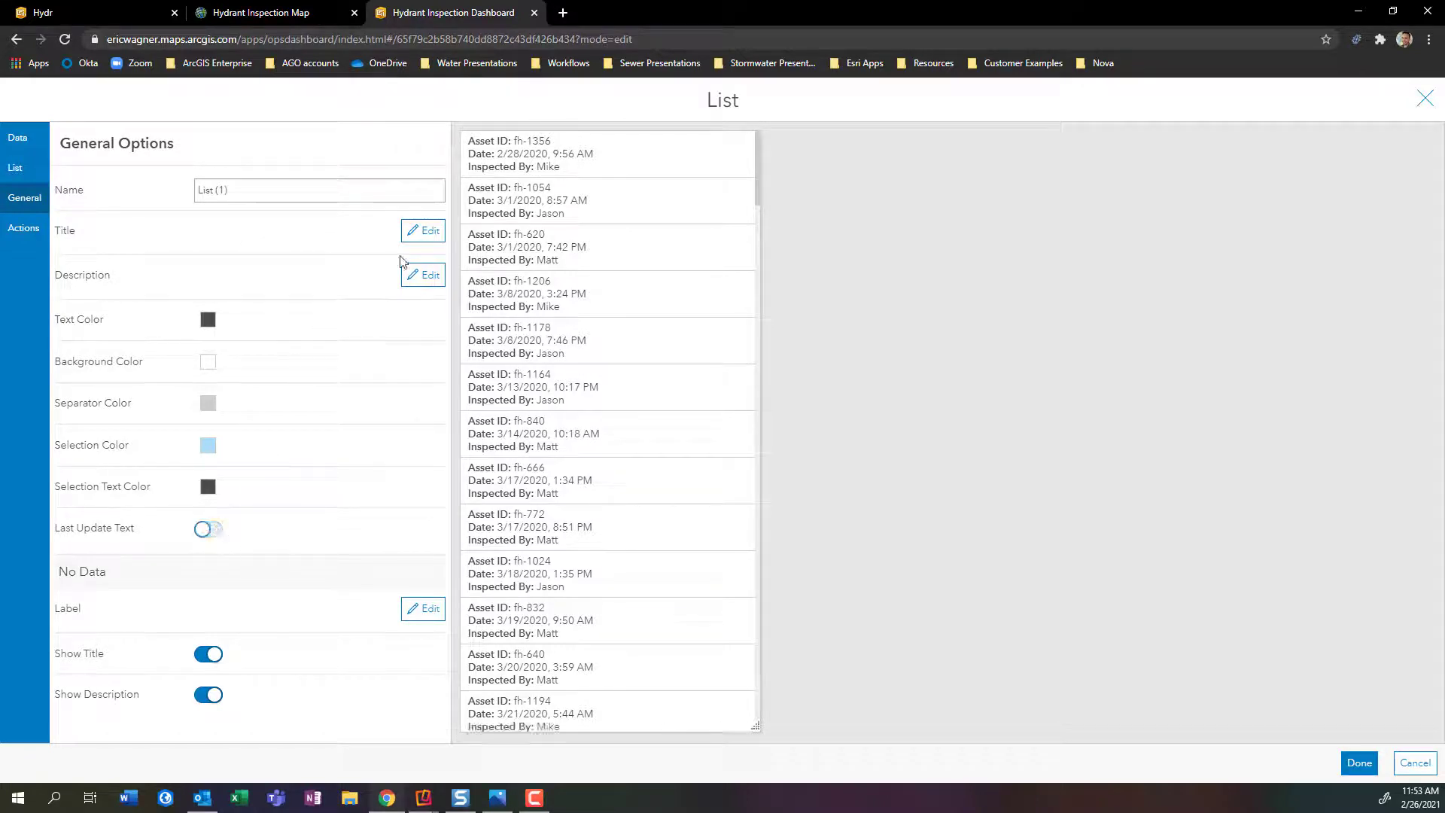
click(421, 231)
click(292, 338)
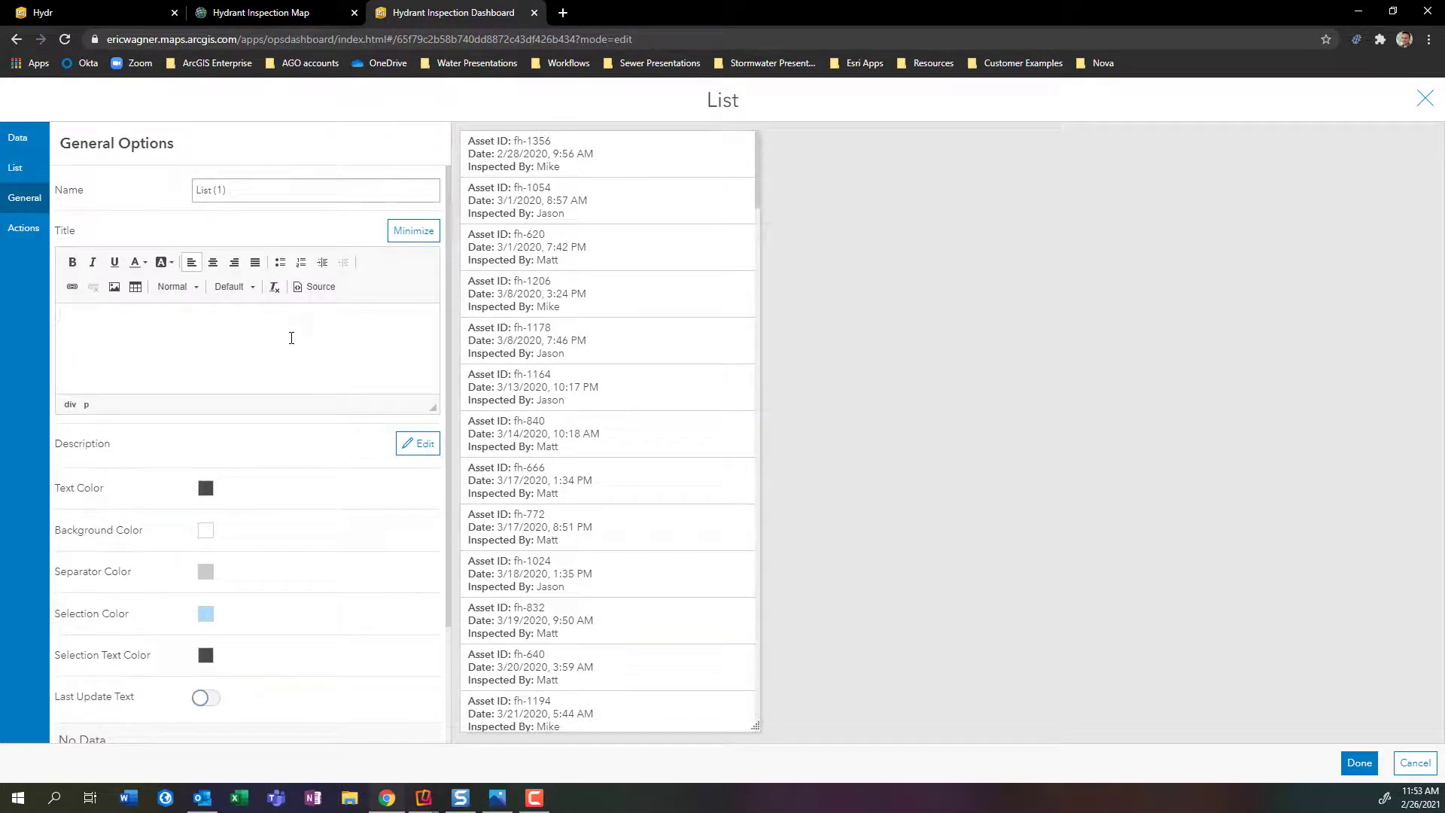
text(Hydrants N)
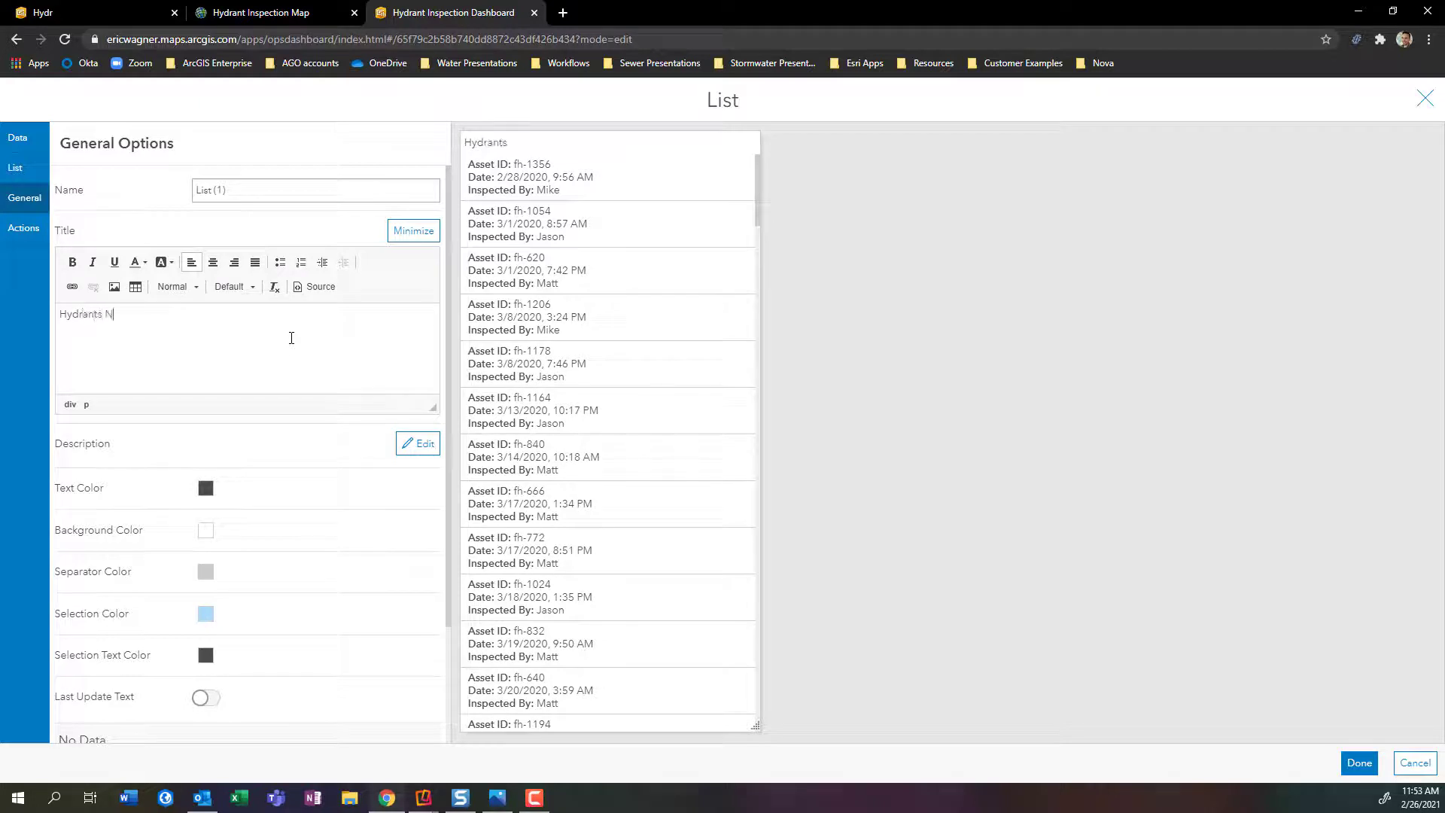
text(eeding Maintenance:)
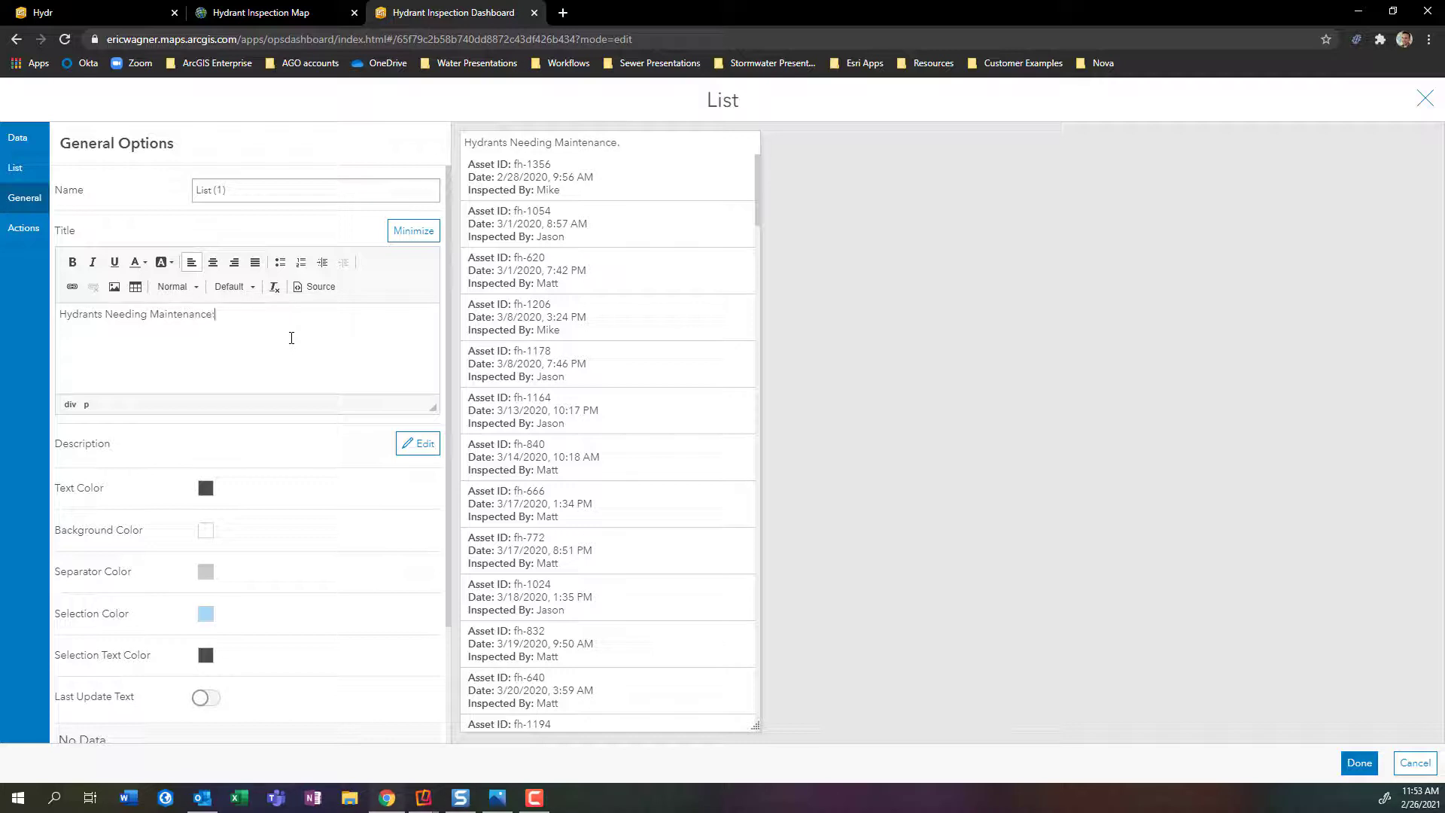
Format the list title as bold, size 22 and centered, and finish the list configuration.
drag(256, 322, 9, 332)
click(72, 261)
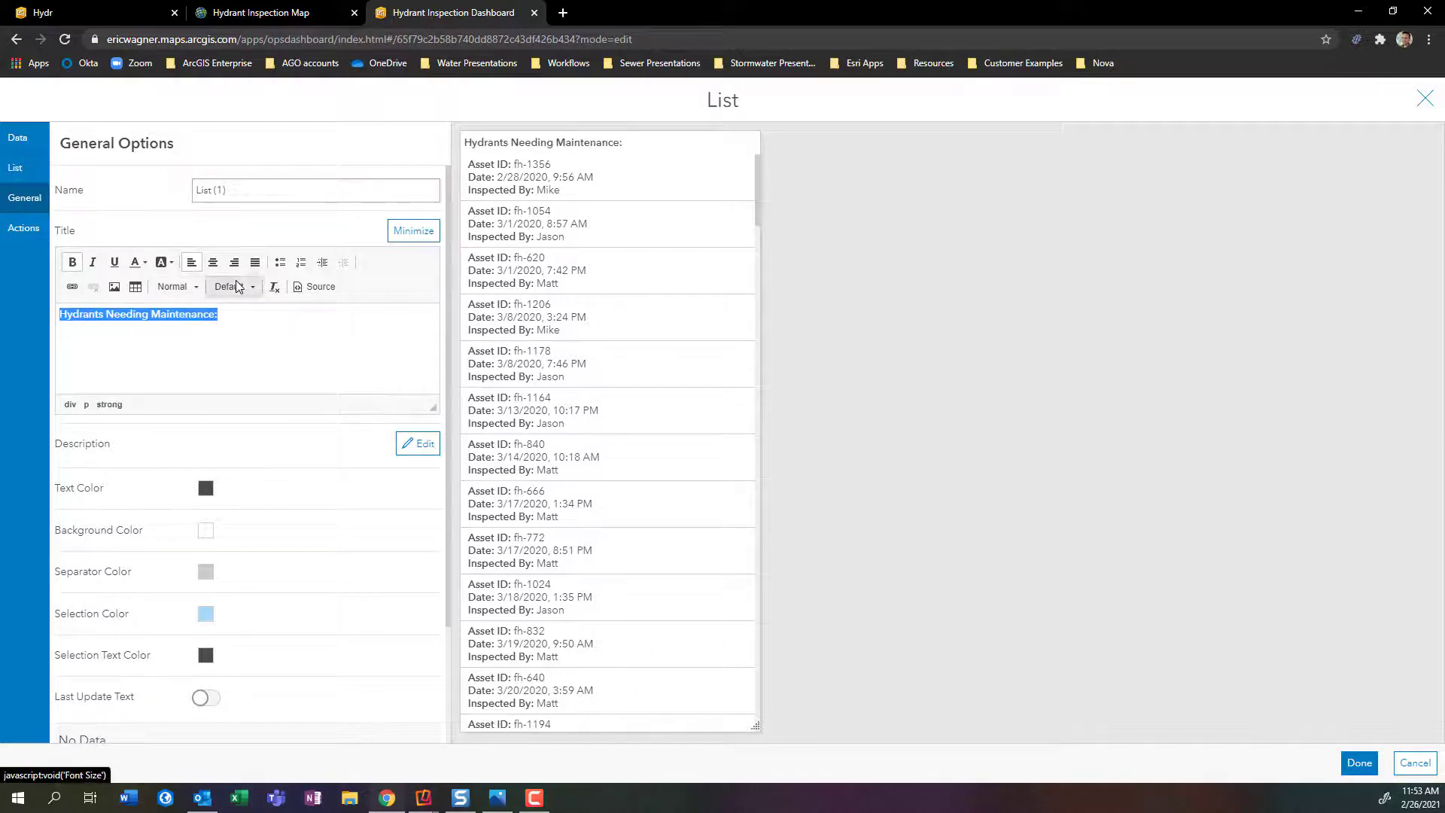
click(232, 287)
scroll(250, 365, down, 3)
click(251, 400)
click(213, 262)
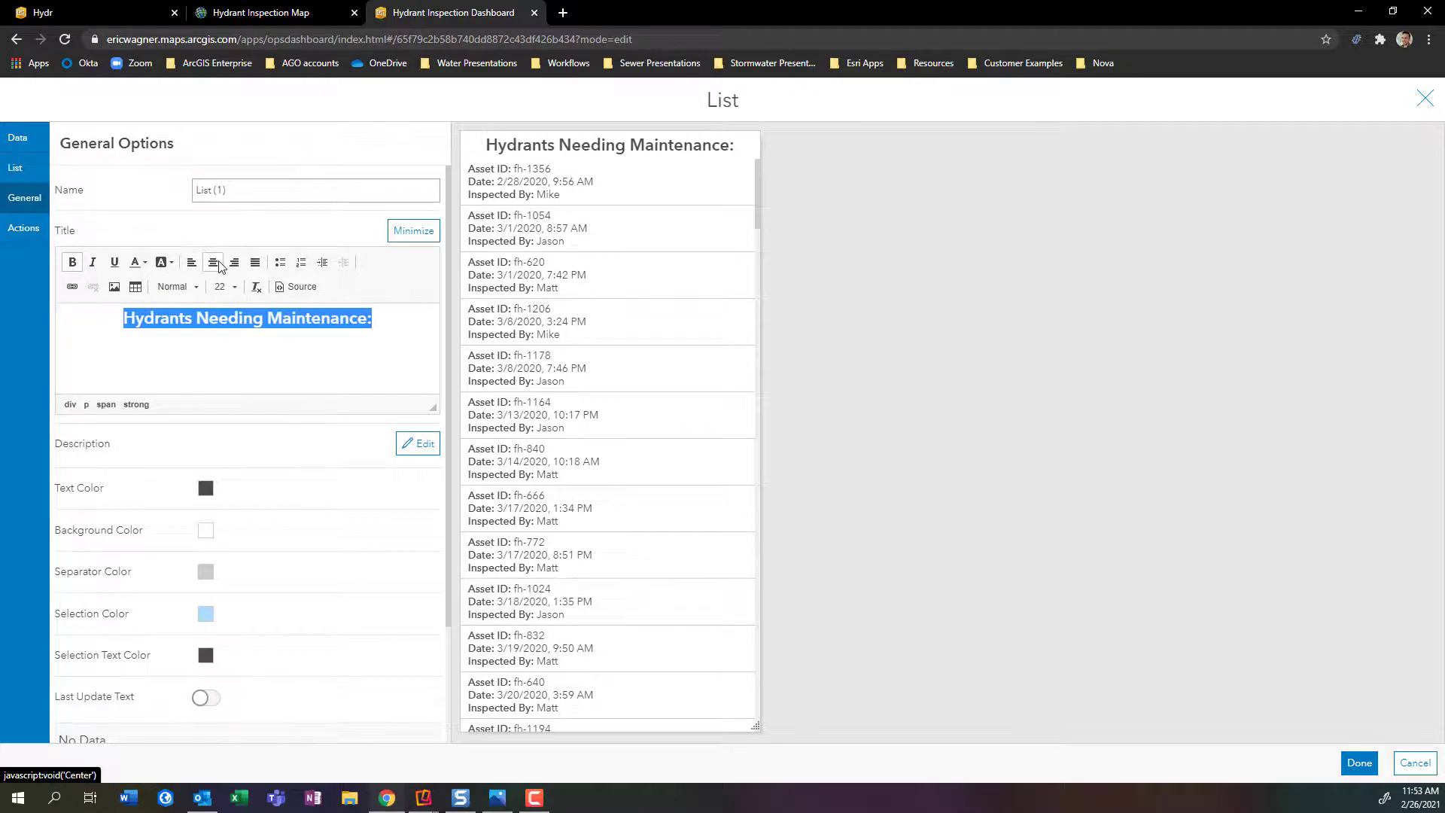
click(1359, 763)
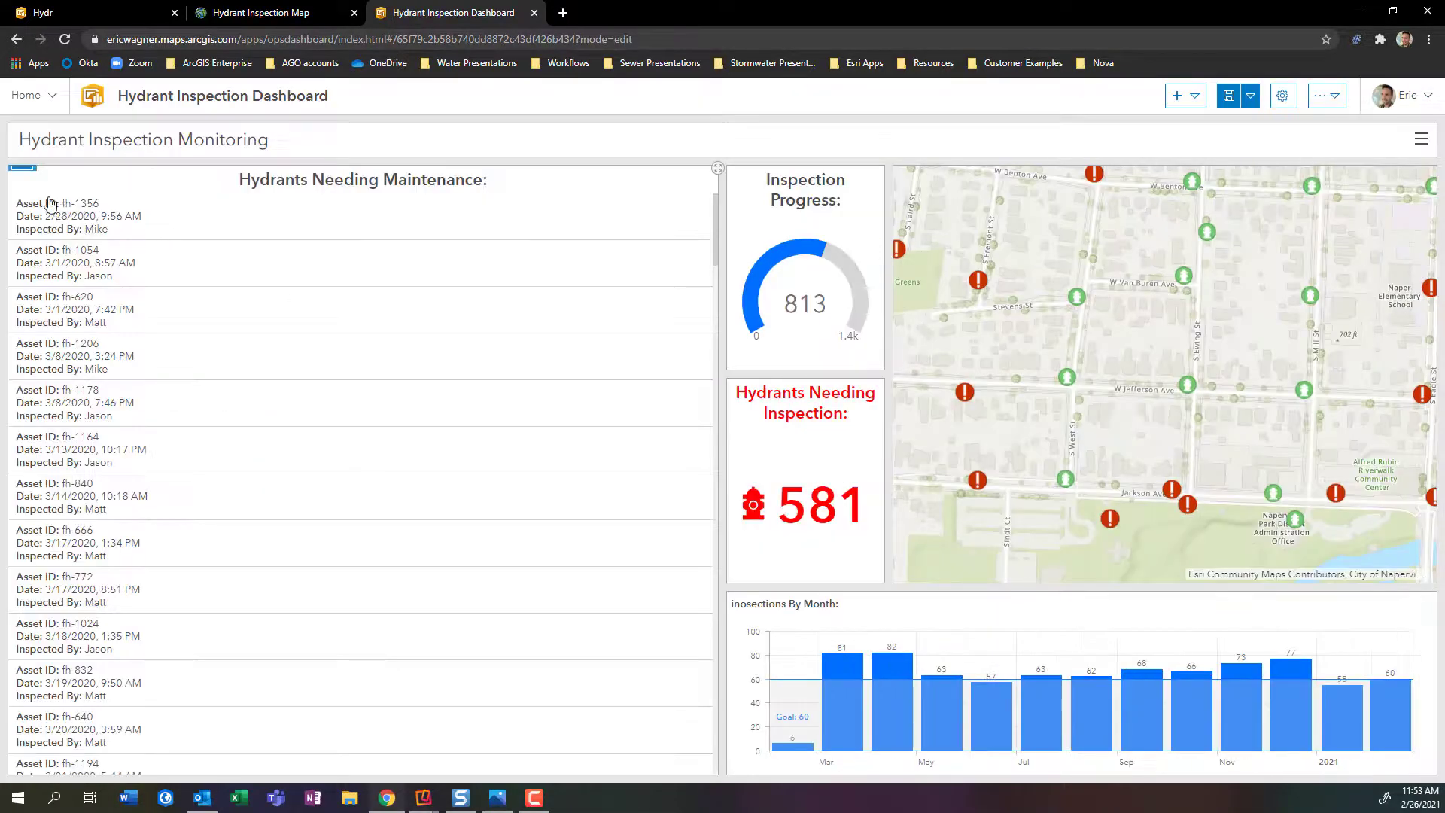
Dock the maintenance list to the right of the map, and resize the columns to widen the gauge and indicator and narrow the list.
drag(22, 175, 1419, 385)
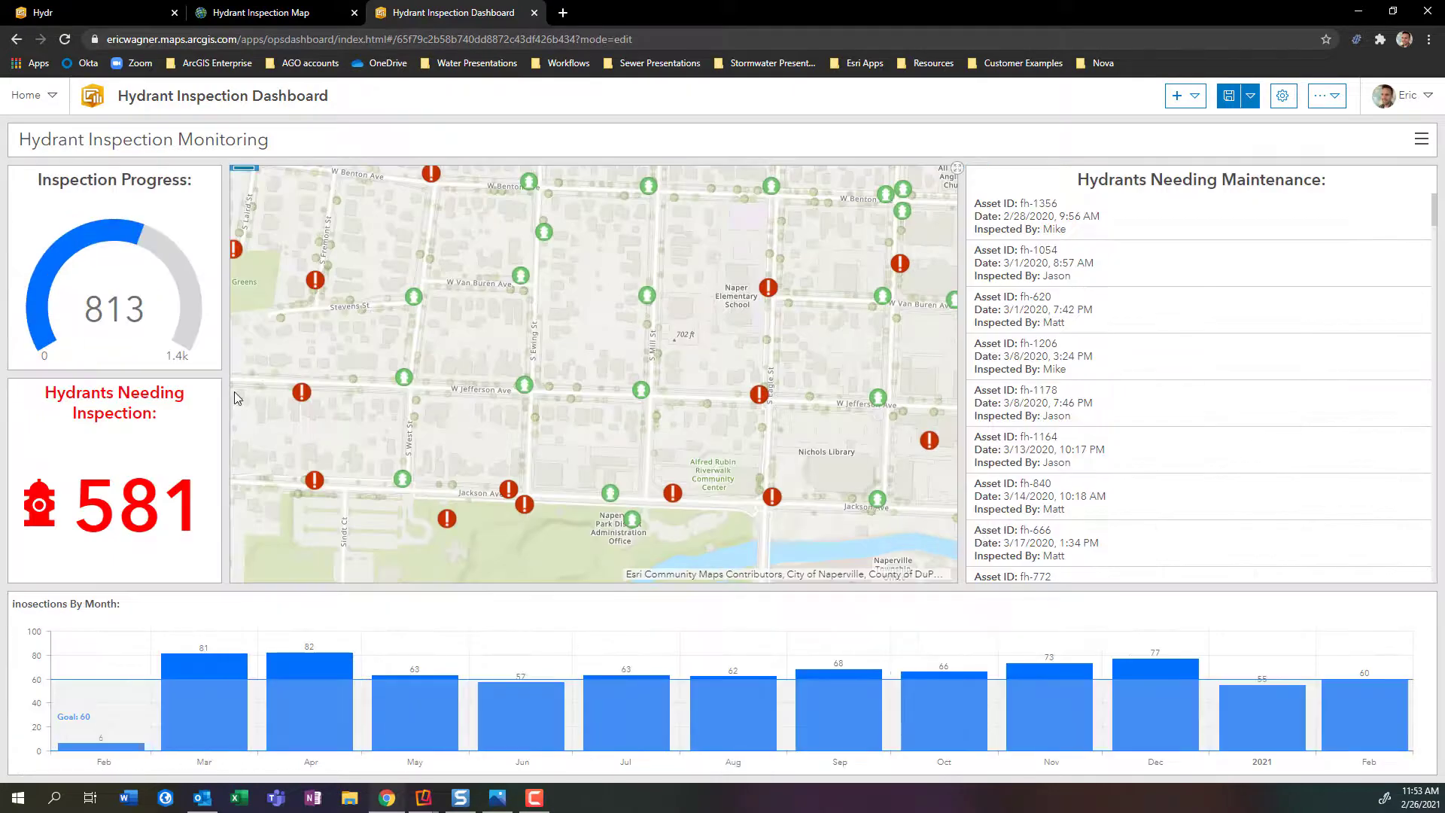
drag(225, 398, 326, 412)
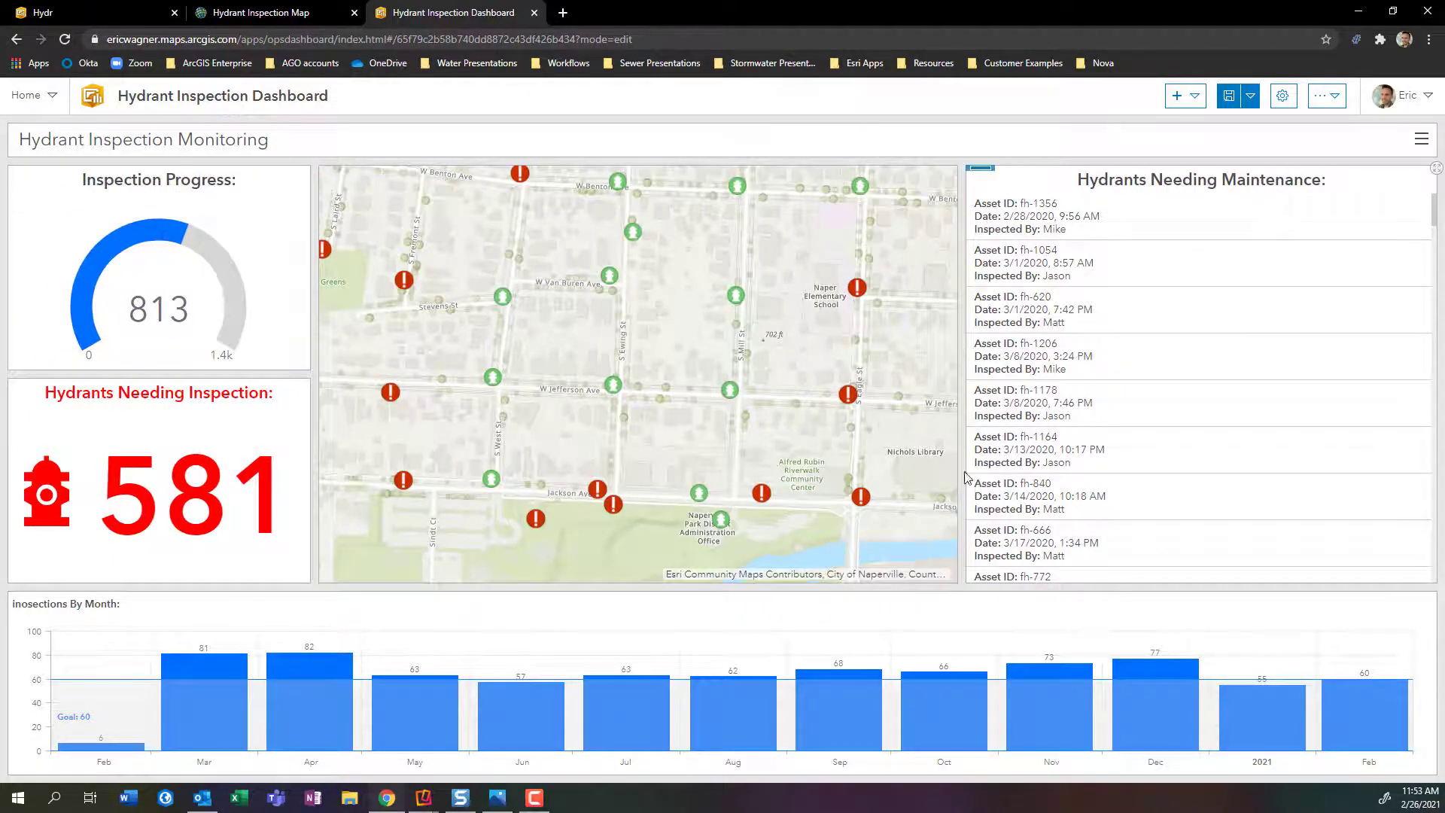
drag(963, 483, 1104, 508)
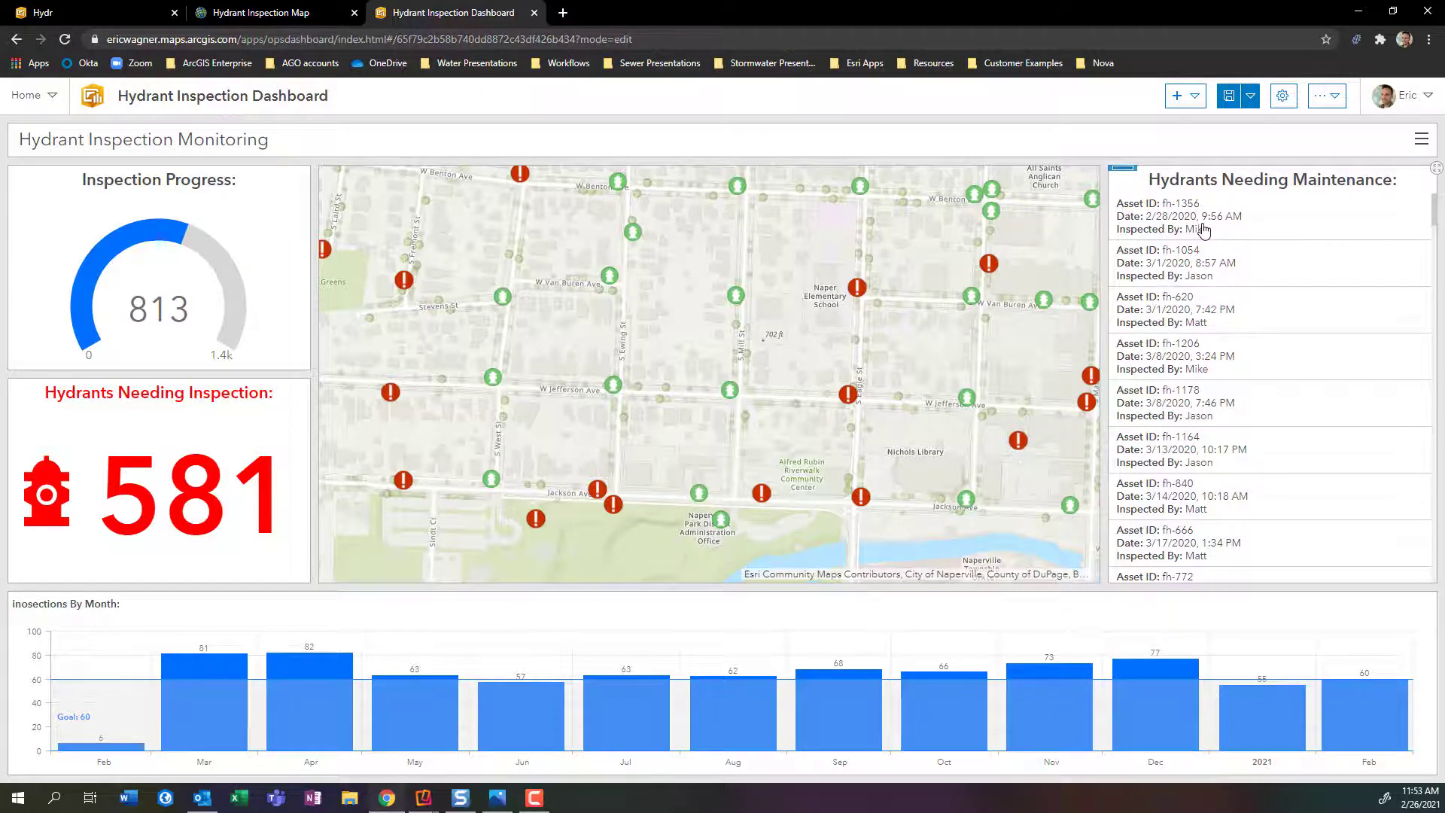
Configure the maintenance list with a Pan action that targets Map (1) when the selection changes.
click(1177, 225)
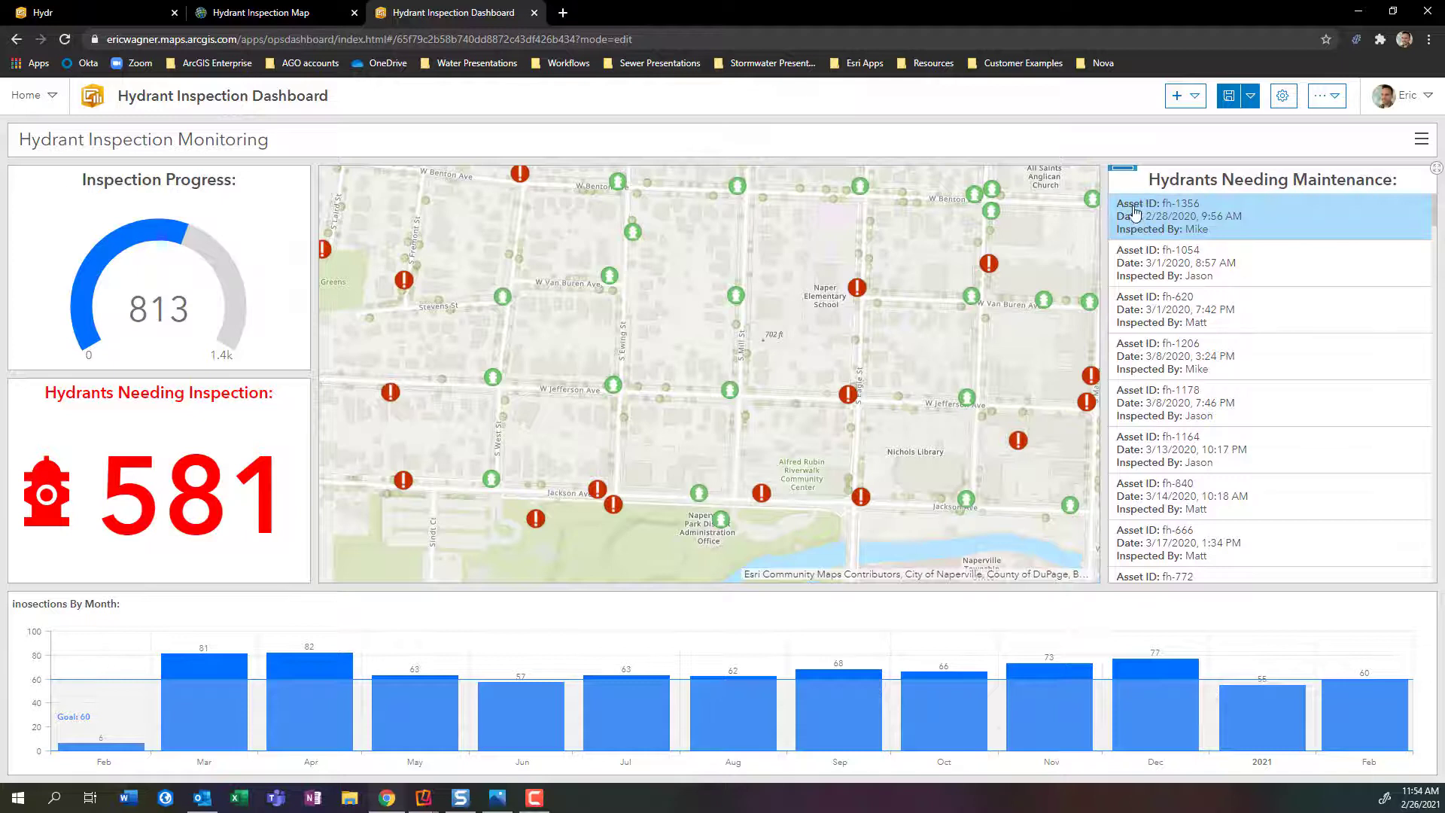
mouse_move(1126, 180)
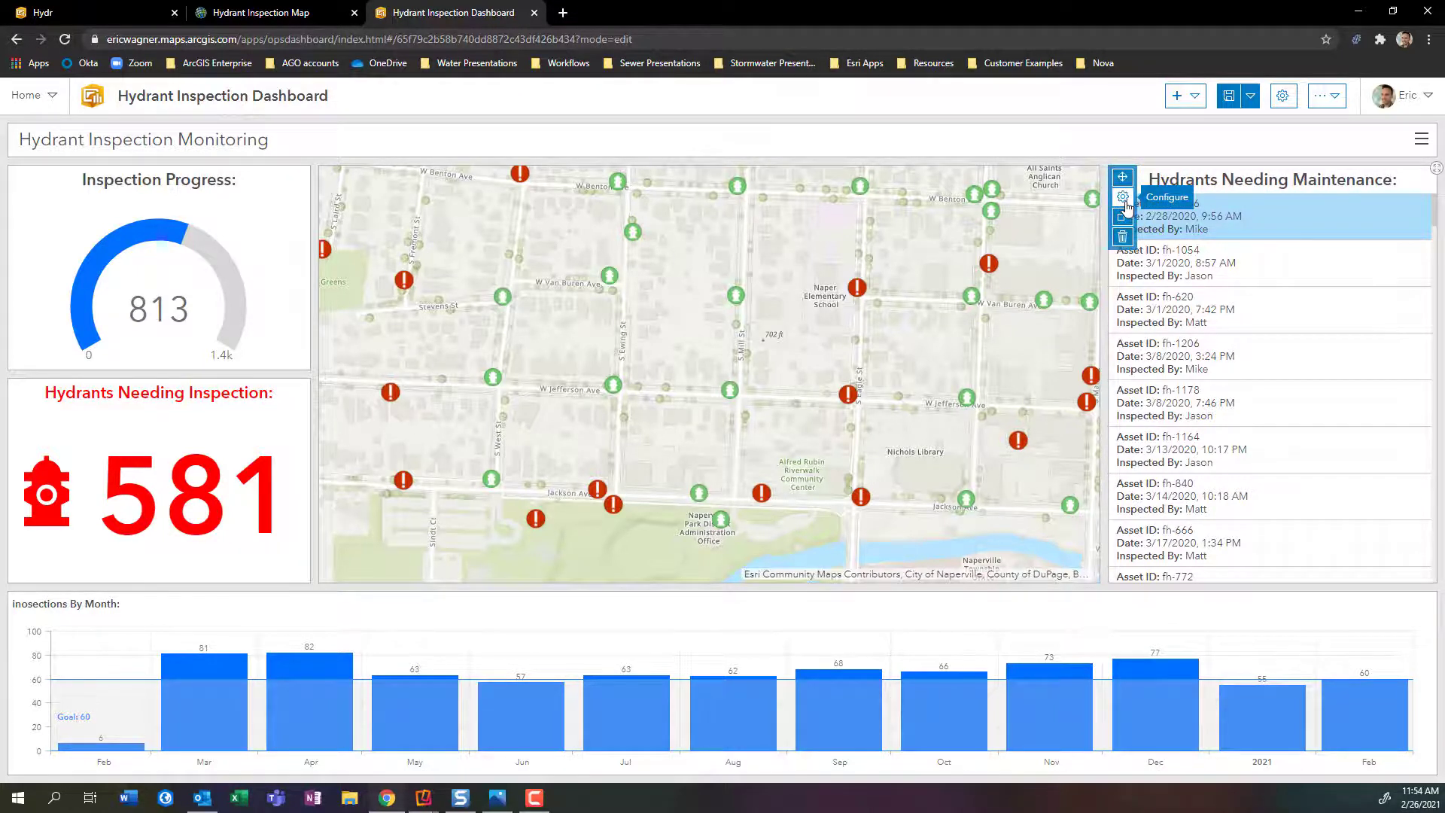
click(1122, 197)
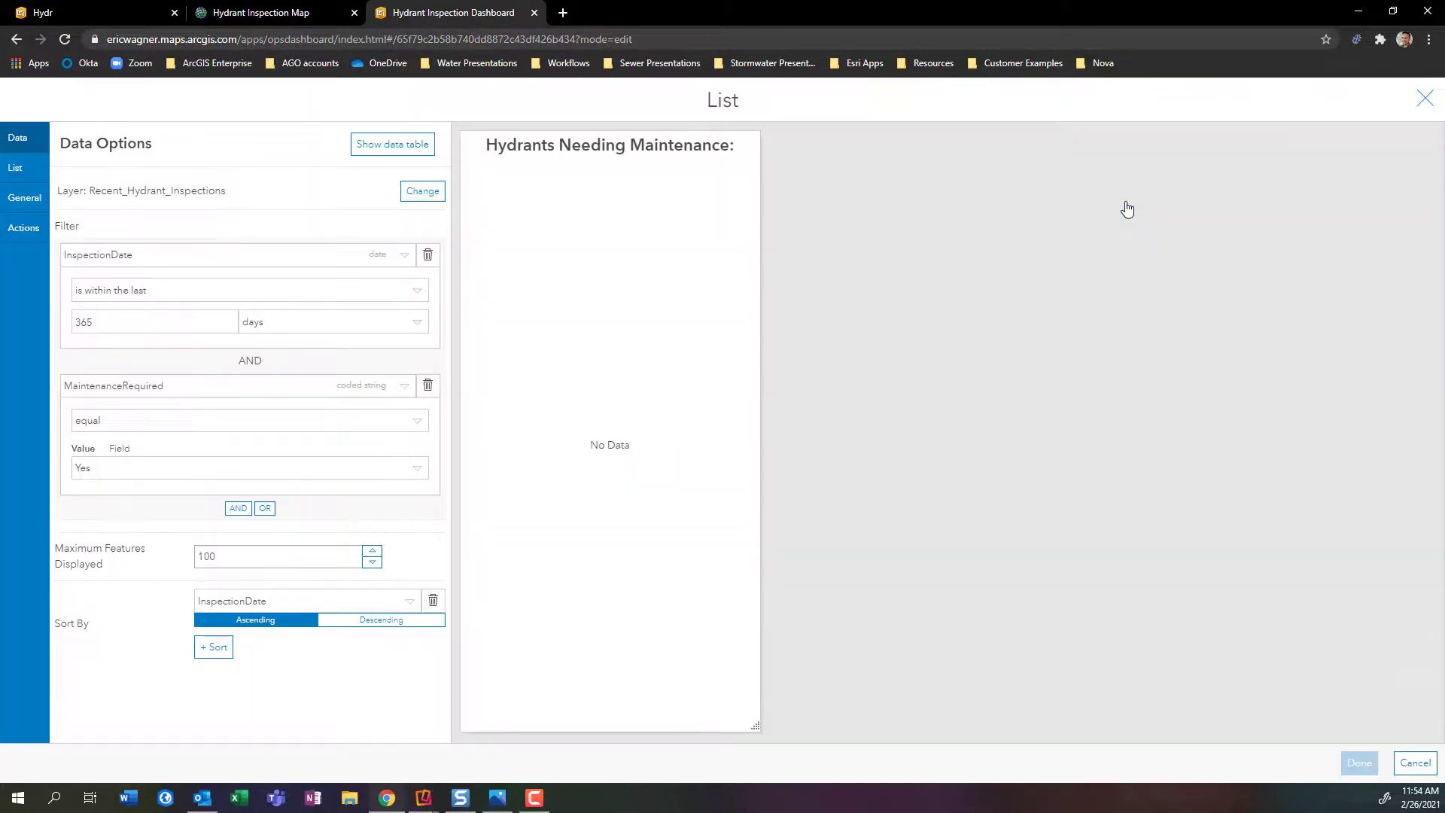
click(35, 240)
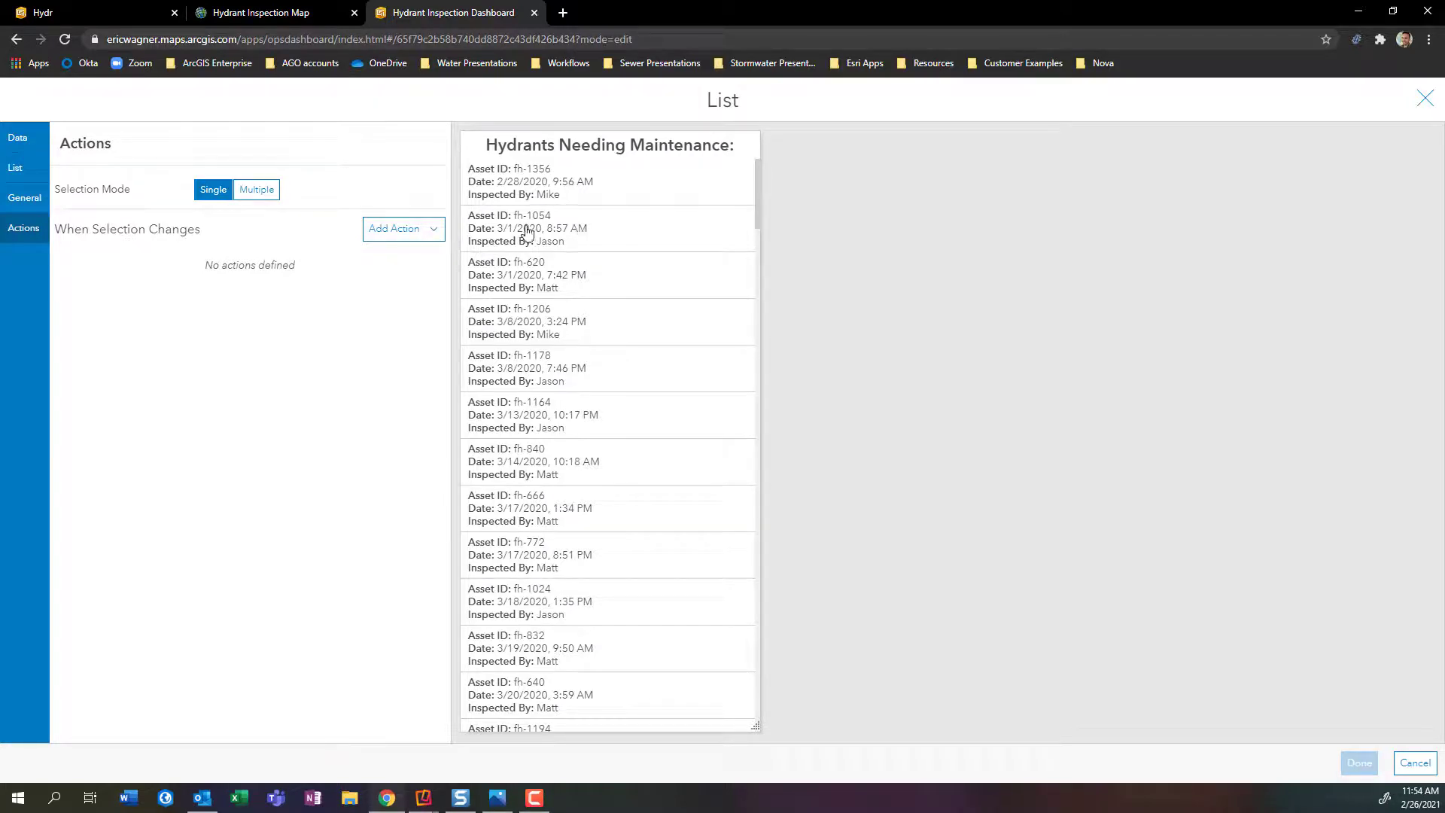
click(420, 228)
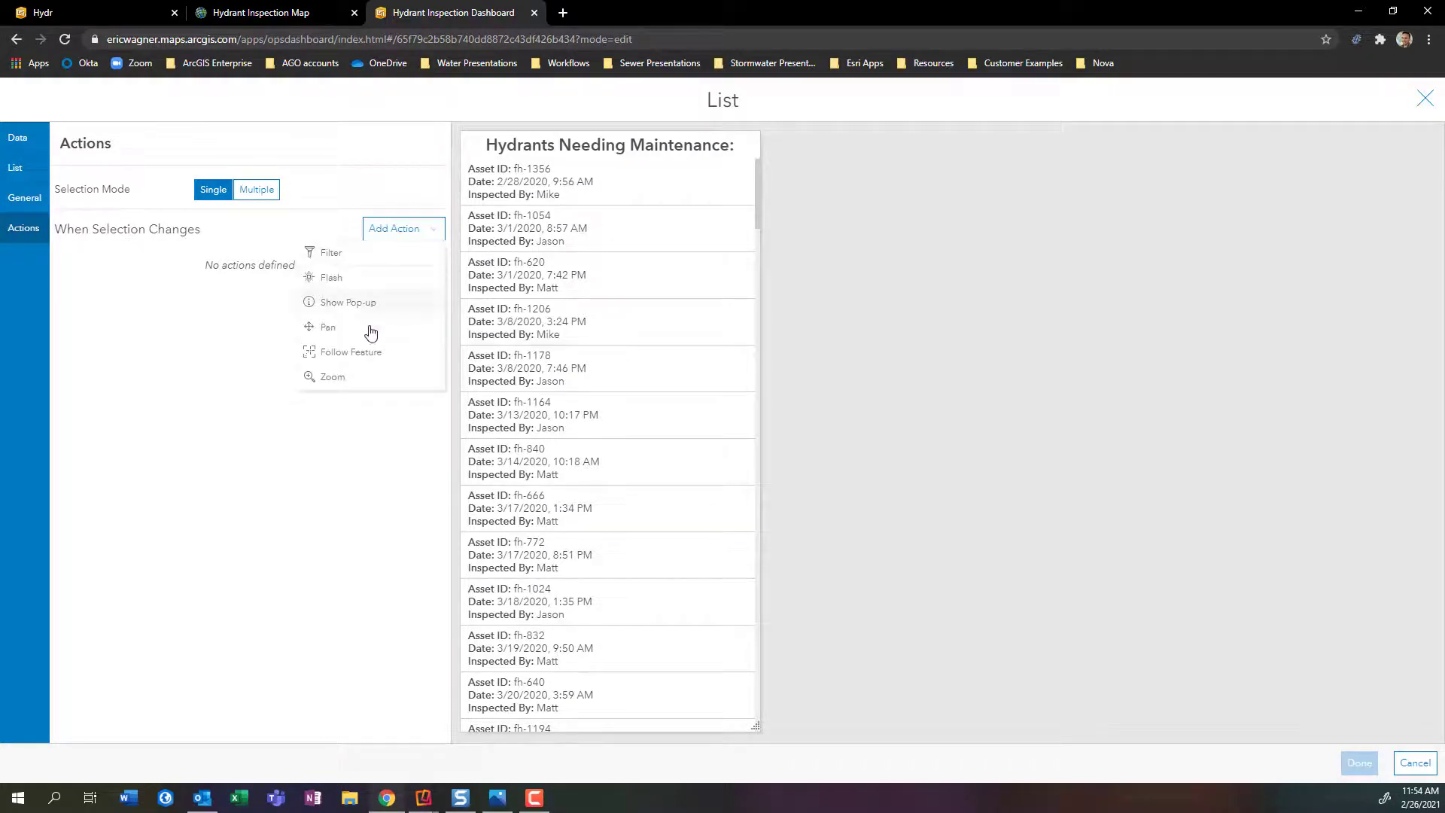
click(371, 328)
click(391, 263)
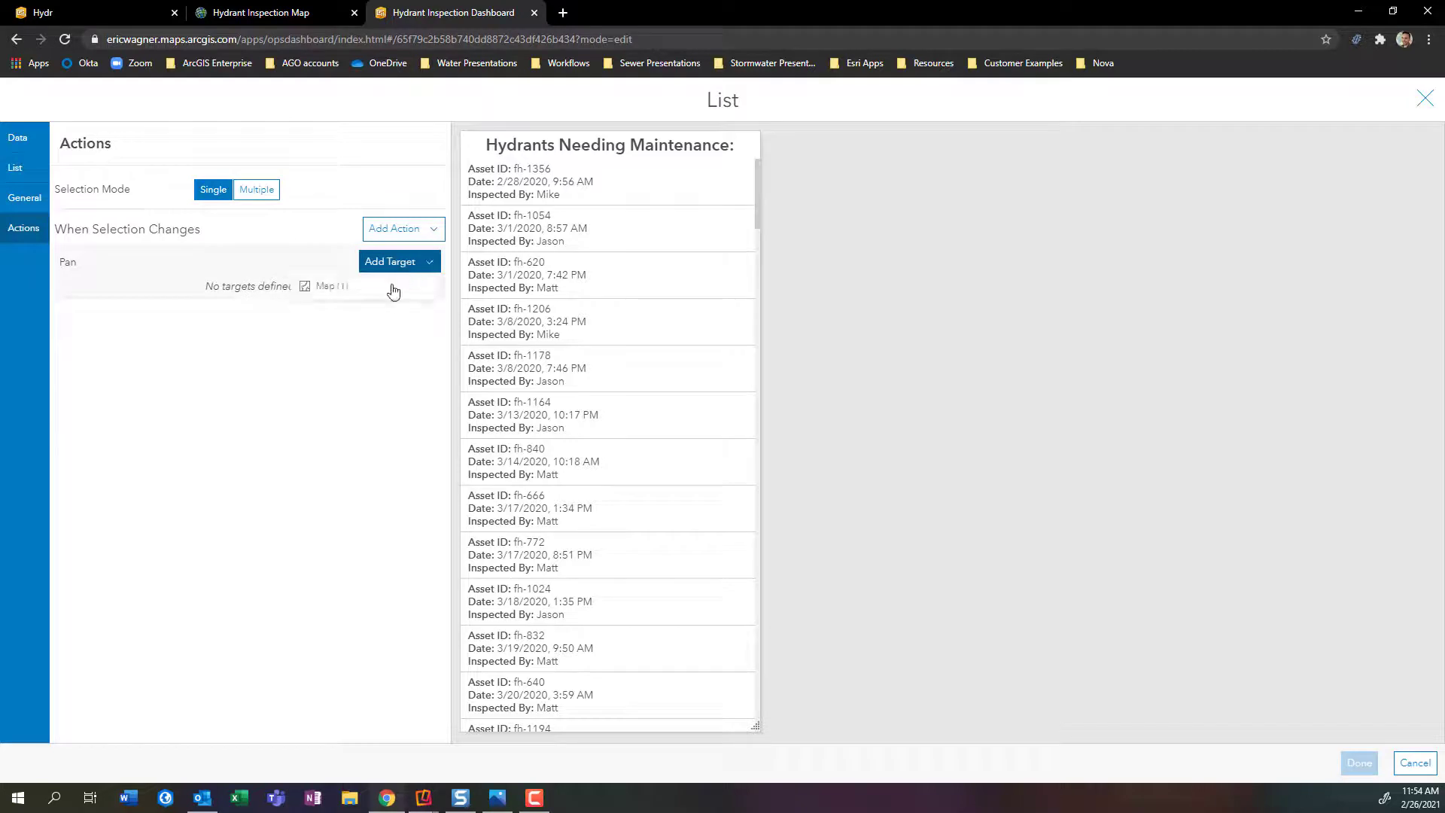
click(391, 290)
Add a Flash action targeting Map (1) to the list, and test the actions on hydrants fh-1356 and fh-1054.
click(394, 228)
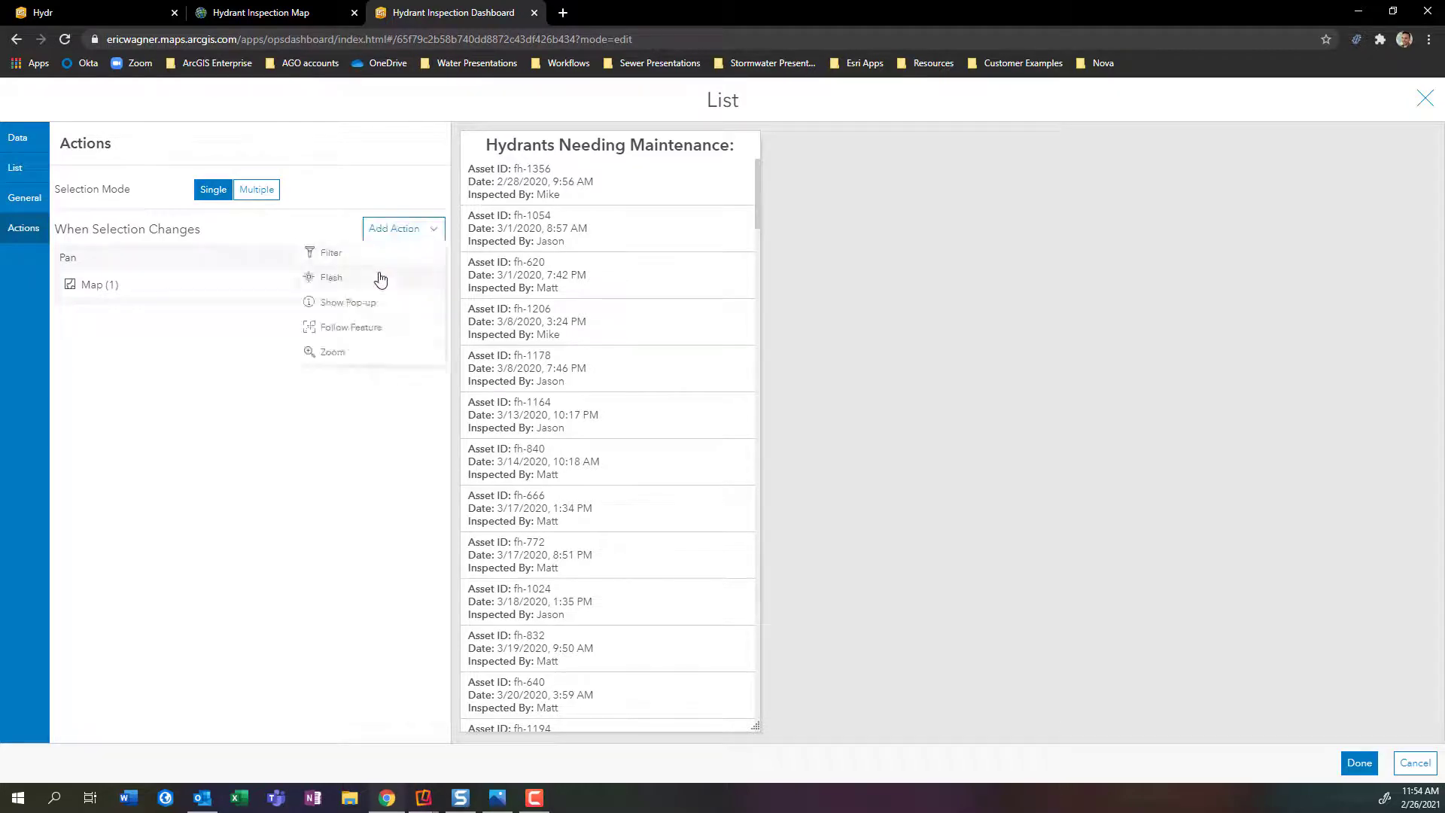
click(377, 275)
click(389, 328)
click(380, 360)
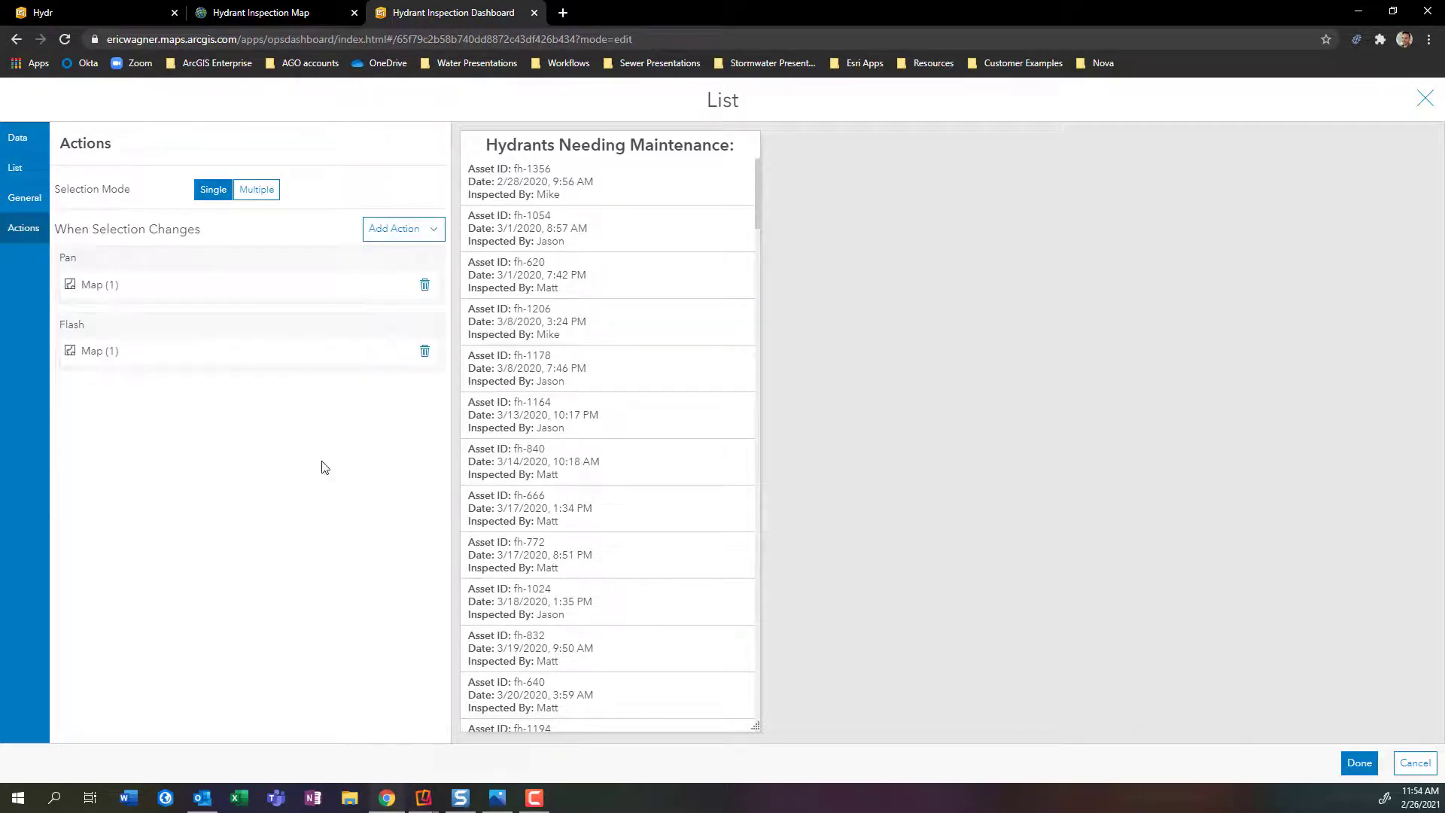
click(1361, 763)
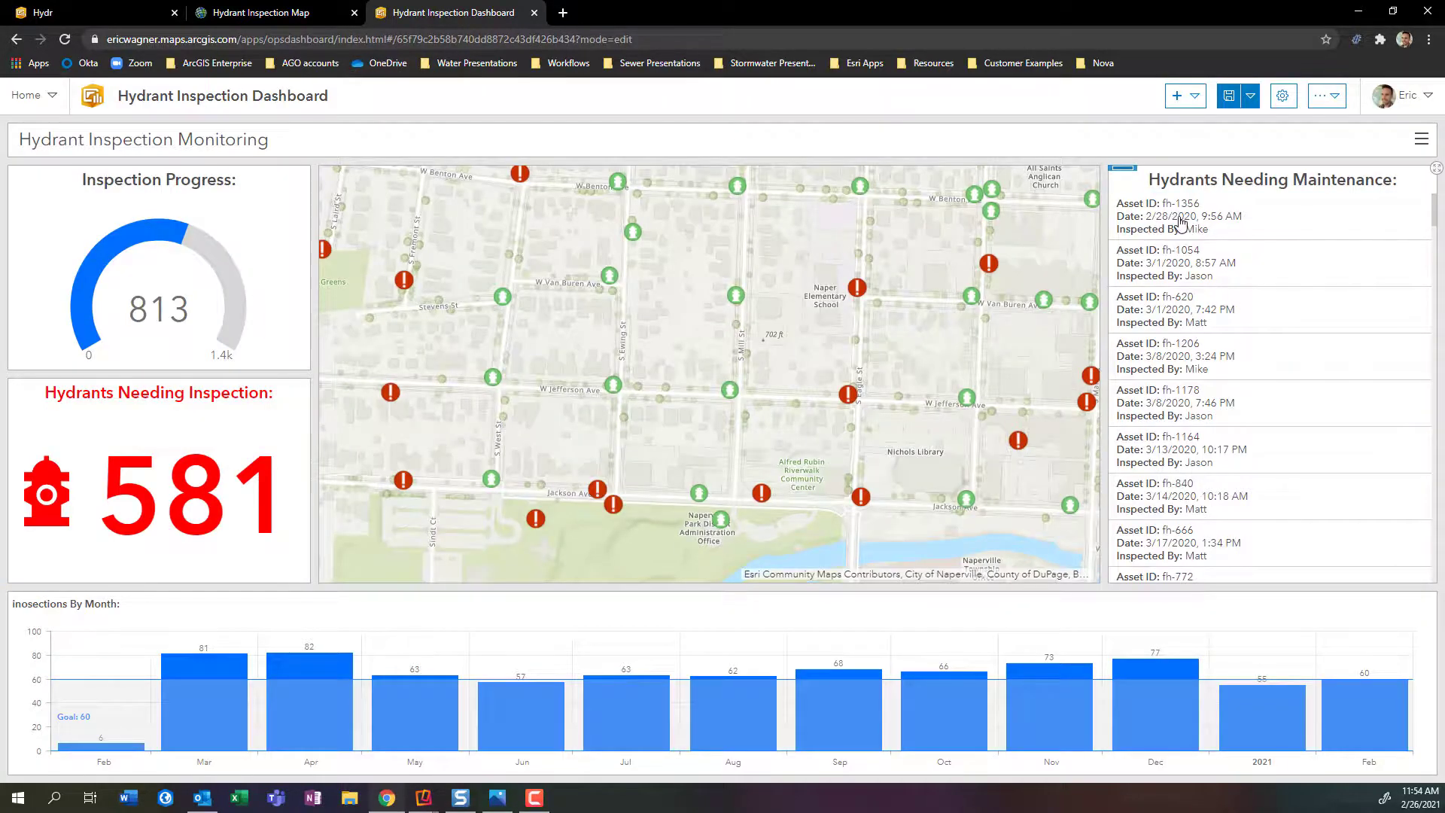
click(1180, 223)
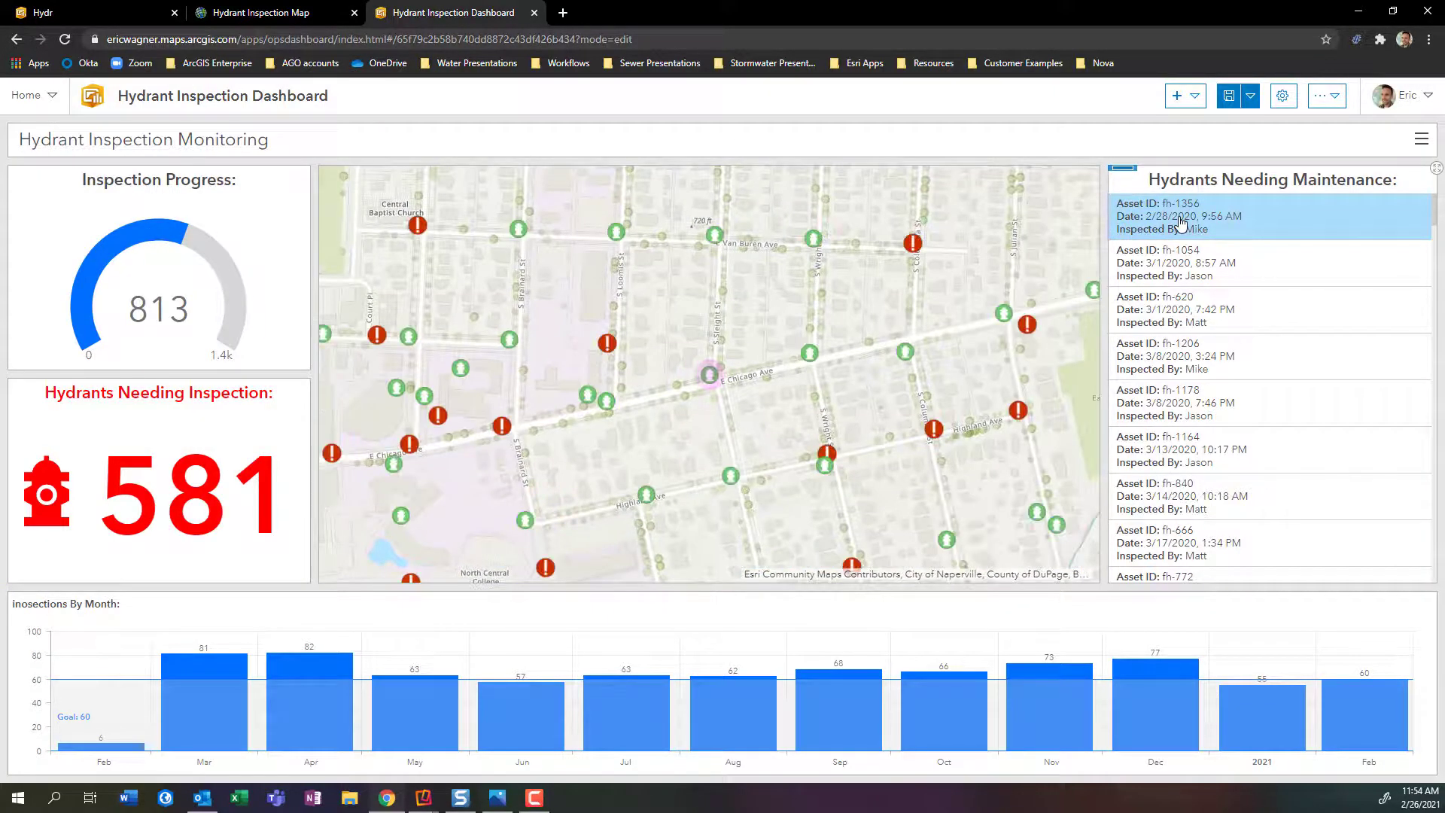
click(1198, 272)
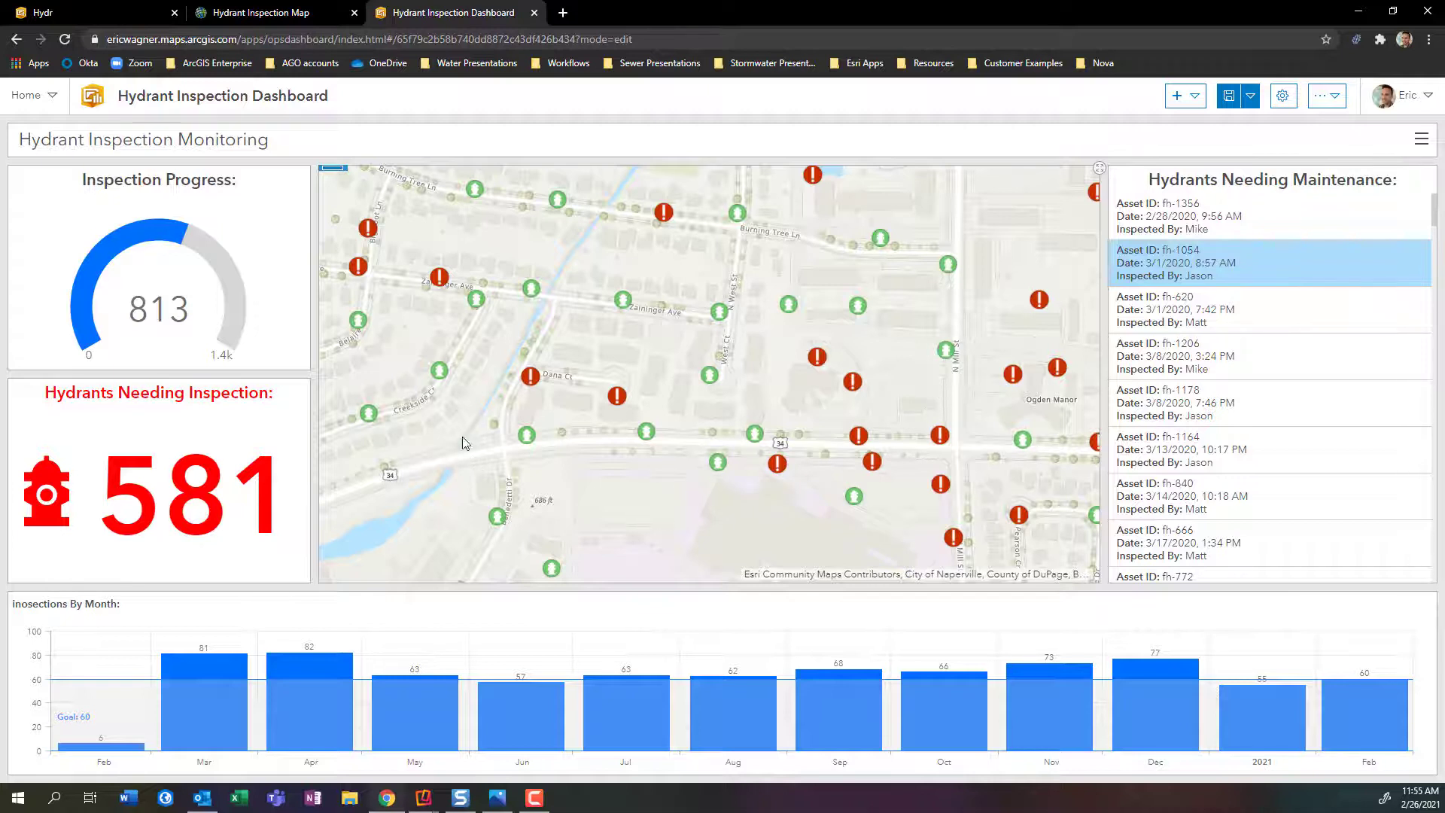
Configure the map to filter Indicator (1) when the map extent changes.
mouse_move(331, 176)
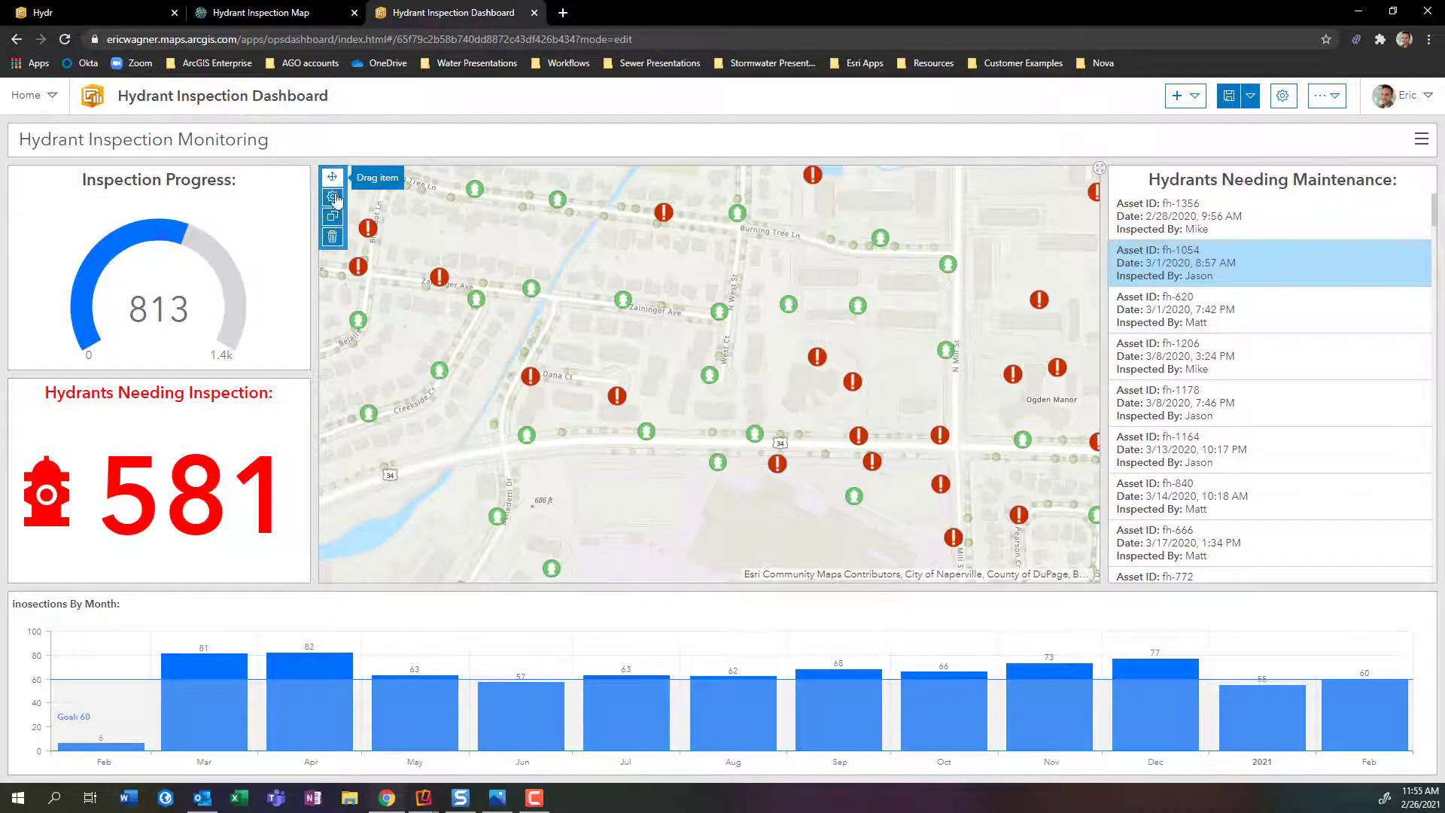
click(333, 198)
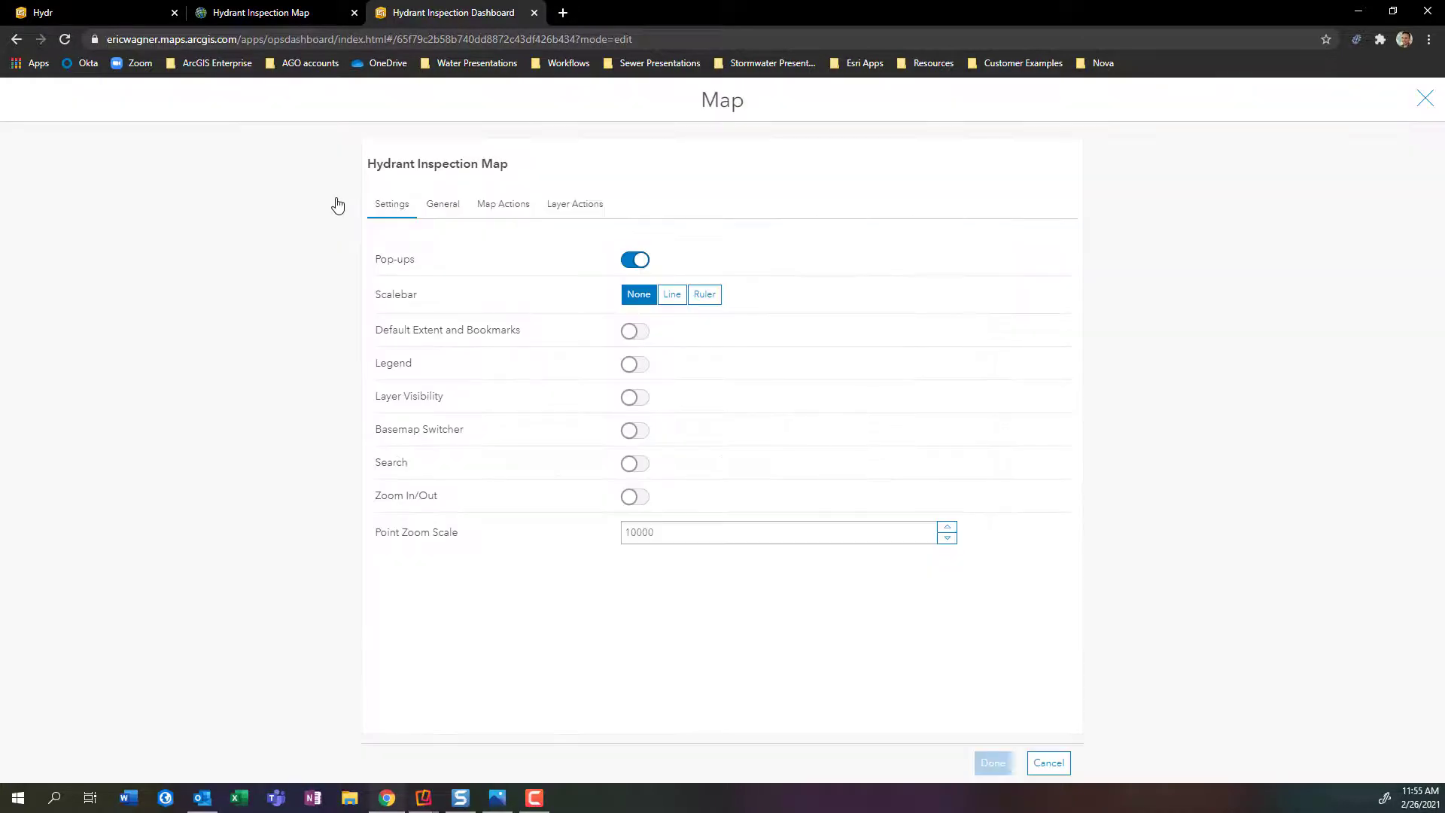
click(494, 211)
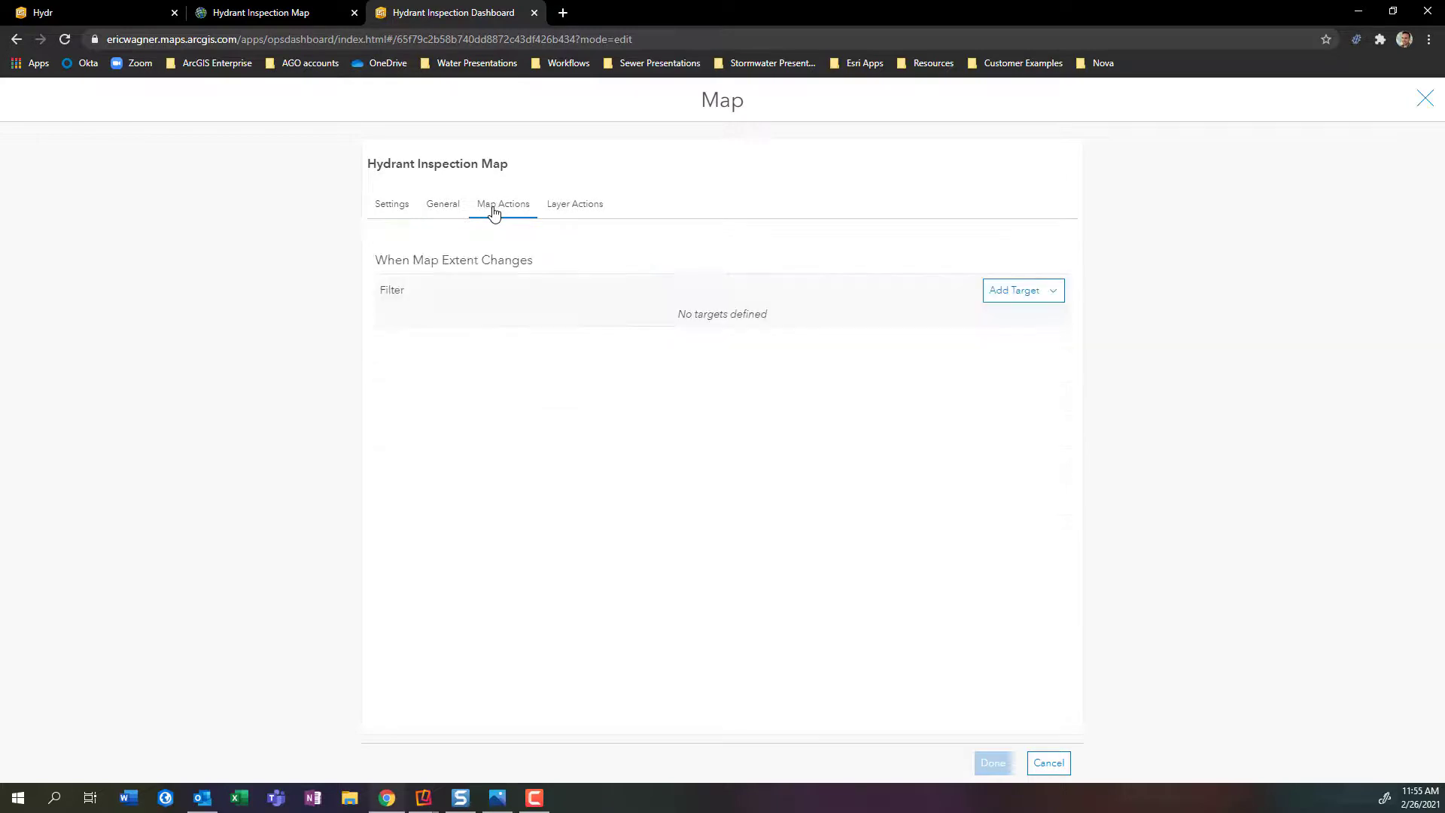
click(1030, 295)
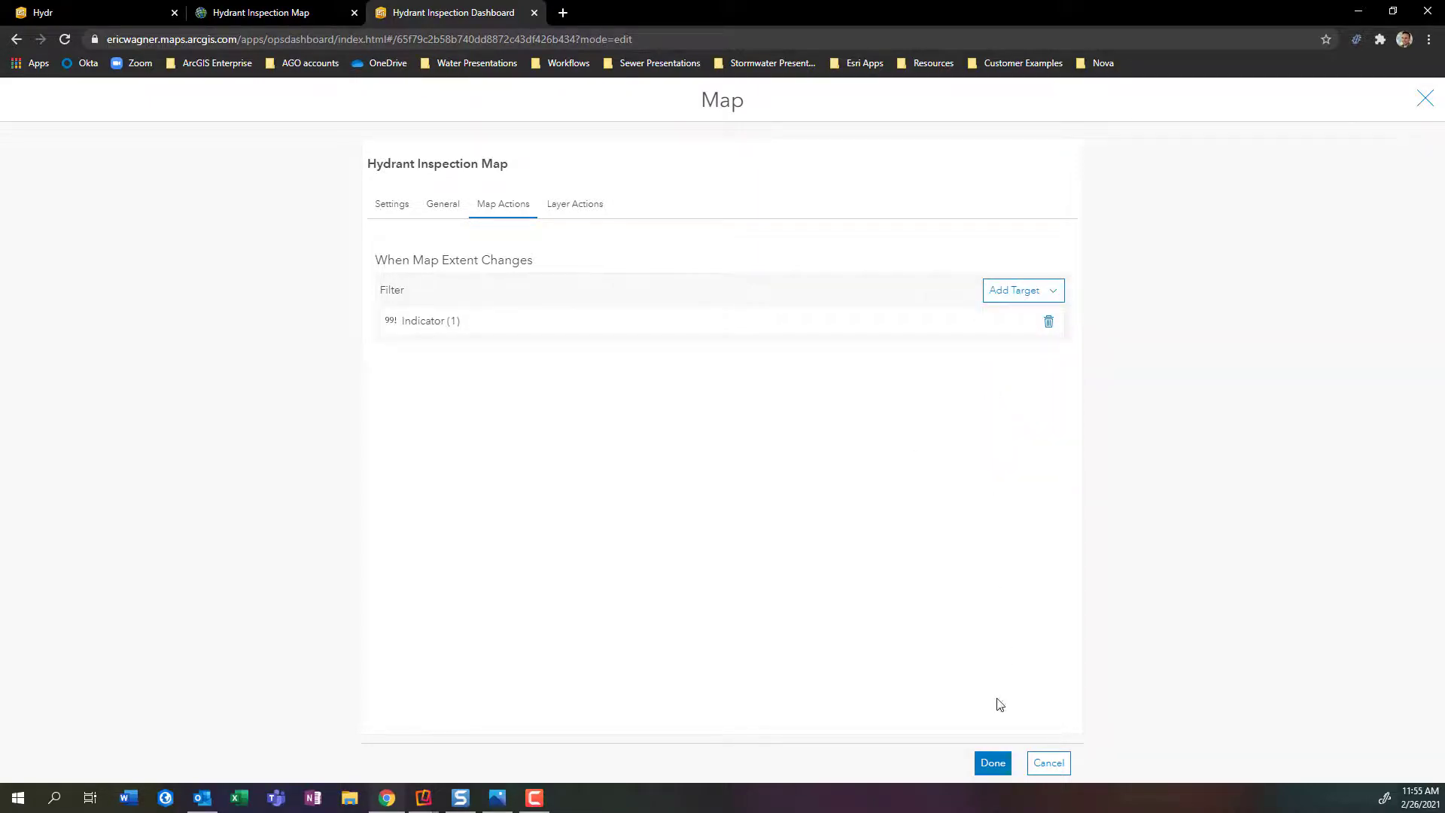
click(990, 763)
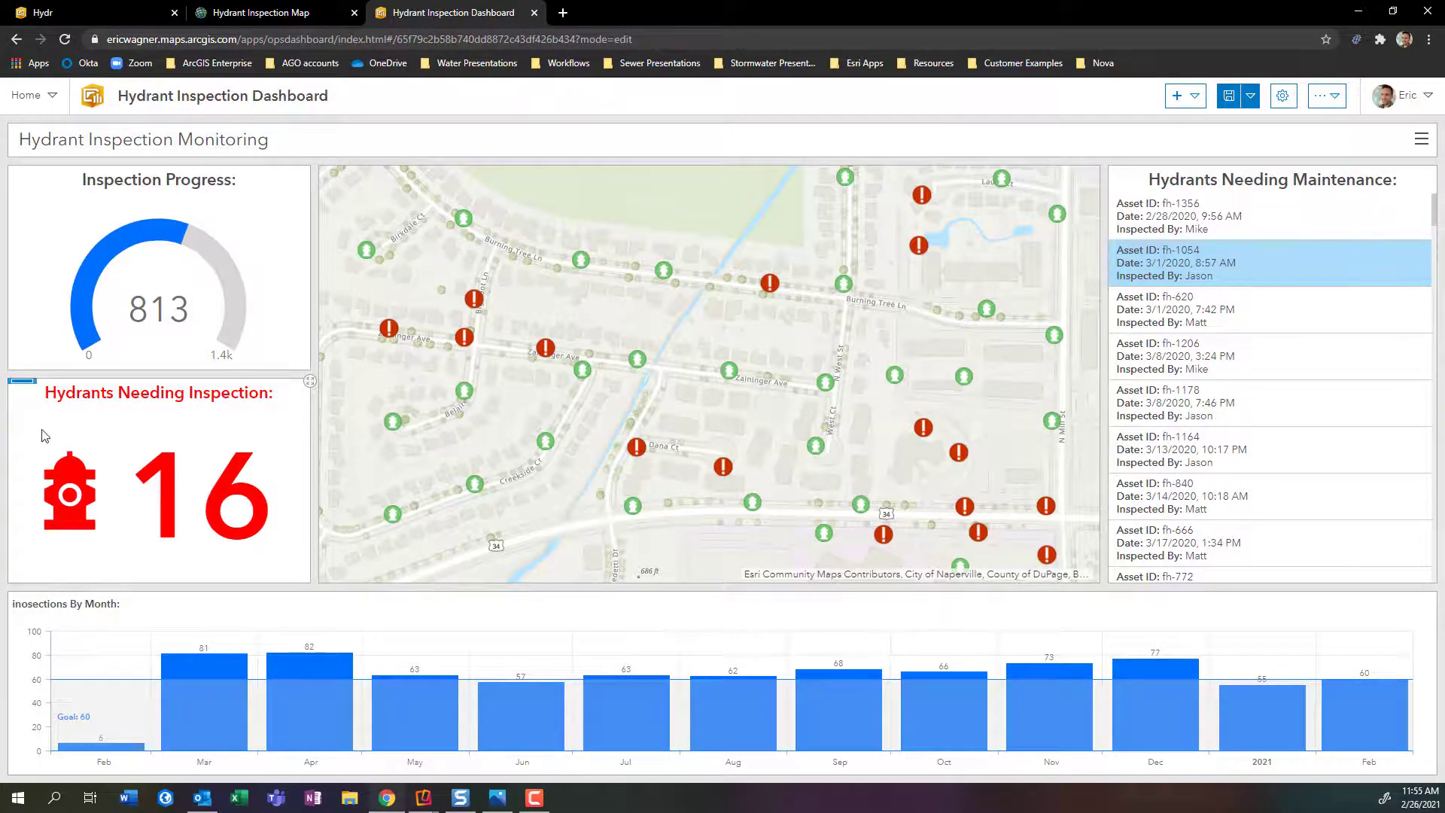
Configure the Hydrants Needing Inspection indicator with a Statistic reference type based on the Recent_Hydrant_Inspections layer.
mouse_move(24, 388)
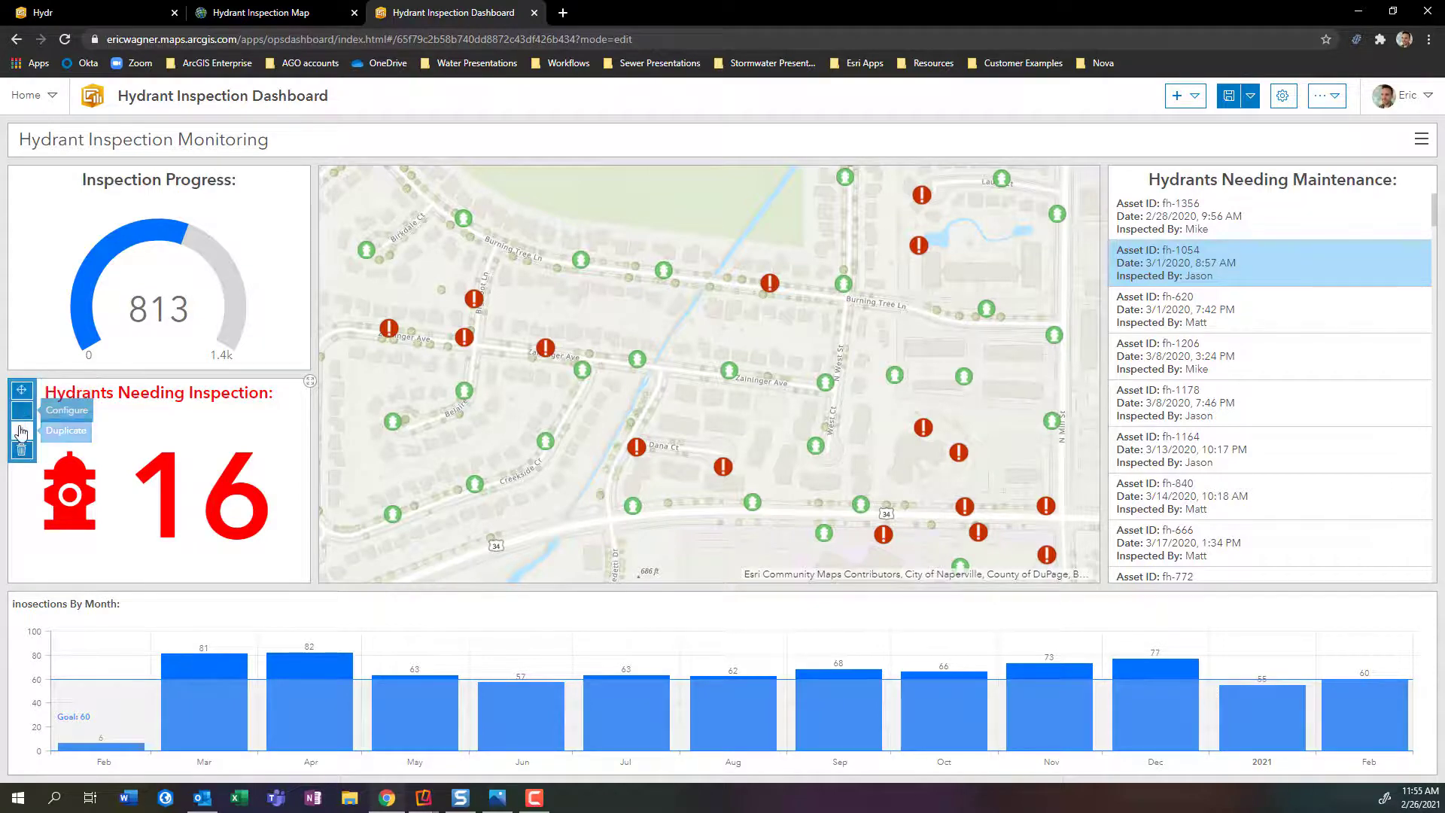
click(21, 412)
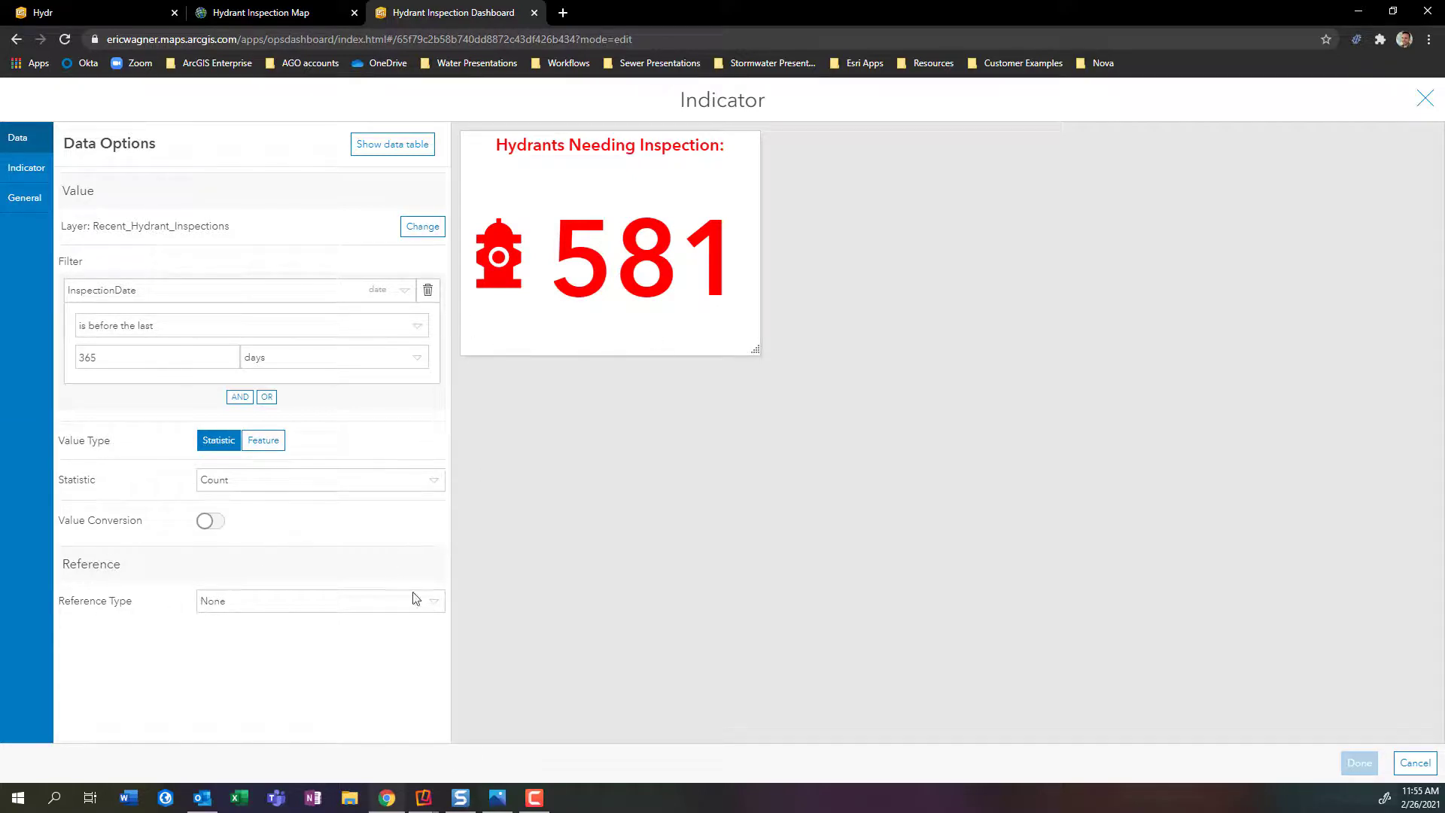
click(433, 606)
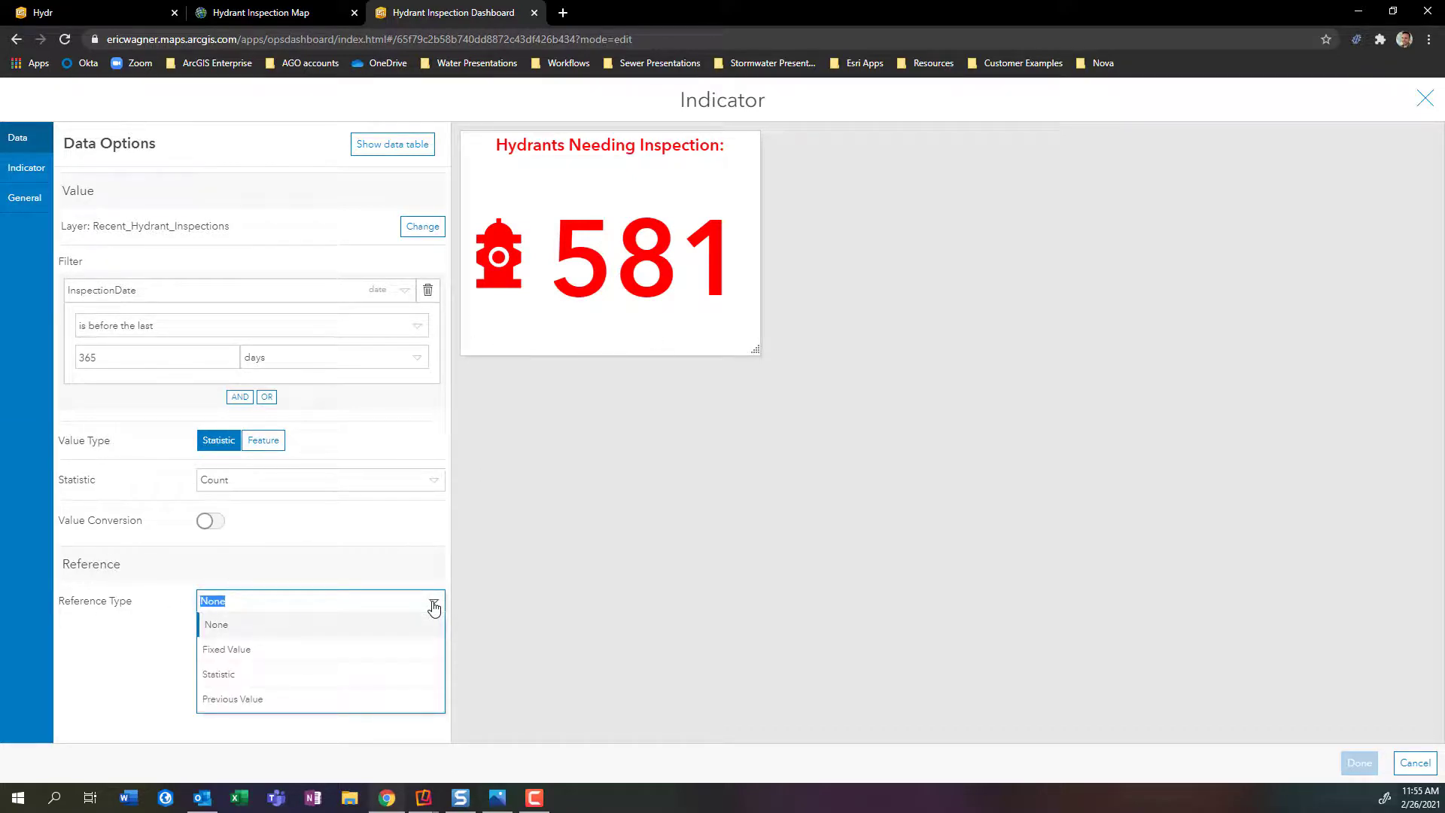
click(241, 682)
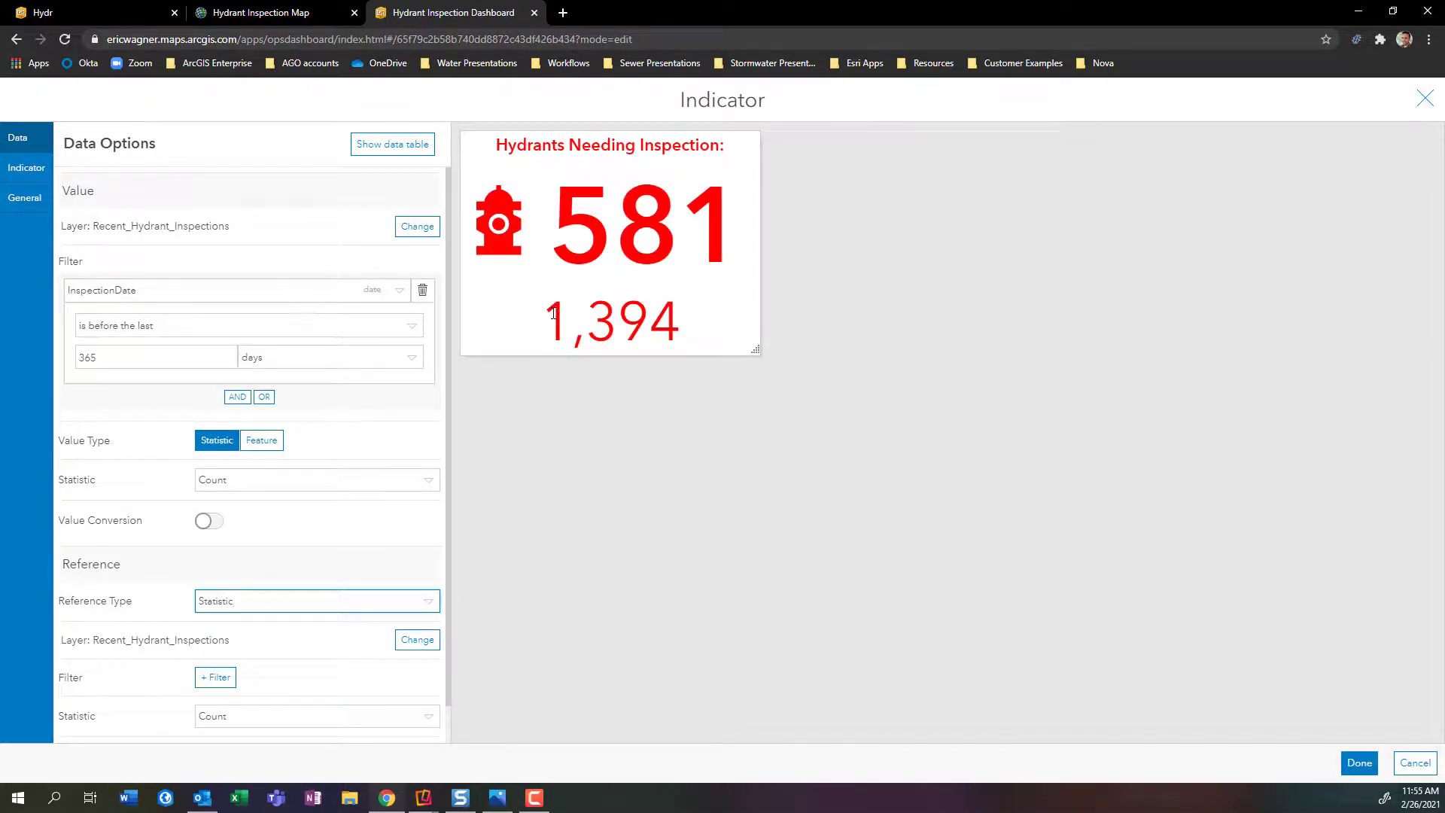
double_click(585, 313)
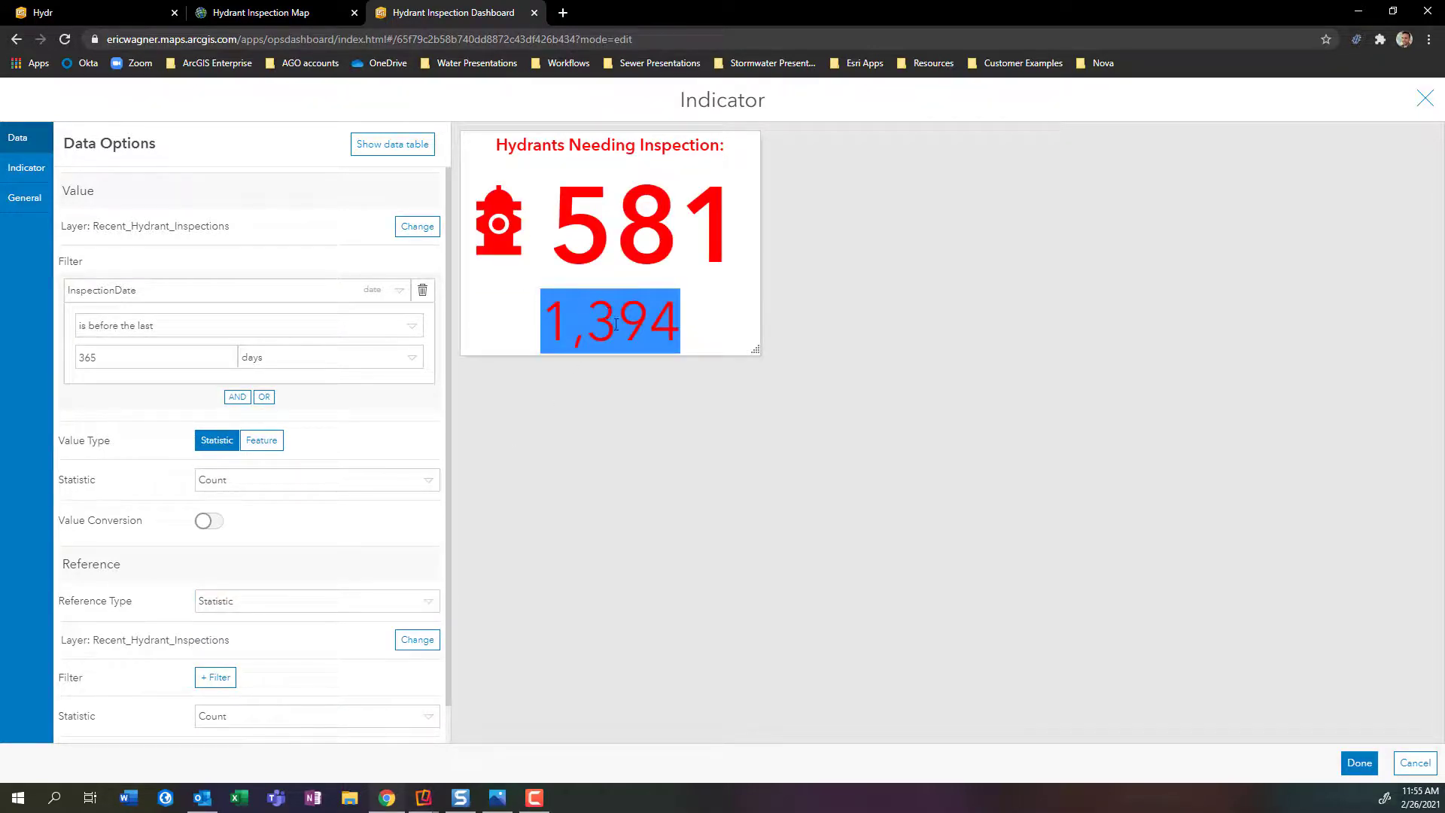
scroll(298, 653, down, 1)
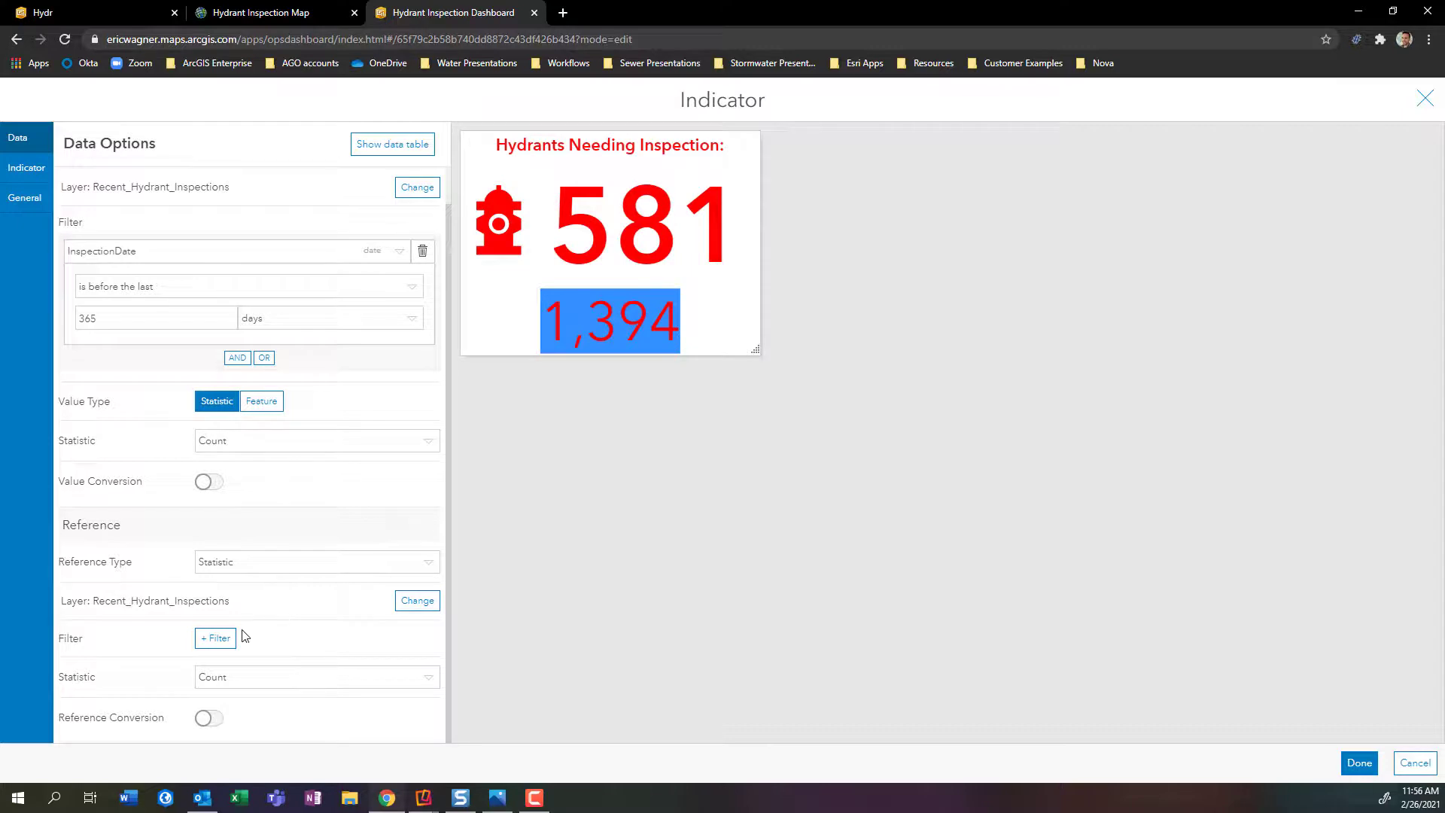
Add a filter on the InspectionDate field to the indicator's reference statistic.
click(217, 638)
scroll(205, 642, down, 1)
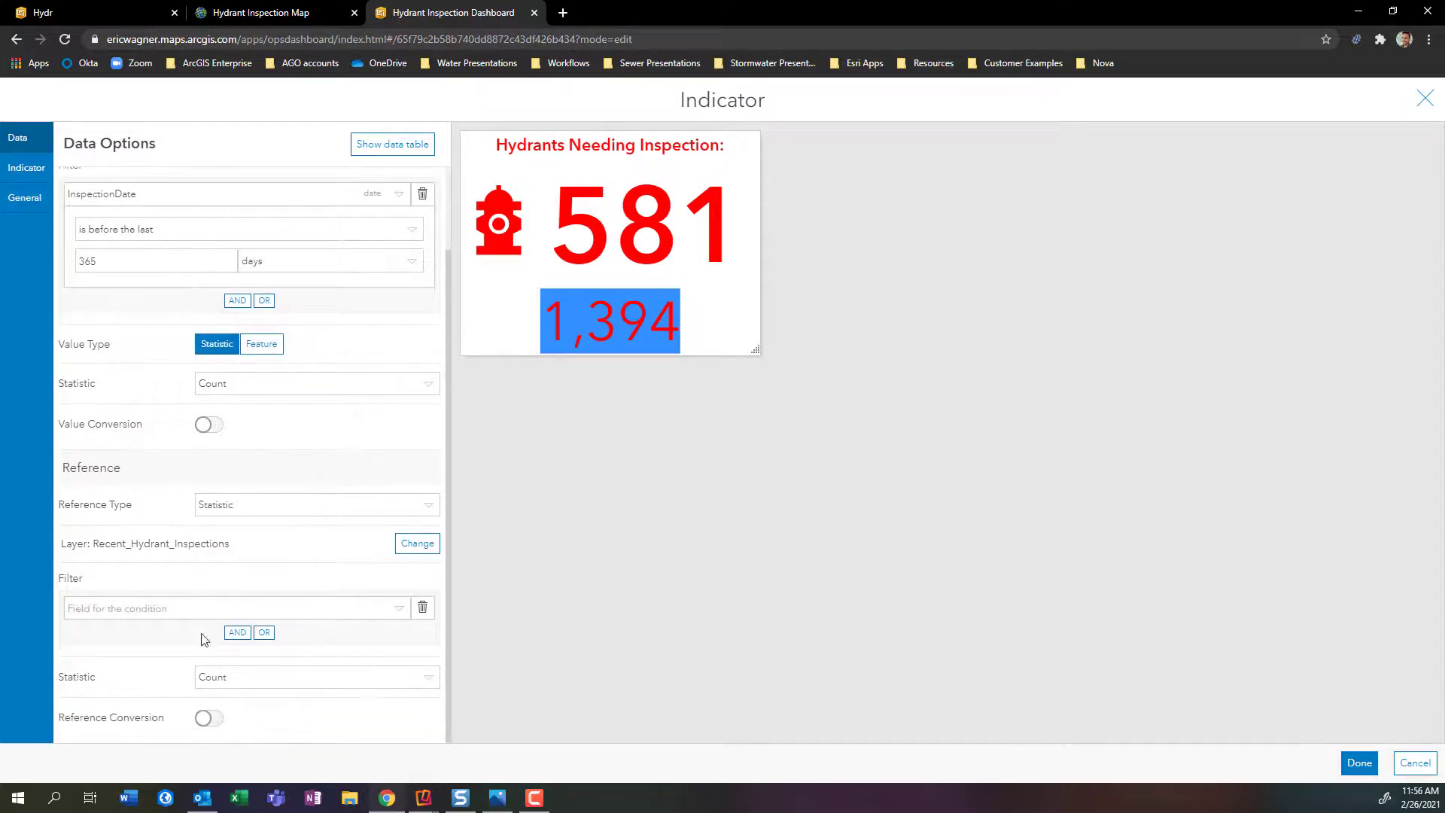
click(396, 608)
scroll(324, 643, down, 3)
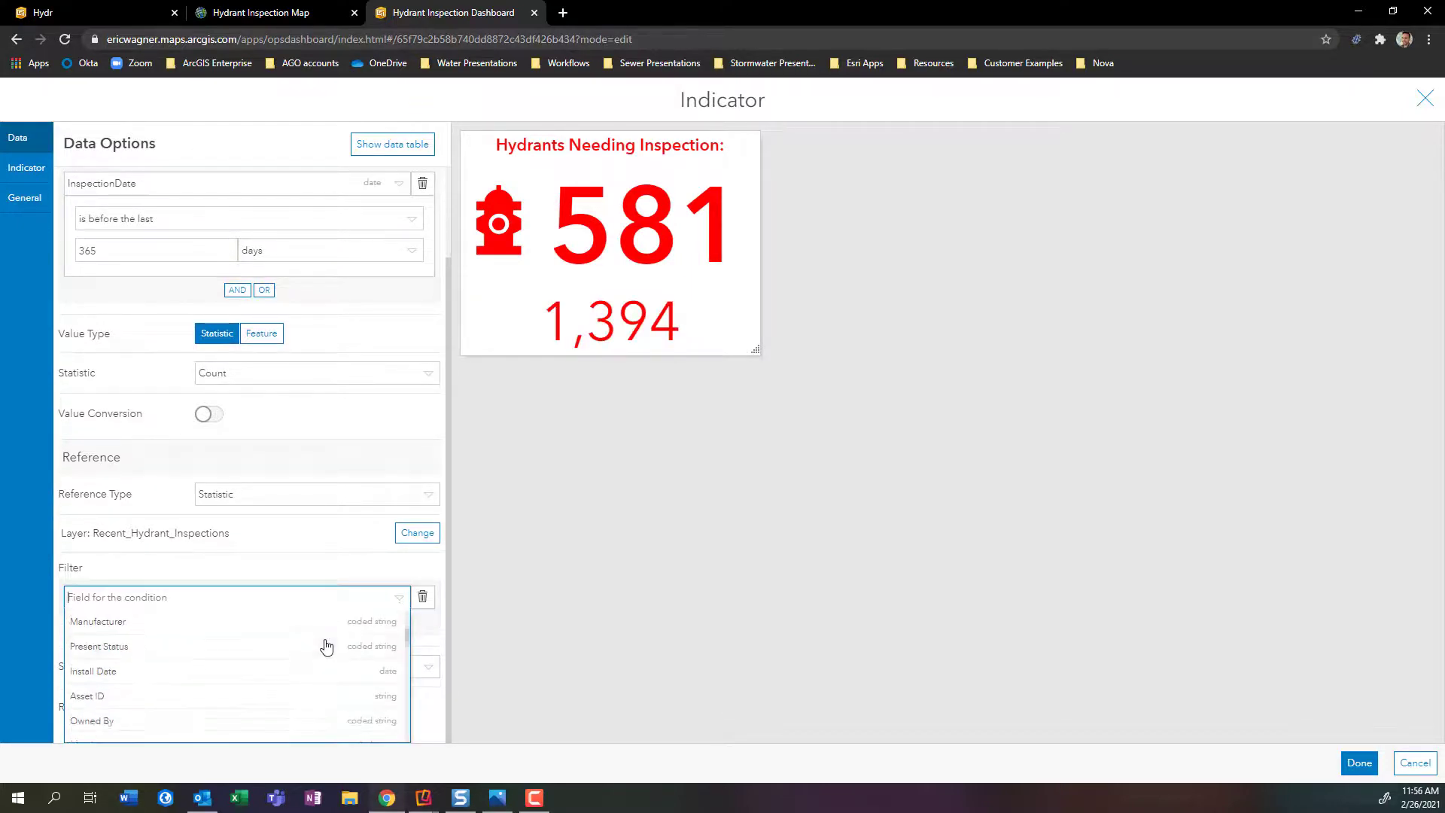
scroll(341, 669, down, 5)
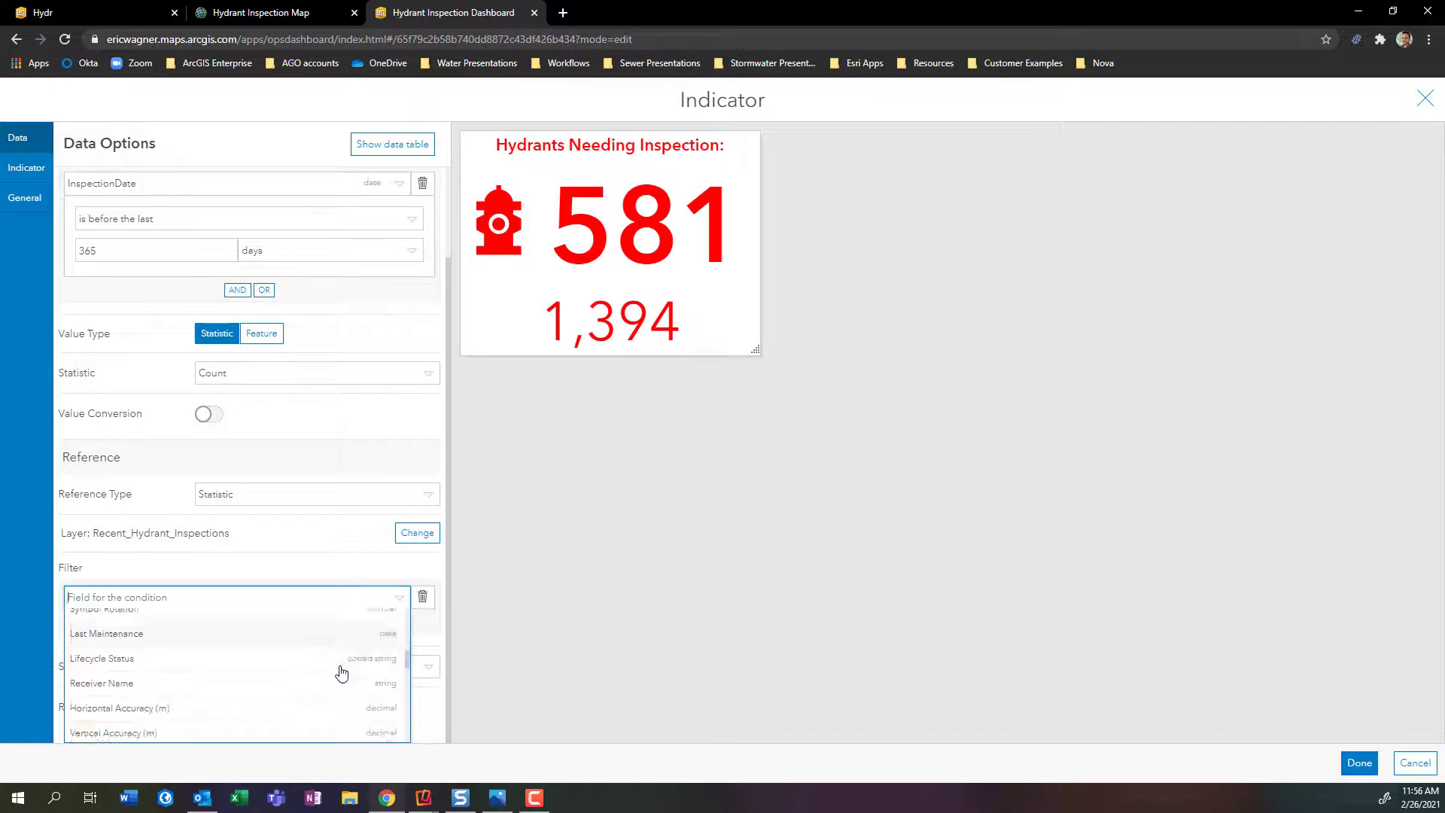
scroll(340, 672, down, 6)
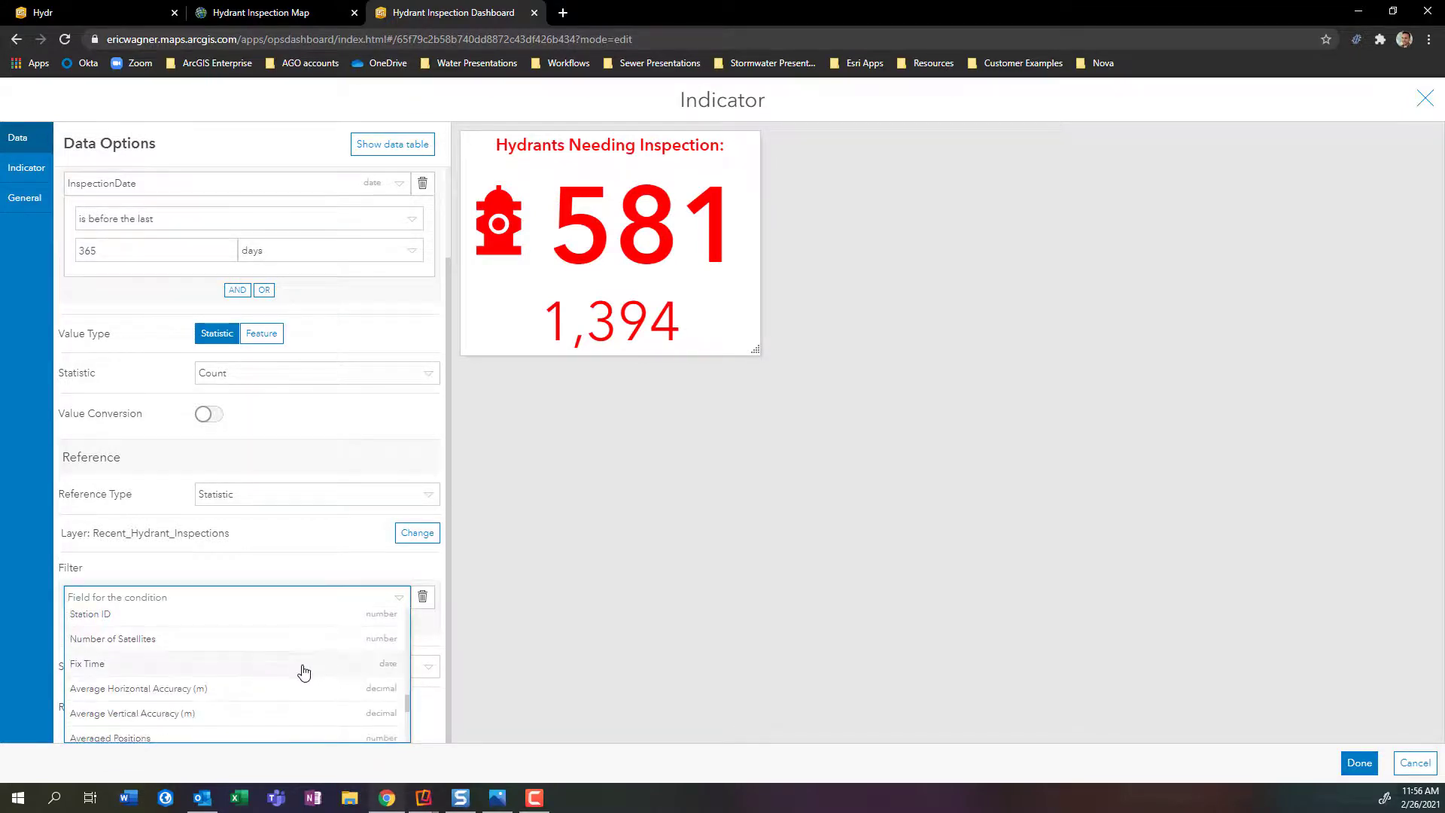
scroll(304, 671, down, 1)
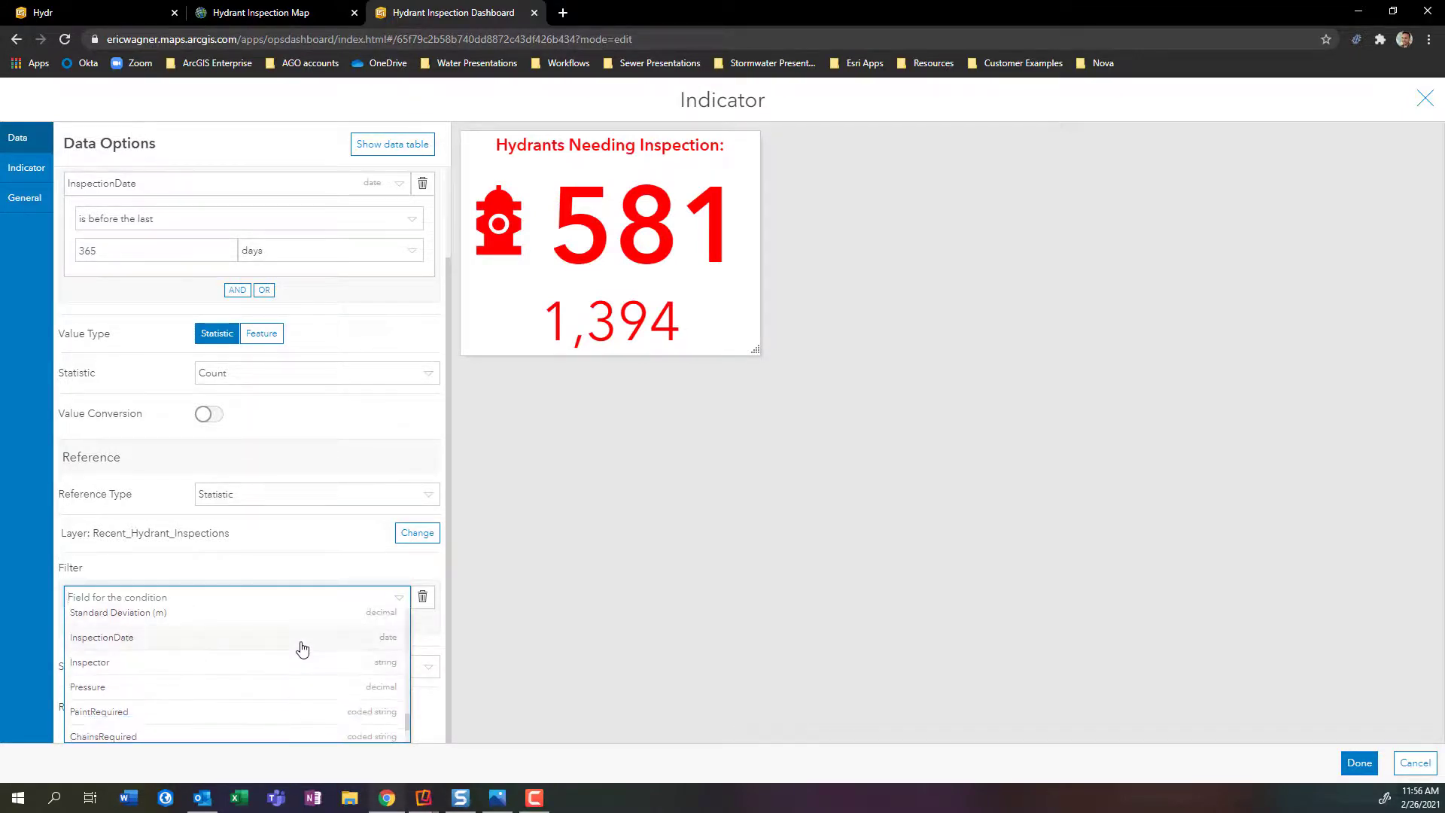
click(301, 641)
Set the reference filter condition to "is before the last" 365 days and apply the indicator settings.
click(358, 633)
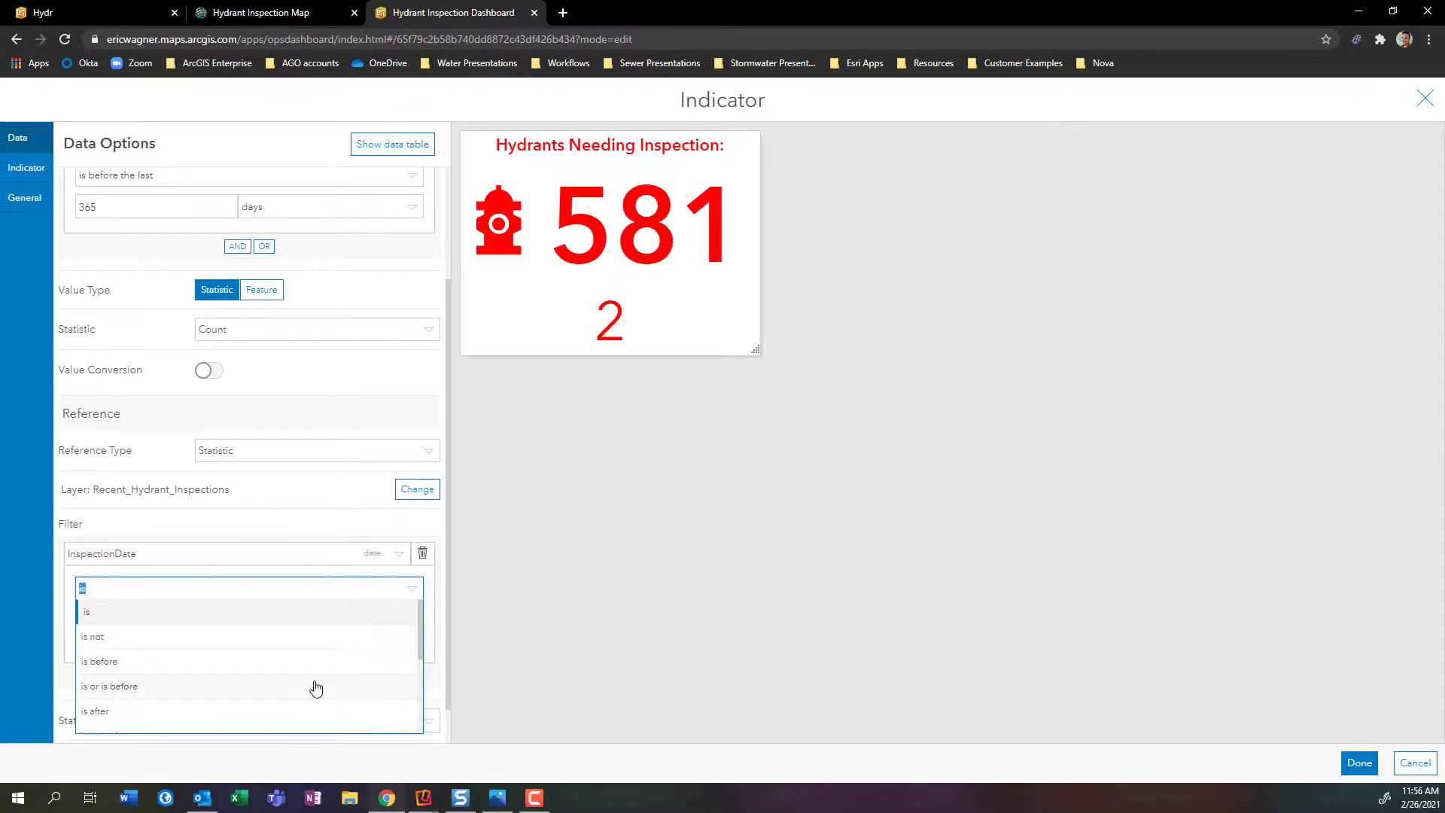
click(293, 637)
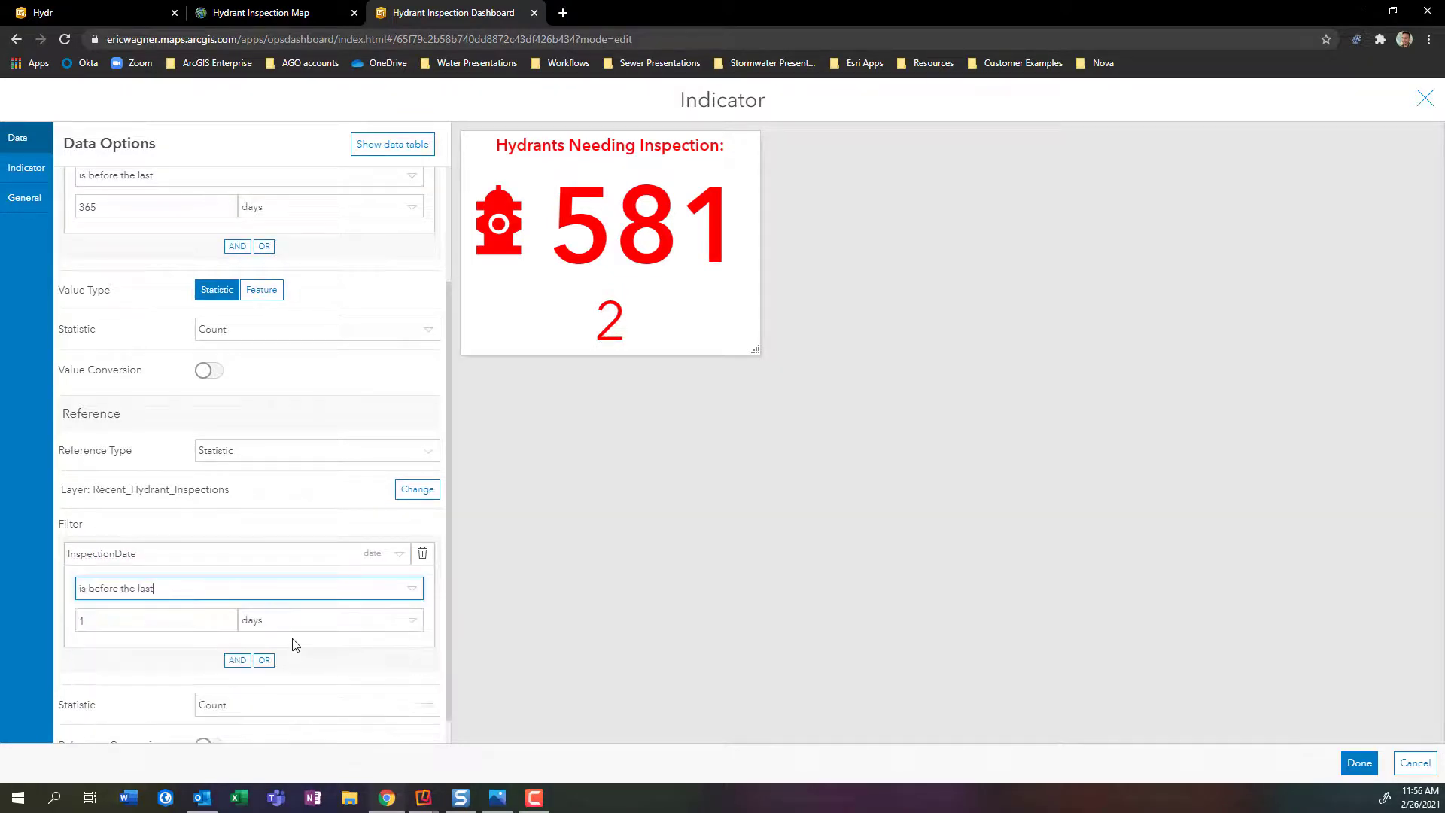
click(173, 628)
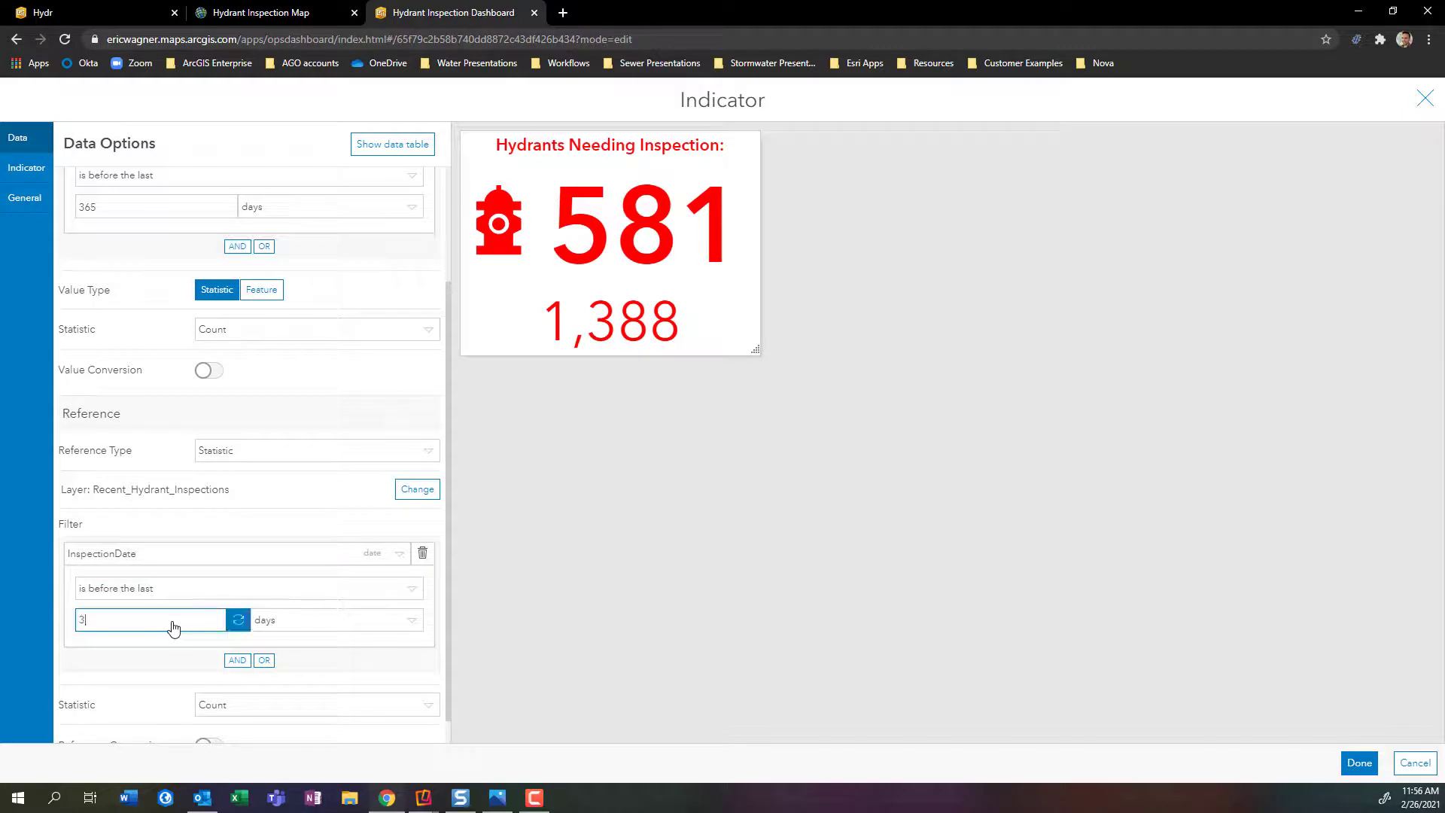
text(365)
click(237, 619)
scroll(359, 670, down, 1)
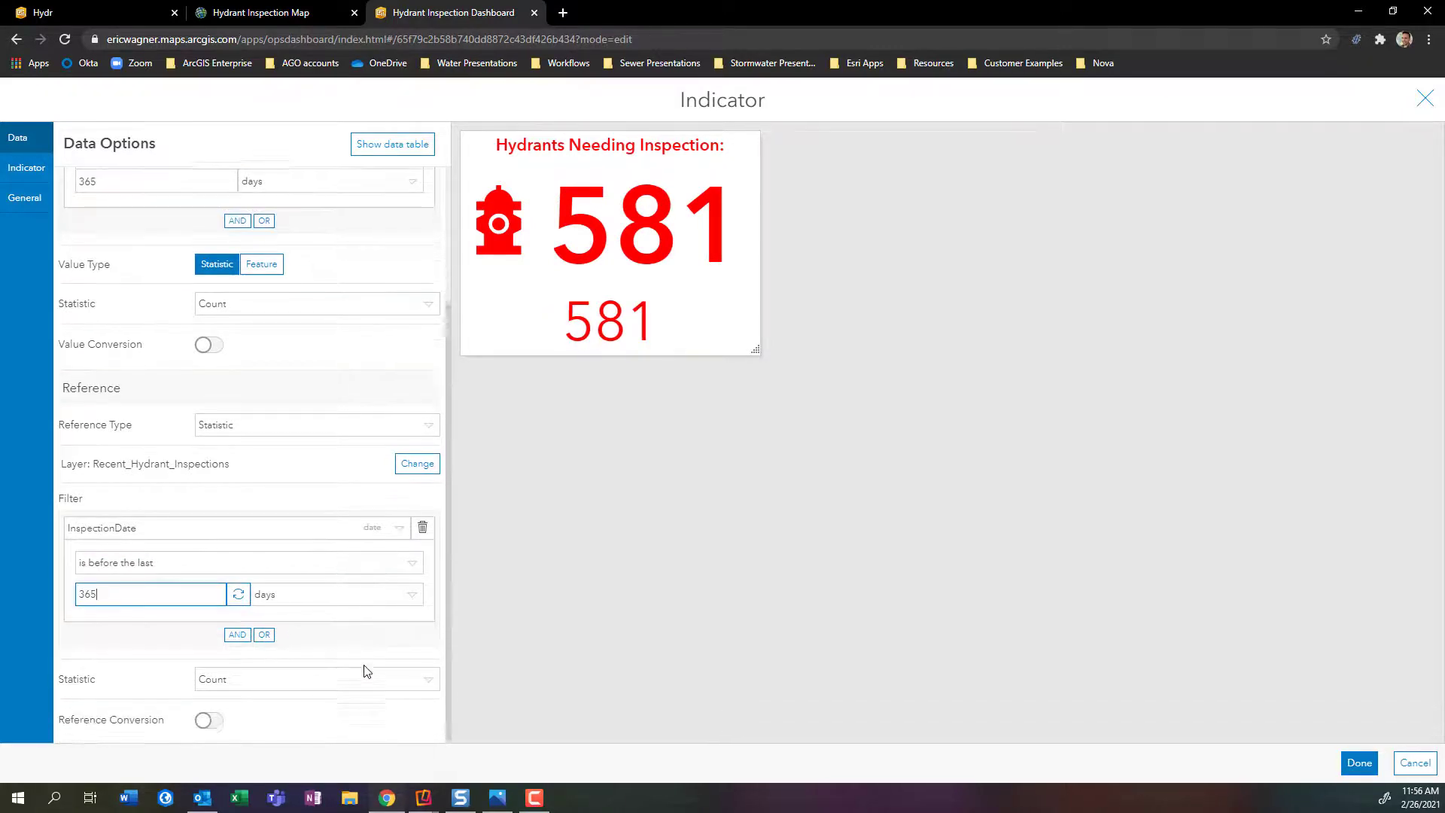
drag(573, 318, 657, 306)
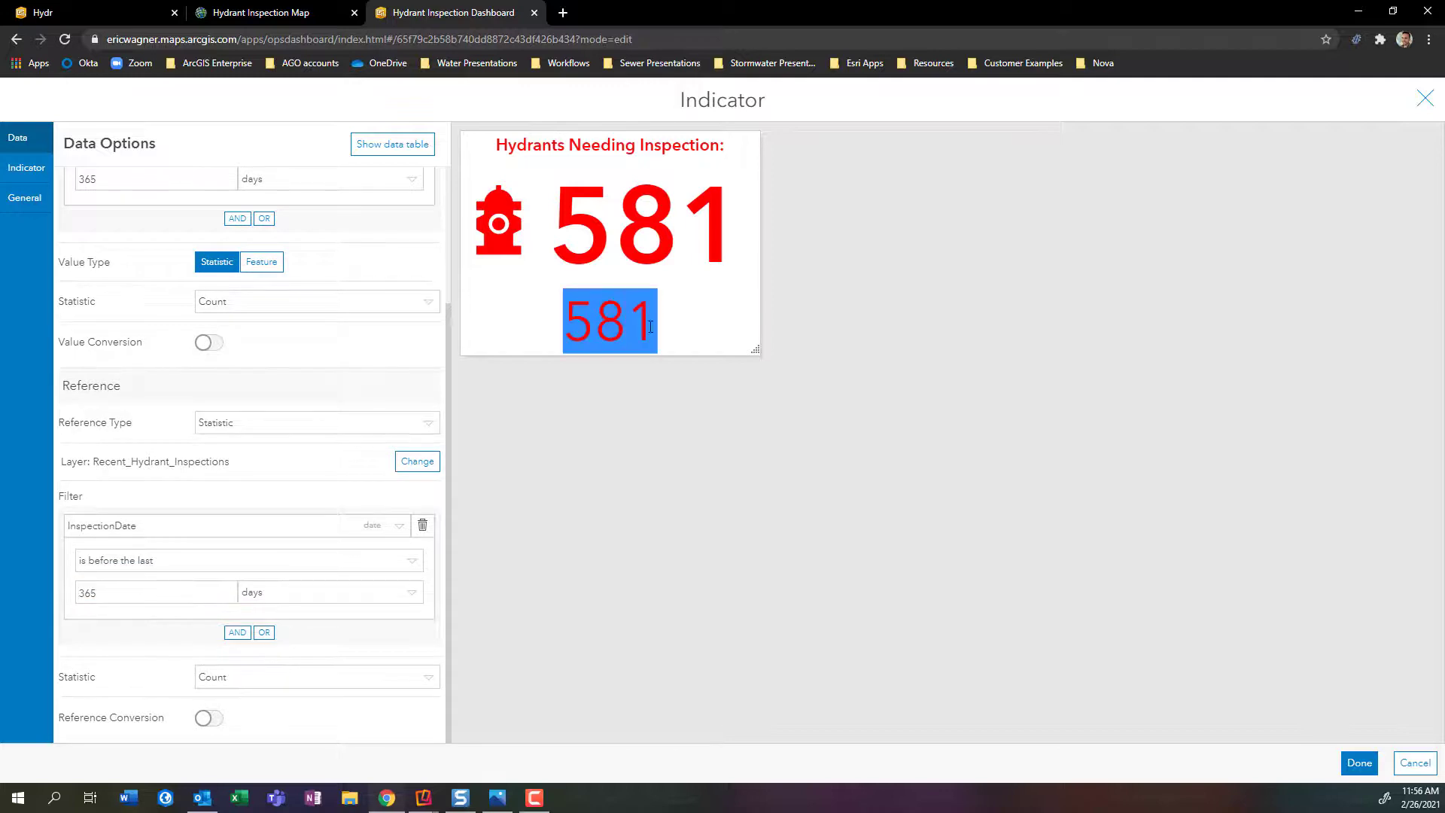
drag(566, 235, 692, 235)
click(693, 235)
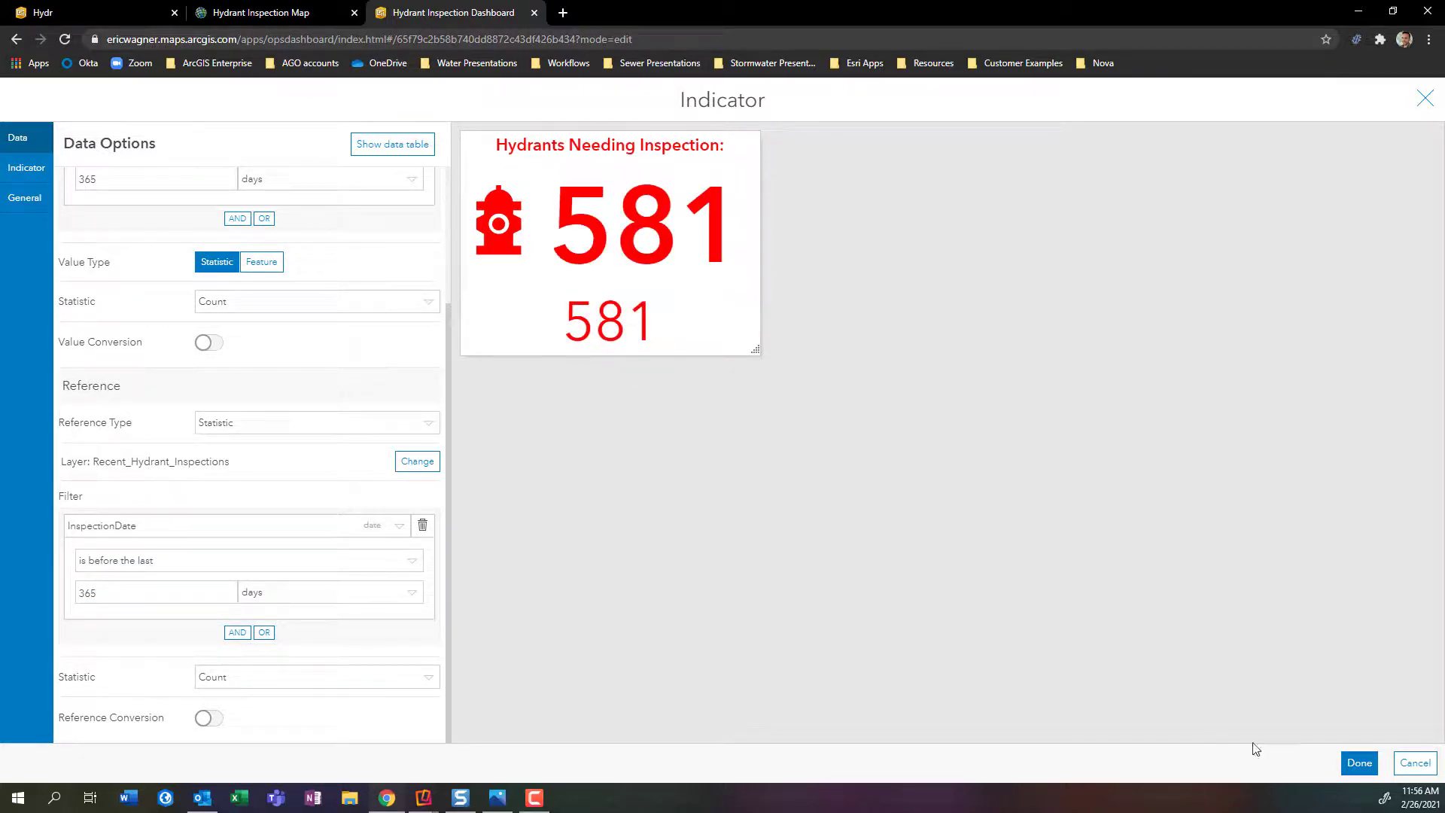
click(1352, 767)
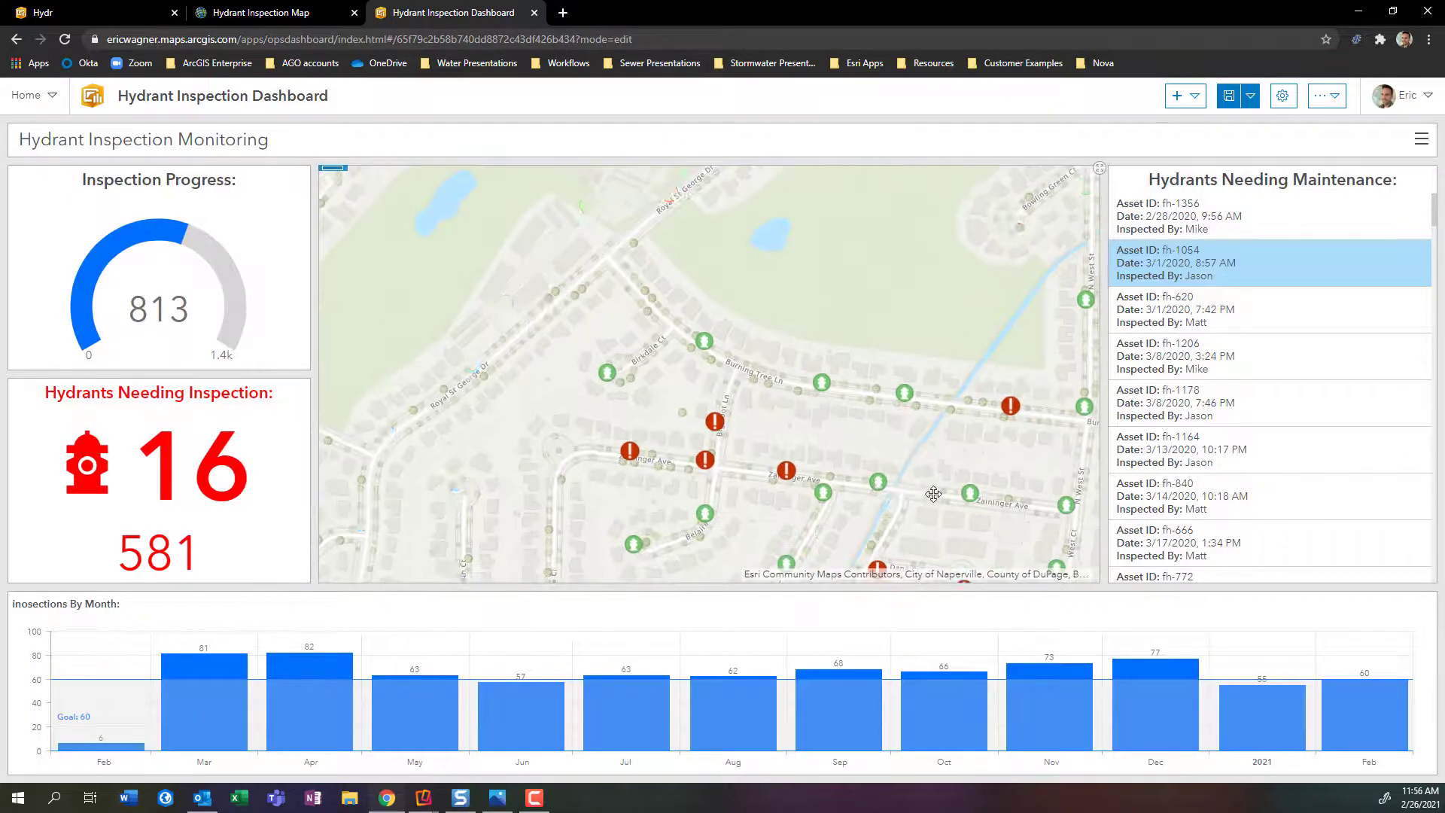
Pan the map to another neighbourhood and compare the indicator's extent-based count with its reference total.
drag(697, 374, 492, 261)
drag(785, 404, 512, 270)
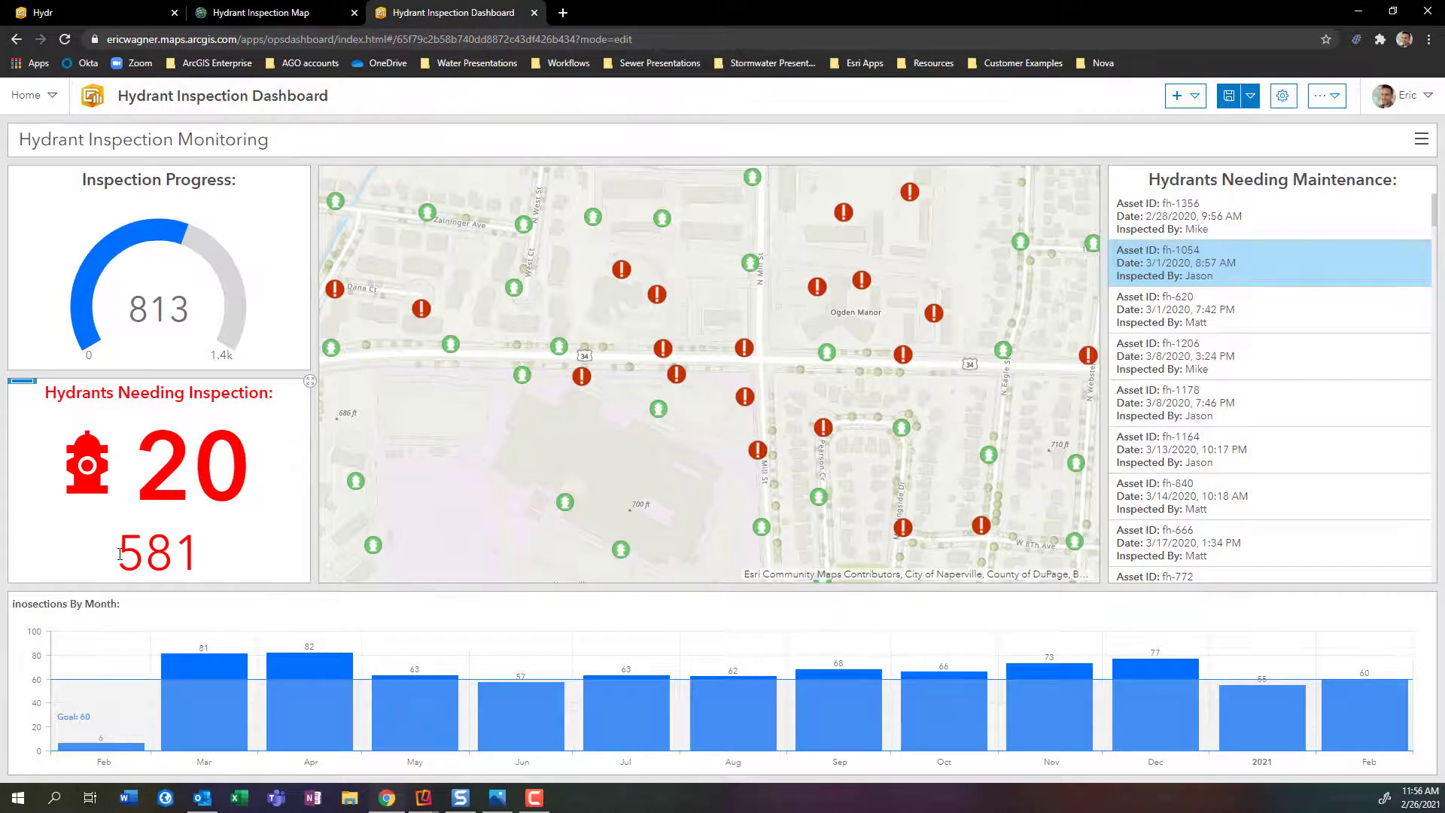
drag(114, 559, 200, 554)
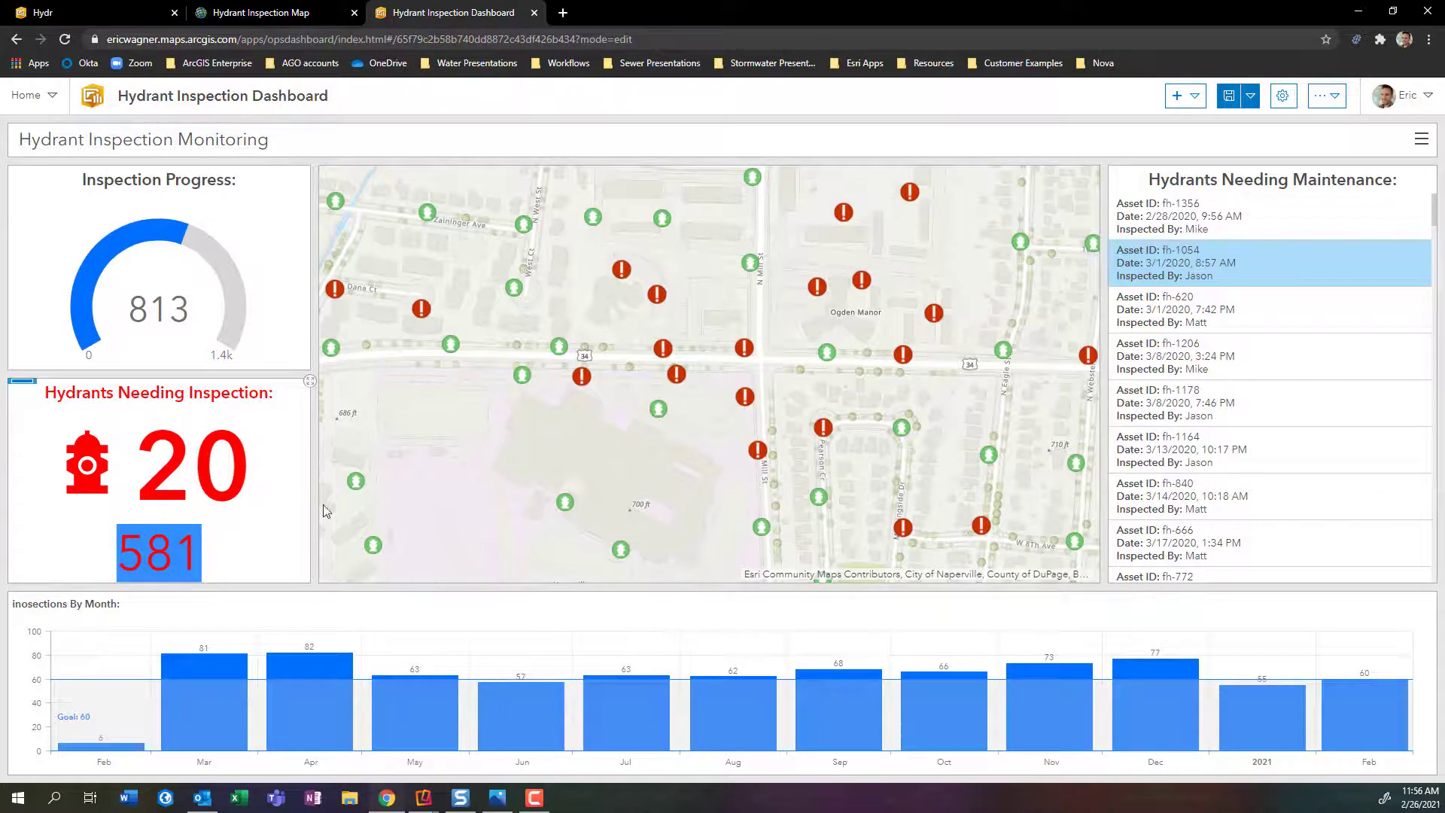
Save the dashboard, switch its theme to Dark, and save it again.
click(1229, 107)
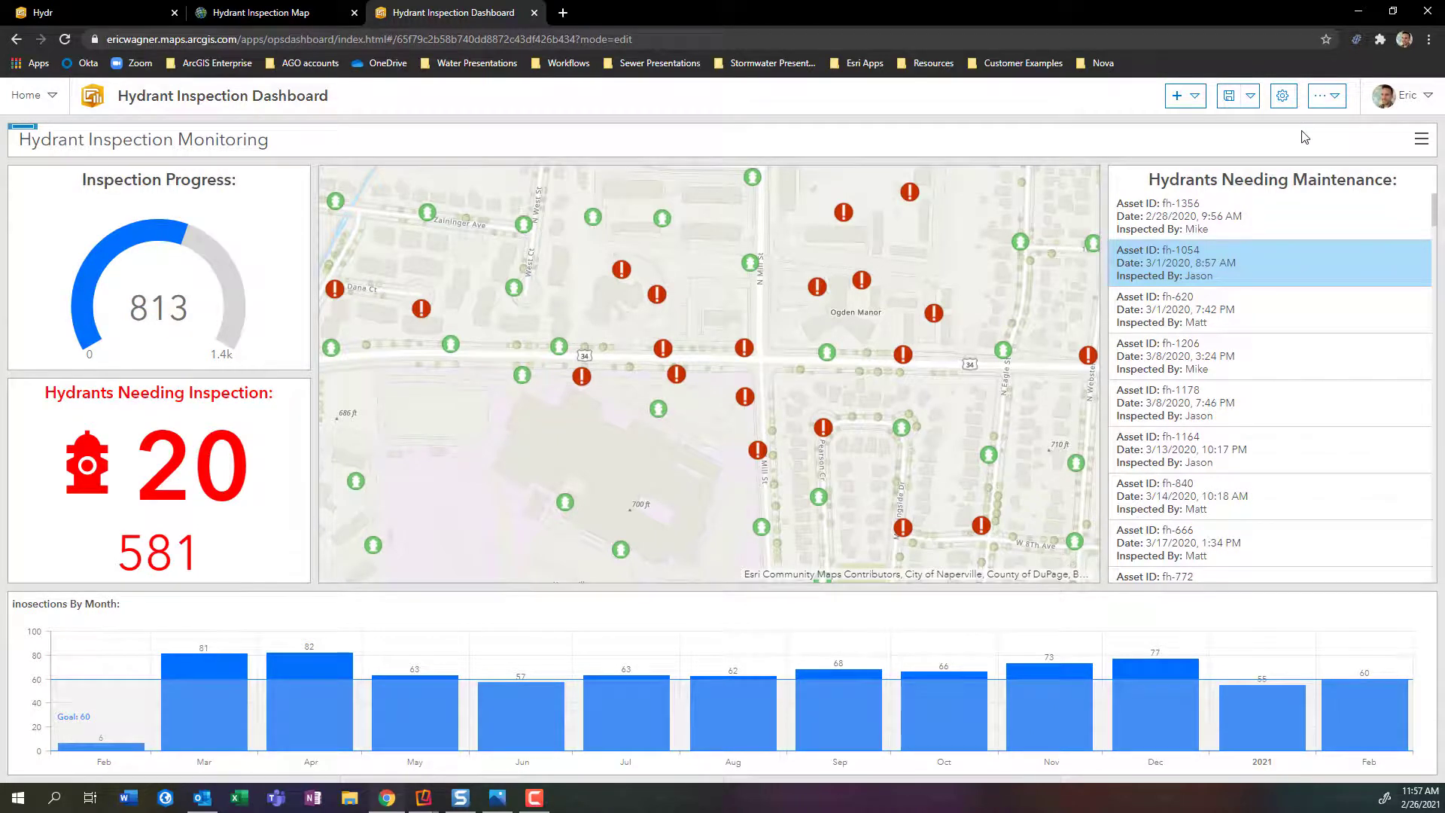
click(1327, 95)
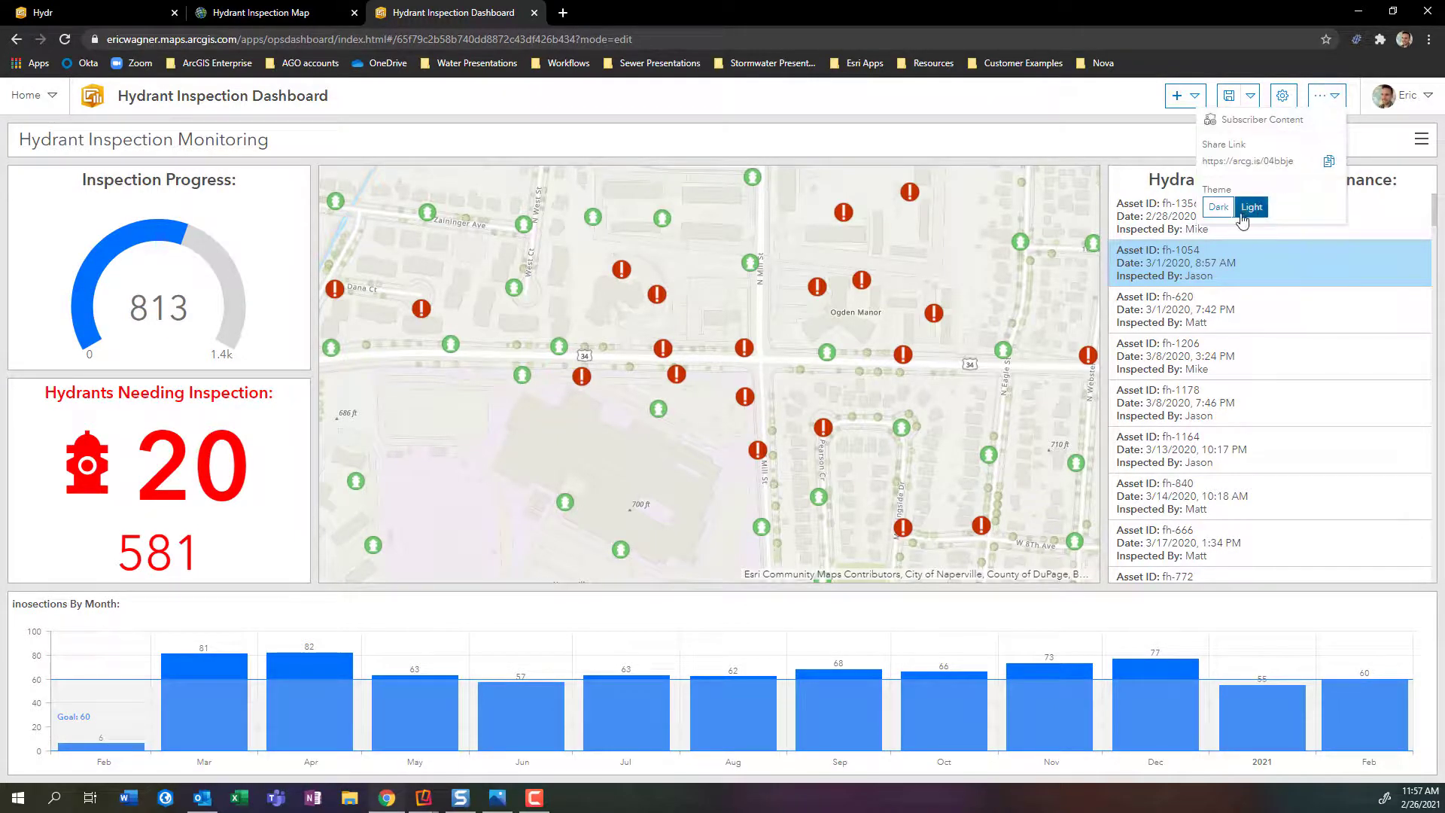
click(1217, 207)
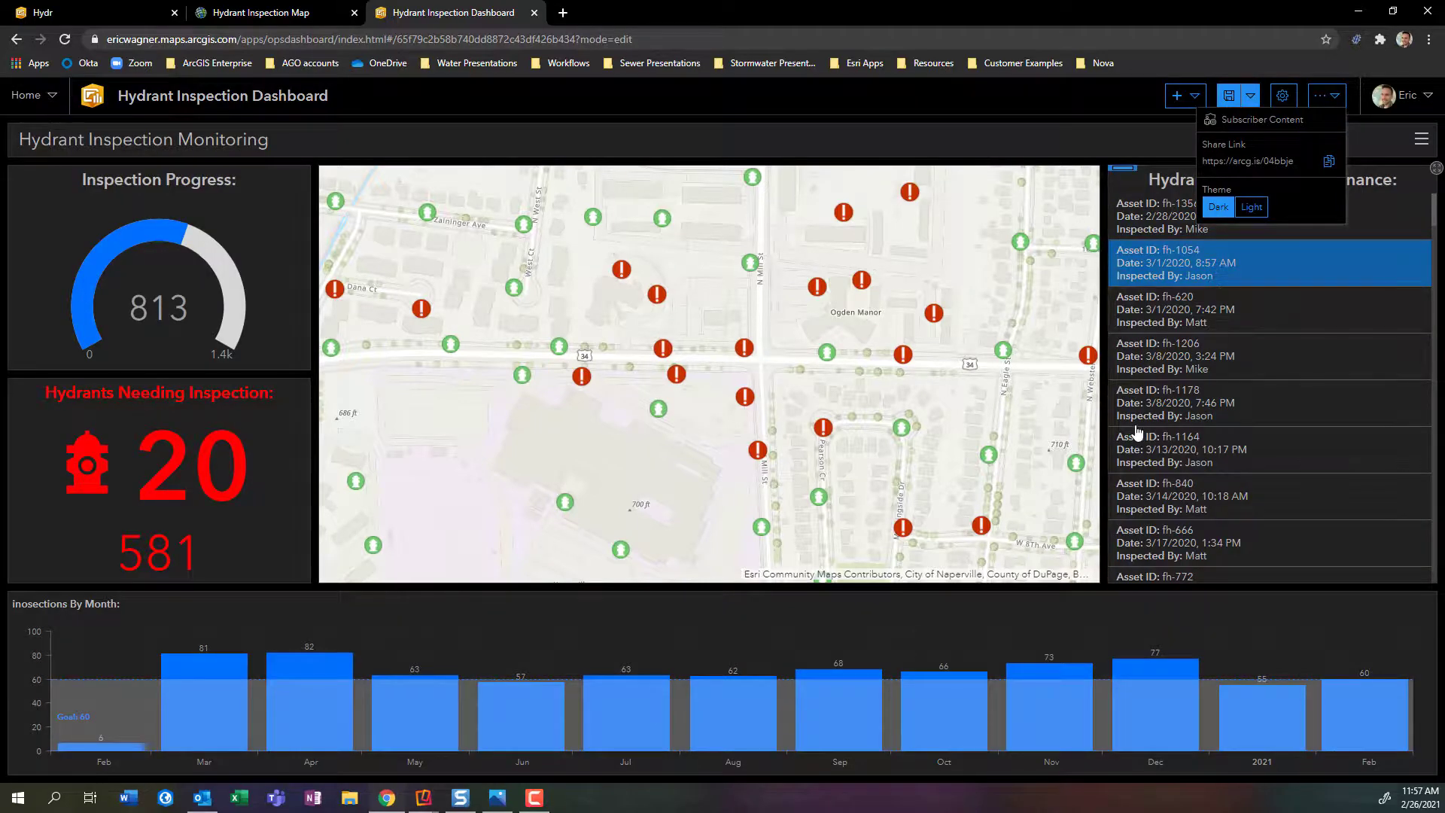
click(1162, 131)
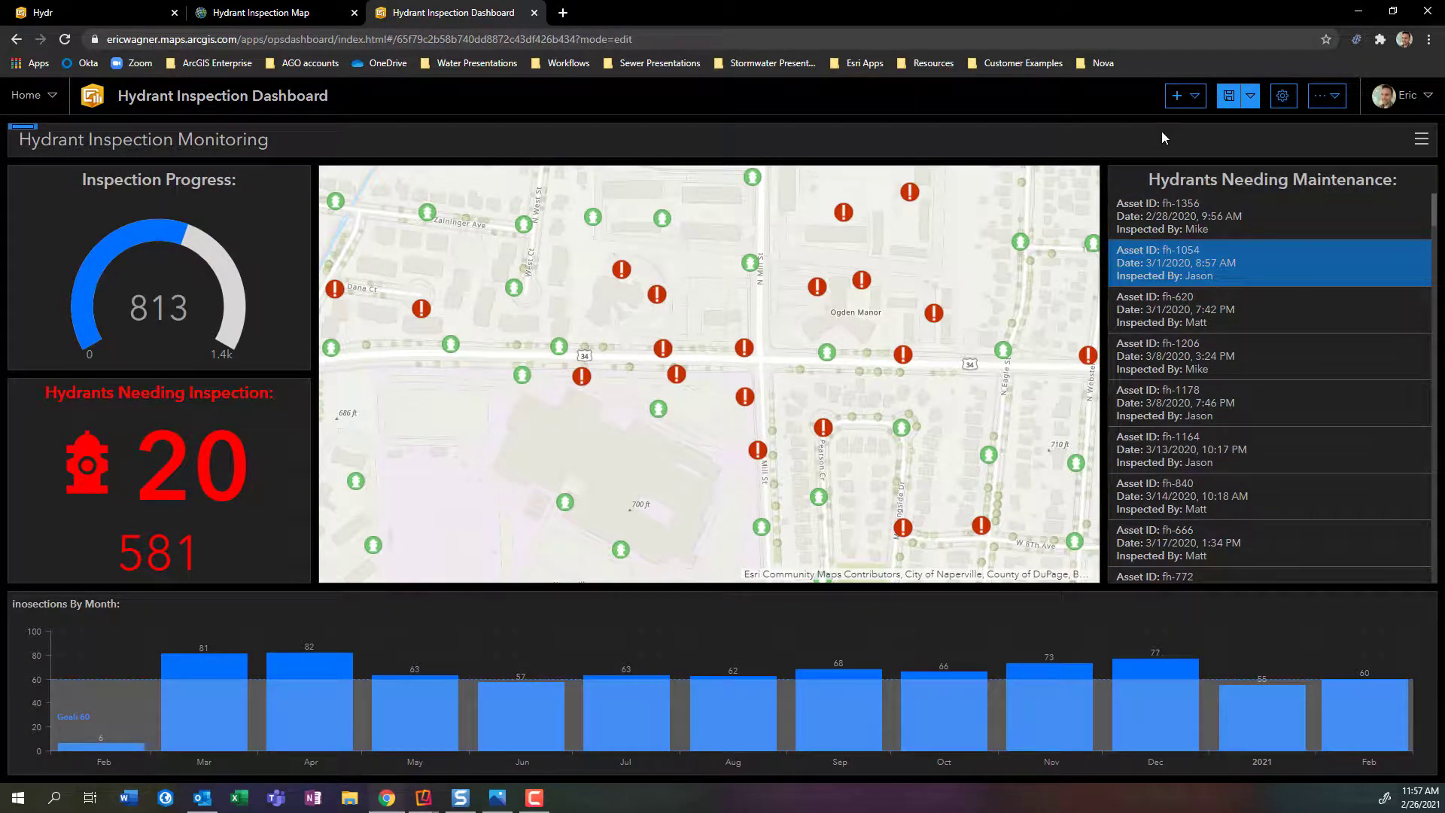
click(1228, 97)
Reload the dashboard in view mode by removing "?mode=edit" from its URL, and select the resulting address.
click(652, 40)
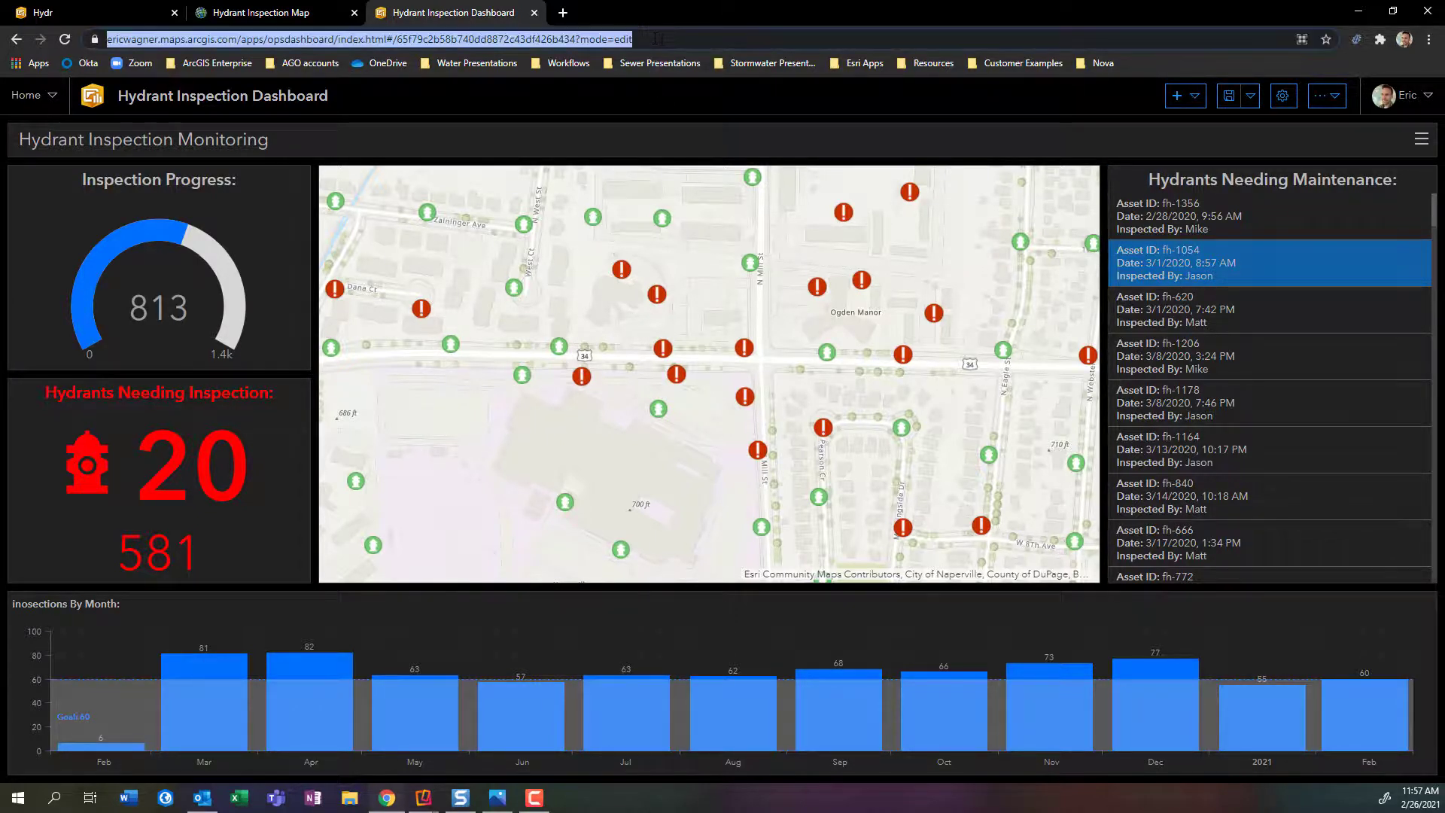
key(End)
drag(676, 41, 612, 41)
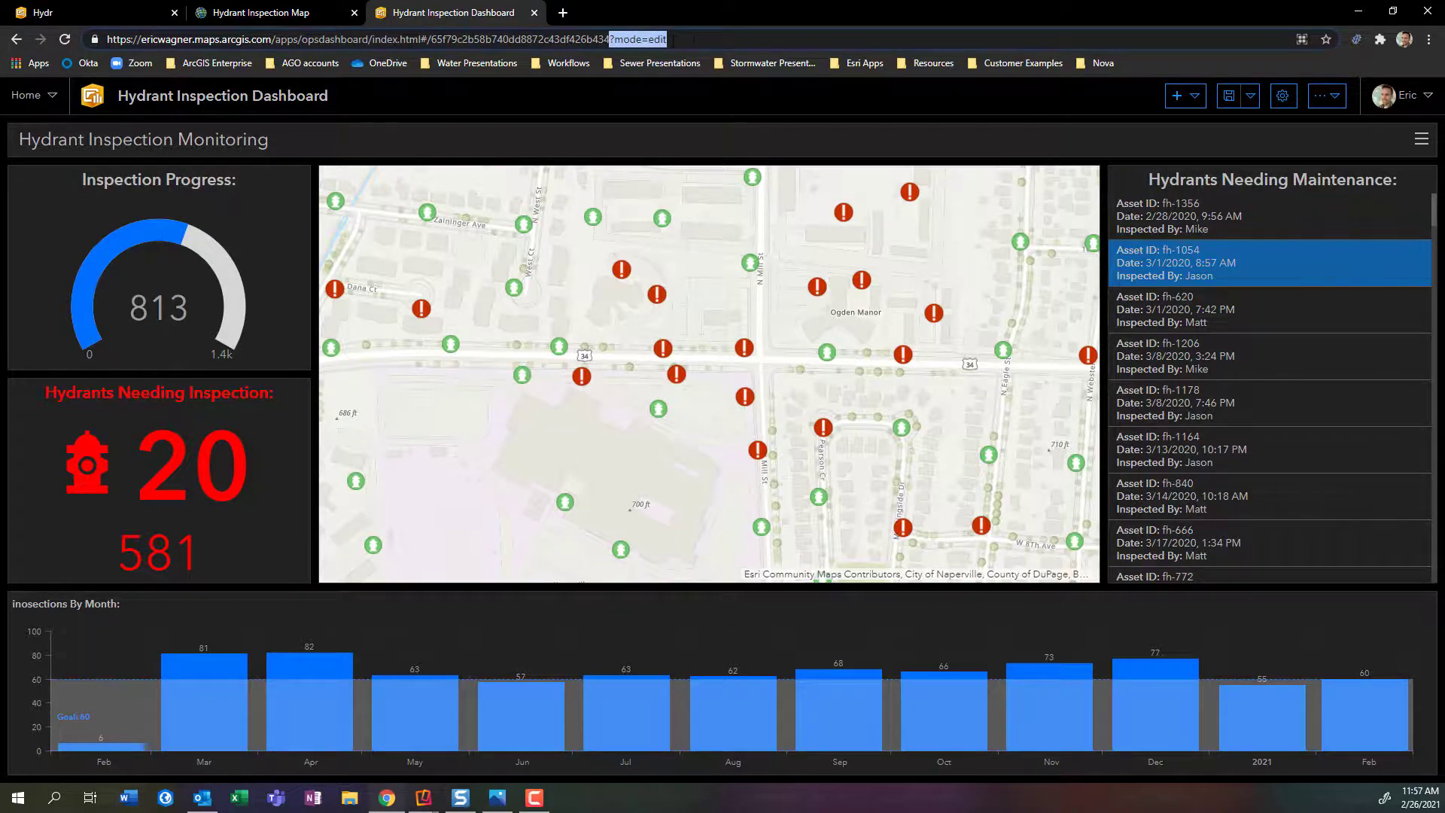
key(BackSpace)
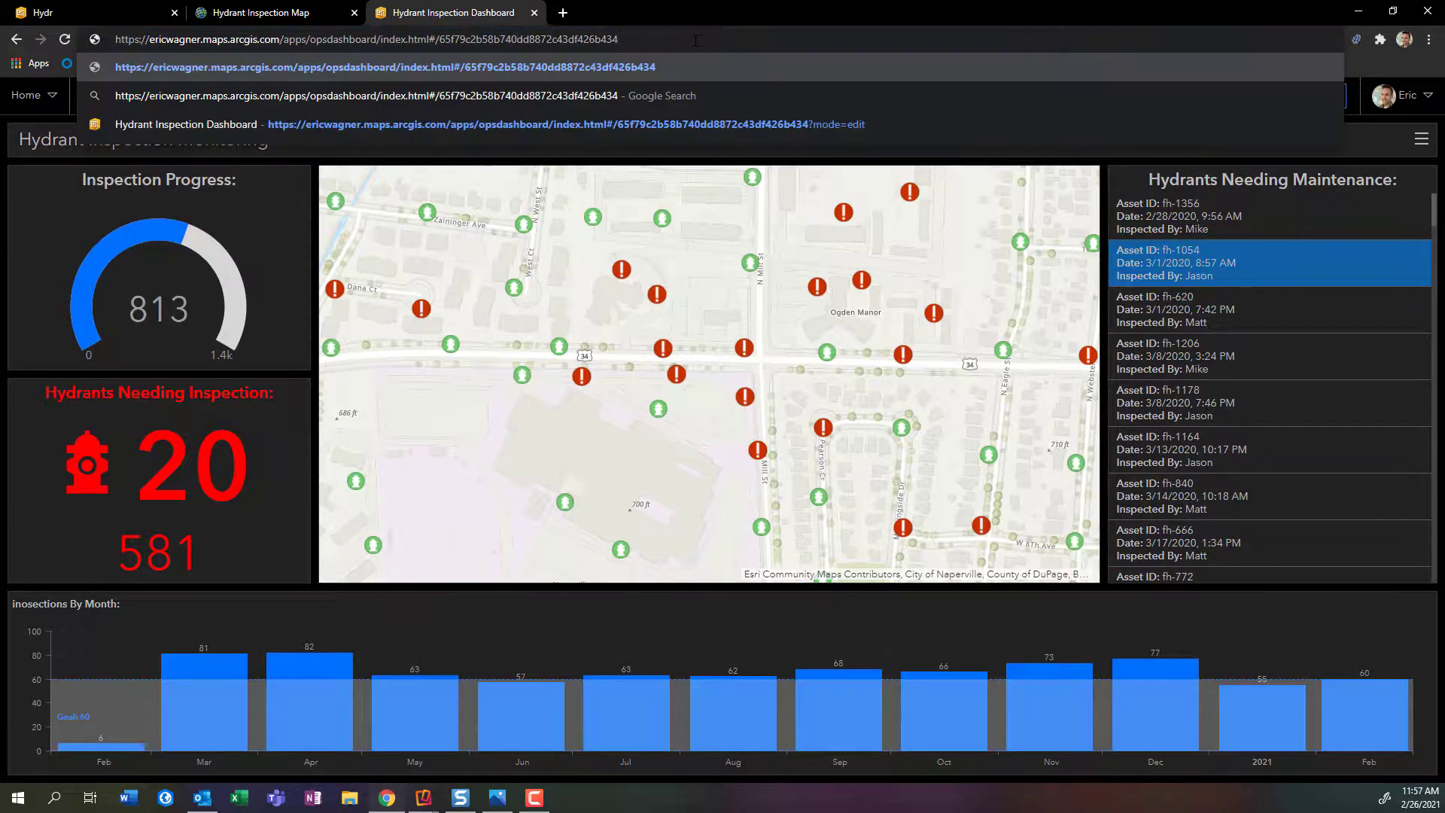
key(Return)
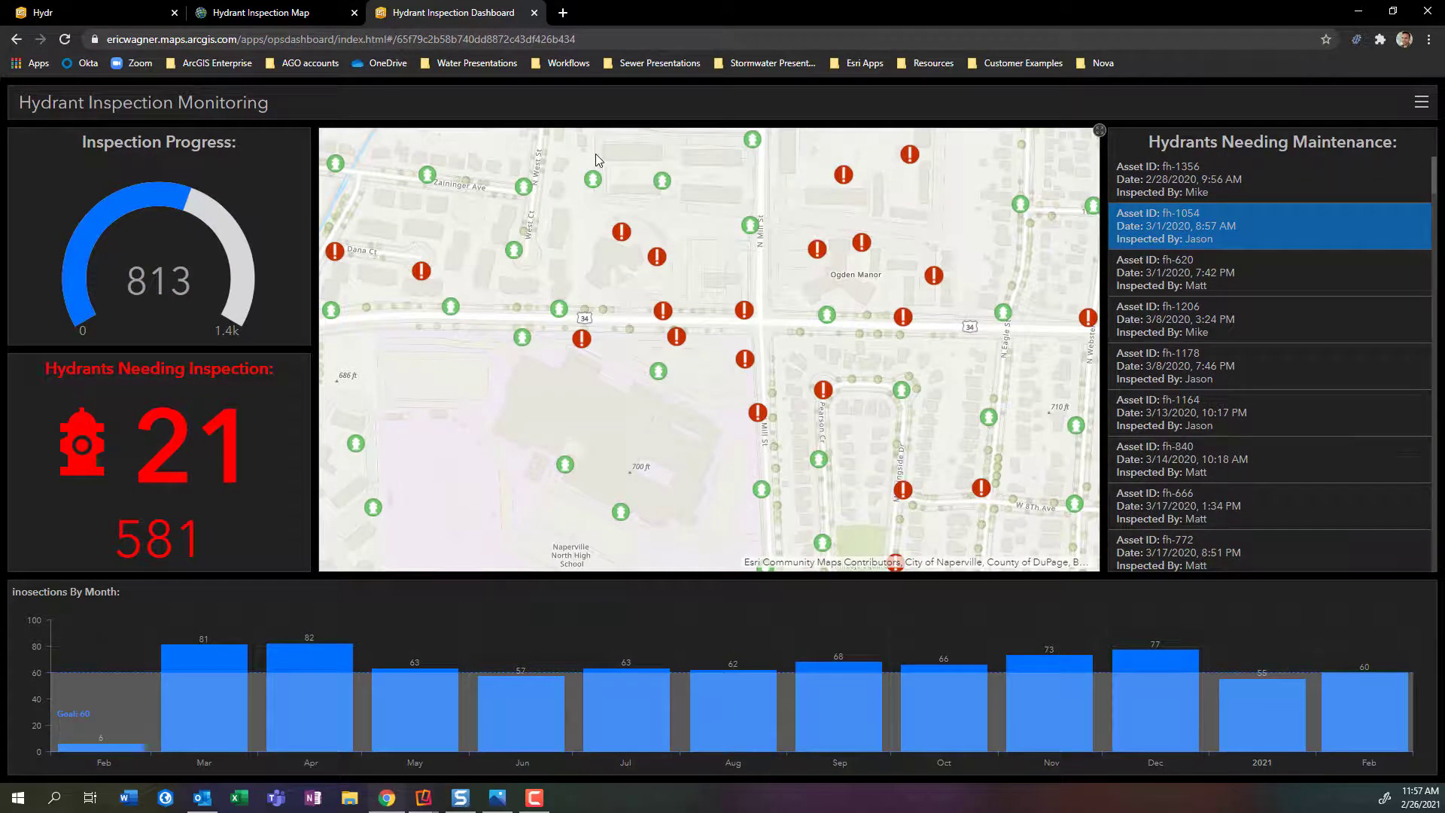
click(587, 41)
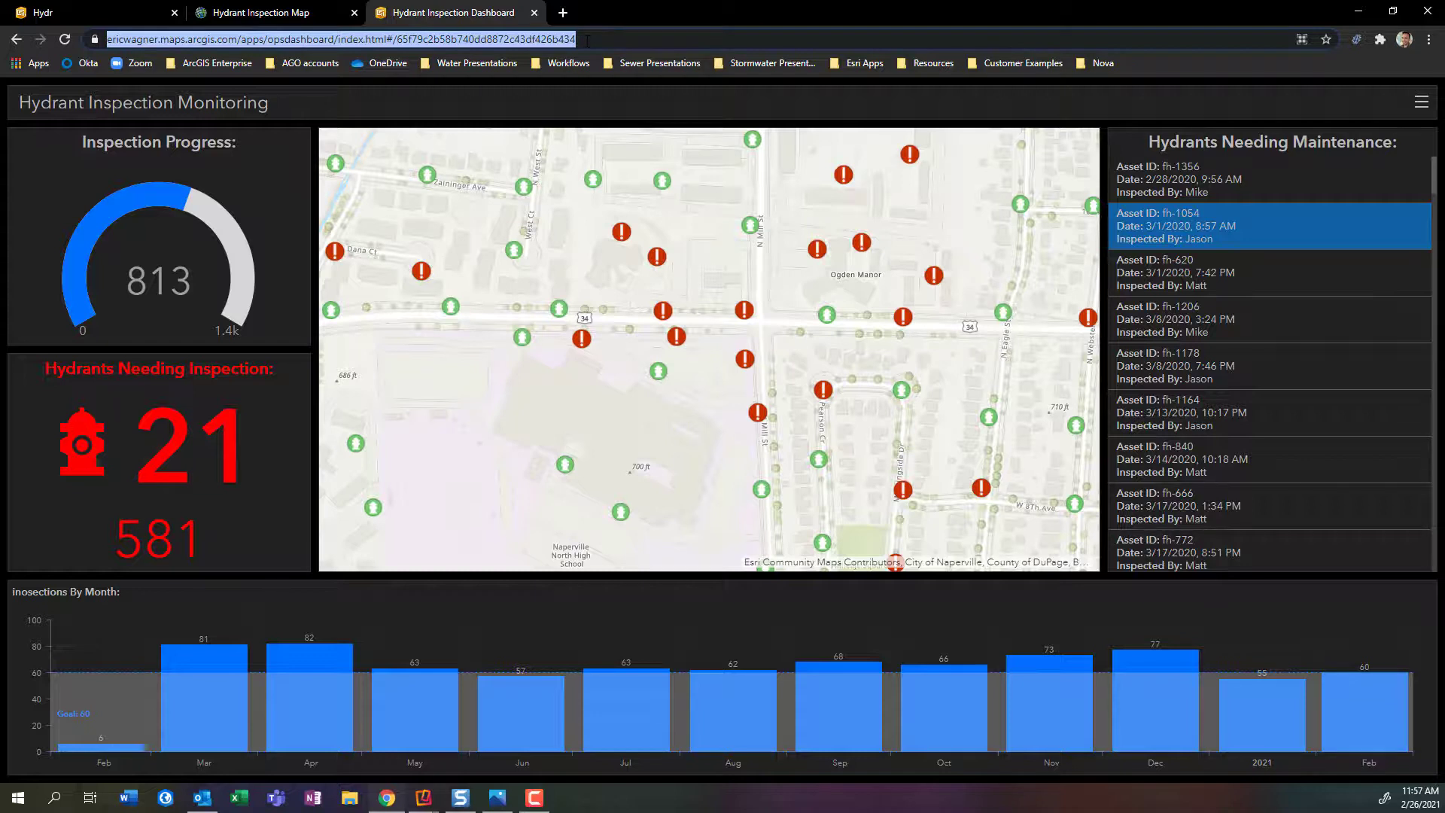
Examine how the needing-inspection indicator responds to different map extents, from a city-wide view to the area around Naperville Township Office.
scroll(732, 321, down, 3)
click(732, 320)
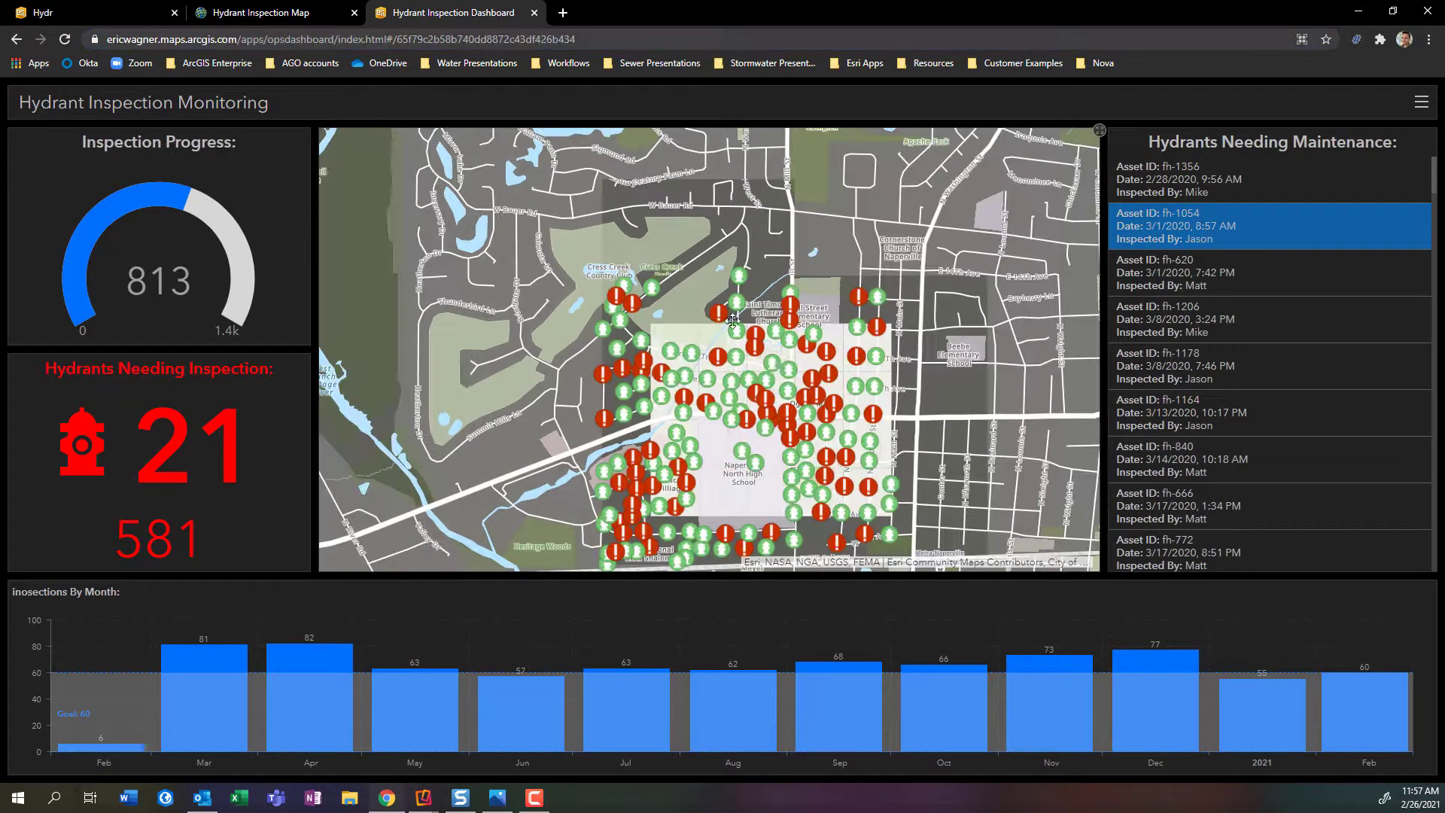
drag(732, 321, 569, 157)
drag(706, 389, 708, 358)
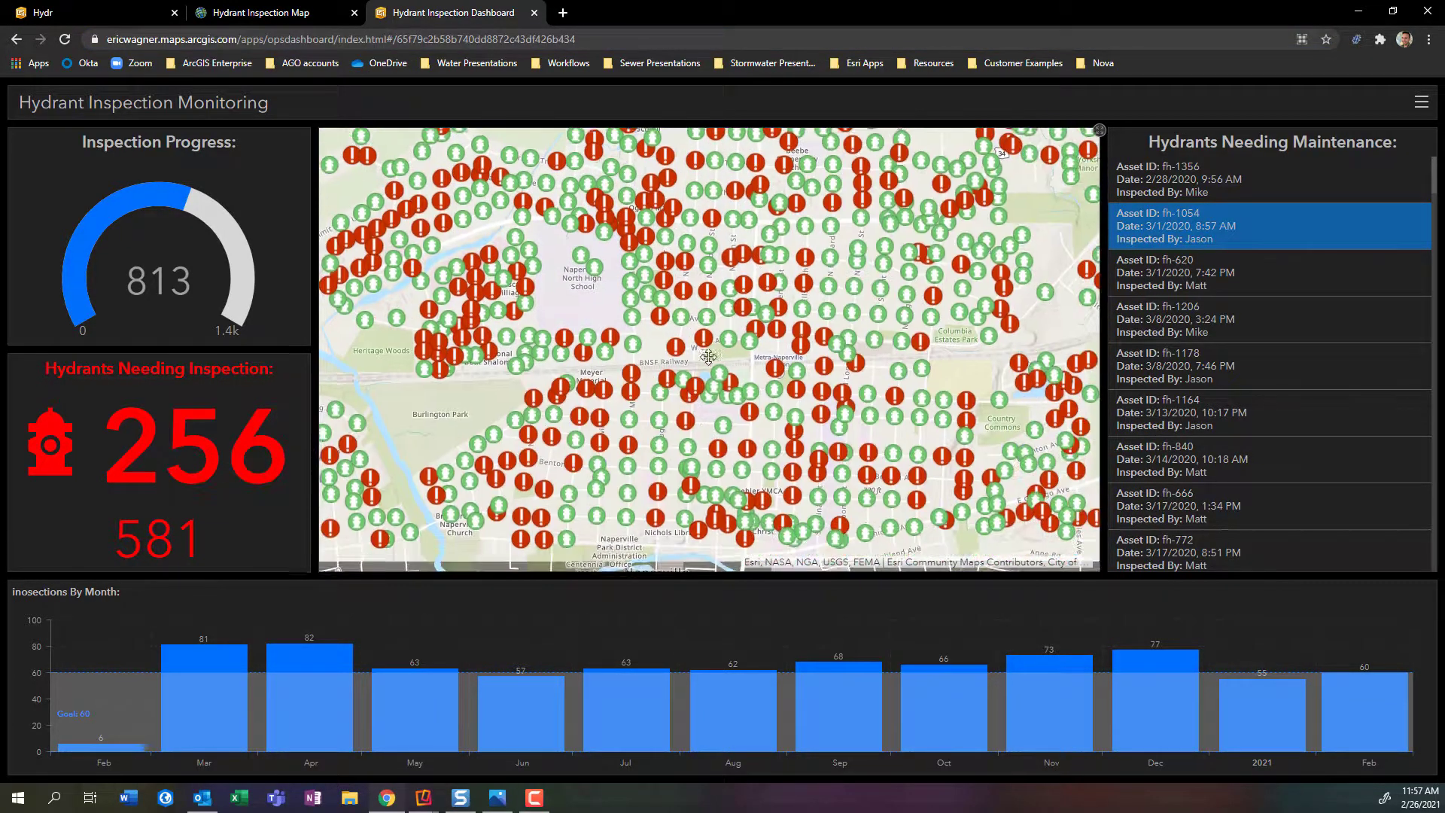
scroll(720, 542, up, 3)
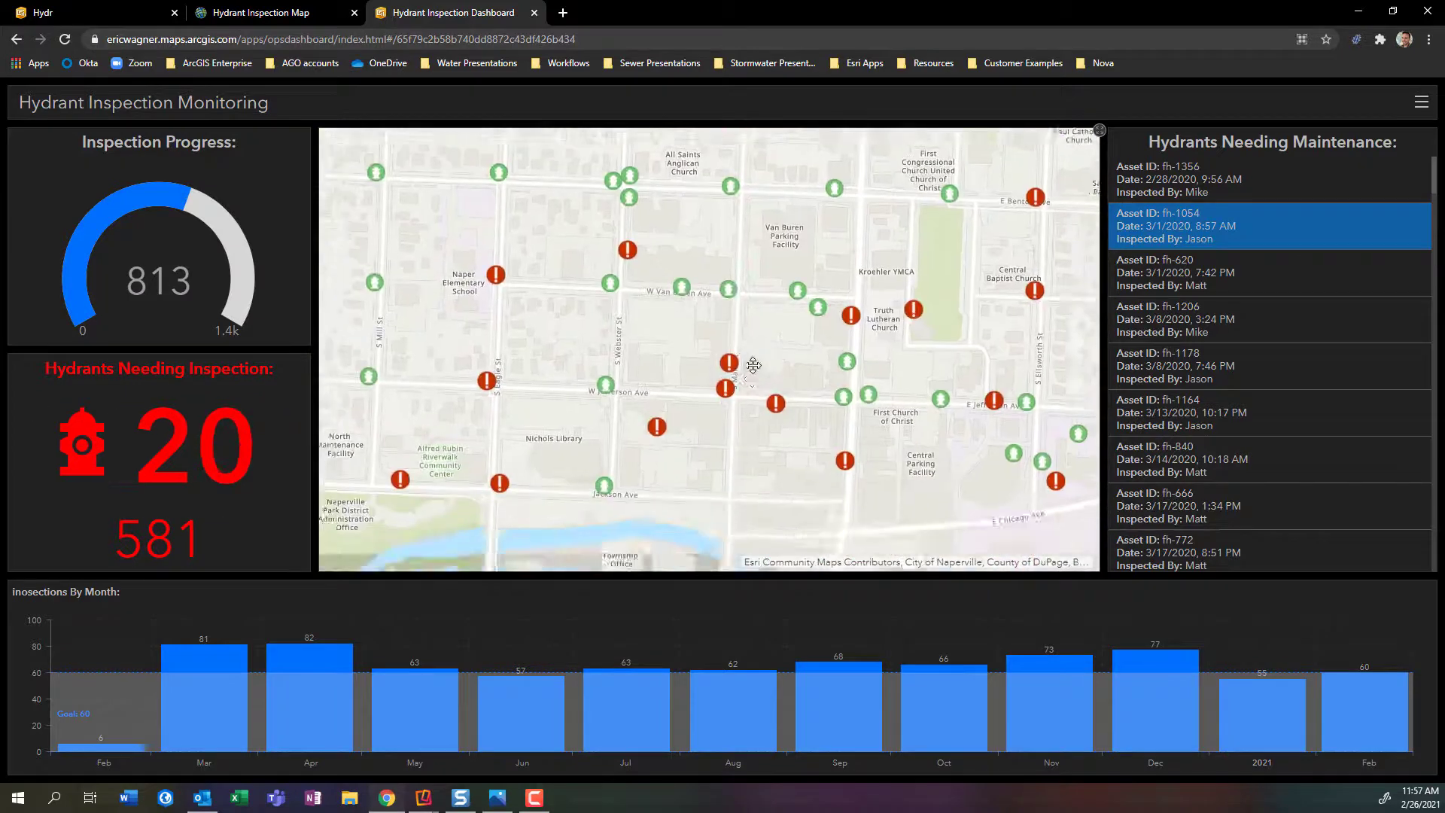
drag(720, 542, 750, 400)
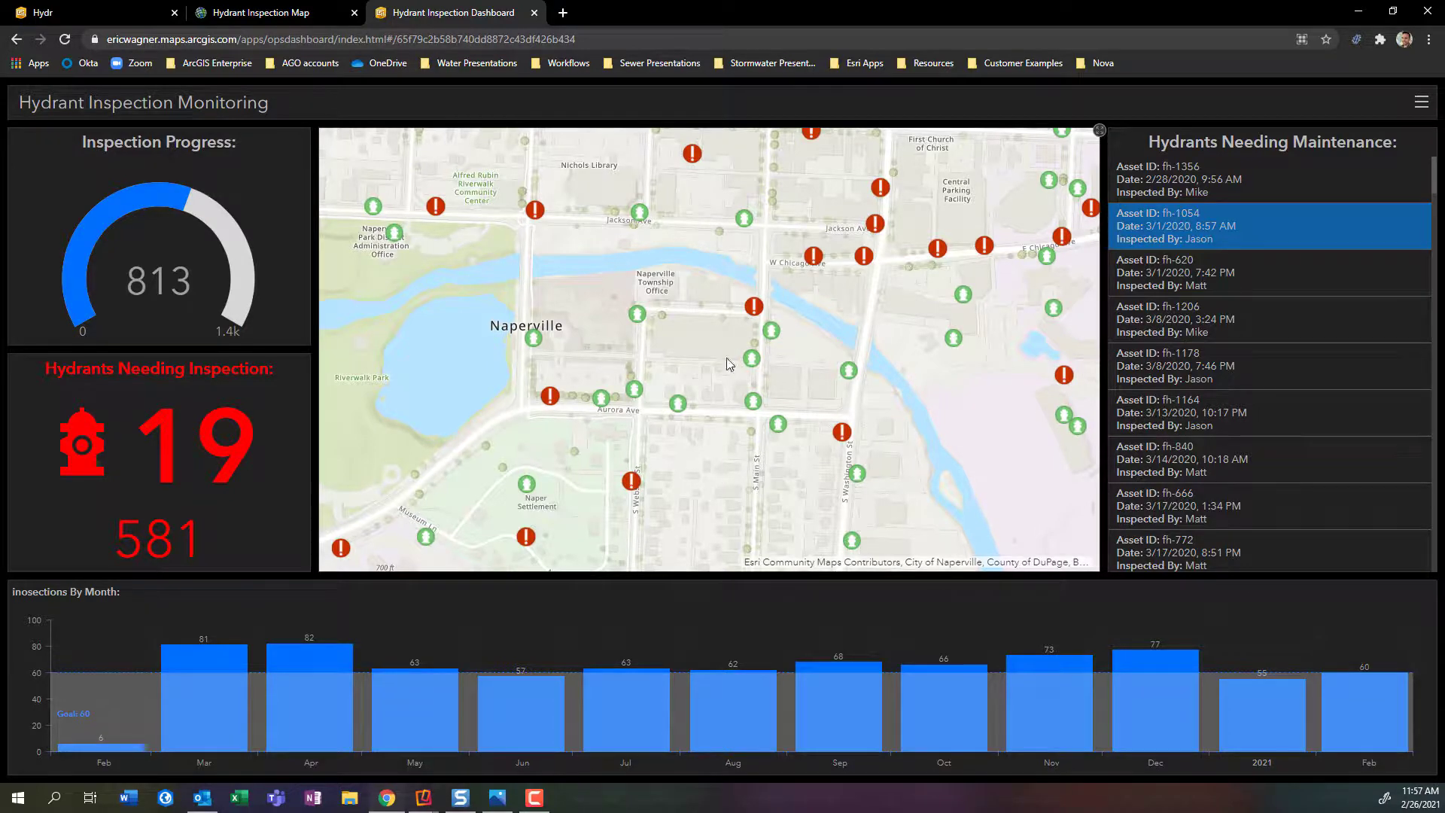
Switch to the mirrored iPad window with the Hydrant Inspection Map, shrink it, and place it clear of the gauge and indicator.
mouse_move(425, 796)
click(466, 756)
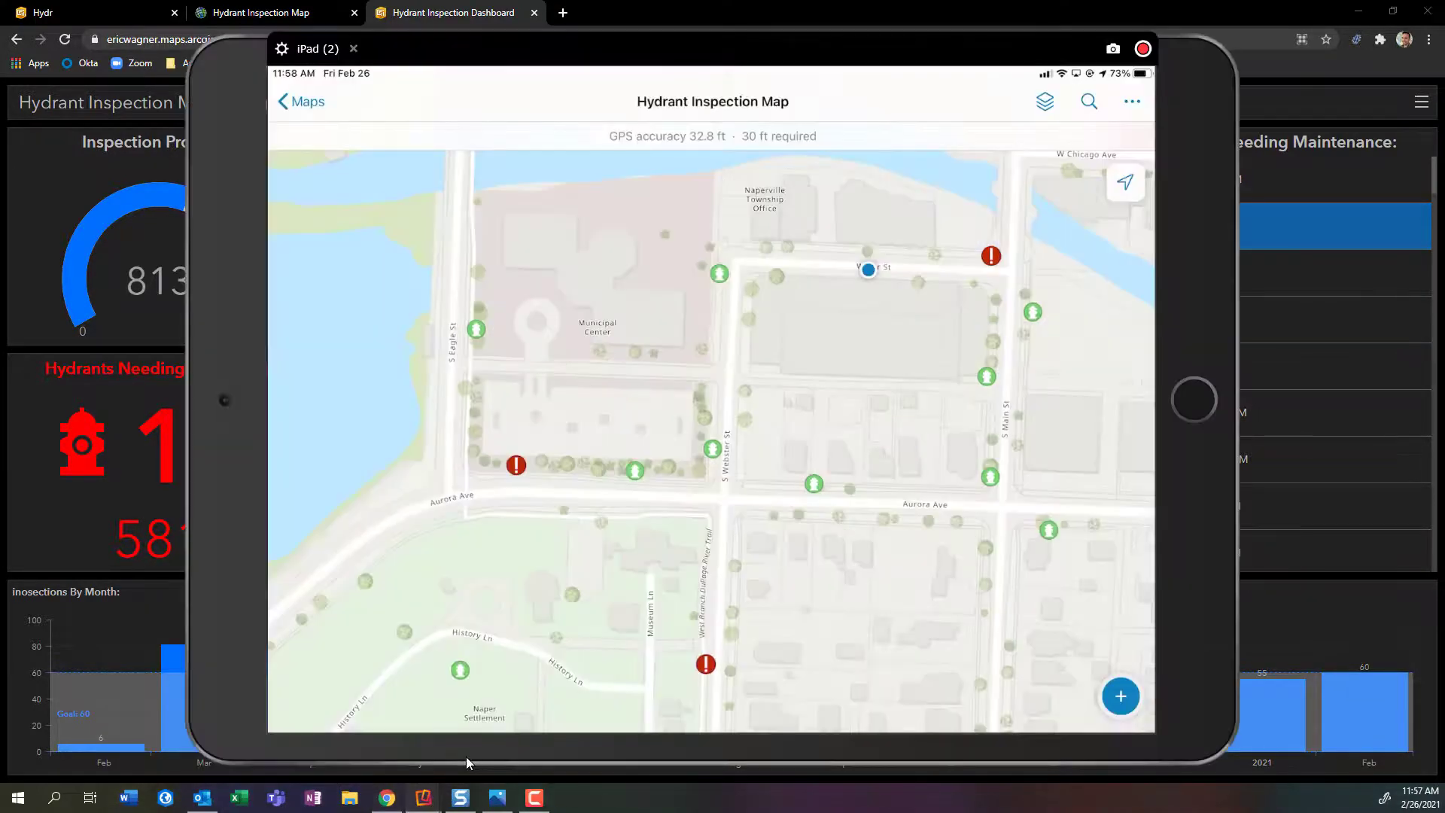
drag(1181, 204, 1444, 230)
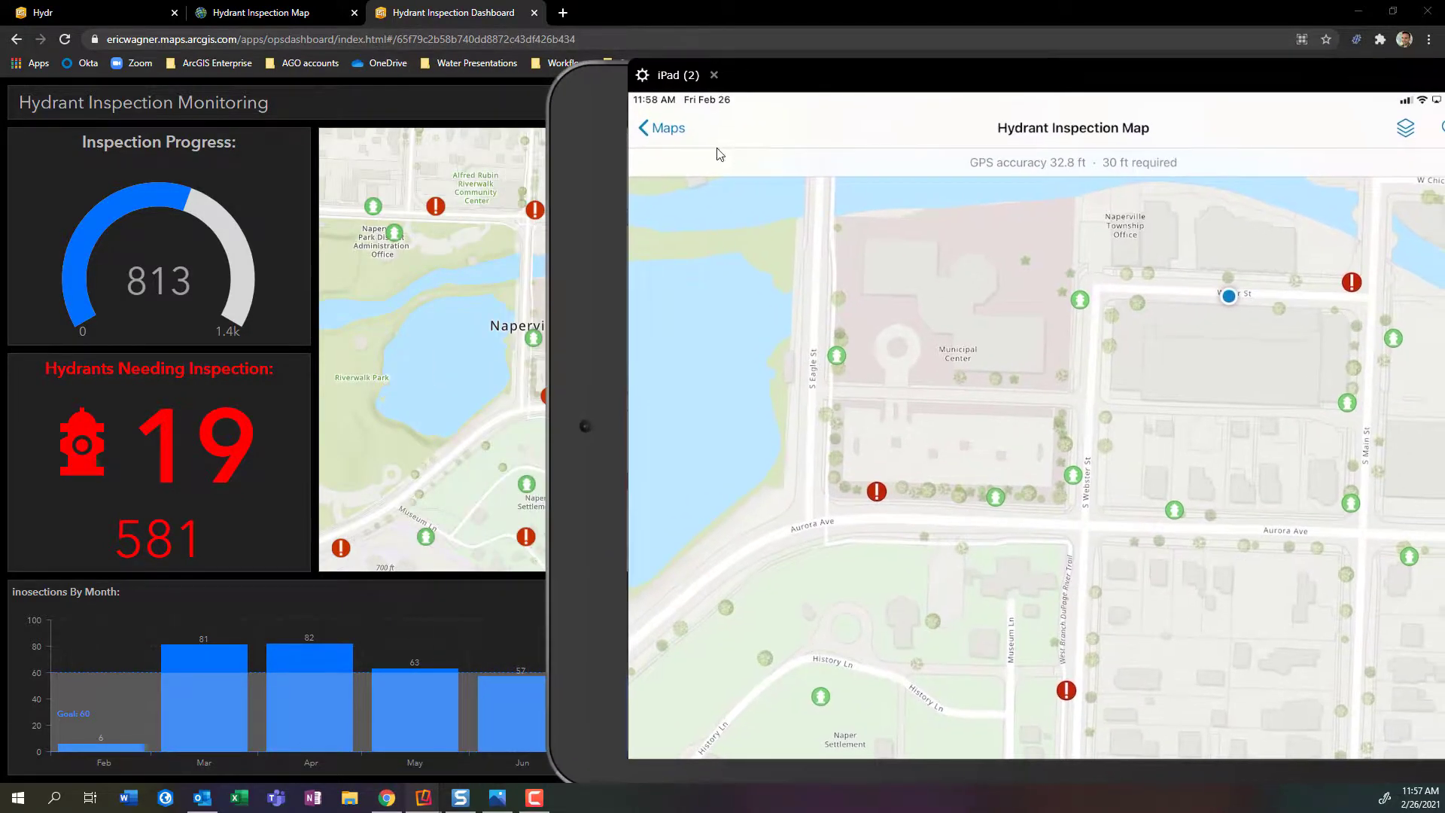
drag(582, 95, 696, 192)
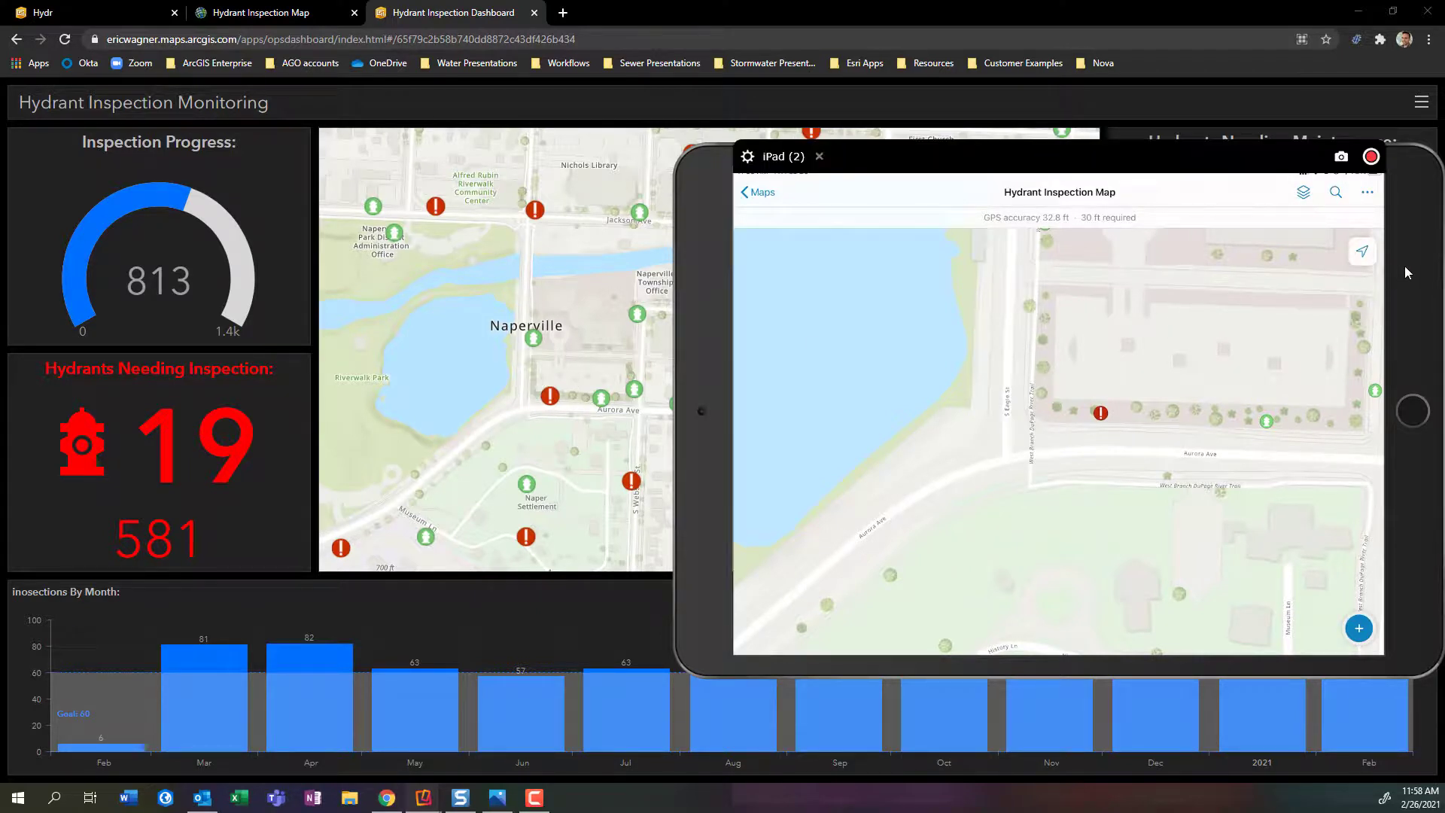
drag(1406, 266, 1385, 188)
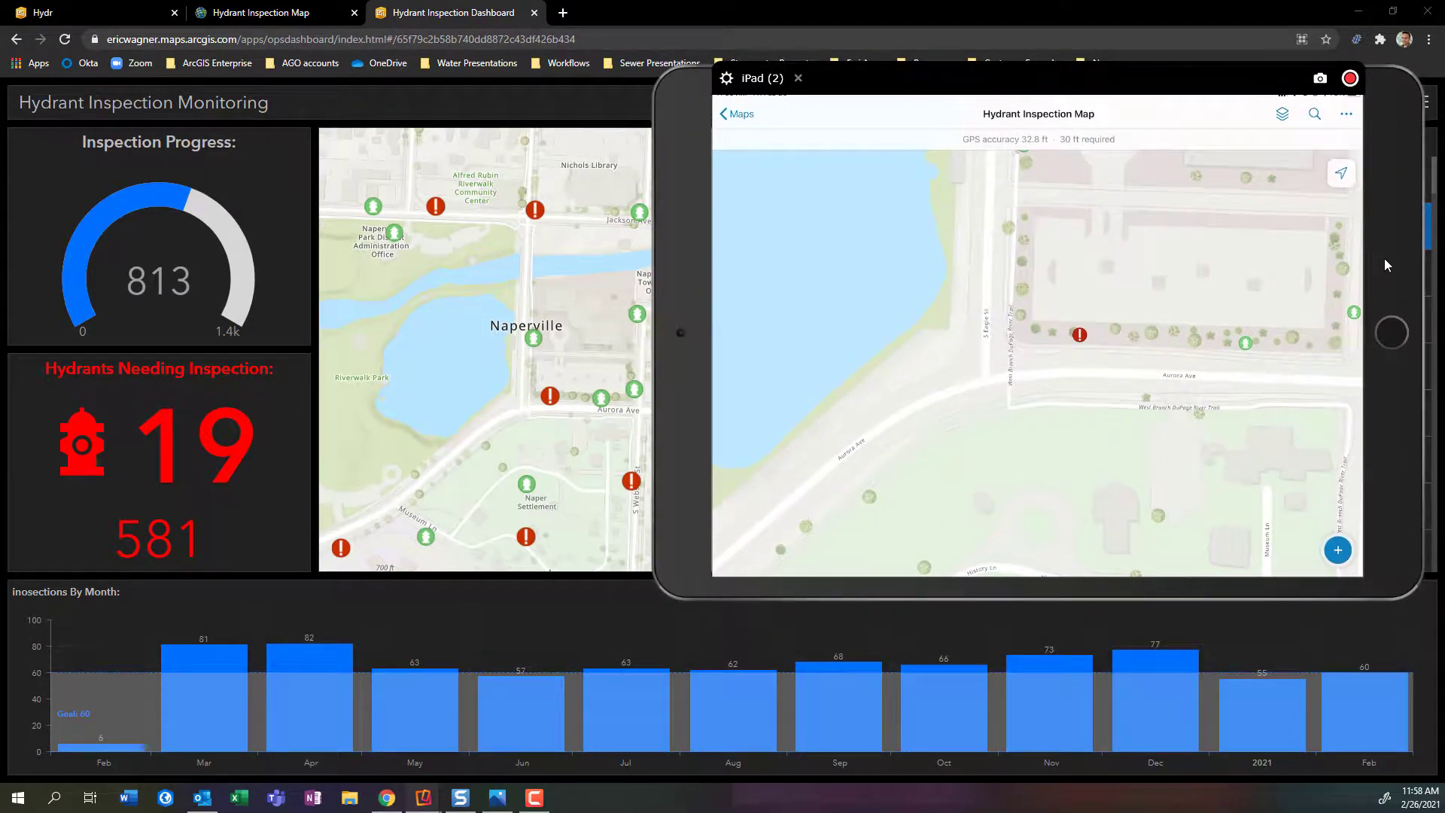